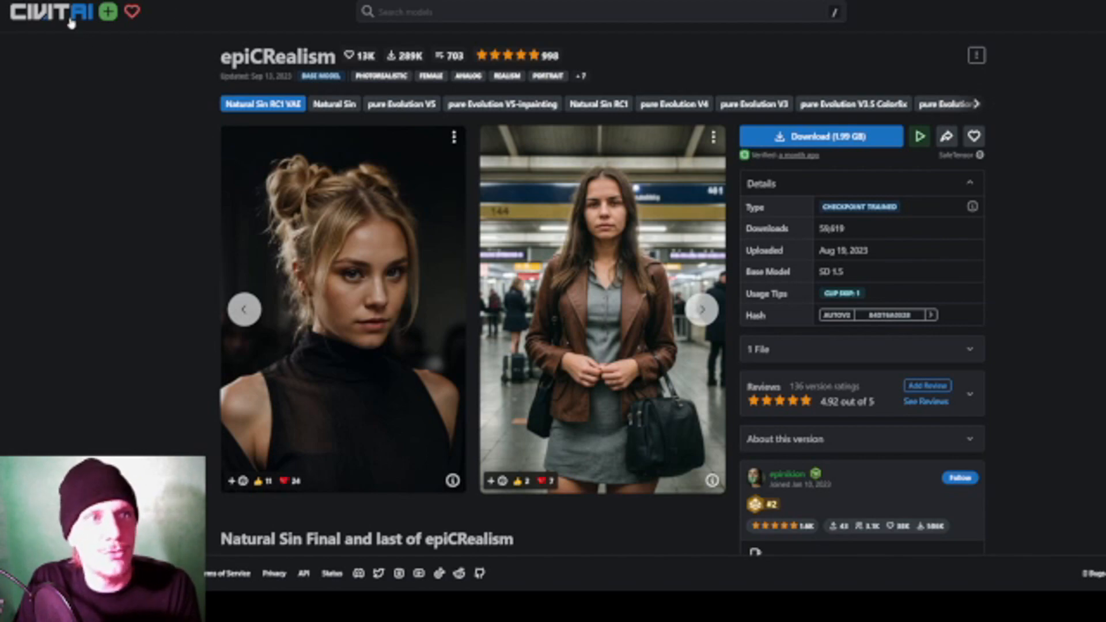
- Open the Civitai home page and browse the featured models and featured images
{"action": "left_click", "coordinate": [72, 22]}
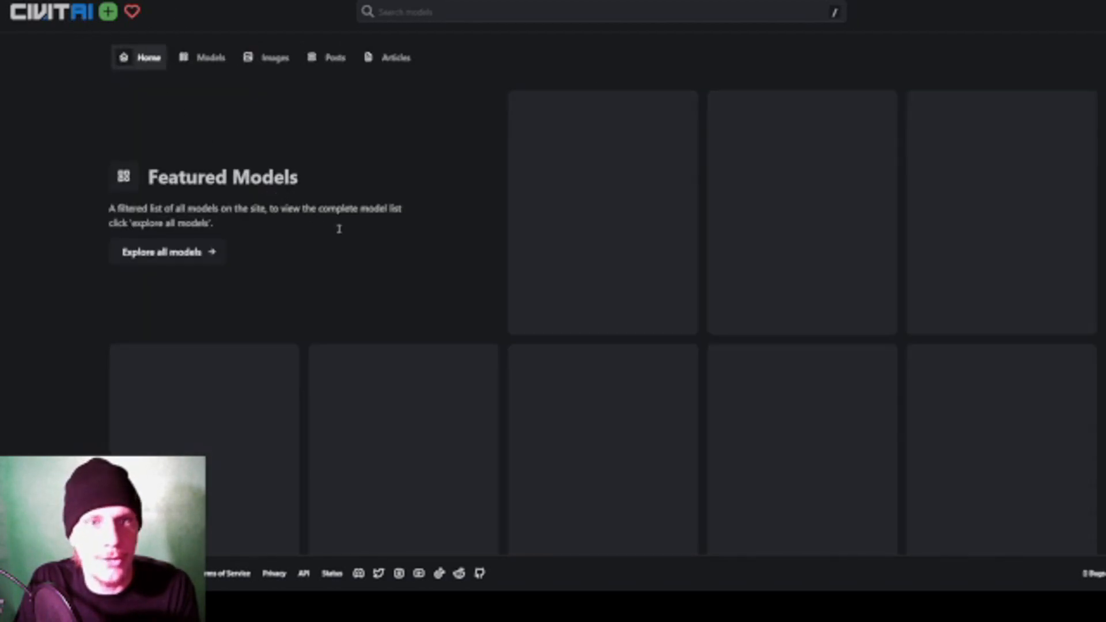
{"action": "scroll", "coordinate": [513, 287], "scroll_direction": "down", "scroll_amount": 7}
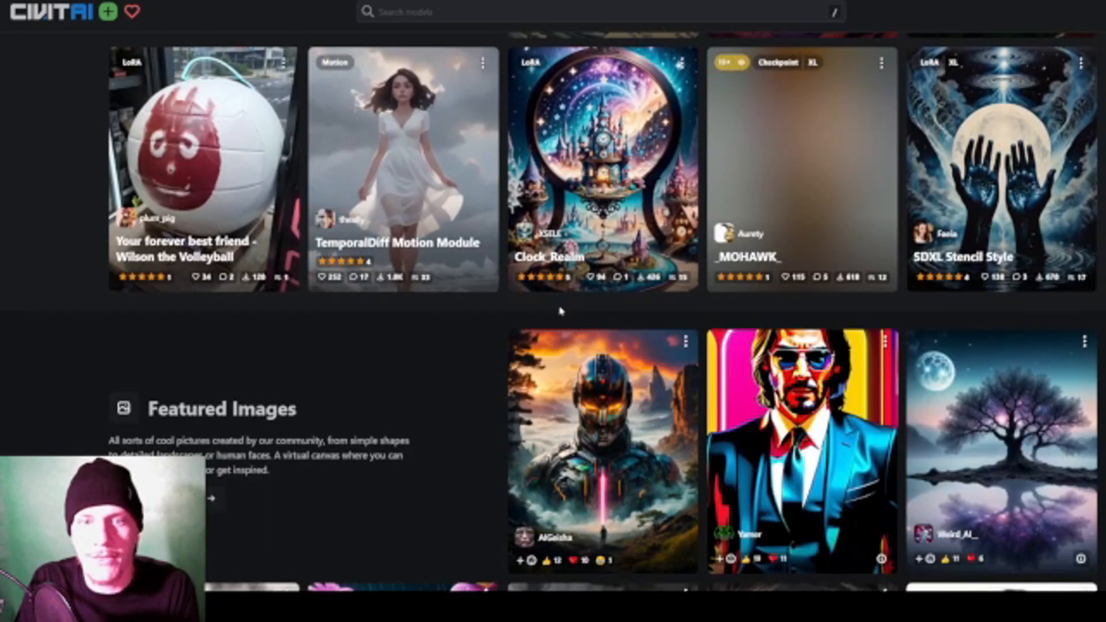
{"action": "scroll", "coordinate": [560, 316], "scroll_direction": "down", "scroll_amount": 6}
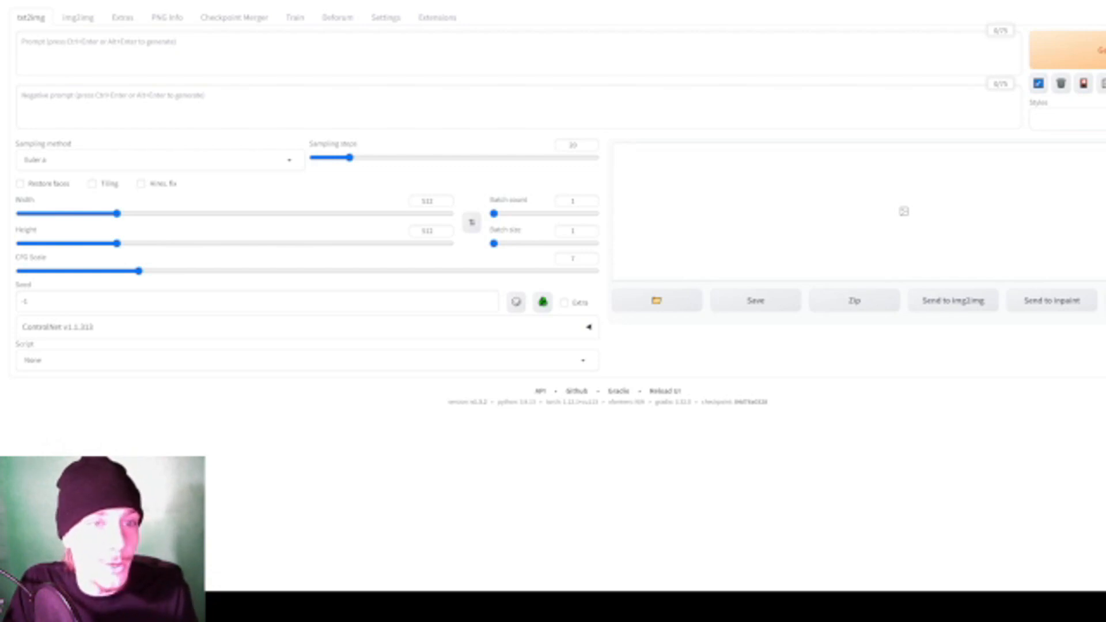
- In the Stable Diffusion web UI, load the list of available extensions from the preset extension index URL
{"action": "left_click", "coordinate": [429, 20]}
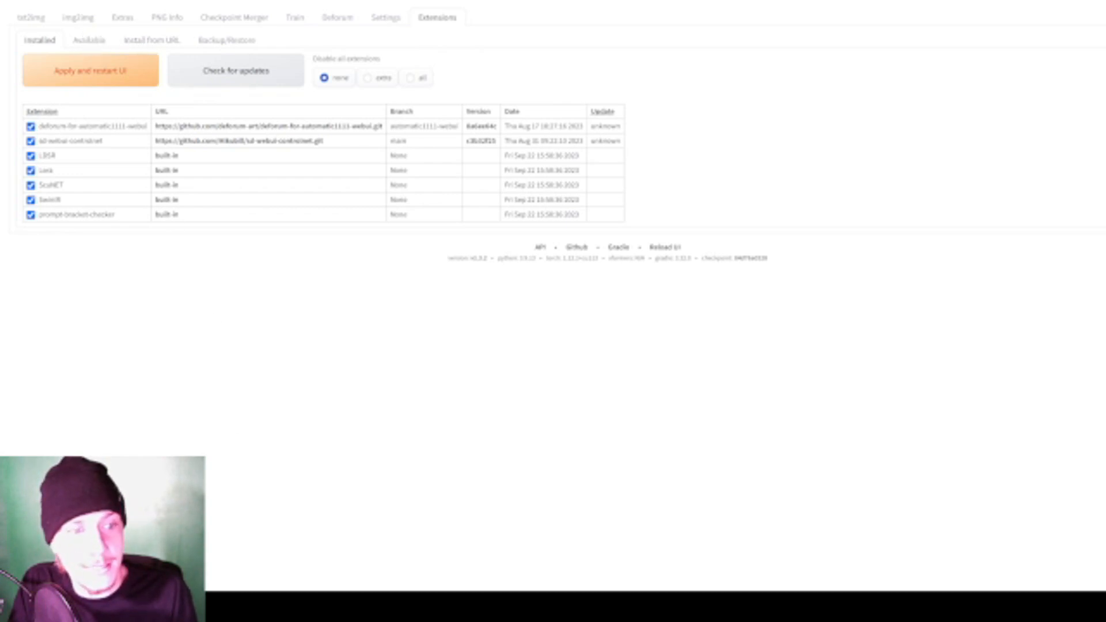
{"action": "left_click", "coordinate": [89, 41]}
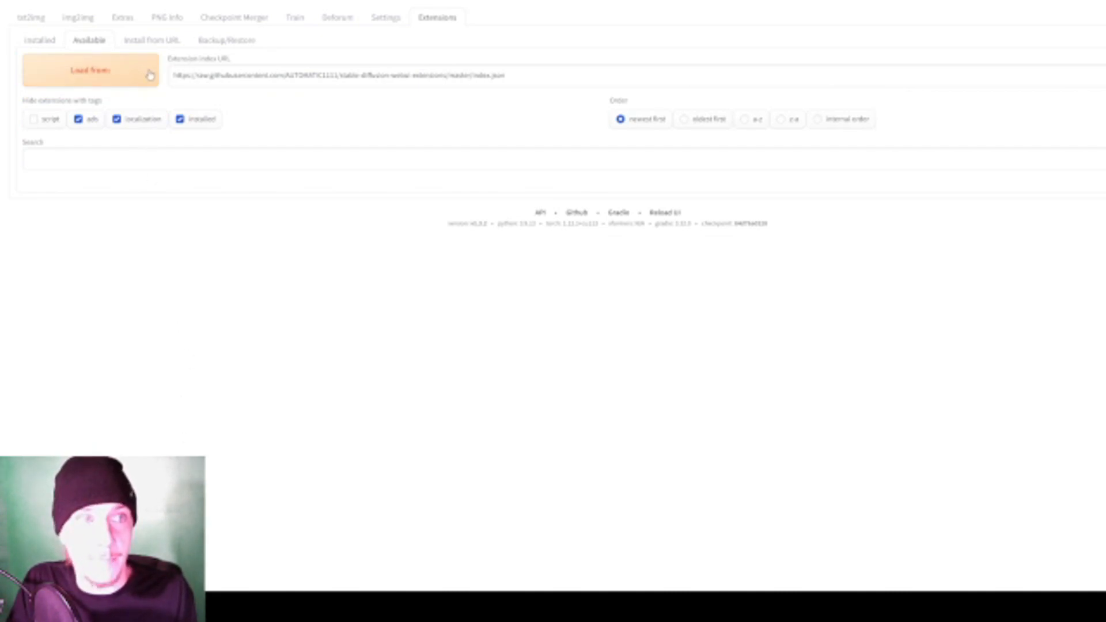
{"action": "left_click_drag", "start_coordinate": [547, 77], "coordinate": [172, 75]}
{"action": "triple_click", "coordinate": [532, 76]}
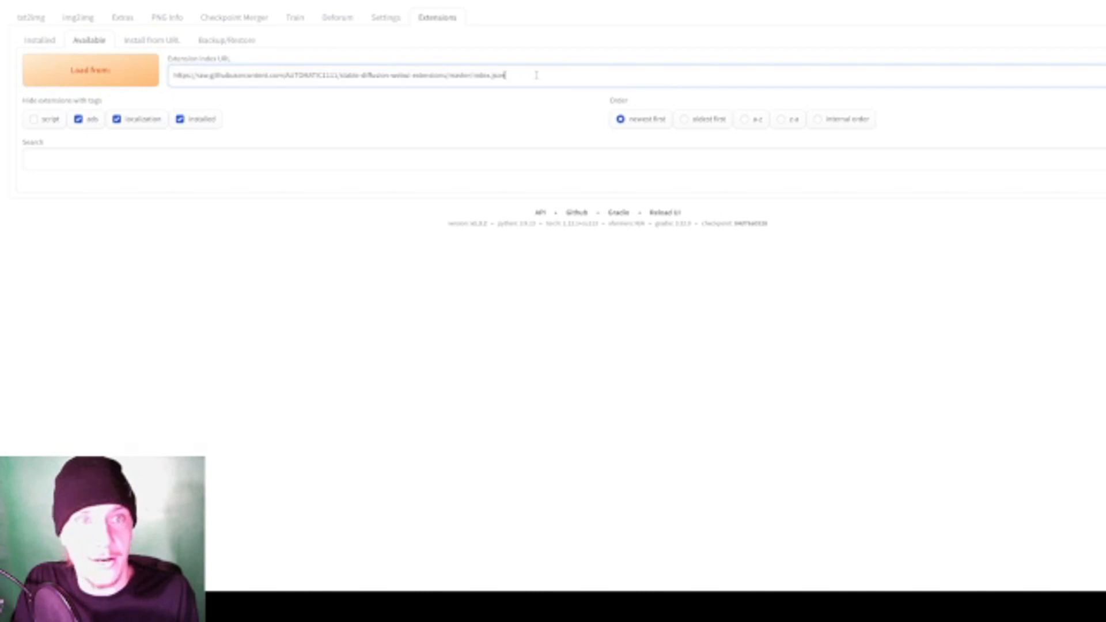
{"action": "left_click", "coordinate": [533, 77]}
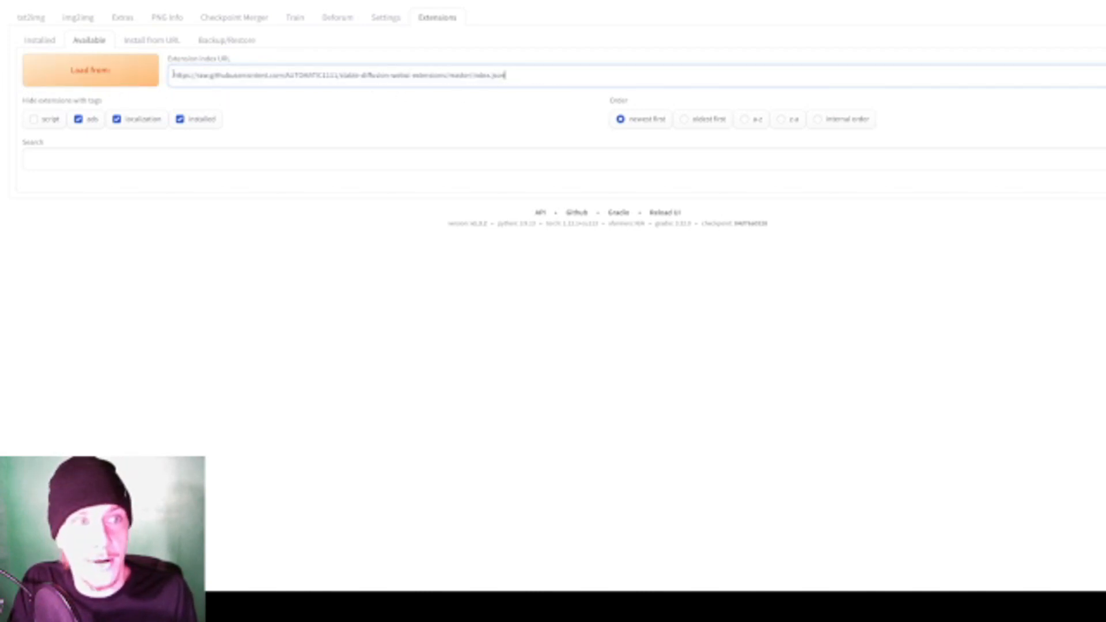
{"action": "left_click", "coordinate": [103, 79]}
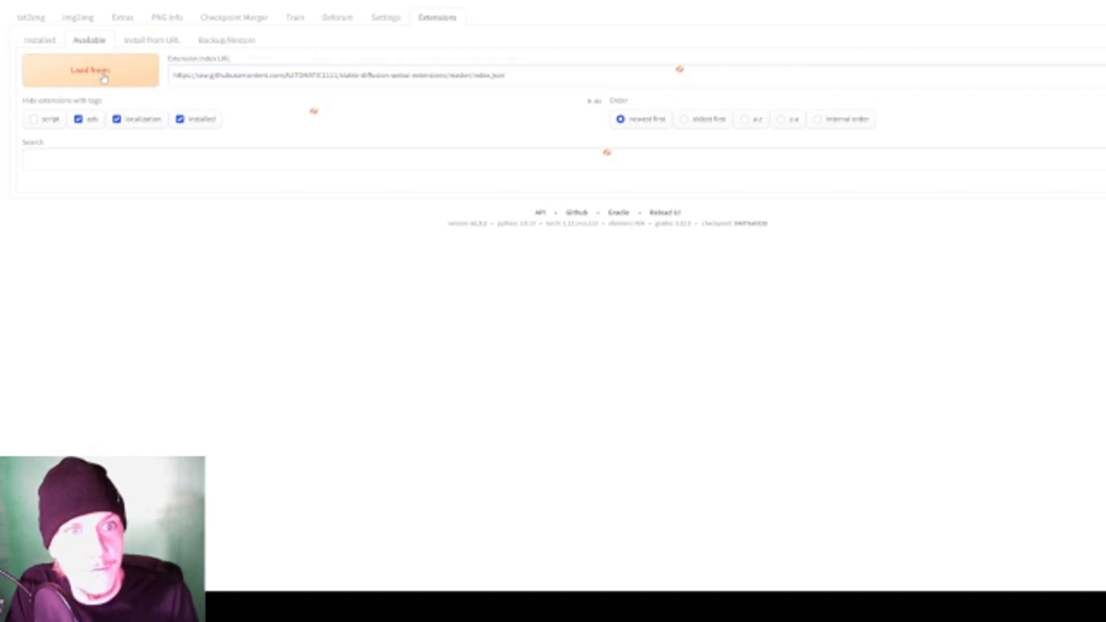
- Search the available extensions for "controlnet" and check the installed extensions for sd-webui-controlnet
{"action": "scroll", "coordinate": [240, 277], "scroll_direction": "down", "scroll_amount": 10}
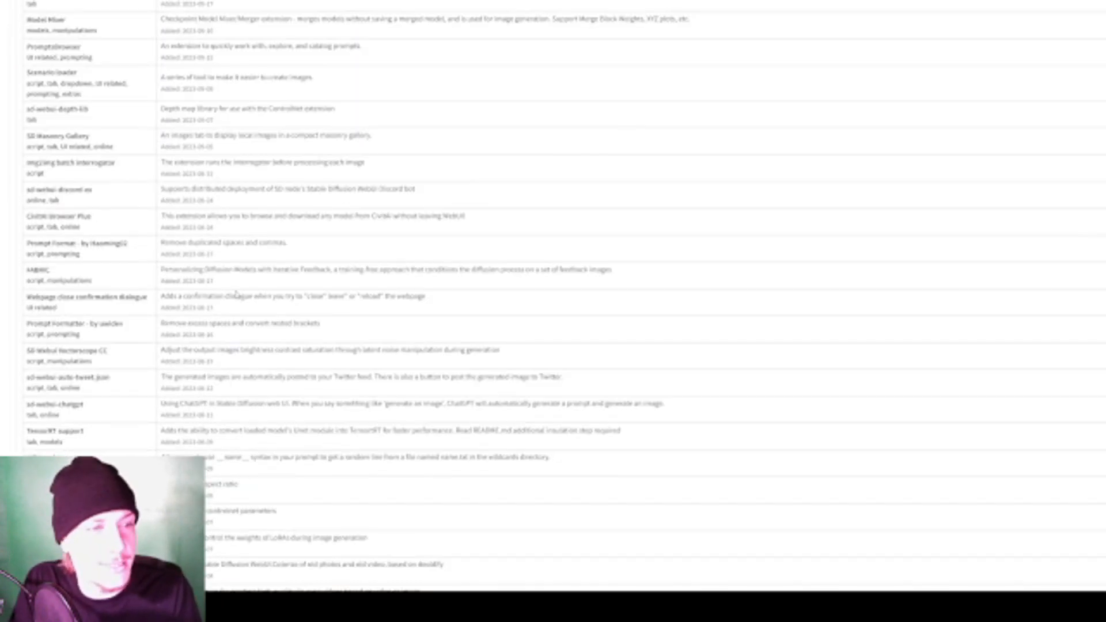
{"action": "scroll", "coordinate": [237, 301], "scroll_direction": "up", "scroll_amount": 10}
{"action": "left_click", "coordinate": [99, 173]}
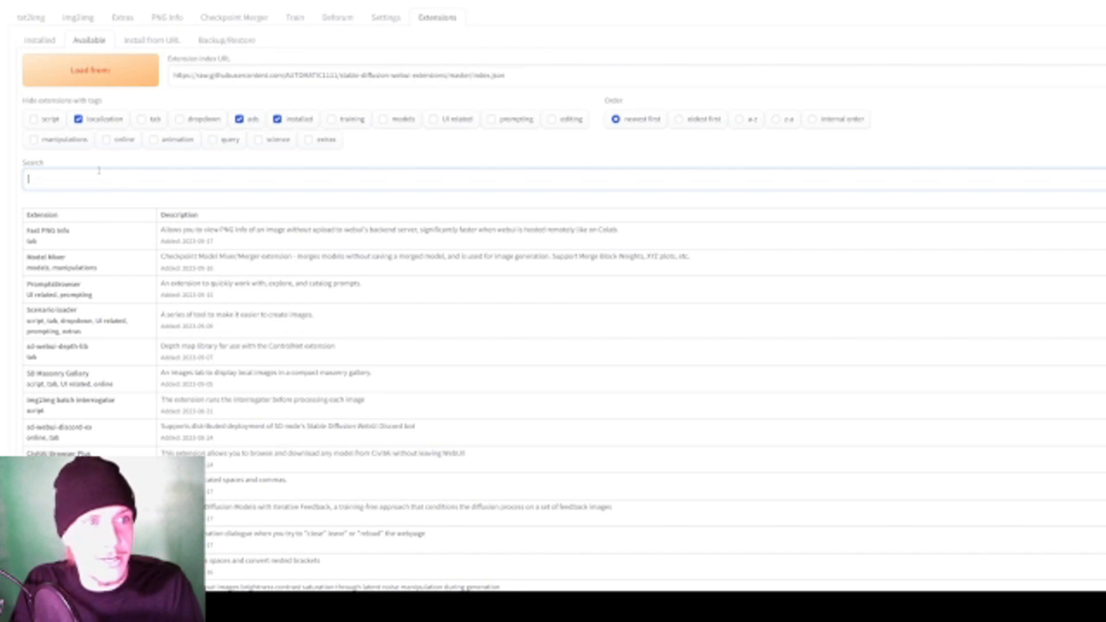
{"action": "type", "text": "controlnet"}
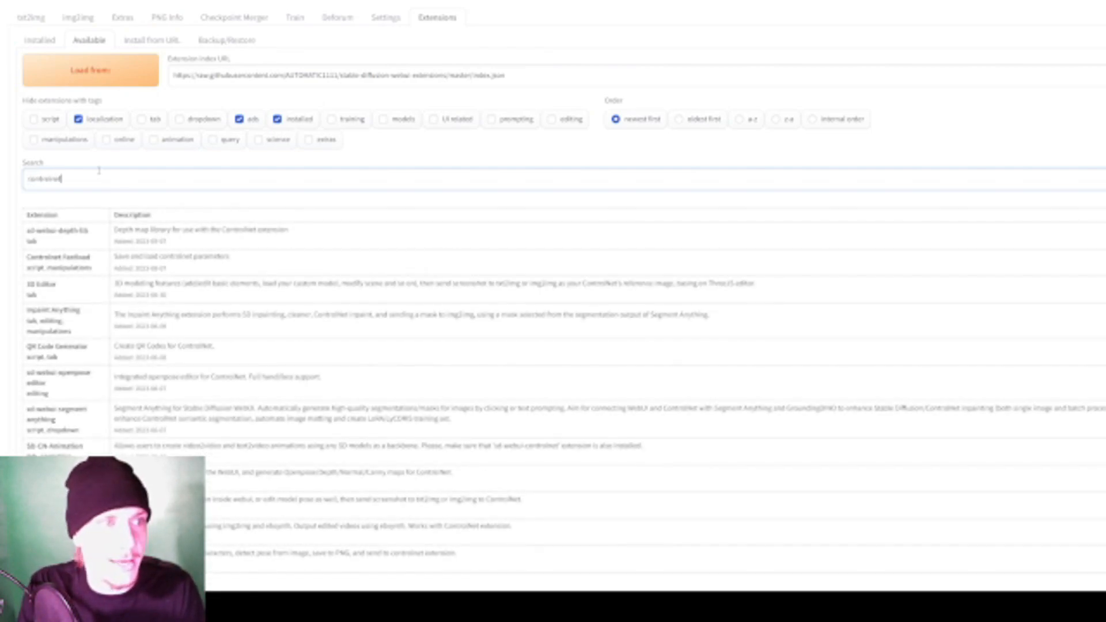
{"action": "left_click_drag", "start_coordinate": [87, 180], "coordinate": [4, 178]}
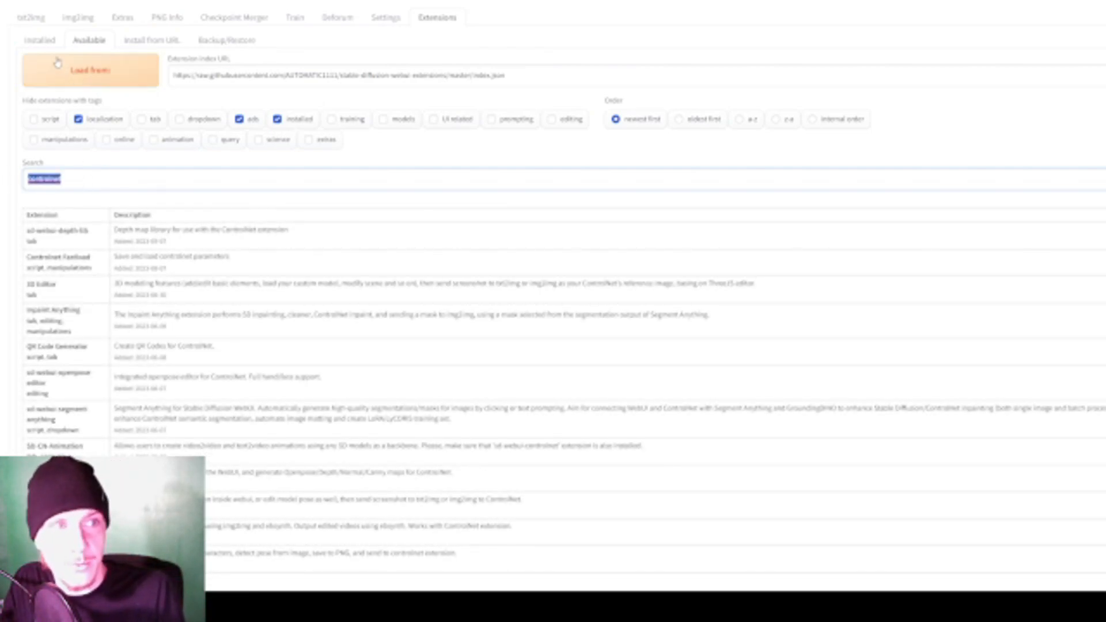
{"action": "left_click", "coordinate": [46, 41]}
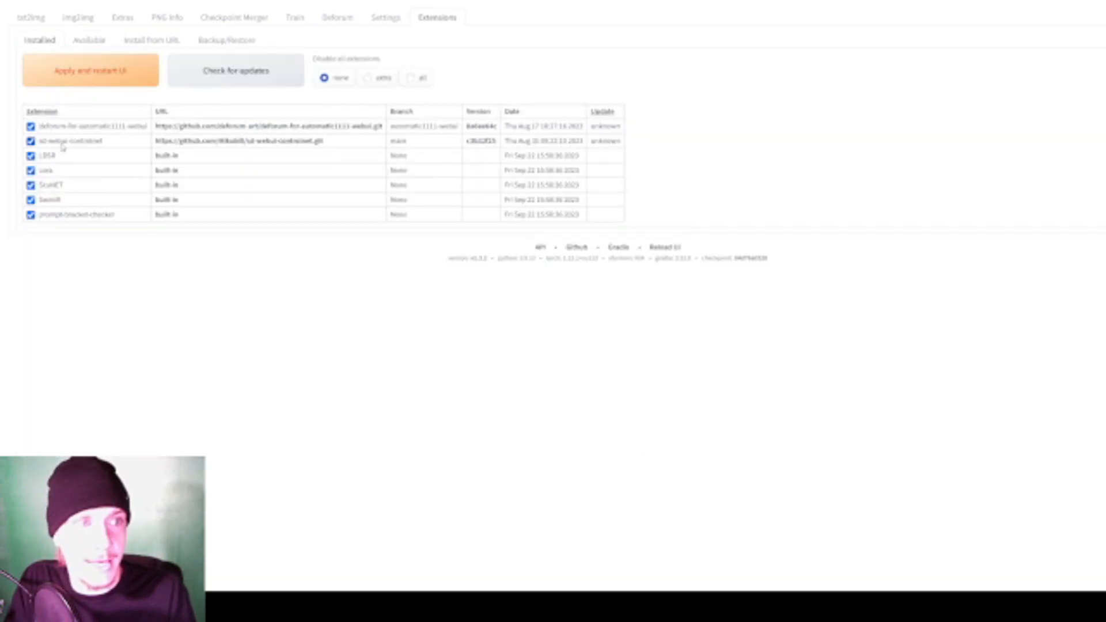
{"action": "left_click_drag", "start_coordinate": [39, 144], "coordinate": [246, 149]}
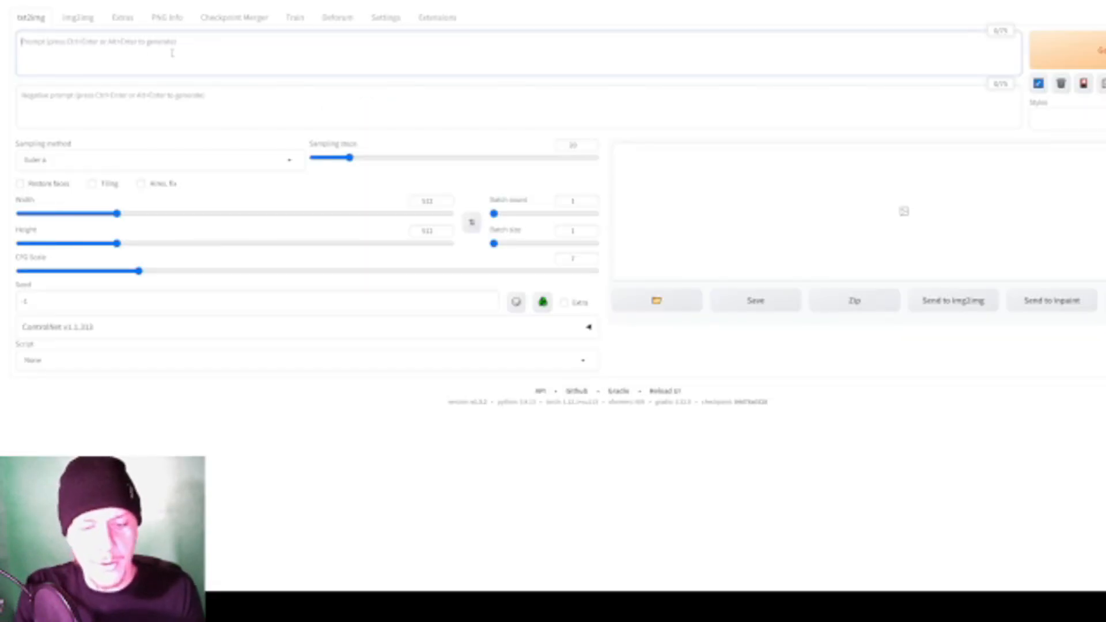
- Enter the txt2img prompt "an art picture of a fantasy landscape" and generate the image
{"action": "type", "text": "an"}
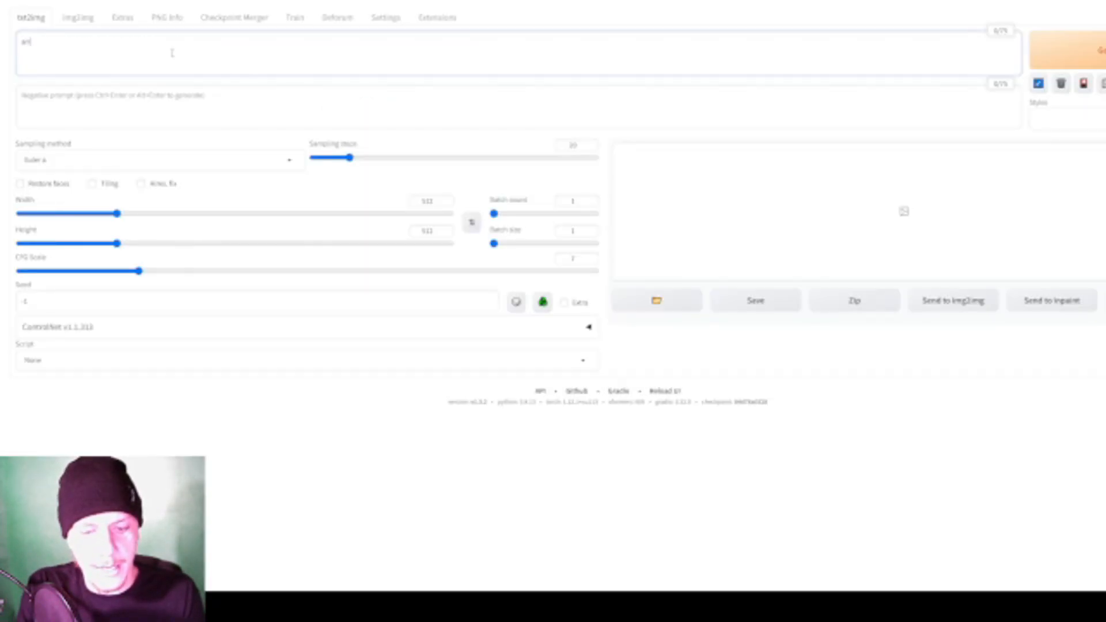
{"action": "type", "text": " art picture of a fantasy landscape"}
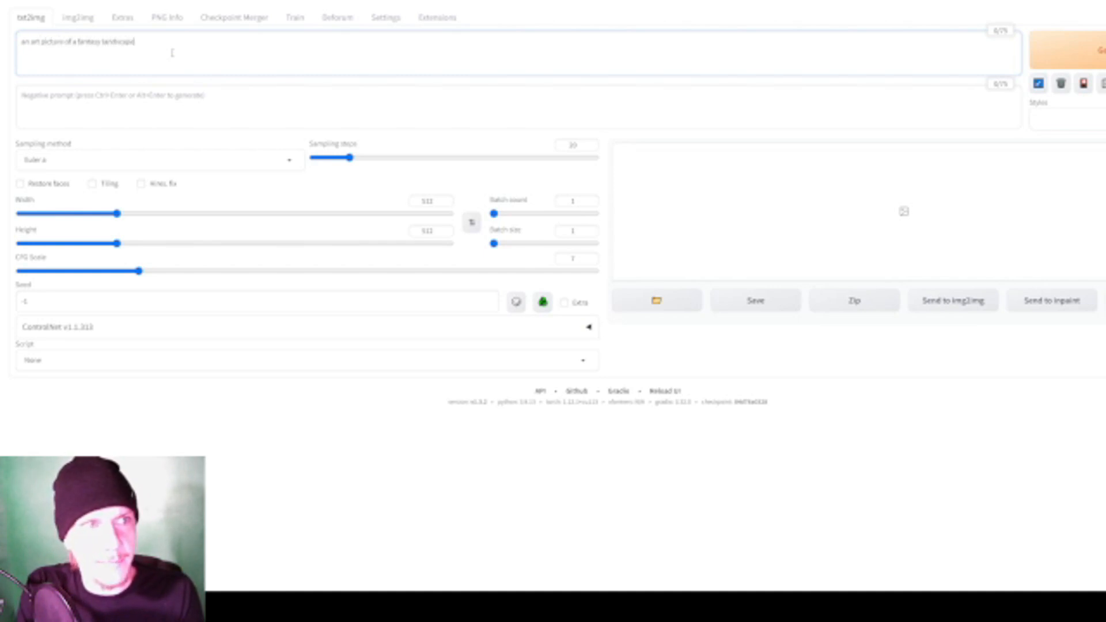
{"action": "key", "text": "ctrl+Return"}
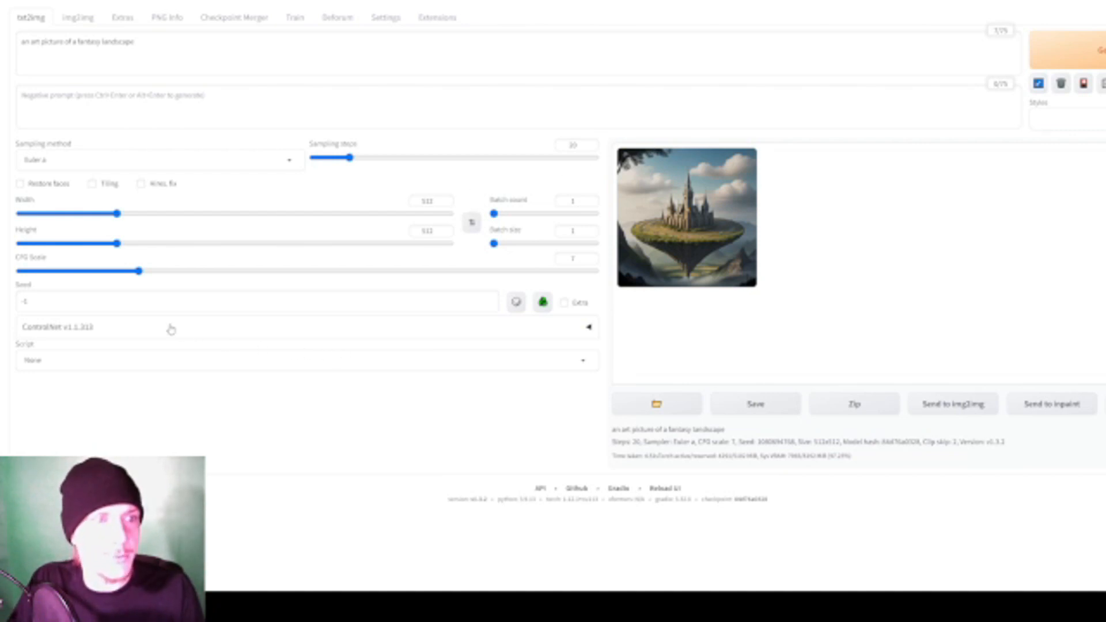
- Expand the ControlNet settings and load the letter A picture as the single image of ControlNet Unit 0
{"action": "left_click", "coordinate": [192, 324]}
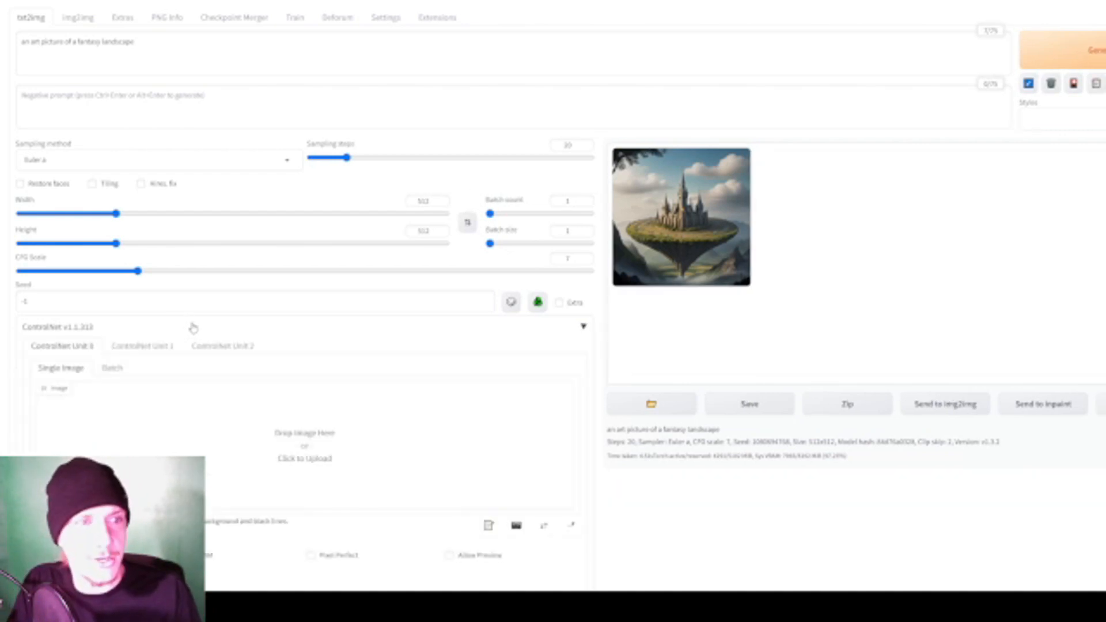
{"action": "scroll", "coordinate": [196, 324], "scroll_direction": "down", "scroll_amount": 2}
{"action": "scroll", "coordinate": [31, 257], "scroll_direction": "down", "scroll_amount": 2}
{"action": "scroll", "coordinate": [57, 173], "scroll_direction": "up", "scroll_amount": 2}
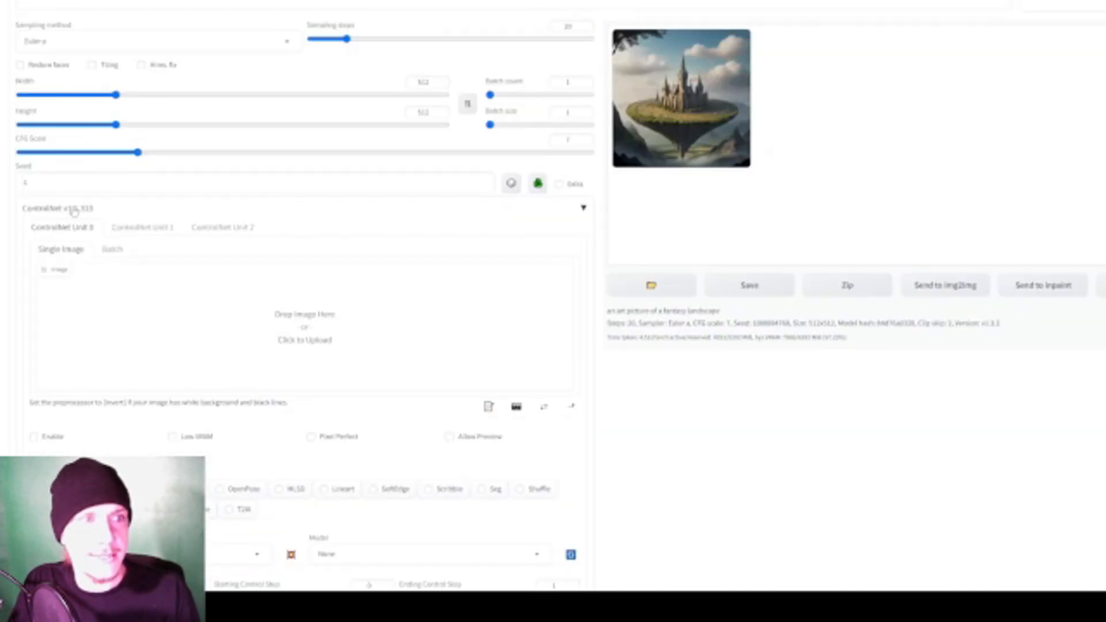
{"action": "scroll", "coordinate": [91, 95], "scroll_direction": "down", "scroll_amount": 2}
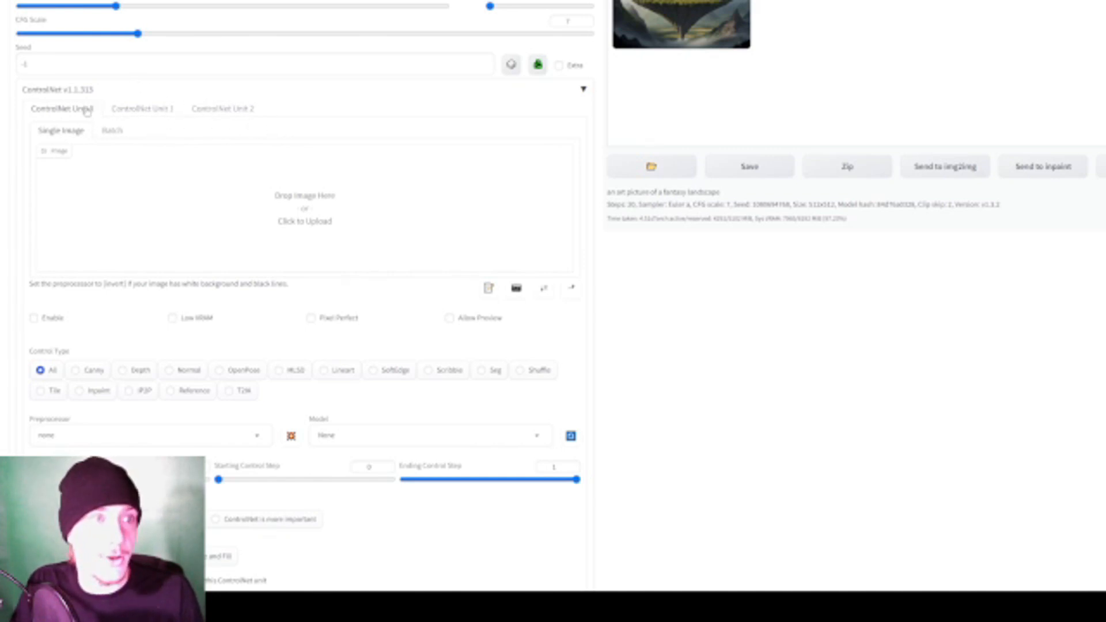
{"action": "scroll", "coordinate": [314, 154], "scroll_direction": "up", "scroll_amount": 1}
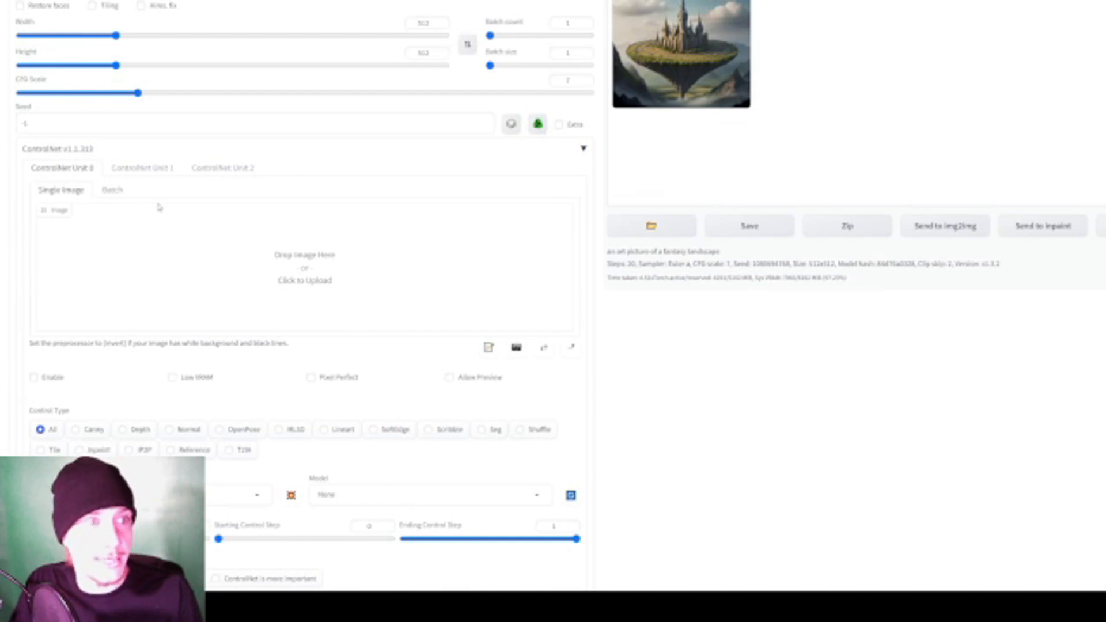
{"action": "scroll", "coordinate": [161, 205], "scroll_direction": "down", "scroll_amount": 1}
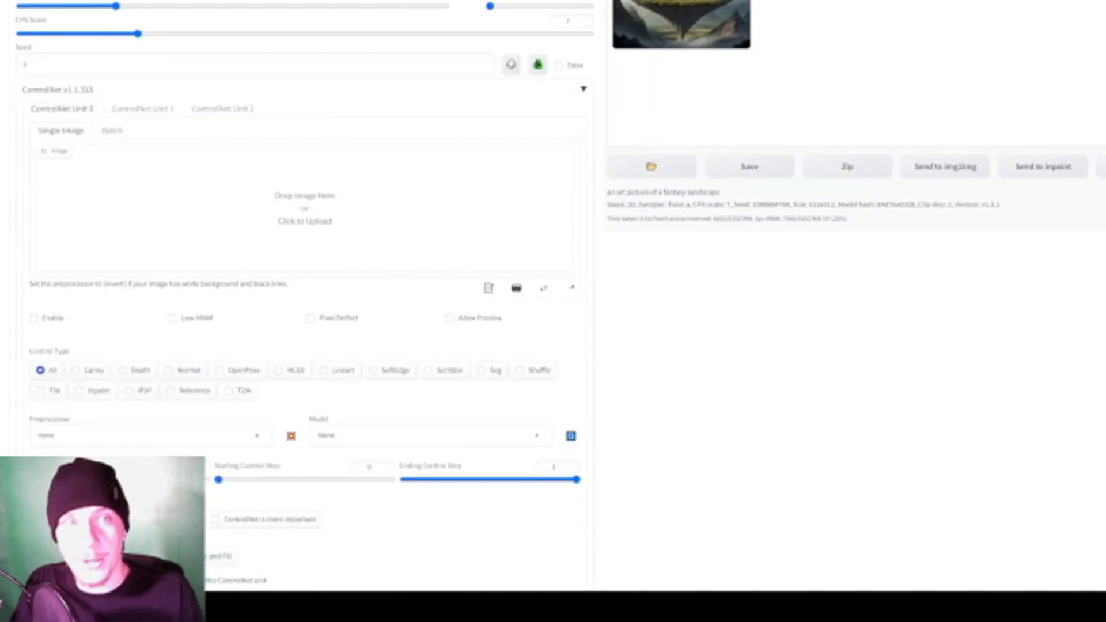
{"action": "double_click", "coordinate": [269, 103]}
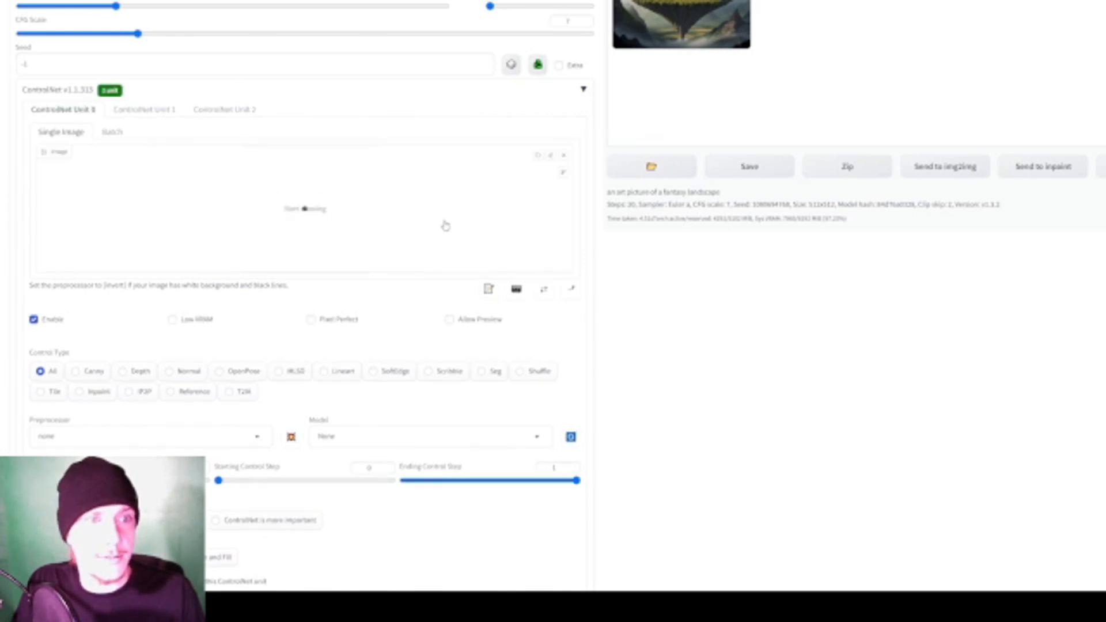
{"action": "scroll", "coordinate": [404, 244], "scroll_direction": "up", "scroll_amount": 1}
{"action": "scroll", "coordinate": [631, 280], "scroll_direction": "up", "scroll_amount": 1}
{"action": "scroll", "coordinate": [640, 290], "scroll_direction": "down", "scroll_amount": 2}
{"action": "scroll", "coordinate": [639, 292], "scroll_direction": "up", "scroll_amount": 1}
{"action": "scroll", "coordinate": [619, 286], "scroll_direction": "down", "scroll_amount": 1}
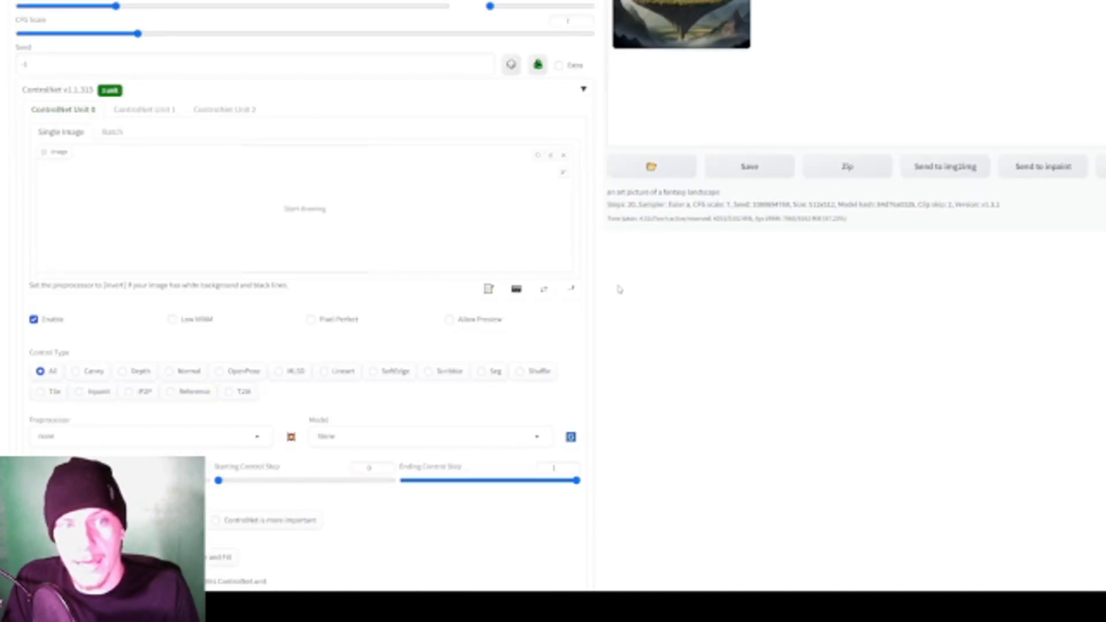
{"action": "left_click", "coordinate": [45, 321]}
{"action": "left_click", "coordinate": [45, 321]}
- Run a preprocessor preview of the letter A image with the preprocessor set to none, and look through the unit's settings
{"action": "scroll", "coordinate": [311, 328], "scroll_direction": "down", "scroll_amount": 1}
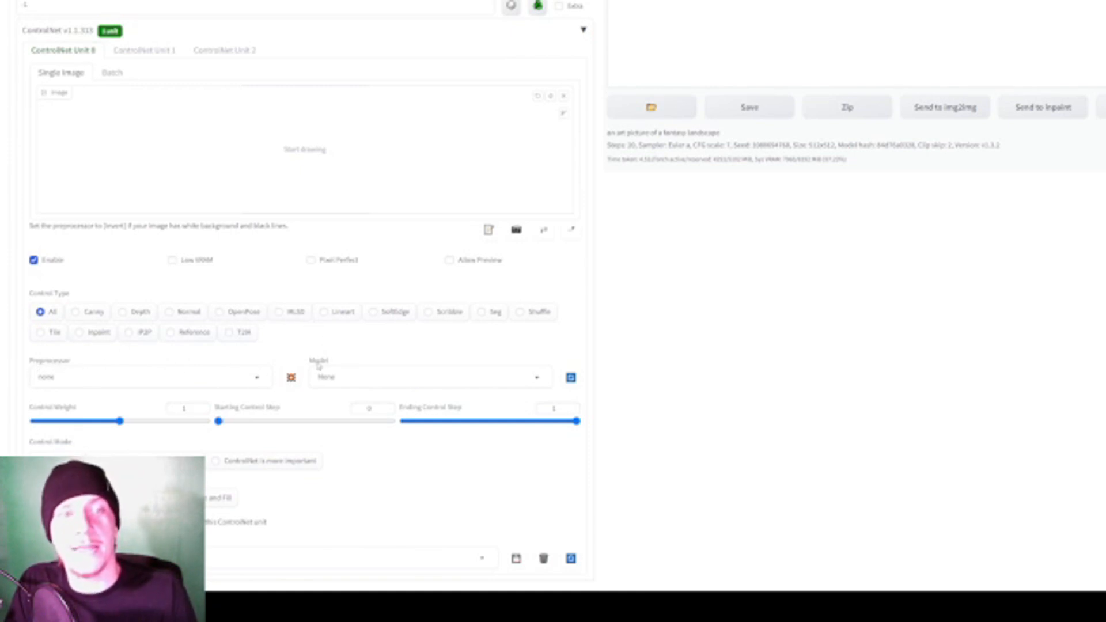
{"action": "left_click", "coordinate": [291, 378]}
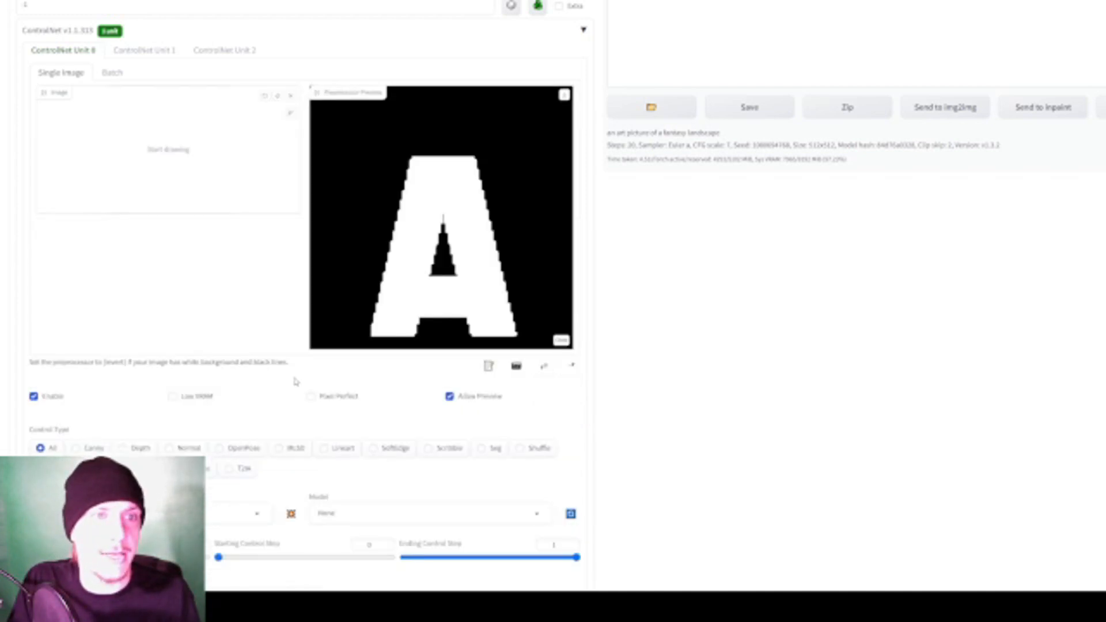
{"action": "scroll", "coordinate": [318, 403], "scroll_direction": "down", "scroll_amount": 2}
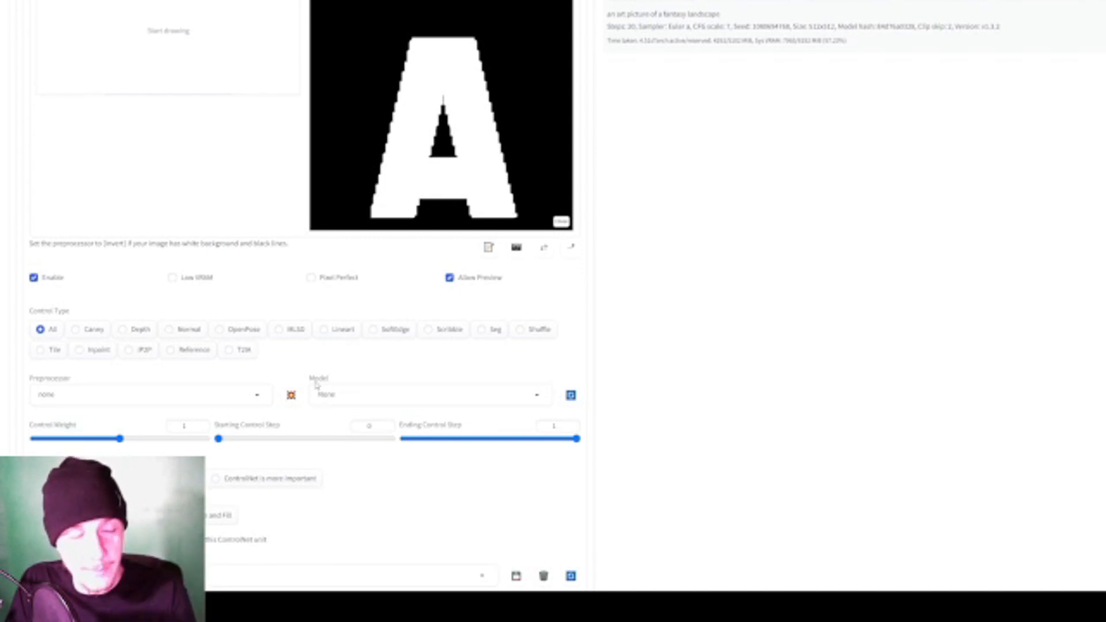
{"action": "scroll", "coordinate": [319, 365], "scroll_direction": "up", "scroll_amount": 1}
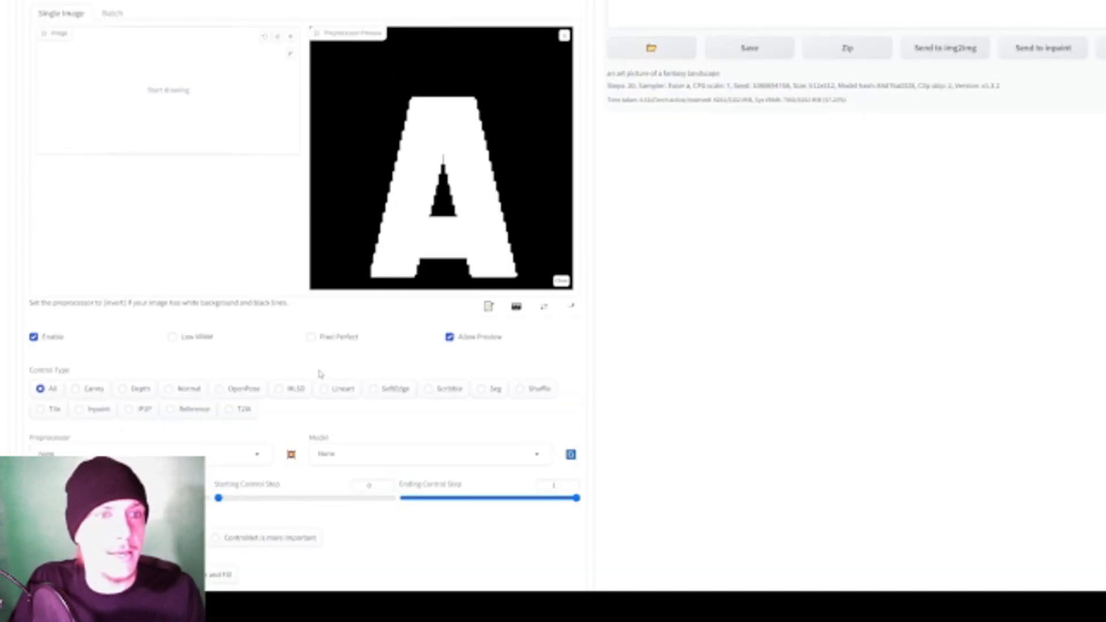
{"action": "scroll", "coordinate": [318, 365], "scroll_direction": "down", "scroll_amount": 1}
{"action": "scroll", "coordinate": [323, 380], "scroll_direction": "down", "scroll_amount": 1}
{"action": "scroll", "coordinate": [323, 380], "scroll_direction": "up", "scroll_amount": 3}
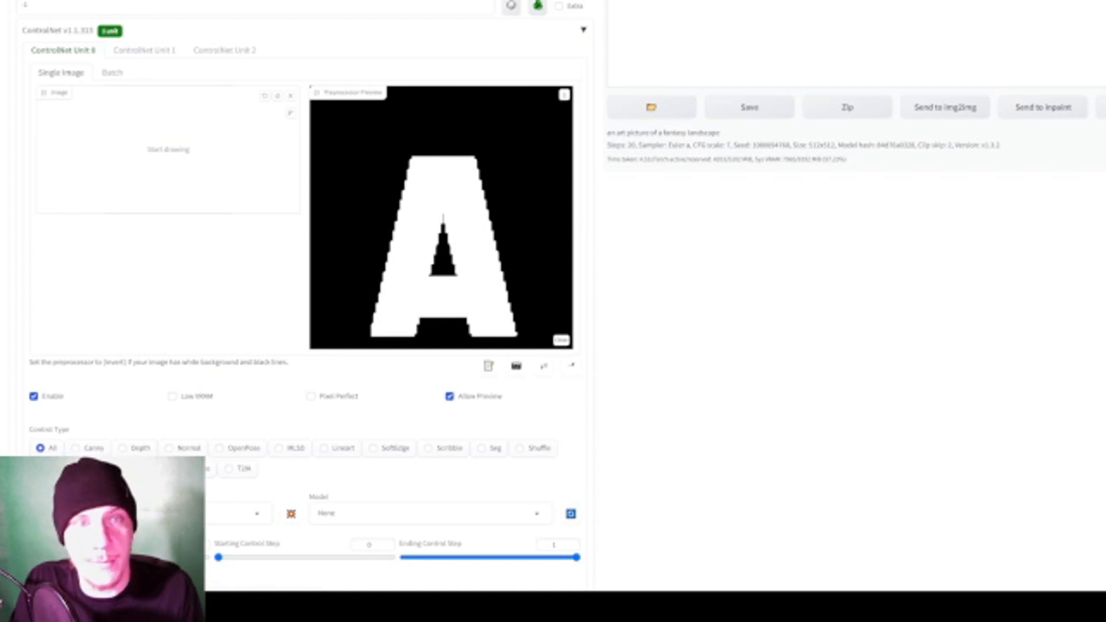
{"action": "scroll", "coordinate": [196, 392], "scroll_direction": "down", "scroll_amount": 3}
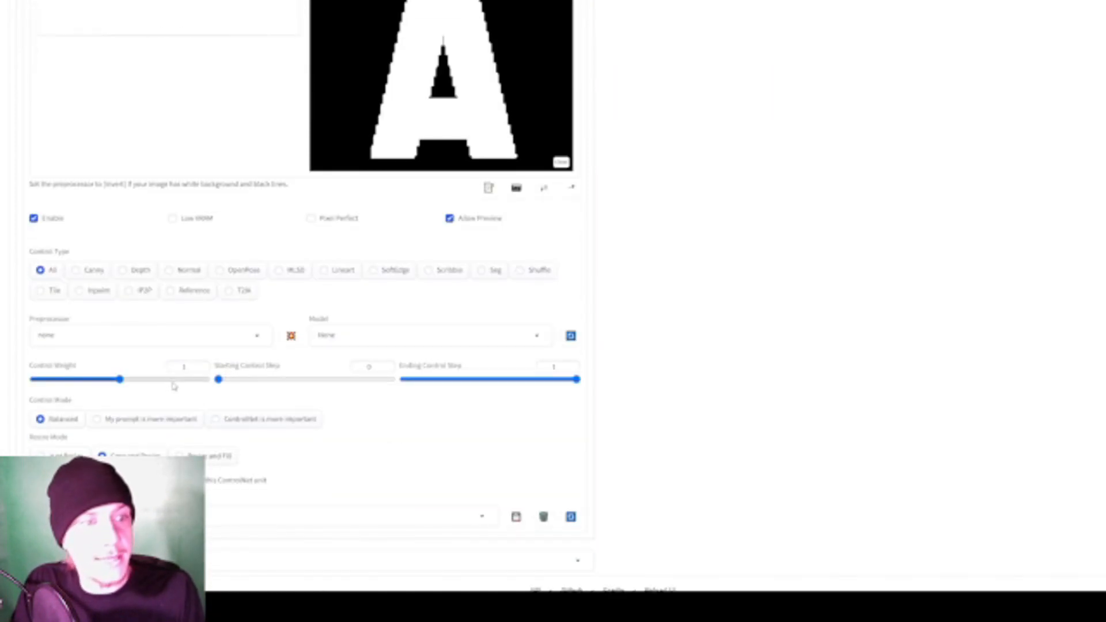
{"action": "scroll", "coordinate": [174, 386], "scroll_direction": "up", "scroll_amount": 1}
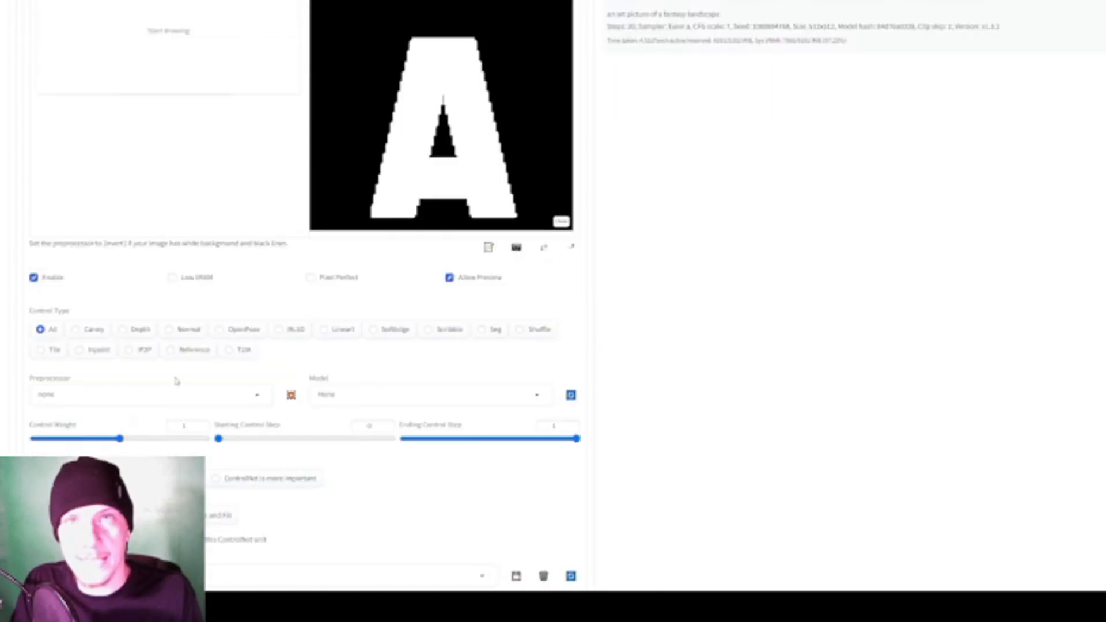
- Set the ControlNet Unit 0 preprocessor to normal_midas and run its preview on the letter A image
{"action": "left_click", "coordinate": [157, 390]}
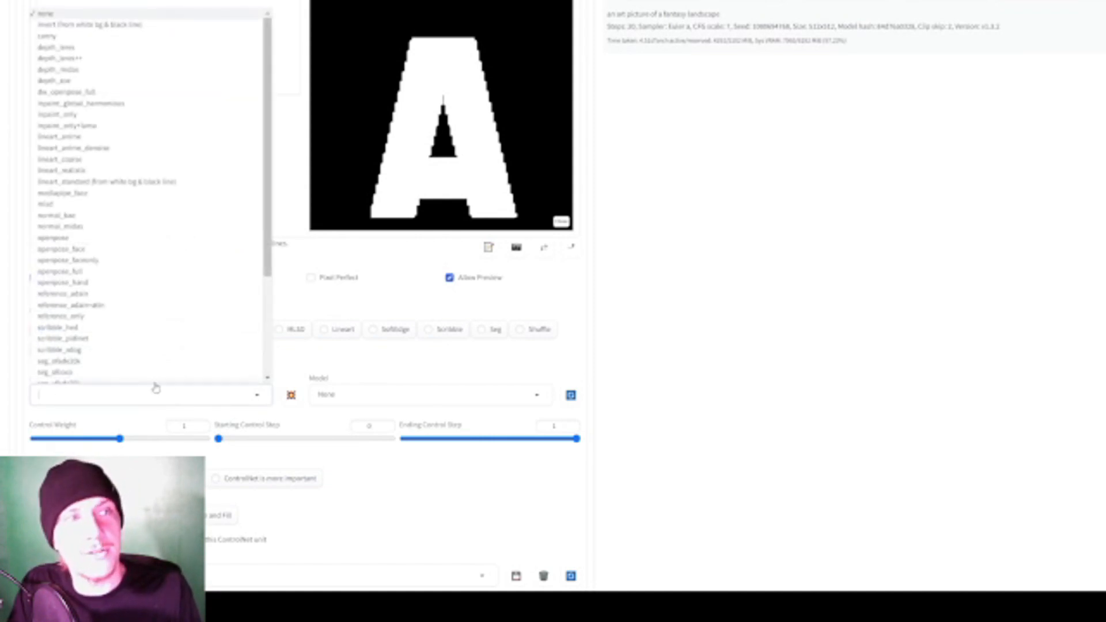
{"action": "scroll", "coordinate": [122, 164], "scroll_direction": "down", "scroll_amount": 5}
{"action": "scroll", "coordinate": [128, 167], "scroll_direction": "up", "scroll_amount": 2}
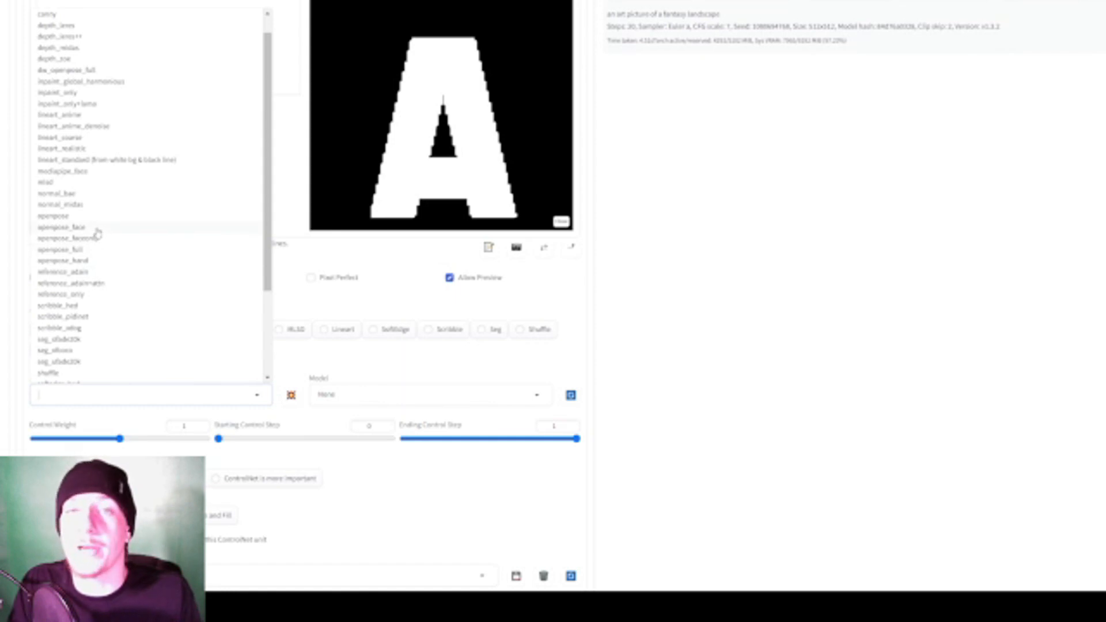
{"action": "left_click", "coordinate": [74, 205]}
{"action": "scroll", "coordinate": [292, 394], "scroll_direction": "down", "scroll_amount": 2}
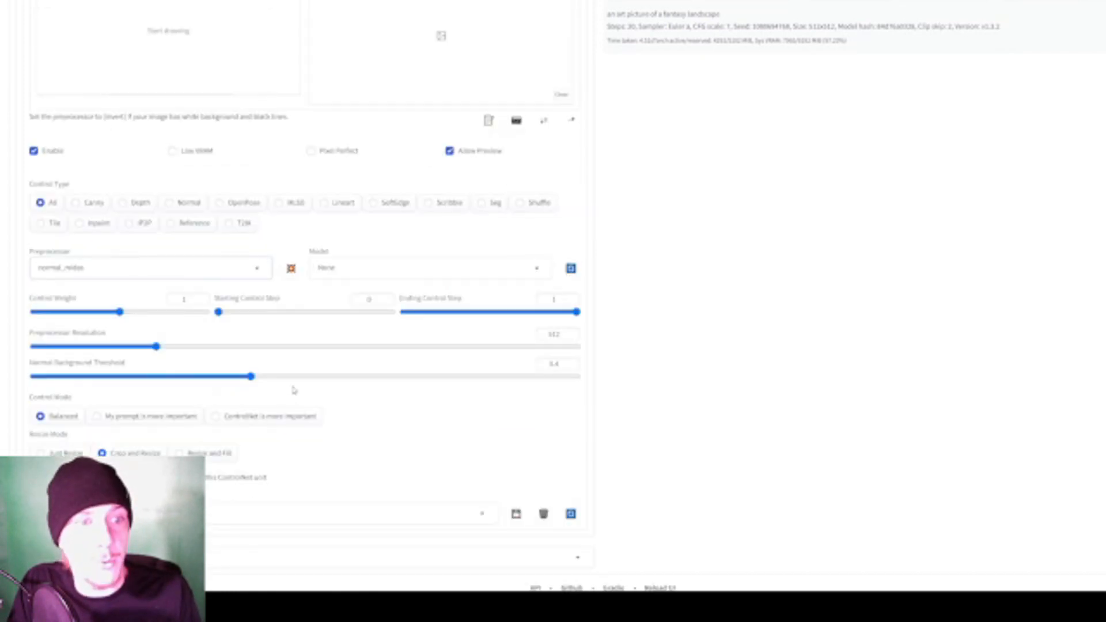
{"action": "left_click", "coordinate": [291, 268]}
{"action": "scroll", "coordinate": [714, 292], "scroll_direction": "up", "scroll_amount": 3}
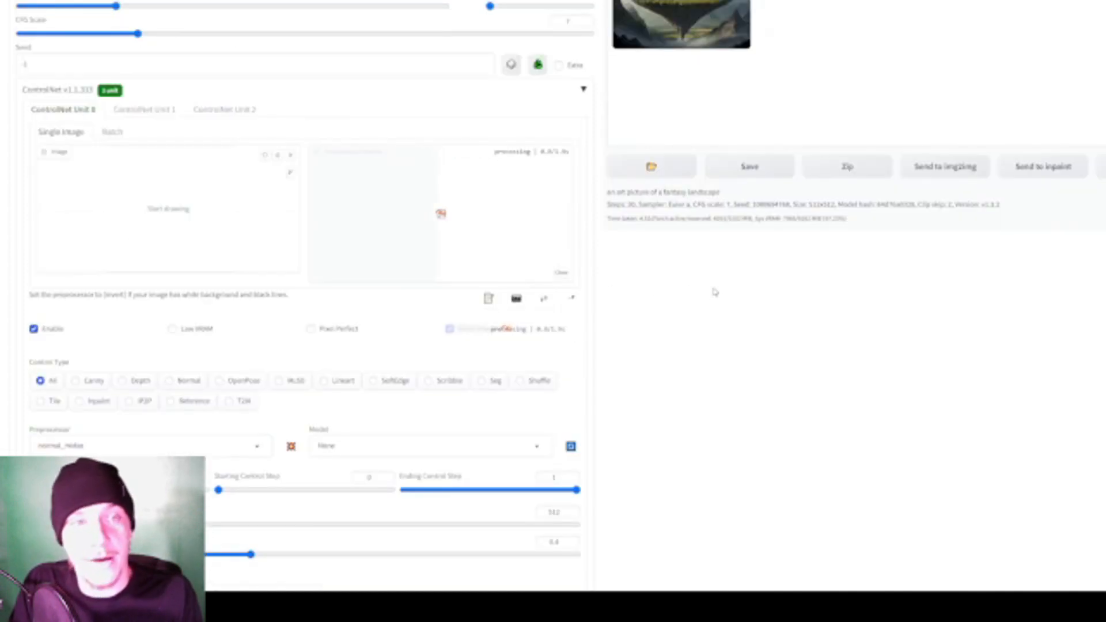
- Examine the normal map preview of the letter A and switch the ControlNet Unit 0 preprocessor to normal_bae
{"action": "scroll", "coordinate": [714, 292], "scroll_direction": "down", "scroll_amount": 1}
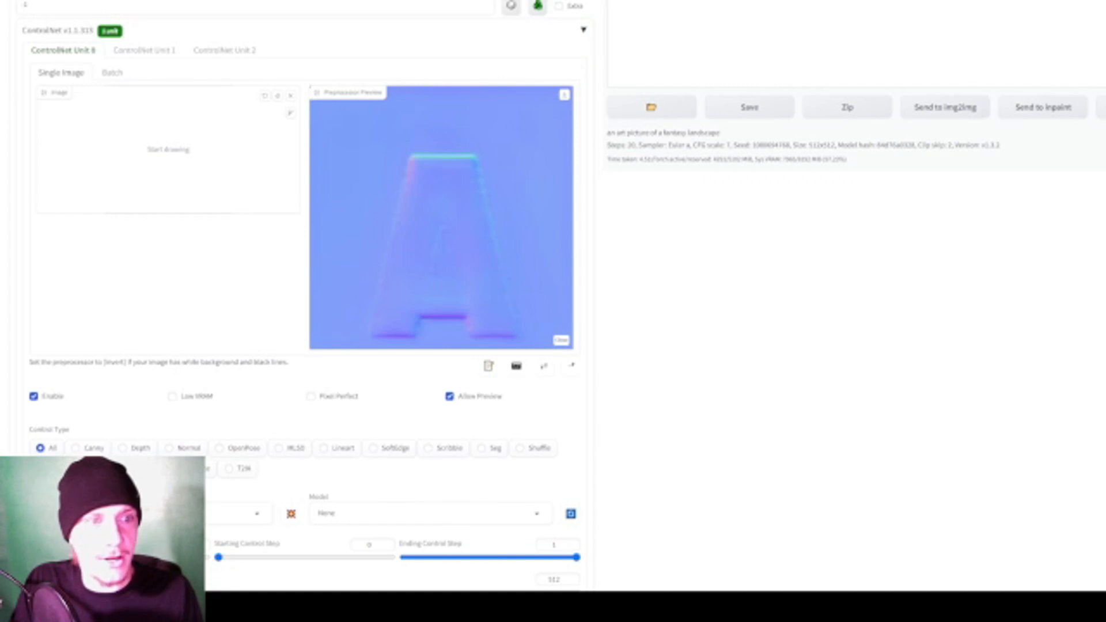
{"action": "scroll", "coordinate": [575, 369], "scroll_direction": "up", "scroll_amount": 2}
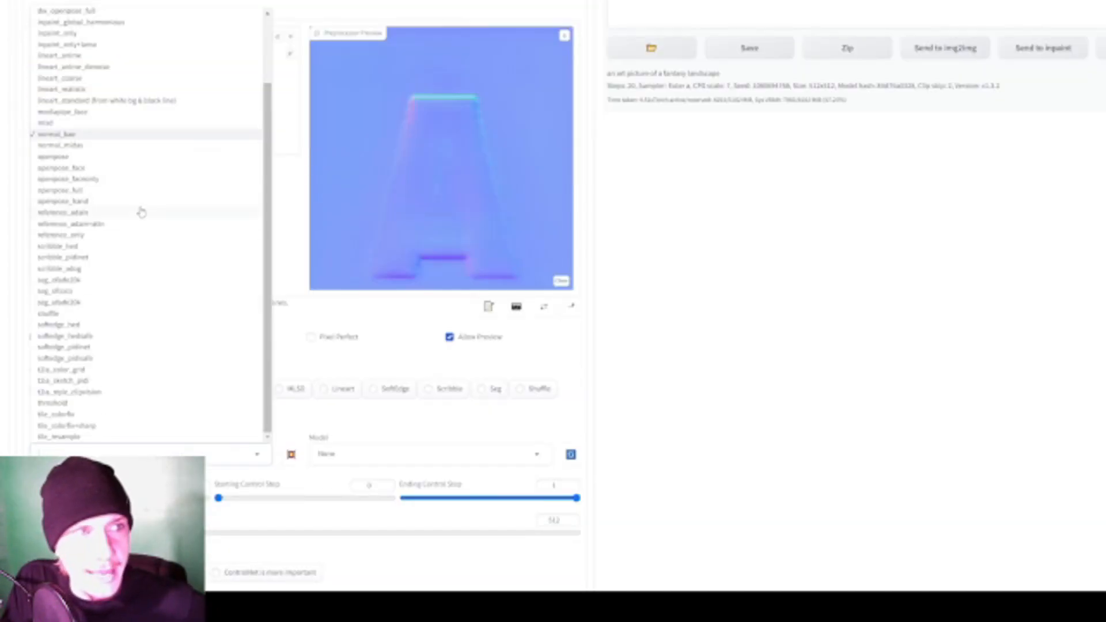
{"action": "scroll", "coordinate": [141, 212], "scroll_direction": "up", "scroll_amount": 2}
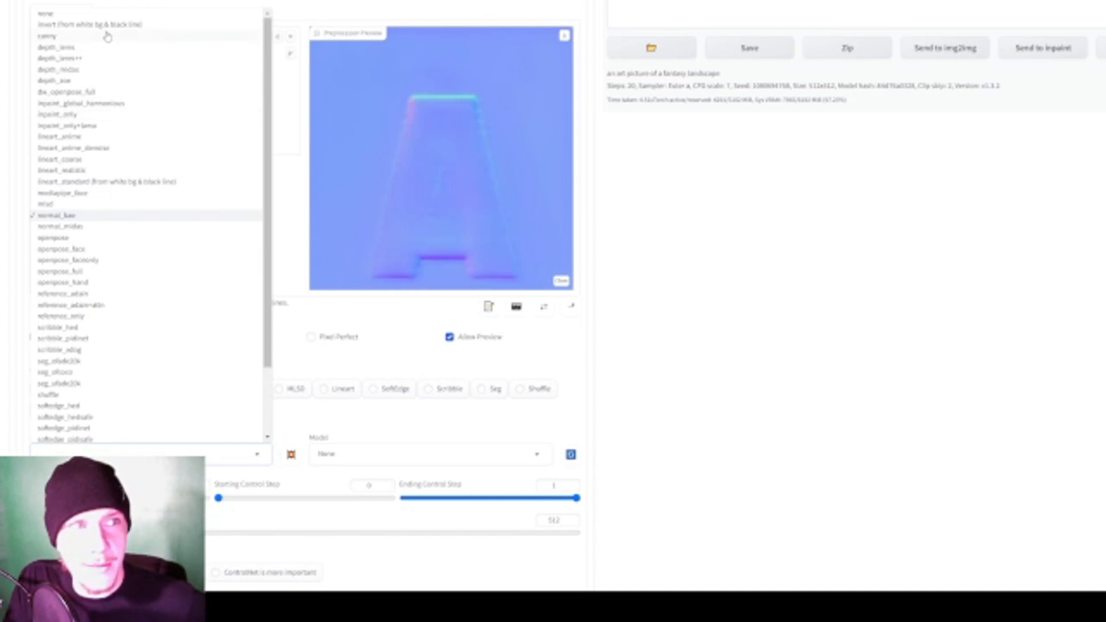
{"action": "left_click", "coordinate": [708, 426]}
{"action": "scroll", "coordinate": [624, 429], "scroll_direction": "down", "scroll_amount": 1}
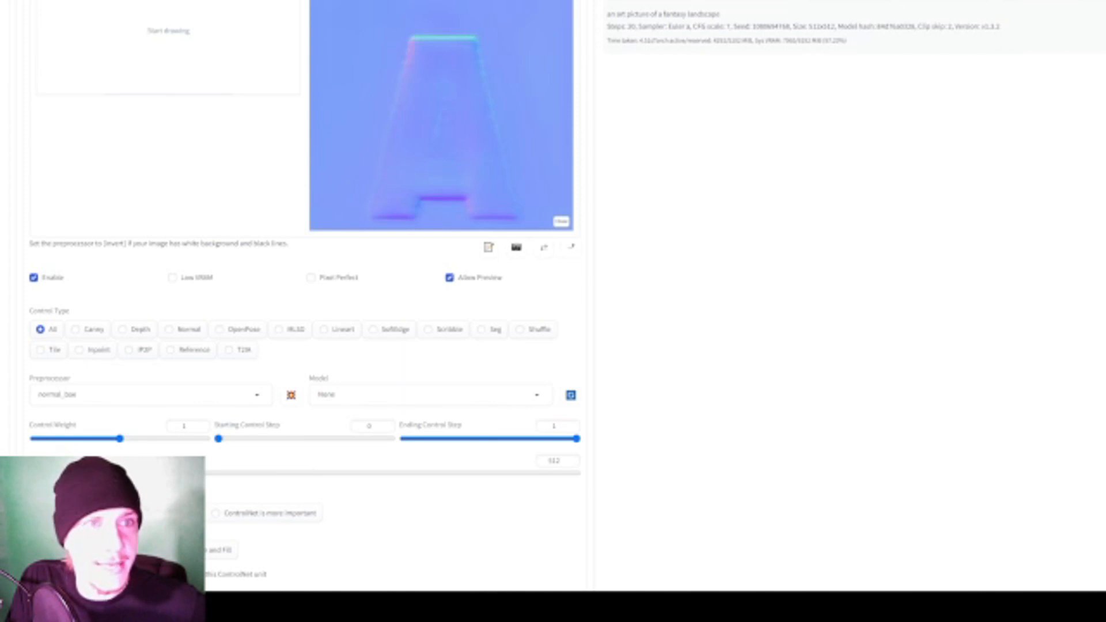
- Lower the preprocessor resolution to about 209 and run the normal_bae preview on the letter A image
{"action": "left_click_drag", "start_coordinate": [157, 473], "coordinate": [188, 472]}
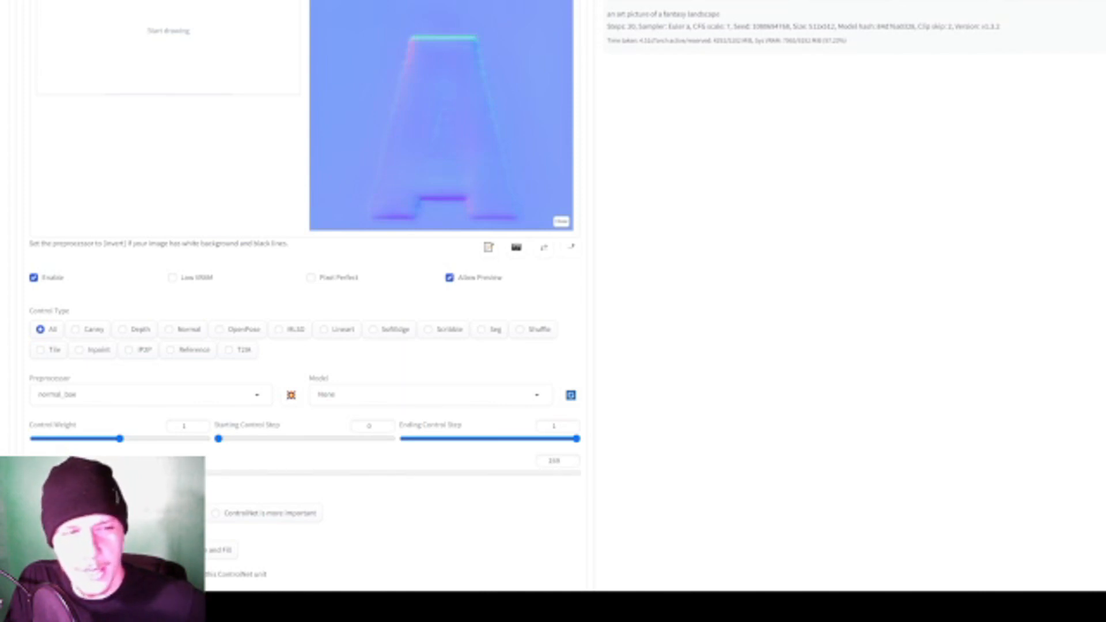
{"action": "scroll", "coordinate": [285, 385], "scroll_direction": "up", "scroll_amount": 1}
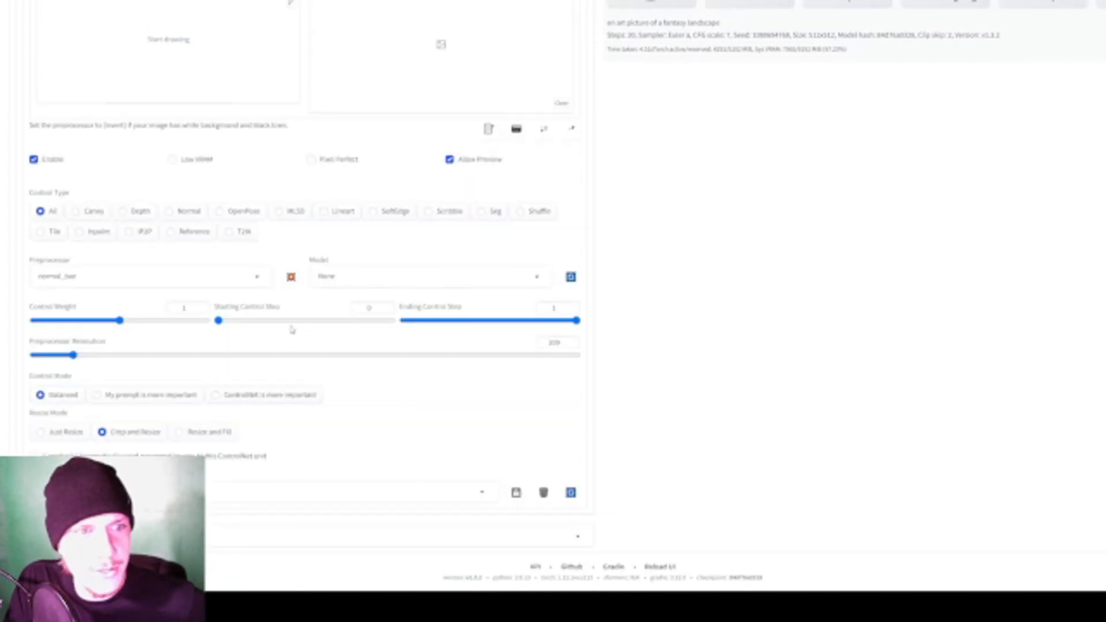
{"action": "scroll", "coordinate": [620, 298], "scroll_direction": "up", "scroll_amount": 1}
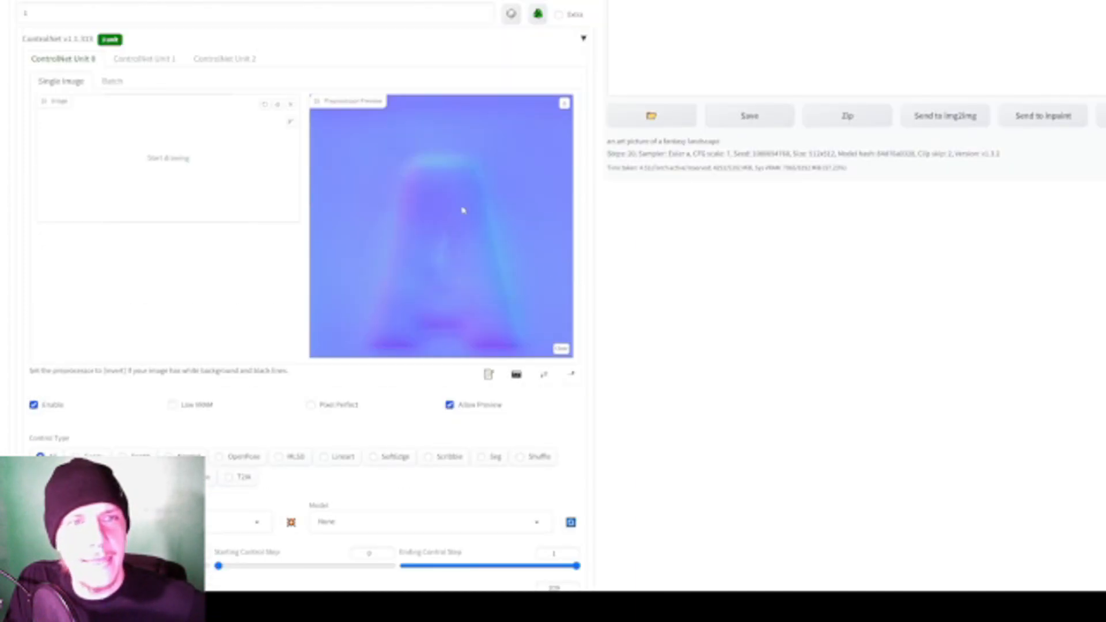
{"action": "scroll", "coordinate": [441, 147], "scroll_direction": "down", "scroll_amount": 2}
{"action": "scroll", "coordinate": [446, 184], "scroll_direction": "up", "scroll_amount": 1}
- Raise the preprocessor resolution to about 1837 and run the normal_bae preview again
{"action": "scroll", "coordinate": [455, 225], "scroll_direction": "down", "scroll_amount": 1}
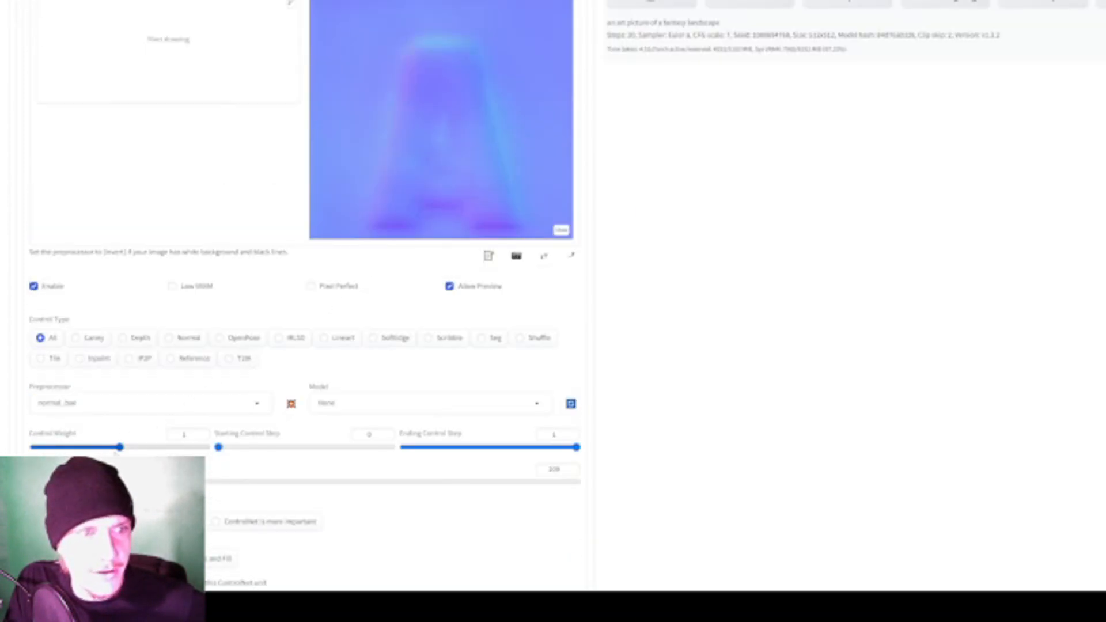
{"action": "scroll", "coordinate": [628, 370], "scroll_direction": "up", "scroll_amount": 2}
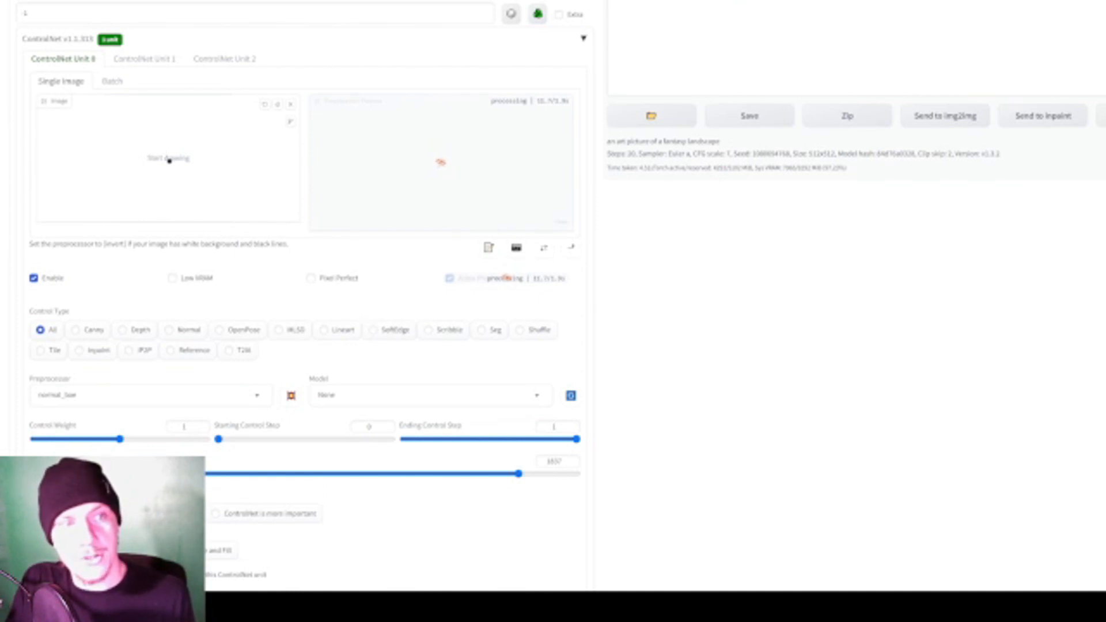
{"action": "scroll", "coordinate": [167, 173], "scroll_direction": "up", "scroll_amount": 1}
{"action": "scroll", "coordinate": [139, 398], "scroll_direction": "down", "scroll_amount": 1}
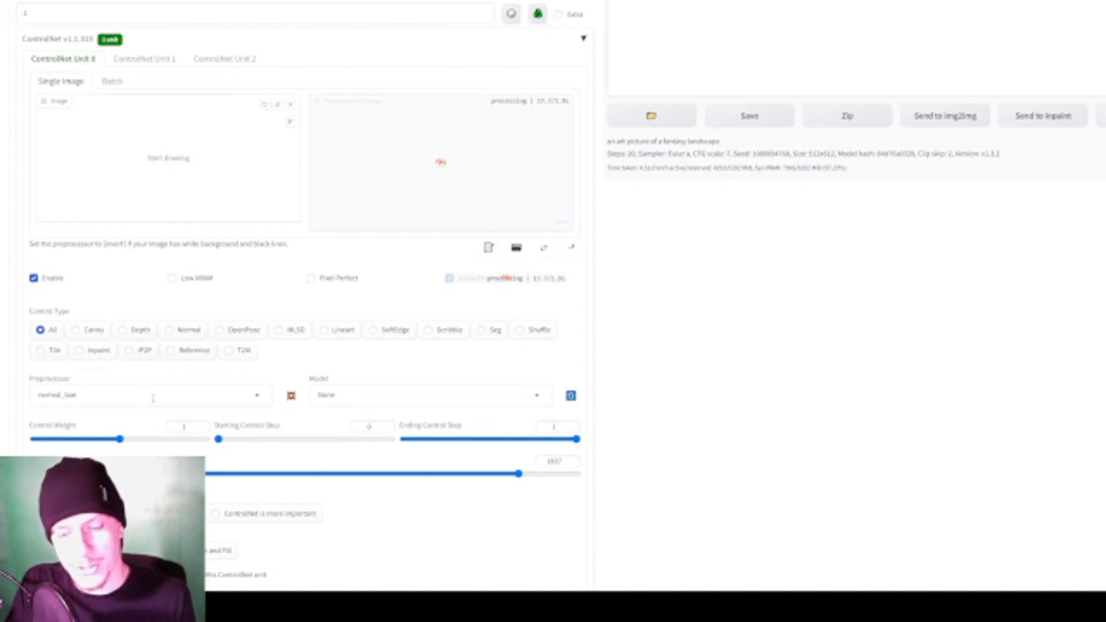
- Look through the preprocessor list and examine the high-resolution normal_bae preview of the letter A
{"action": "left_click", "coordinate": [163, 395]}
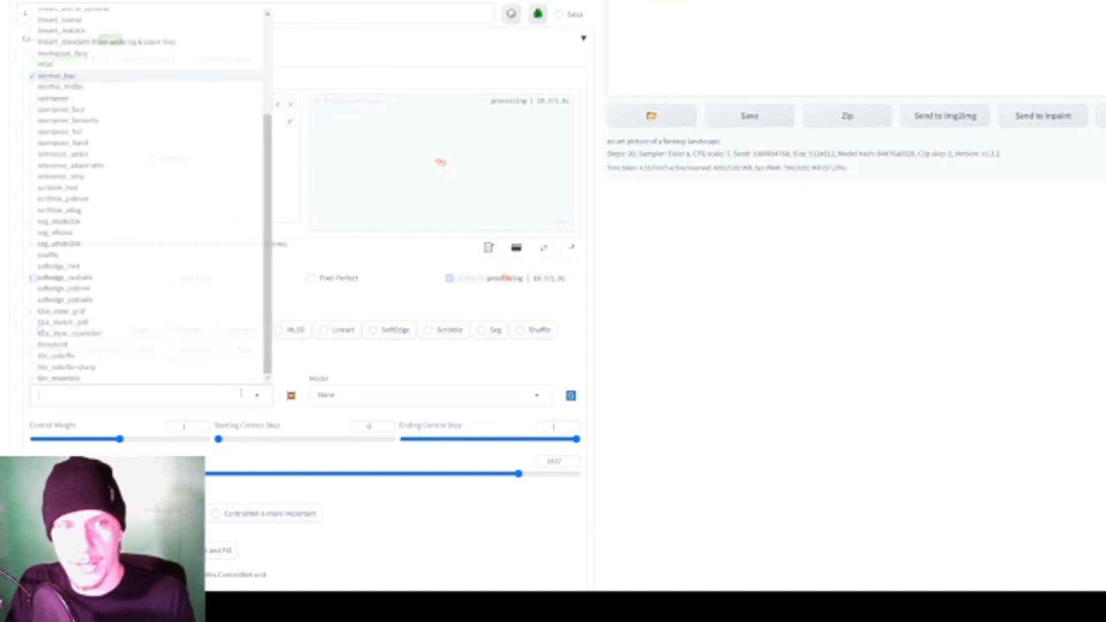
{"action": "scroll", "coordinate": [242, 389], "scroll_direction": "down", "scroll_amount": 1}
{"action": "left_click", "coordinate": [691, 328]}
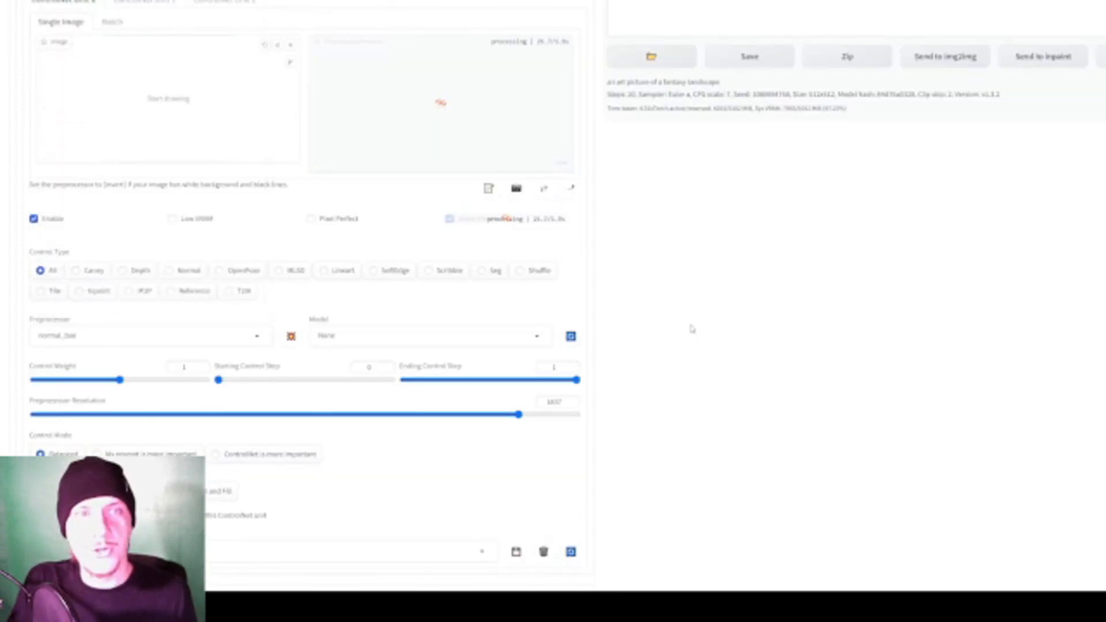
{"action": "scroll", "coordinate": [662, 346], "scroll_direction": "up", "scroll_amount": 1}
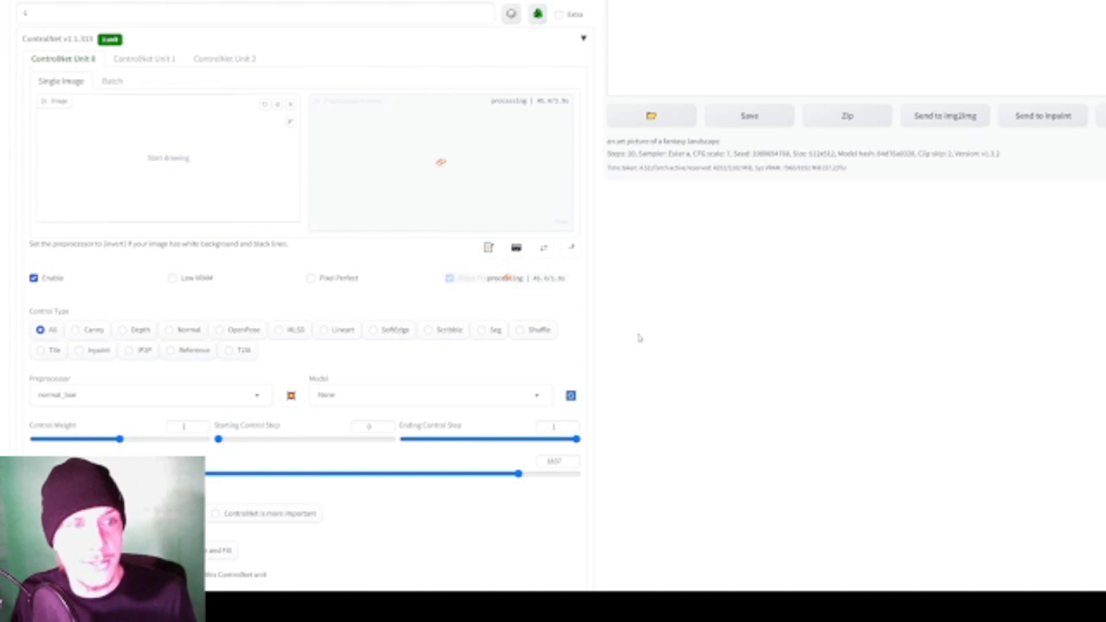
{"action": "scroll", "coordinate": [638, 338], "scroll_direction": "up", "scroll_amount": 3}
{"action": "scroll", "coordinate": [634, 334], "scroll_direction": "up", "scroll_amount": 1}
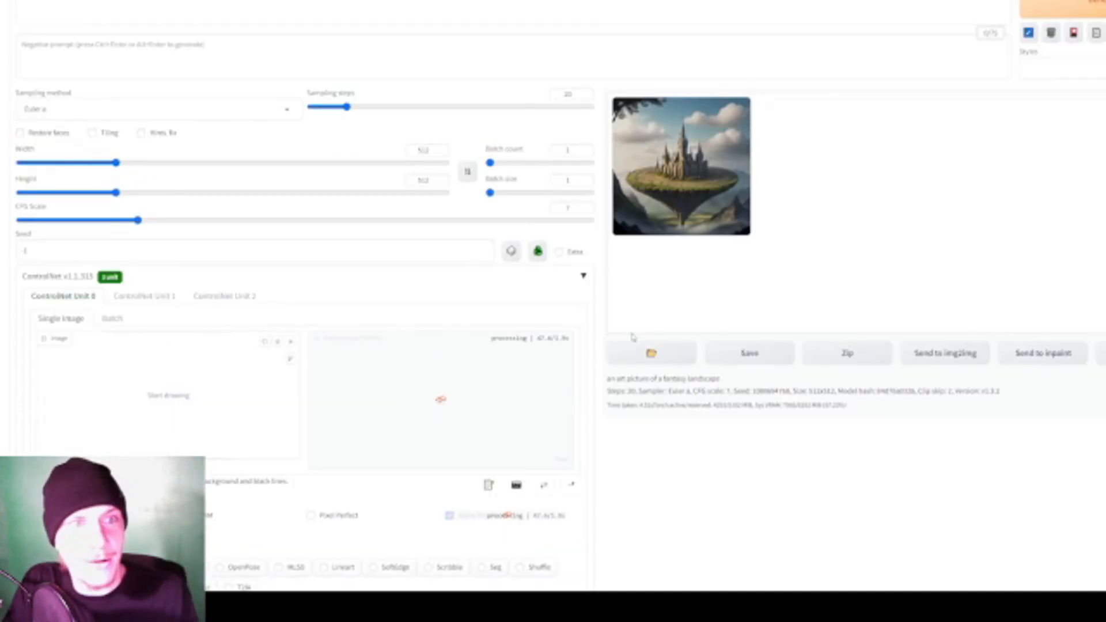
{"action": "scroll", "coordinate": [619, 323], "scroll_direction": "down", "scroll_amount": 2}
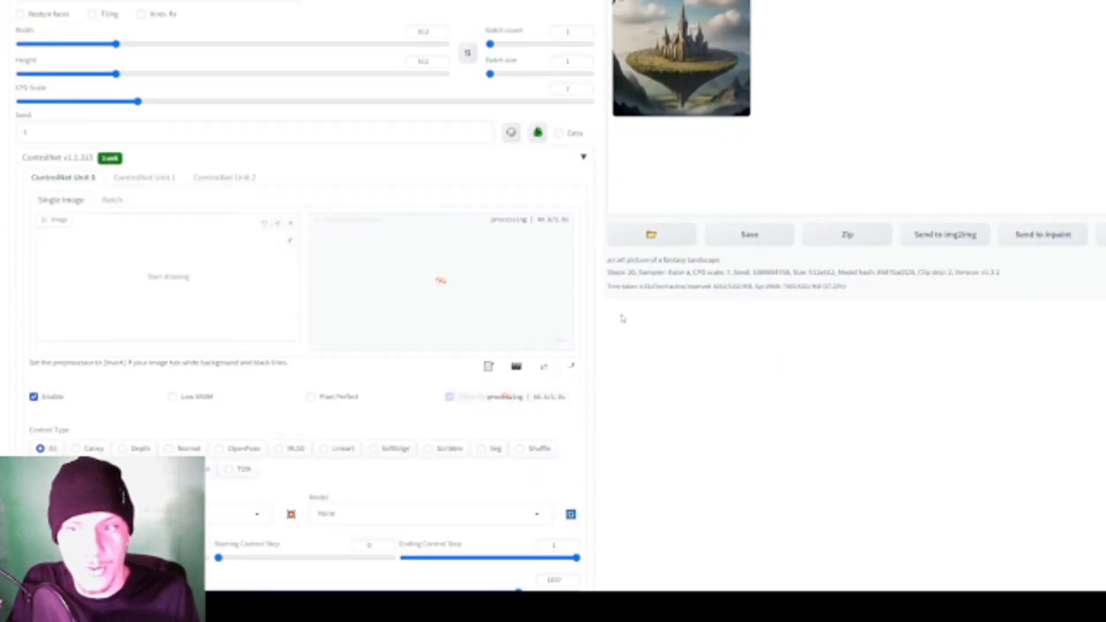
{"action": "scroll", "coordinate": [314, 311], "scroll_direction": "down", "scroll_amount": 1}
{"action": "scroll", "coordinate": [314, 311], "scroll_direction": "up", "scroll_amount": 1}
{"action": "scroll", "coordinate": [314, 311], "scroll_direction": "down", "scroll_amount": 3}
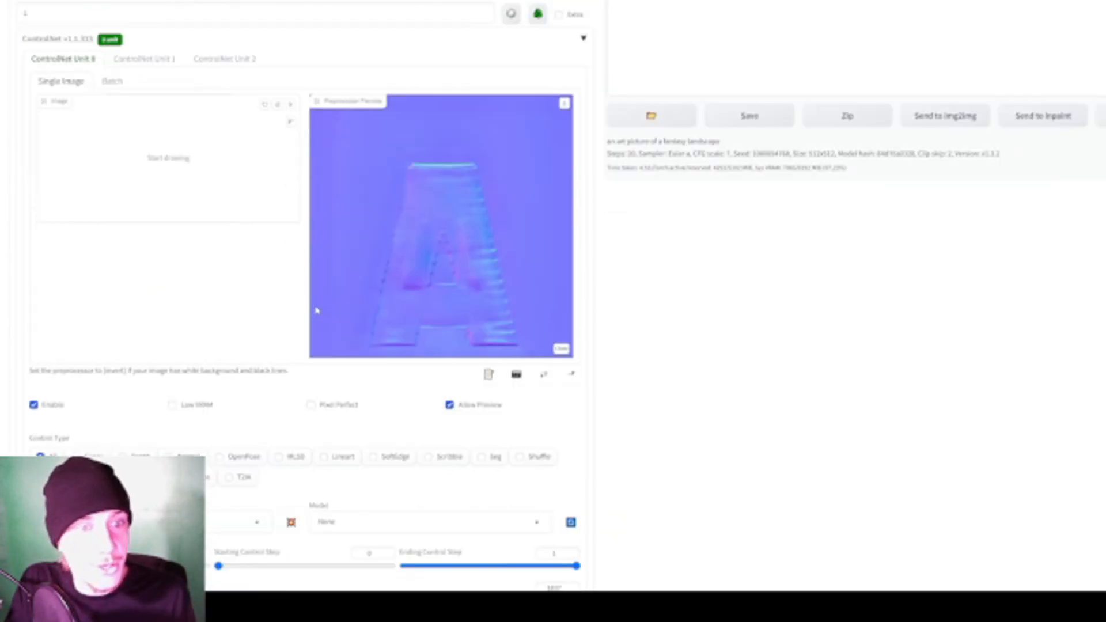
{"action": "scroll", "coordinate": [264, 471], "scroll_direction": "up", "scroll_amount": 2}
- Set the ControlNet Unit 0 preprocessor to threshold and run its preview on the letter A image
{"action": "scroll", "coordinate": [190, 346], "scroll_direction": "down", "scroll_amount": 3}
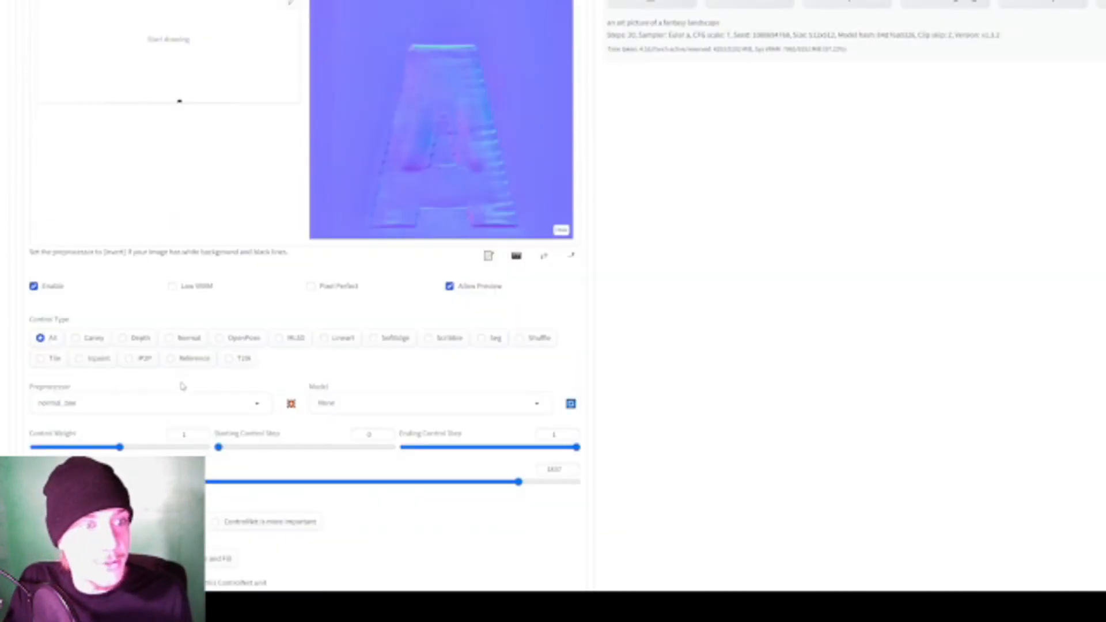
{"action": "scroll", "coordinate": [130, 400], "scroll_direction": "down", "scroll_amount": 2}
{"action": "left_click", "coordinate": [112, 293]}
{"action": "scroll", "coordinate": [112, 248], "scroll_direction": "down", "scroll_amount": 3}
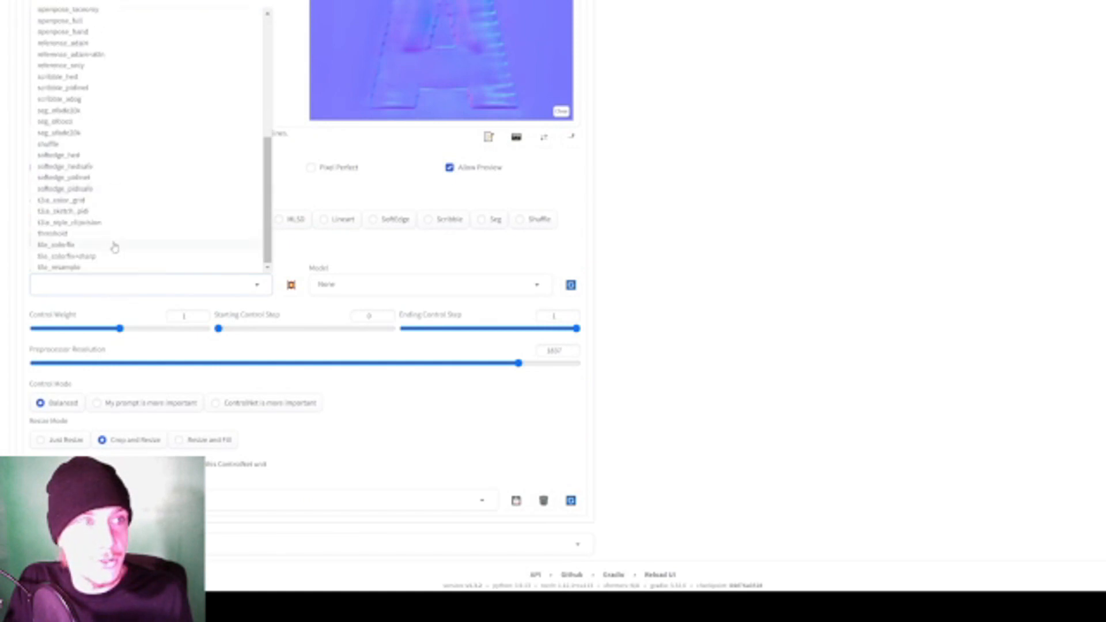
{"action": "left_click", "coordinate": [71, 234]}
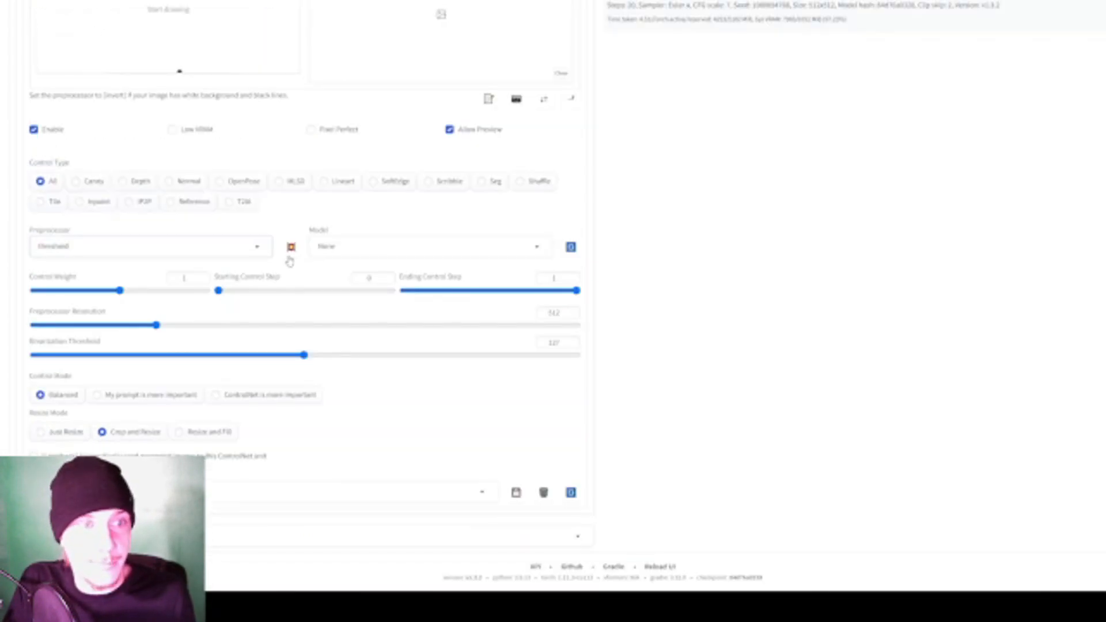
{"action": "scroll", "coordinate": [812, 332], "scroll_direction": "up", "scroll_amount": 2}
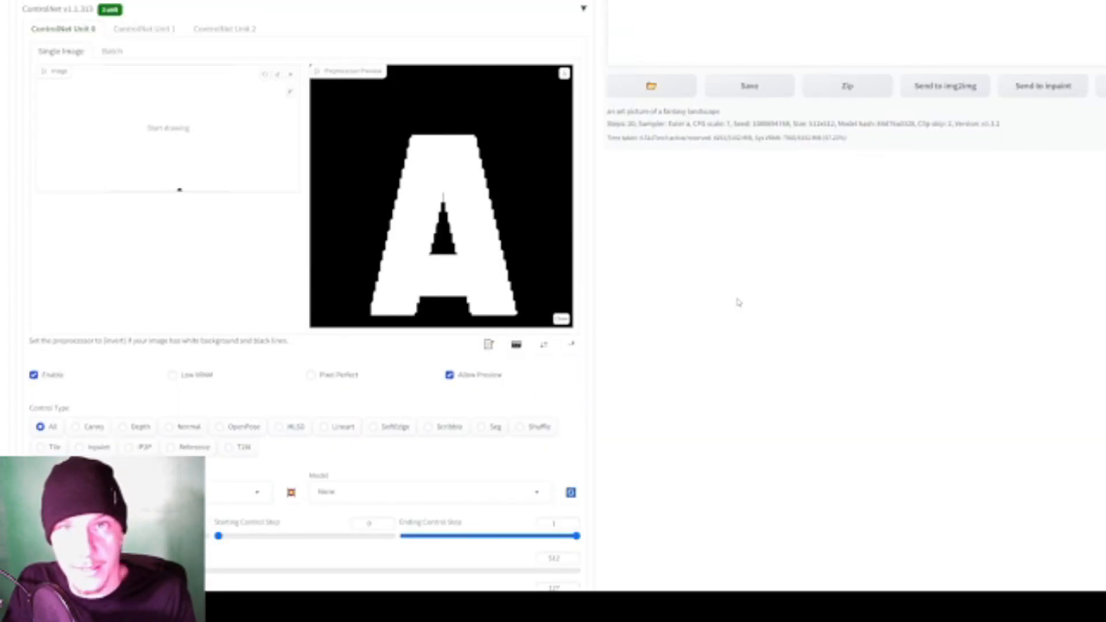
- Set the threshold preprocessor's resolution to 1858 and its binarization threshold to 128
{"action": "scroll", "coordinate": [731, 306], "scroll_direction": "down", "scroll_amount": 1}
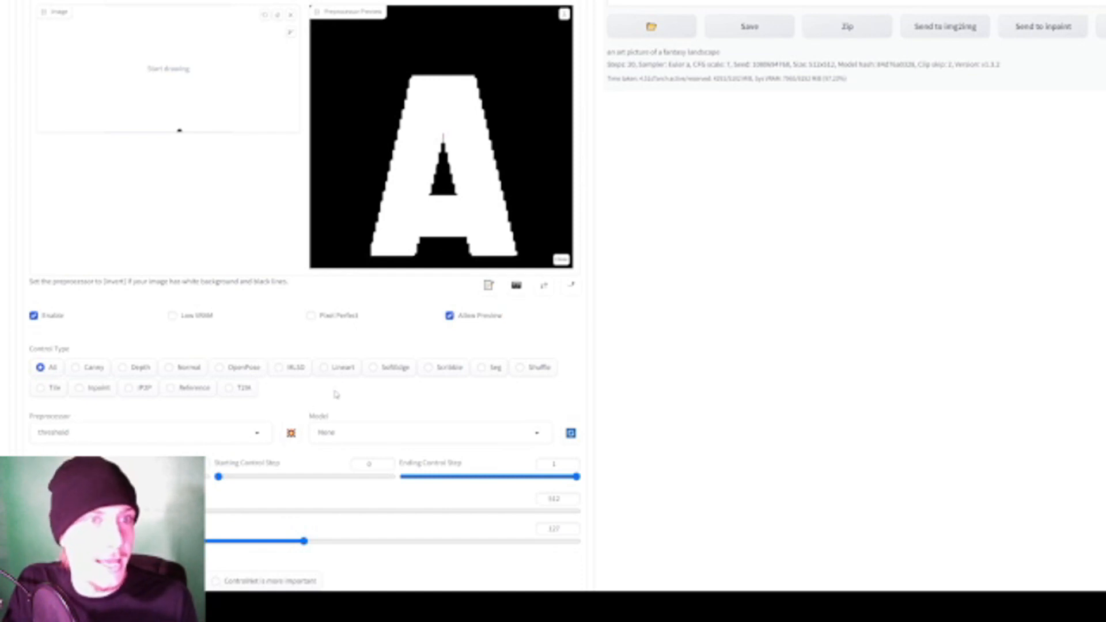
{"action": "scroll", "coordinate": [357, 438], "scroll_direction": "down", "scroll_amount": 1}
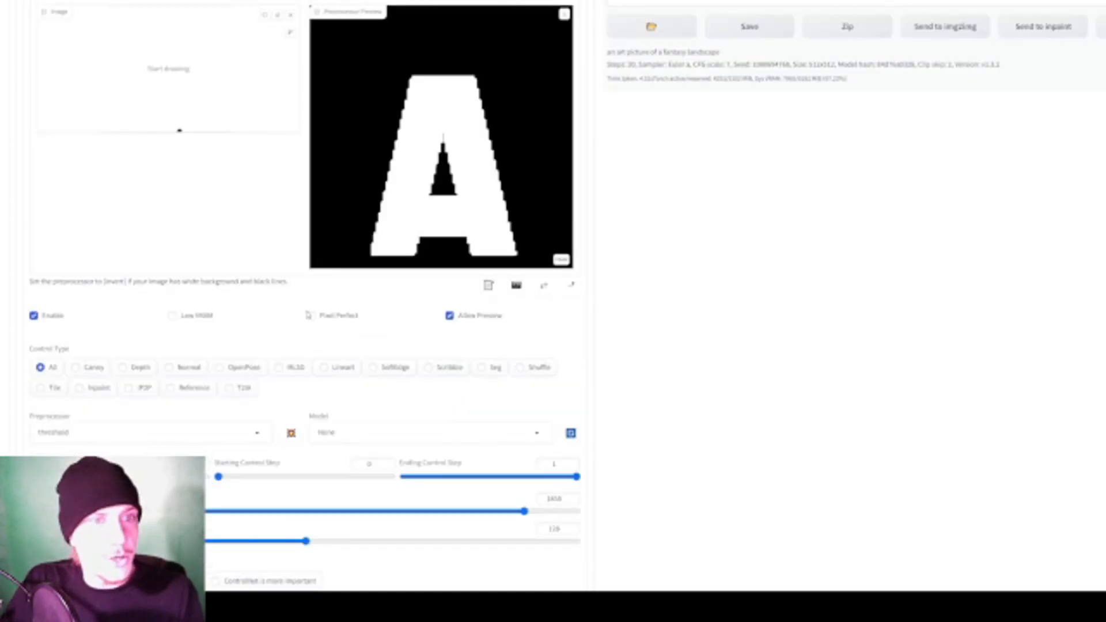
{"action": "scroll", "coordinate": [438, 372], "scroll_direction": "up", "scroll_amount": 5}
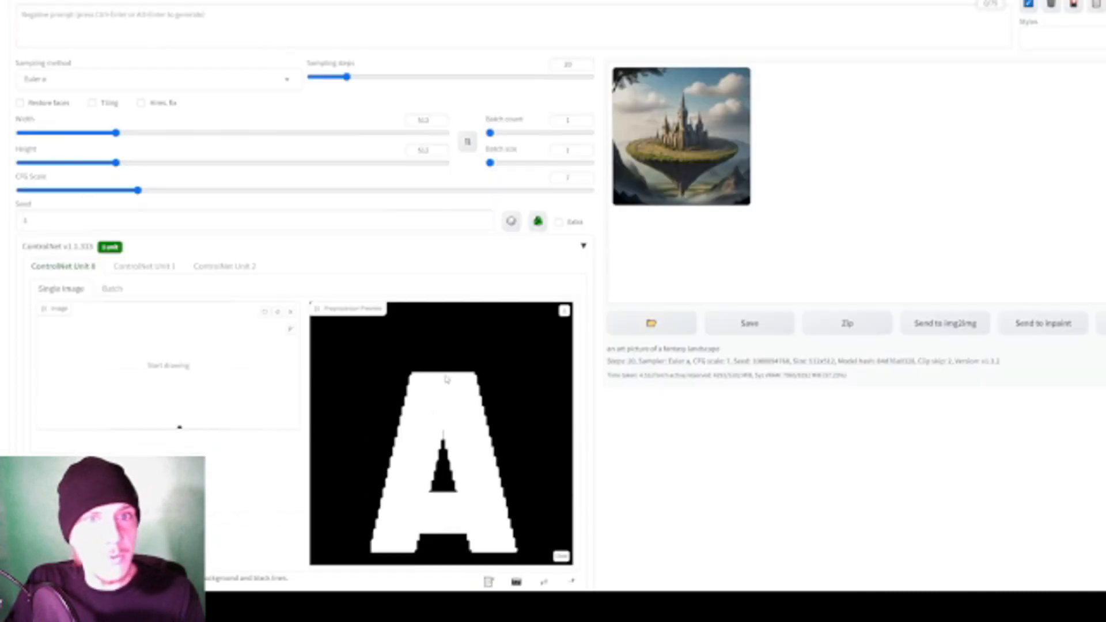
{"action": "scroll", "coordinate": [459, 383], "scroll_direction": "down", "scroll_amount": 4}
{"action": "scroll", "coordinate": [457, 391], "scroll_direction": "up", "scroll_amount": 3}
{"action": "scroll", "coordinate": [544, 391], "scroll_direction": "down", "scroll_amount": 1}
{"action": "scroll", "coordinate": [517, 417], "scroll_direction": "up", "scroll_amount": 1}
{"action": "scroll", "coordinate": [517, 420], "scroll_direction": "down", "scroll_amount": 1}
{"action": "scroll", "coordinate": [517, 419], "scroll_direction": "up", "scroll_amount": 1}
{"action": "scroll", "coordinate": [521, 404], "scroll_direction": "down", "scroll_amount": 1}
{"action": "scroll", "coordinate": [522, 407], "scroll_direction": "down", "scroll_amount": 3}
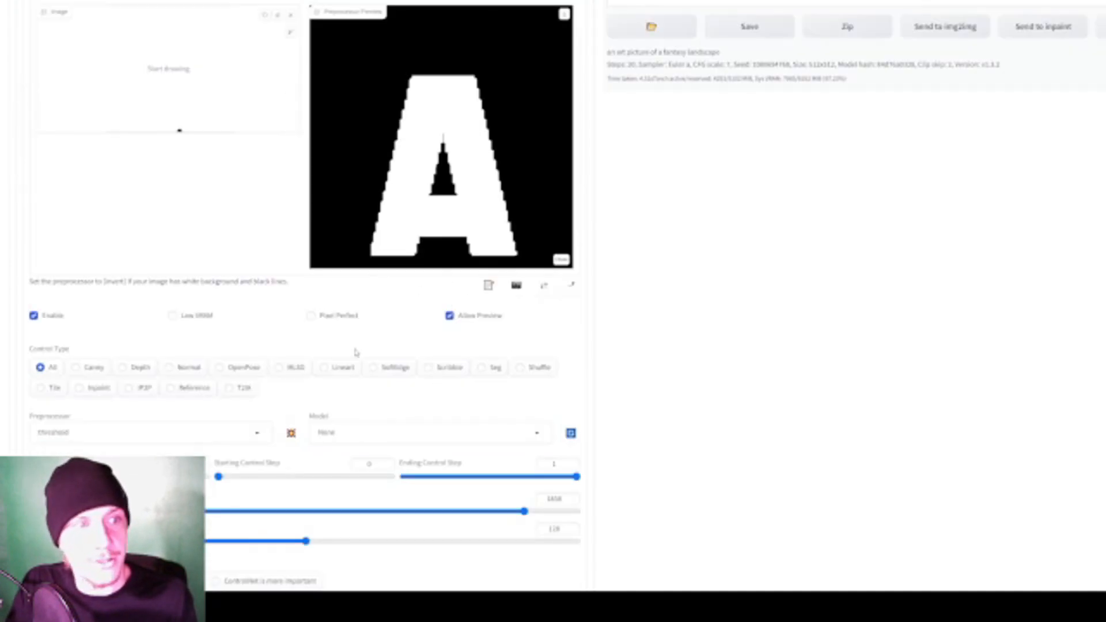
- Look over the threshold preview, the ControlNet unit's options and the generation settings
{"action": "scroll", "coordinate": [361, 353], "scroll_direction": "down", "scroll_amount": 1}
{"action": "scroll", "coordinate": [404, 203], "scroll_direction": "up", "scroll_amount": 2}
{"action": "scroll", "coordinate": [472, 206], "scroll_direction": "down", "scroll_amount": 3}
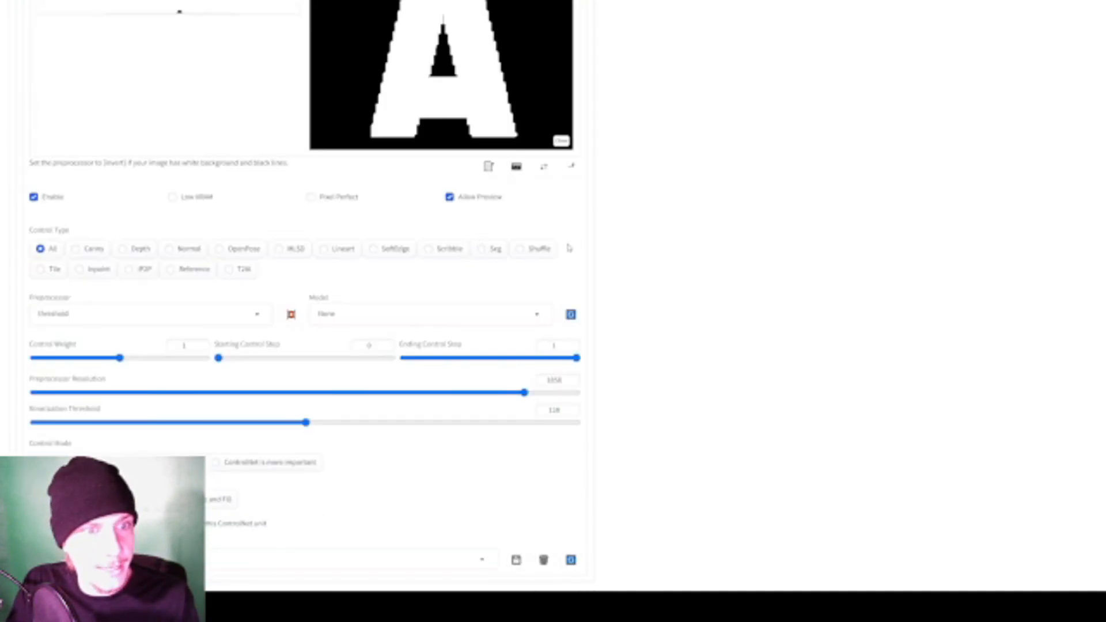
{"action": "scroll", "coordinate": [522, 254], "scroll_direction": "up", "scroll_amount": 1}
{"action": "scroll", "coordinate": [511, 257], "scroll_direction": "down", "scroll_amount": 2}
{"action": "scroll", "coordinate": [512, 257], "scroll_direction": "up", "scroll_amount": 3}
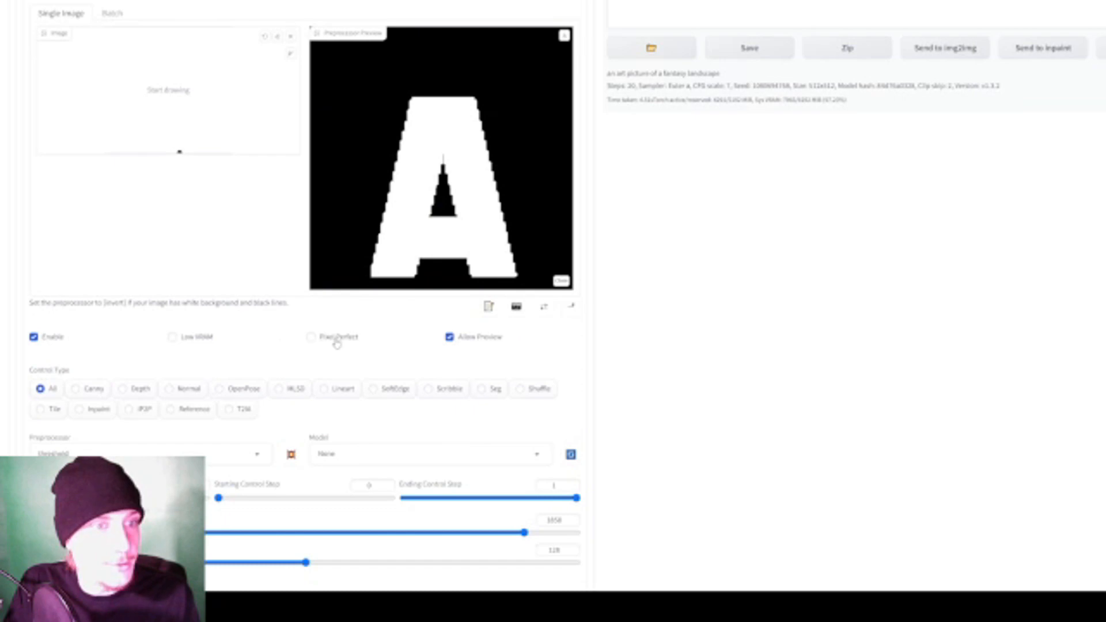
{"action": "scroll", "coordinate": [350, 338], "scroll_direction": "down", "scroll_amount": 3}
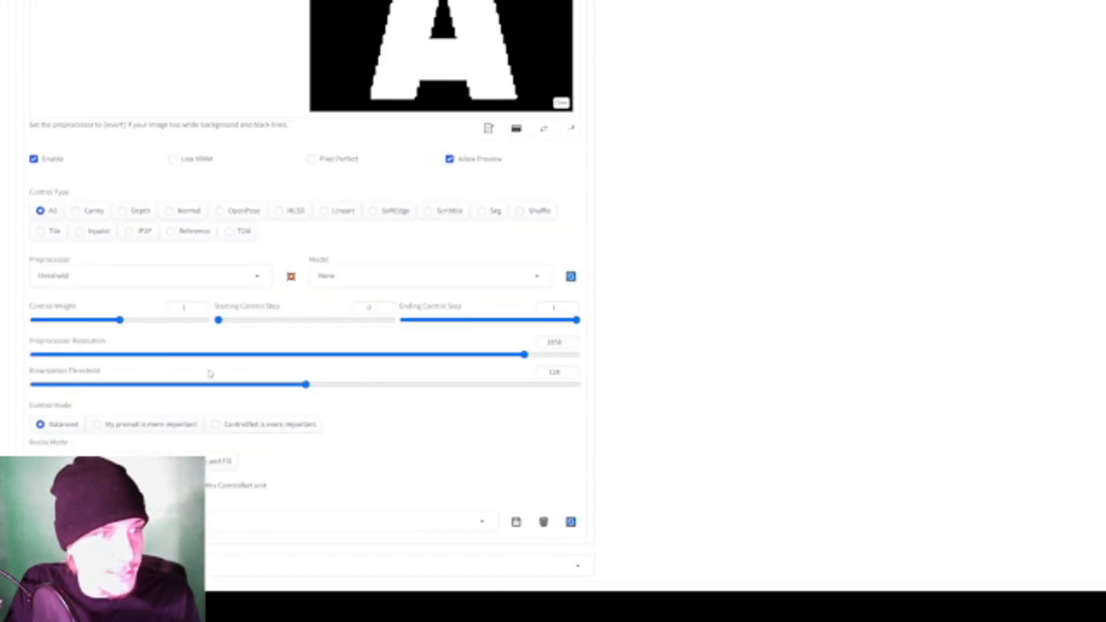
{"action": "scroll", "coordinate": [542, 334], "scroll_direction": "up", "scroll_amount": 3}
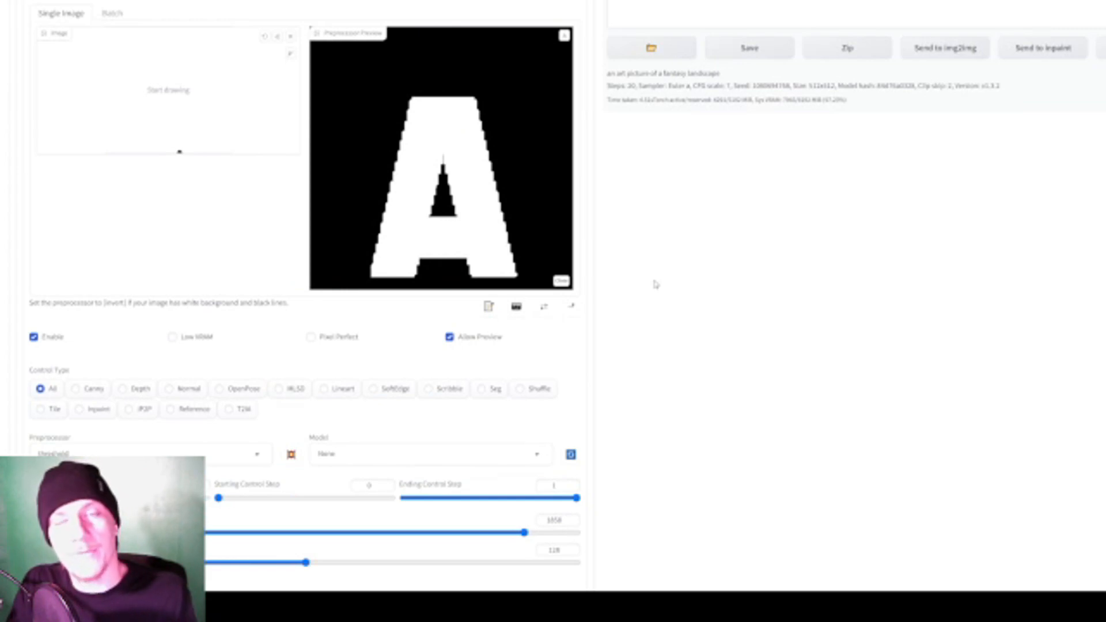
{"action": "scroll", "coordinate": [655, 282], "scroll_direction": "up", "scroll_amount": 5}
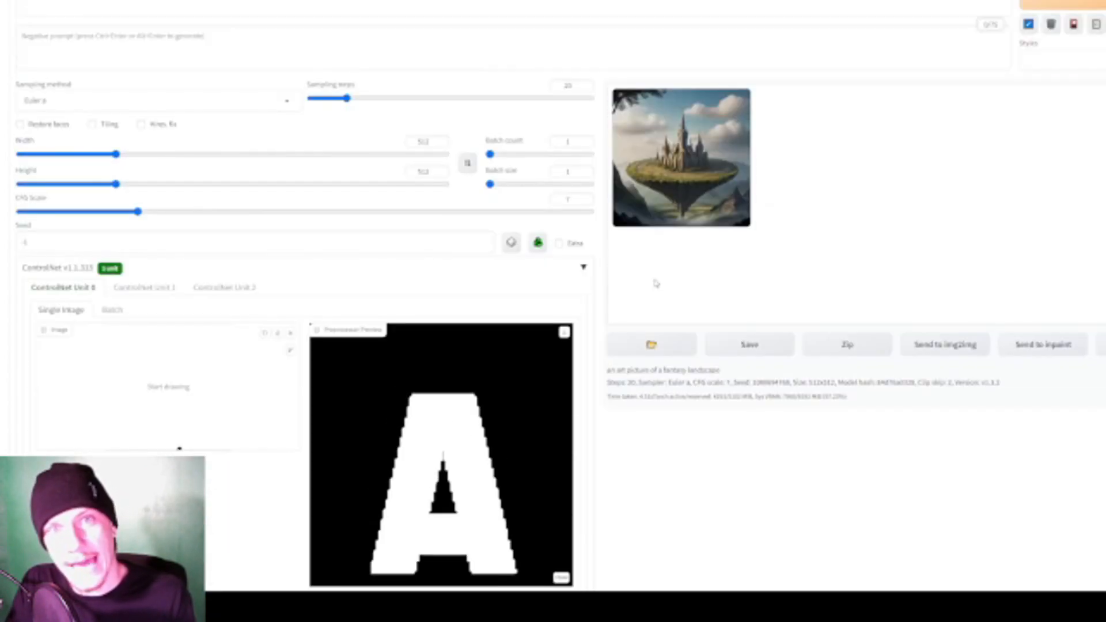
{"action": "scroll", "coordinate": [647, 283], "scroll_direction": "down", "scroll_amount": 7}
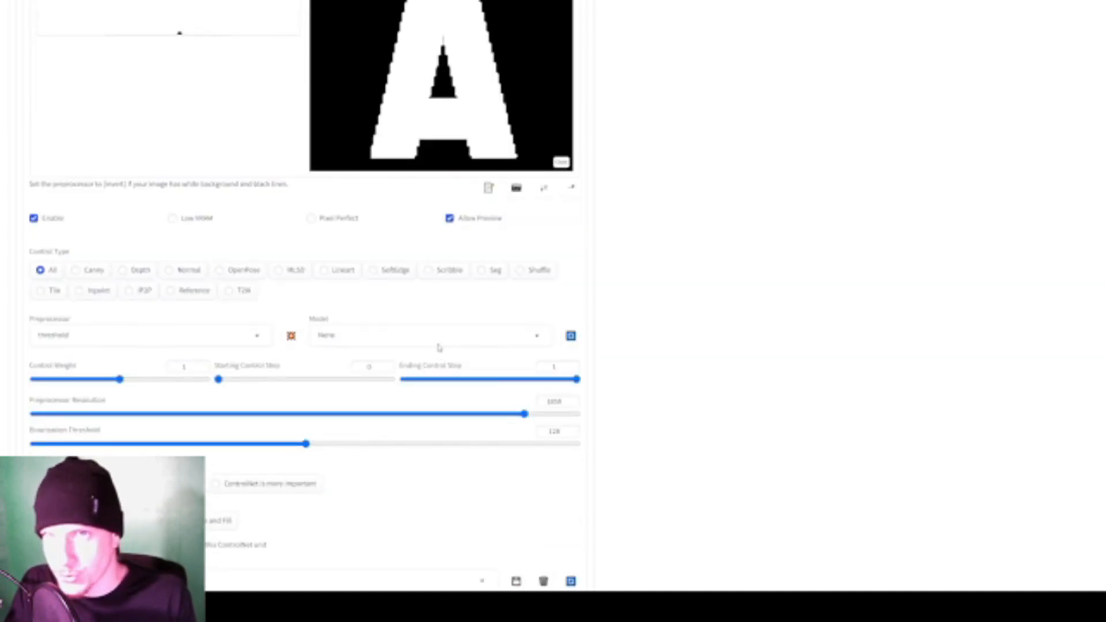
{"action": "scroll", "coordinate": [185, 363], "scroll_direction": "up", "scroll_amount": 1}
{"action": "scroll", "coordinate": [191, 375], "scroll_direction": "up", "scroll_amount": 1}
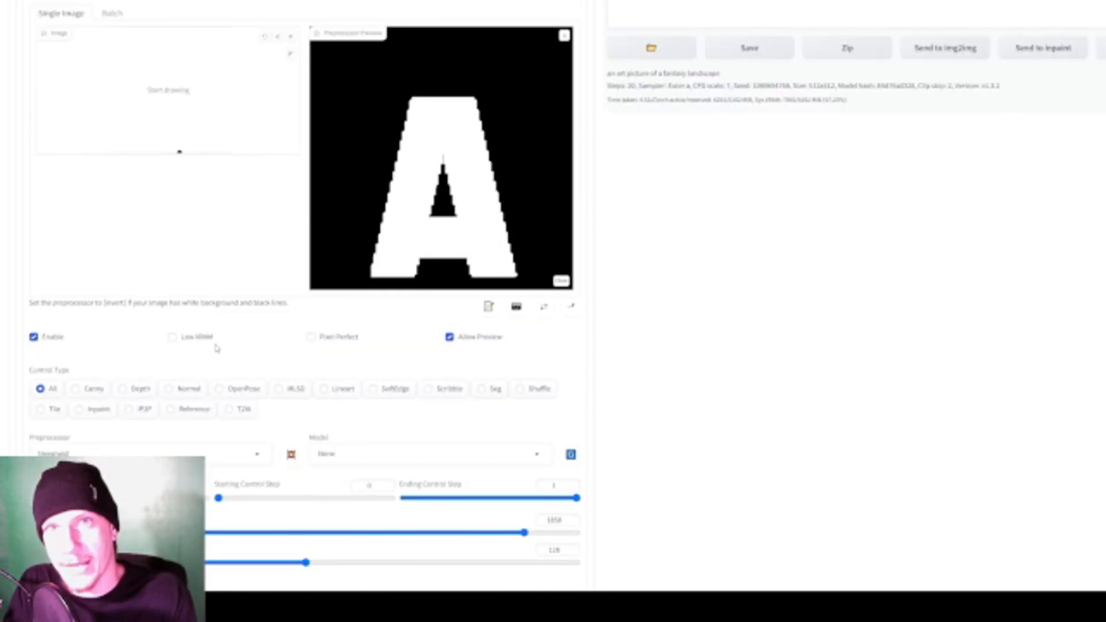
- Set the ControlNet Unit 0 model to control_v11e_sd15_ip2p, generate the fantasy landscape image and watch its progress
{"action": "scroll", "coordinate": [216, 347], "scroll_direction": "down", "scroll_amount": 3}
{"action": "left_click", "coordinate": [448, 244]}
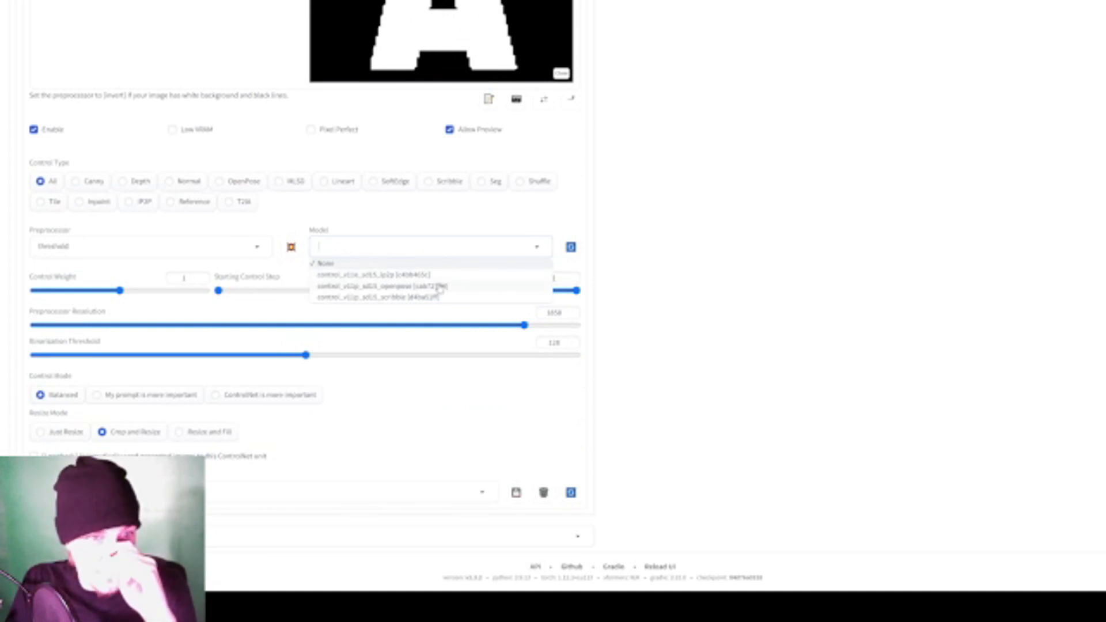
{"action": "left_click", "coordinate": [410, 277]}
{"action": "scroll", "coordinate": [613, 329], "scroll_direction": "up", "scroll_amount": 9}
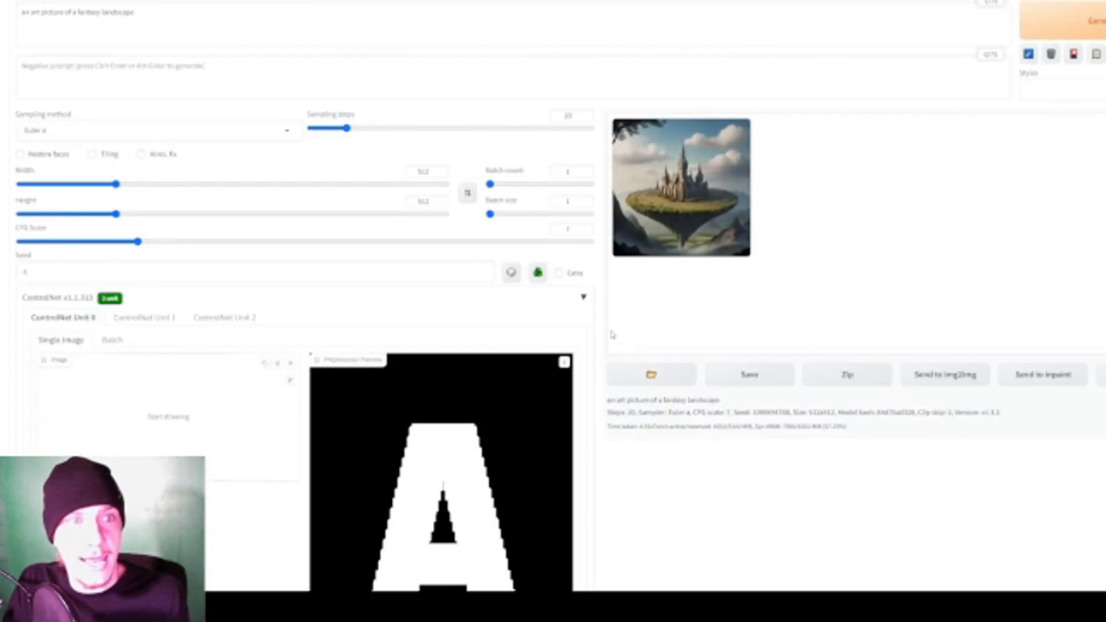
{"action": "left_click", "coordinate": [1063, 29]}
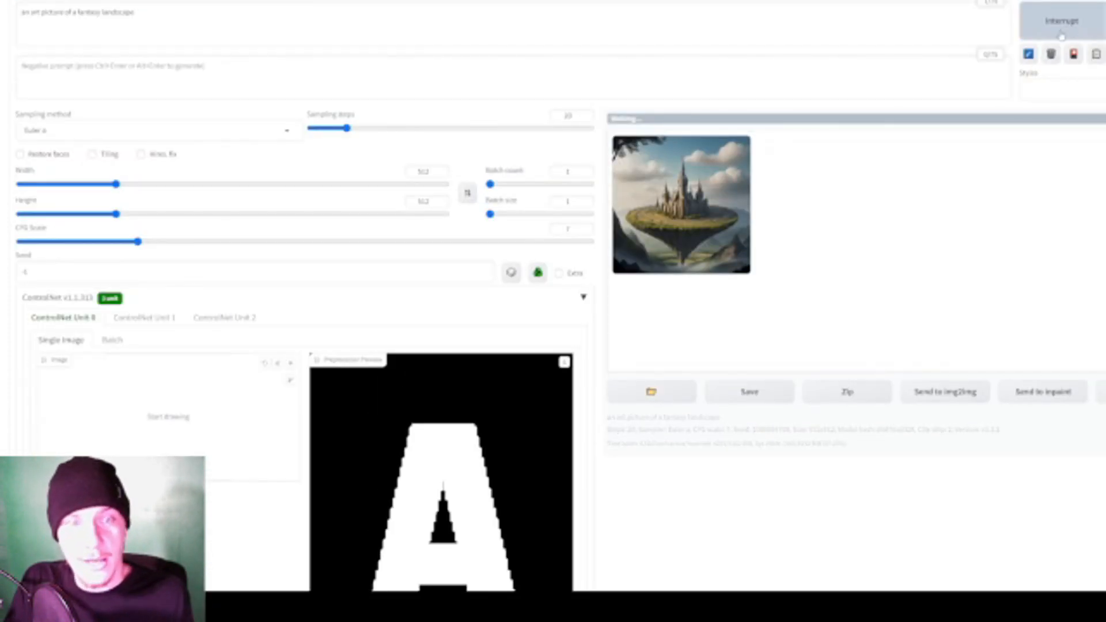
{"action": "scroll", "coordinate": [646, 277], "scroll_direction": "down", "scroll_amount": 8}
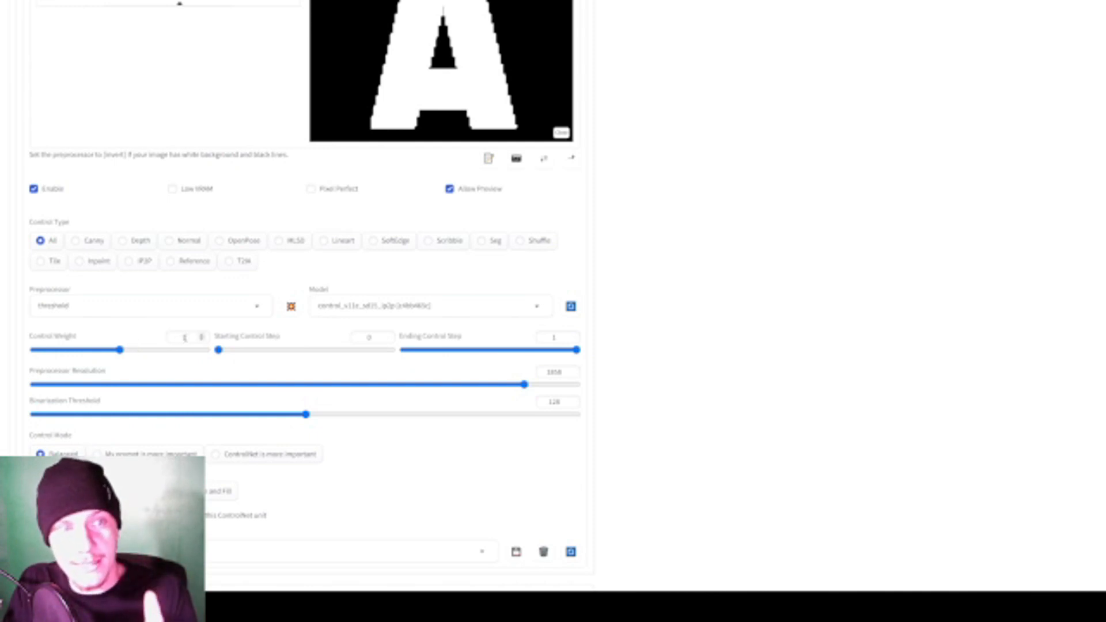
{"action": "scroll", "coordinate": [388, 343], "scroll_direction": "up", "scroll_amount": 3}
{"action": "scroll", "coordinate": [453, 323], "scroll_direction": "up", "scroll_amount": 5}
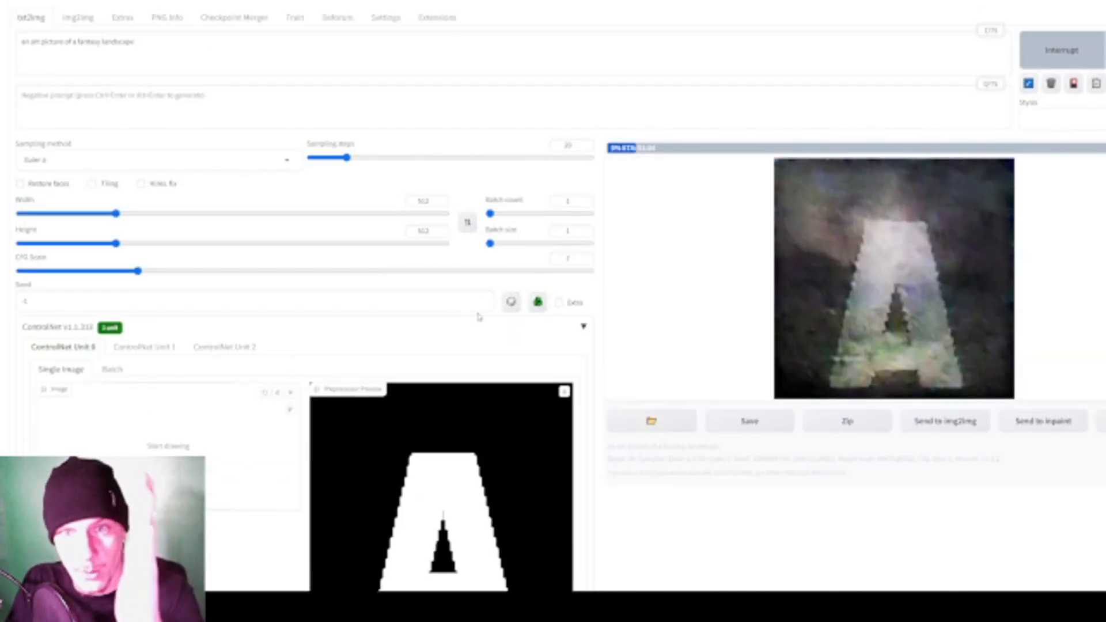
- View the finished fantasy landscape image at full size, and close the enlarged view
{"action": "scroll", "coordinate": [478, 316], "scroll_direction": "down", "scroll_amount": 3}
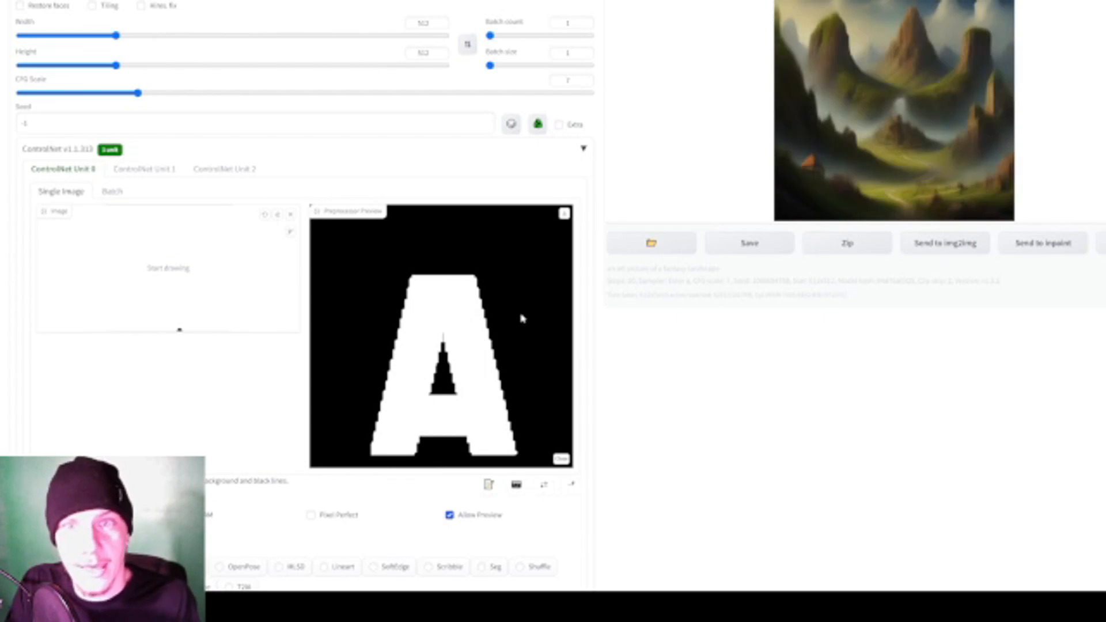
{"action": "scroll", "coordinate": [370, 367], "scroll_direction": "down", "scroll_amount": 4}
{"action": "scroll", "coordinate": [370, 367], "scroll_direction": "up", "scroll_amount": 7}
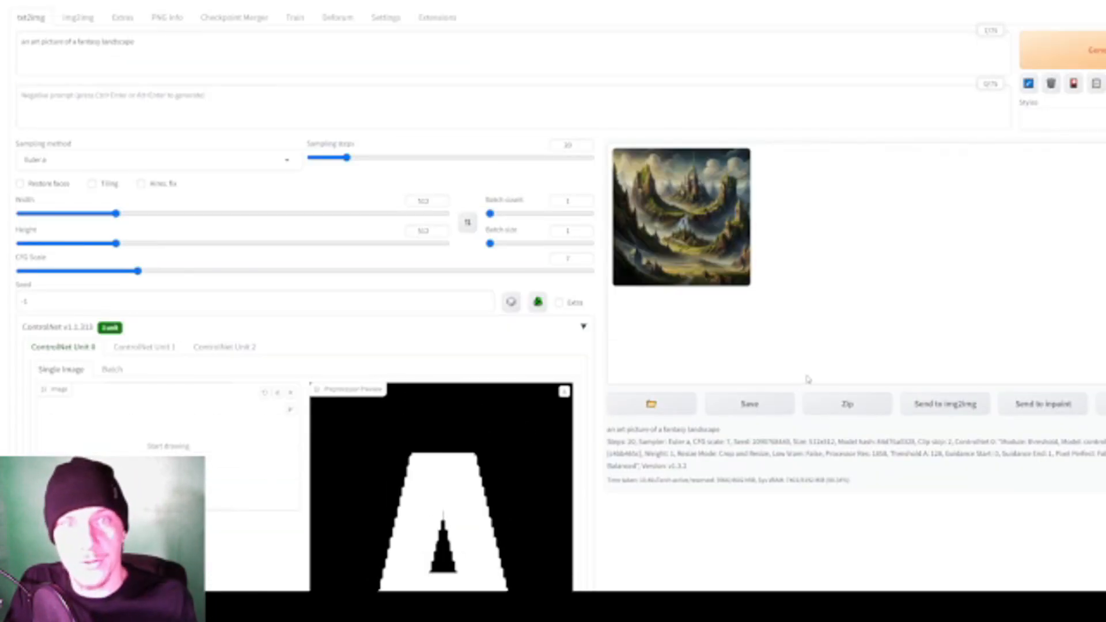
{"action": "left_click", "coordinate": [689, 230]}
{"action": "left_click", "coordinate": [975, 288]}
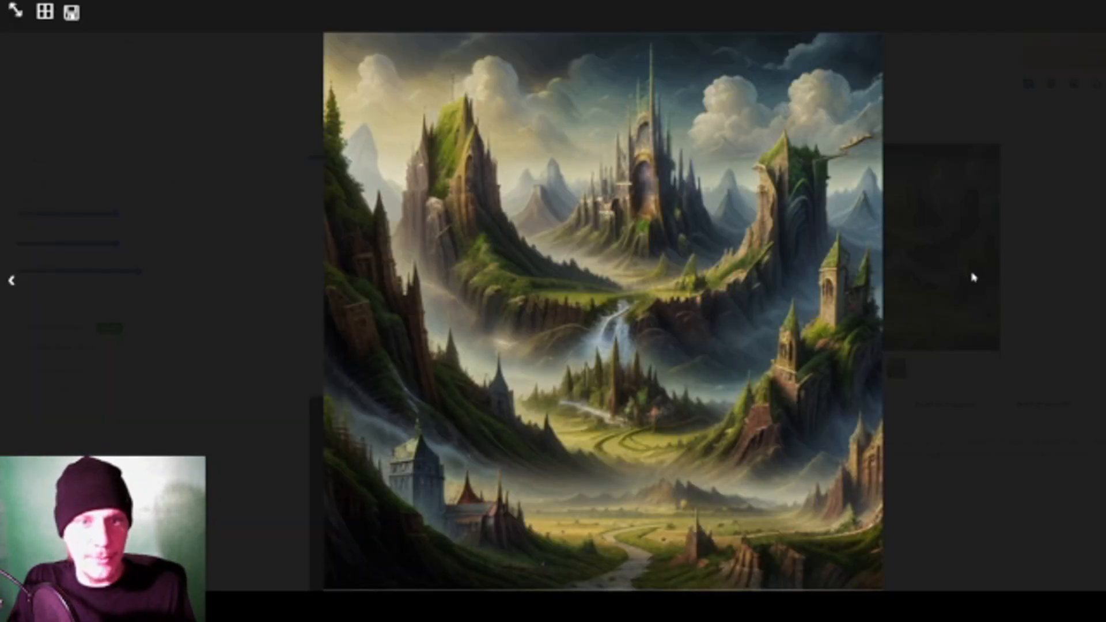
{"action": "left_click", "coordinate": [951, 315]}
- Set ControlNet Unit 0's control weight to 2 and generate the fantasy landscape two more times
{"action": "scroll", "coordinate": [949, 336], "scroll_direction": "down", "scroll_amount": 3}
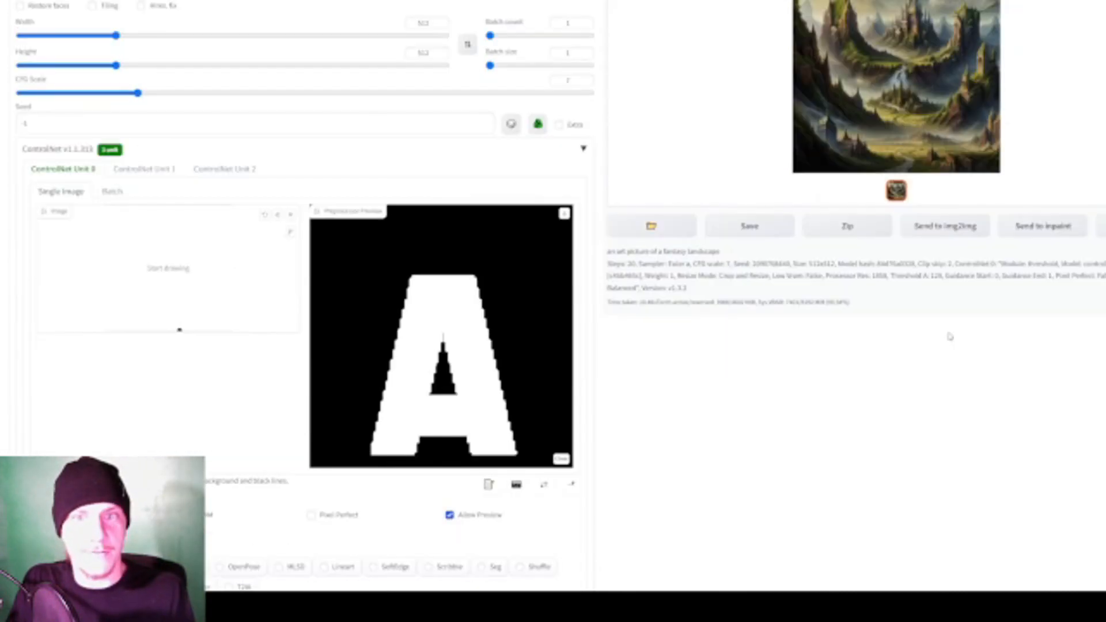
{"action": "scroll", "coordinate": [873, 311], "scroll_direction": "down", "scroll_amount": 6}
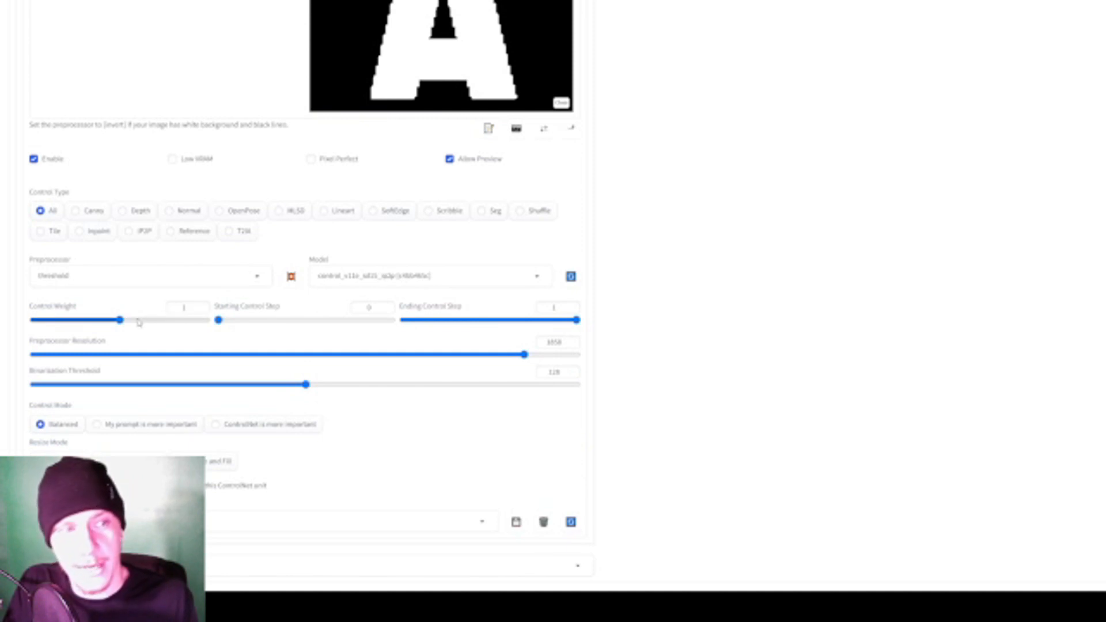
{"action": "left_click_drag", "start_coordinate": [120, 319], "coordinate": [211, 320]}
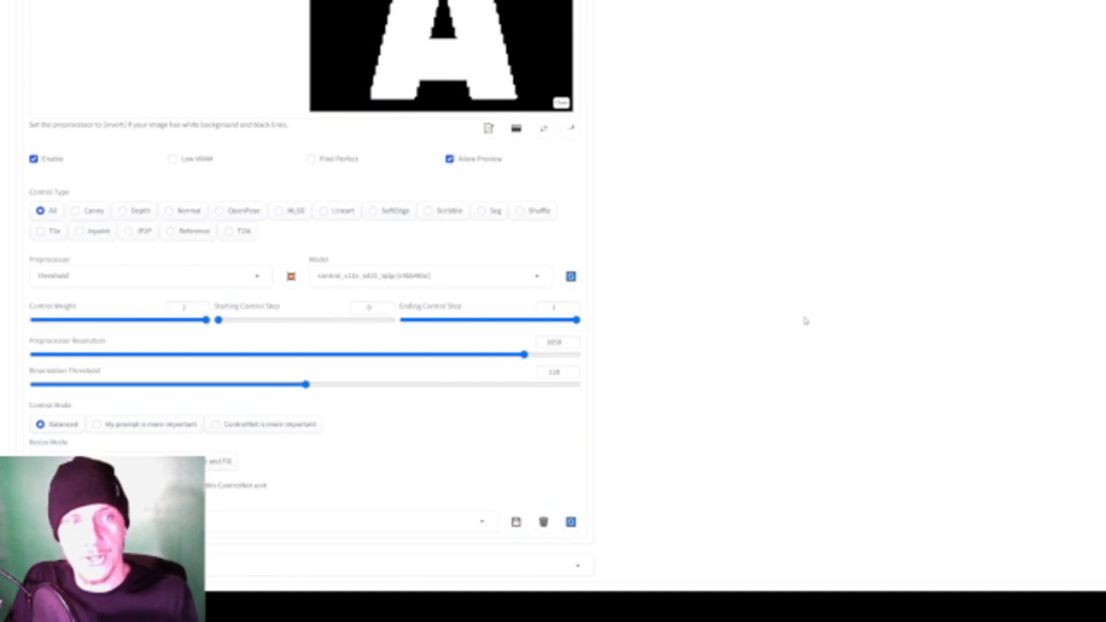
{"action": "scroll", "coordinate": [807, 315], "scroll_direction": "up", "scroll_amount": 8}
{"action": "scroll", "coordinate": [942, 265], "scroll_direction": "up", "scroll_amount": 1}
{"action": "left_click", "coordinate": [1055, 50]}
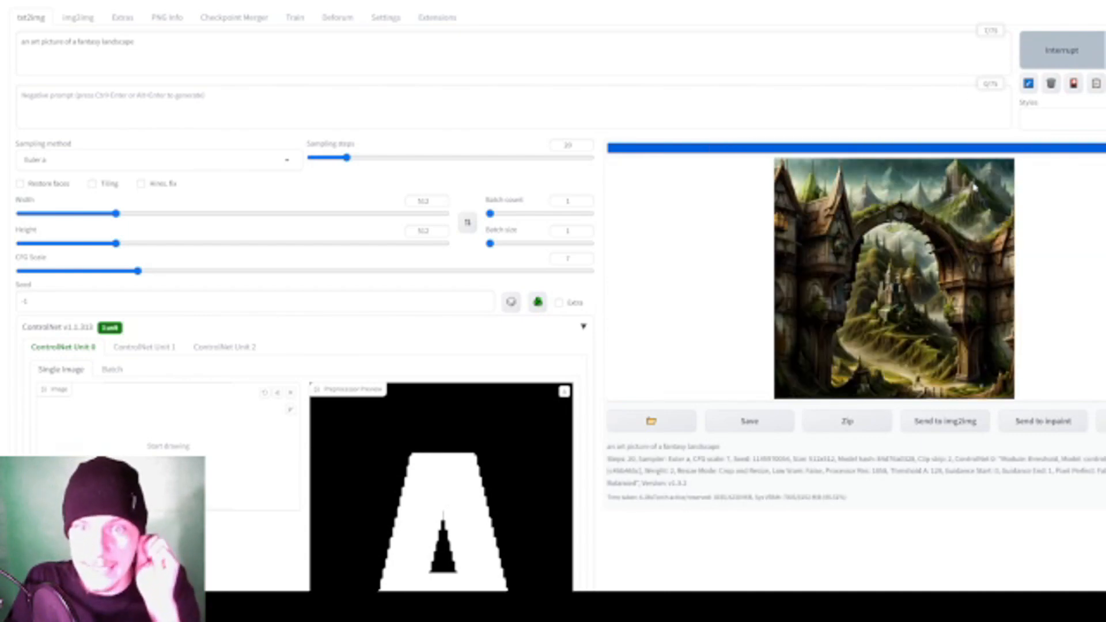
{"action": "left_click", "coordinate": [1081, 64]}
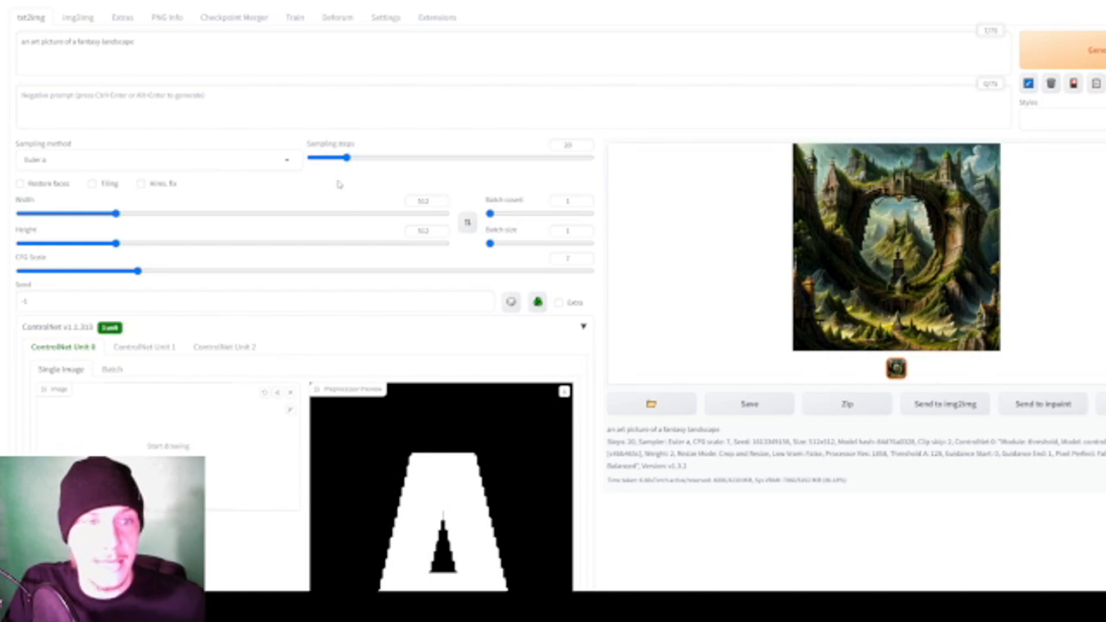
- Load the letter A image into ControlNet Unit 1 and enable that unit
{"action": "scroll", "coordinate": [295, 249], "scroll_direction": "down", "scroll_amount": 2}
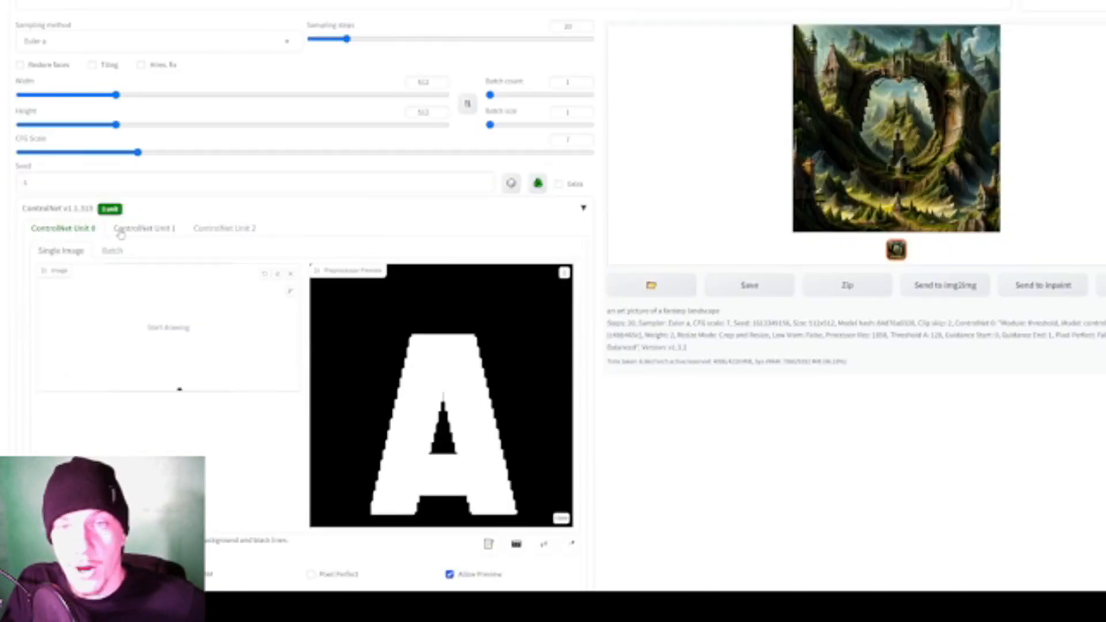
{"action": "scroll", "coordinate": [172, 229], "scroll_direction": "down", "scroll_amount": 1}
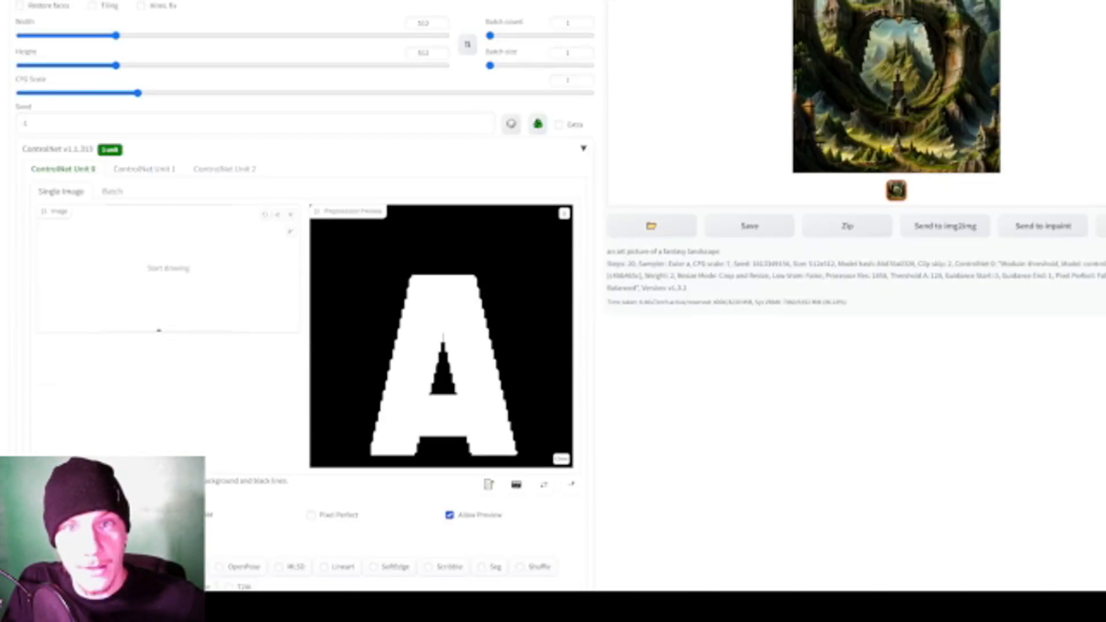
{"action": "left_click", "coordinate": [153, 170]}
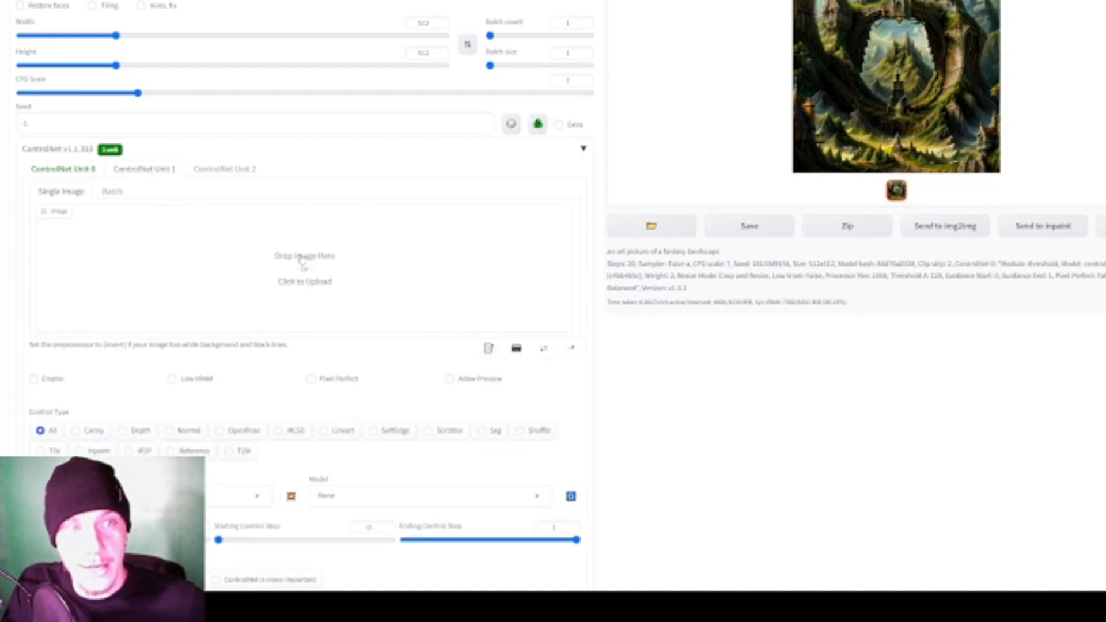
{"action": "scroll", "coordinate": [314, 269], "scroll_direction": "down", "scroll_amount": 1}
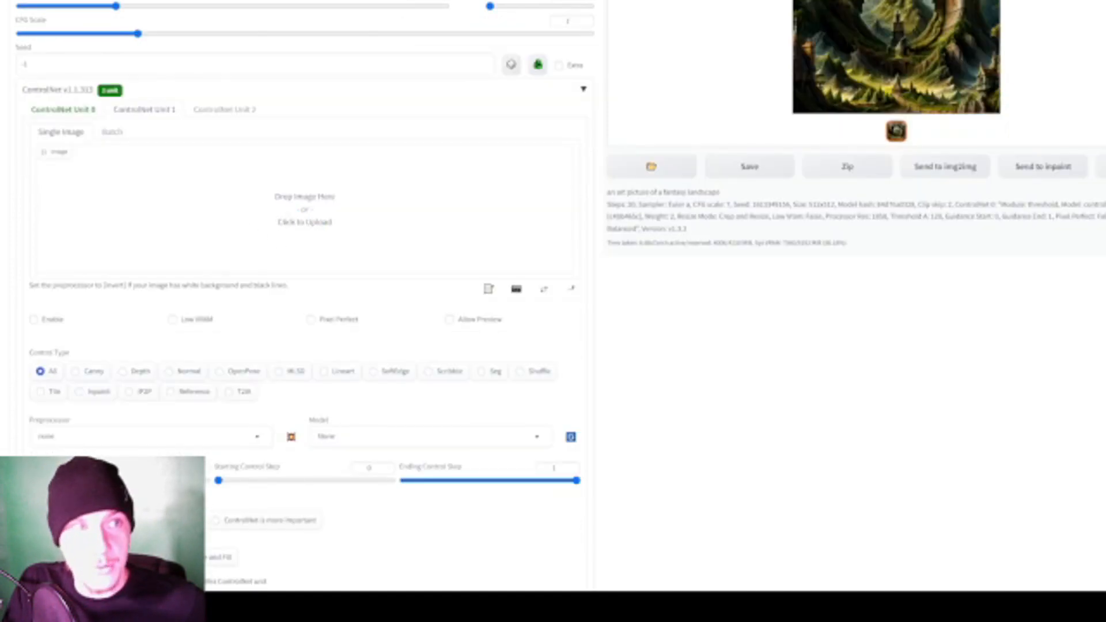
{"action": "left_click", "coordinate": [34, 319]}
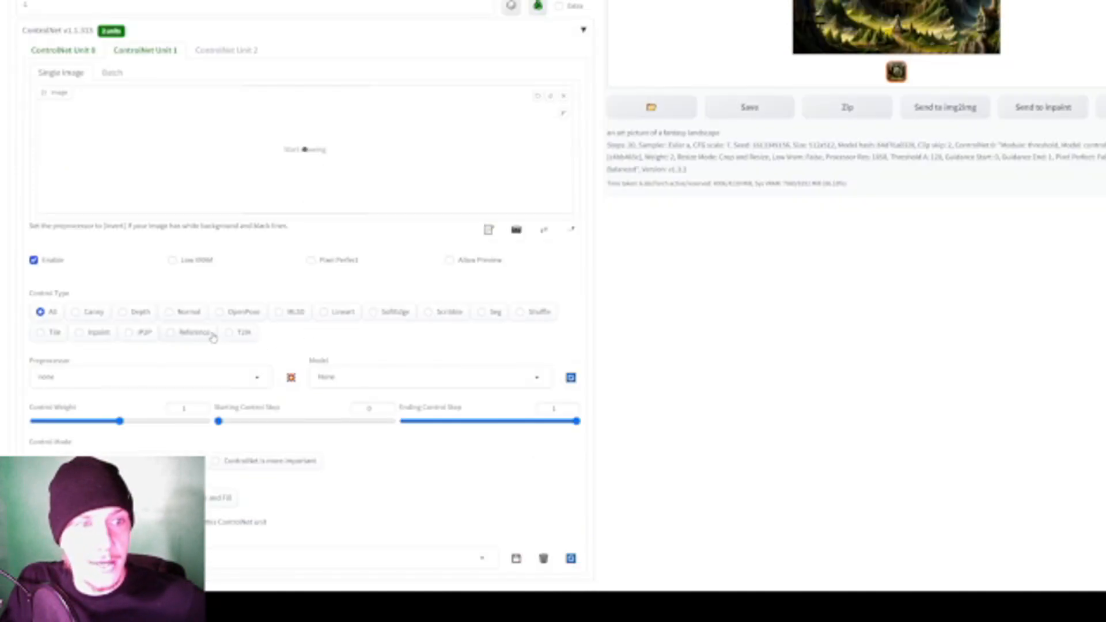
- Try the threshold preprocessor in ControlNet Unit 1 and run its preview on the letter A image
{"action": "scroll", "coordinate": [99, 355], "scroll_direction": "down", "scroll_amount": 2}
{"action": "left_click", "coordinate": [128, 318]}
{"action": "scroll", "coordinate": [127, 259], "scroll_direction": "down", "scroll_amount": 5}
{"action": "left_click", "coordinate": [60, 272]}
{"action": "scroll", "coordinate": [172, 299], "scroll_direction": "up", "scroll_amount": 1}
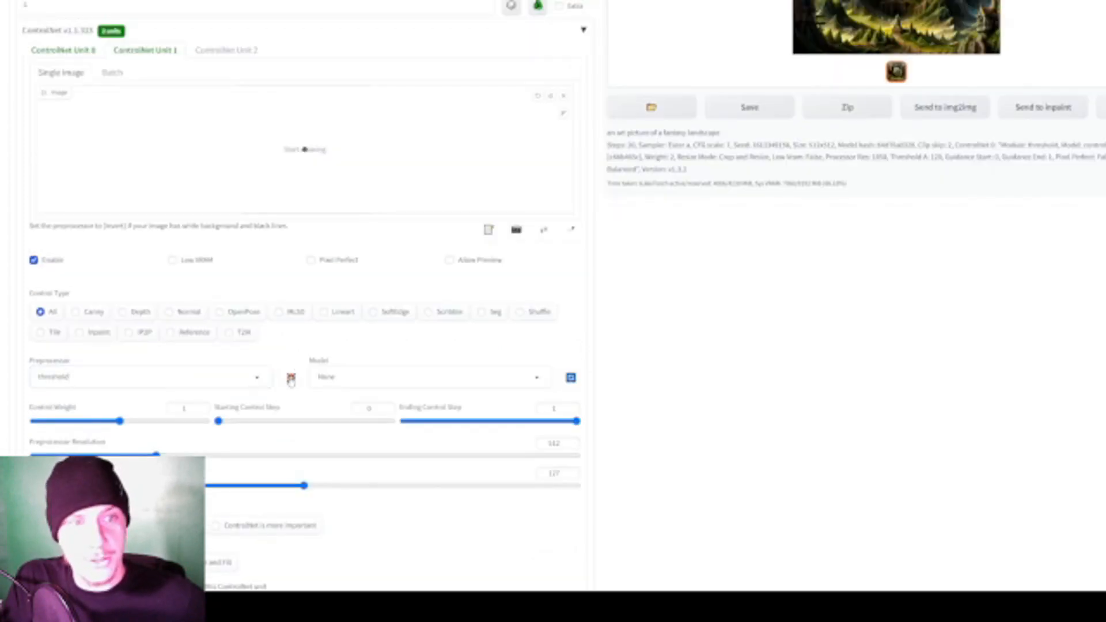
{"action": "left_click", "coordinate": [291, 378]}
- Try ControlNet Unit 1 with the preprocessor set to none and run the preview
{"action": "scroll", "coordinate": [322, 346], "scroll_direction": "down", "scroll_amount": 1}
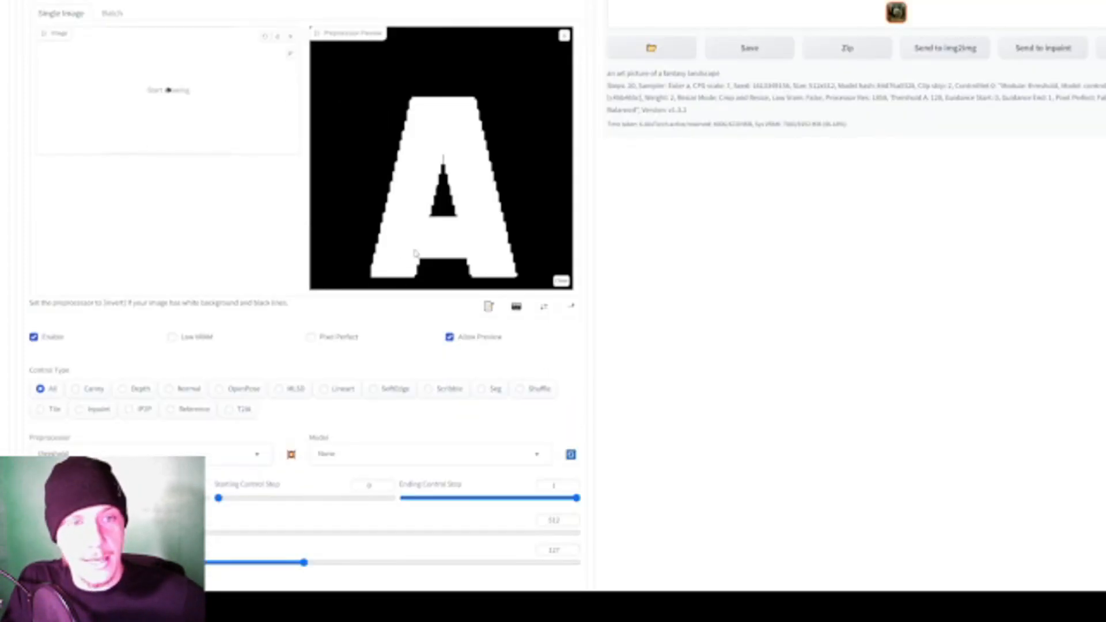
{"action": "left_click", "coordinate": [189, 452]}
{"action": "left_click", "coordinate": [64, 13]}
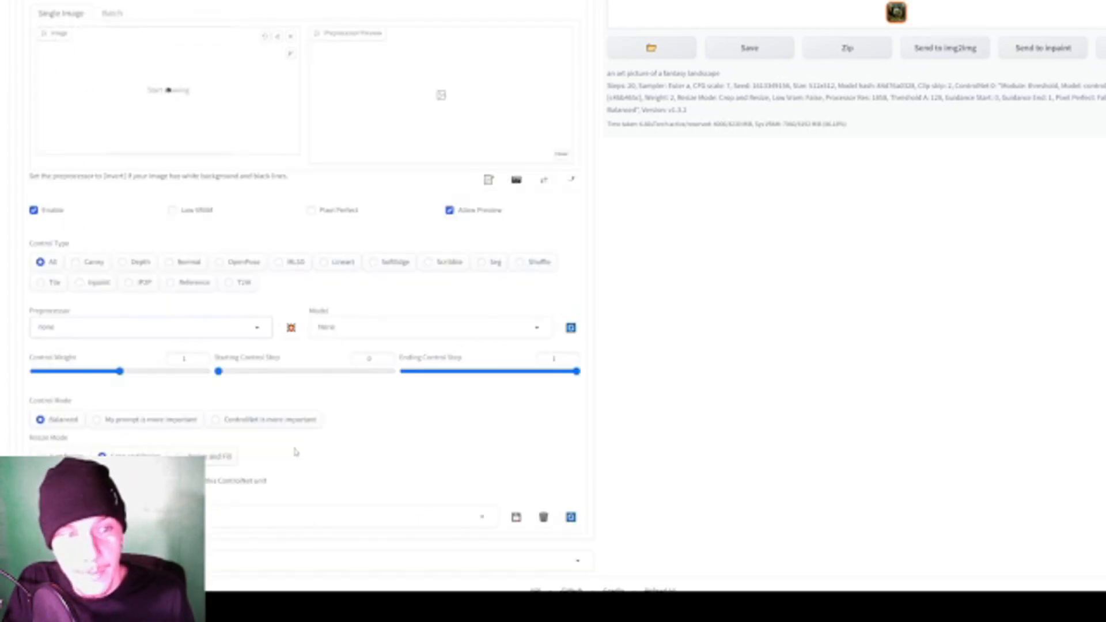
{"action": "left_click", "coordinate": [291, 327]}
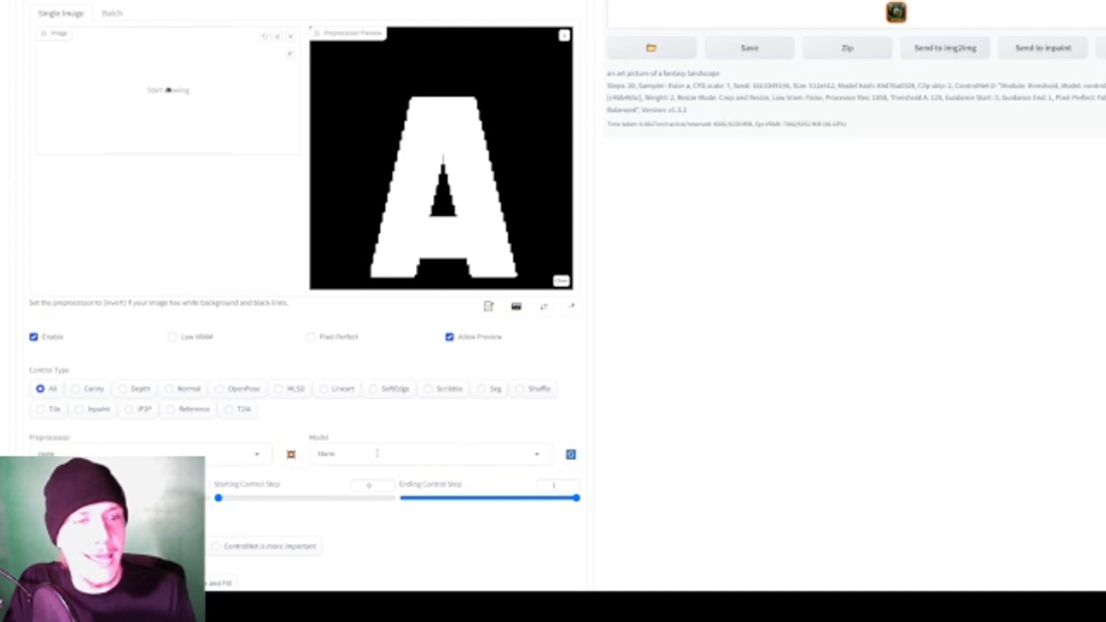
- Set ControlNet Unit 1's preprocessor to scribble_xdog and run its preview on the letter A image
{"action": "scroll", "coordinate": [377, 454], "scroll_direction": "down", "scroll_amount": 1}
{"action": "left_click", "coordinate": [247, 394]}
{"action": "scroll", "coordinate": [148, 279], "scroll_direction": "down", "scroll_amount": 3}
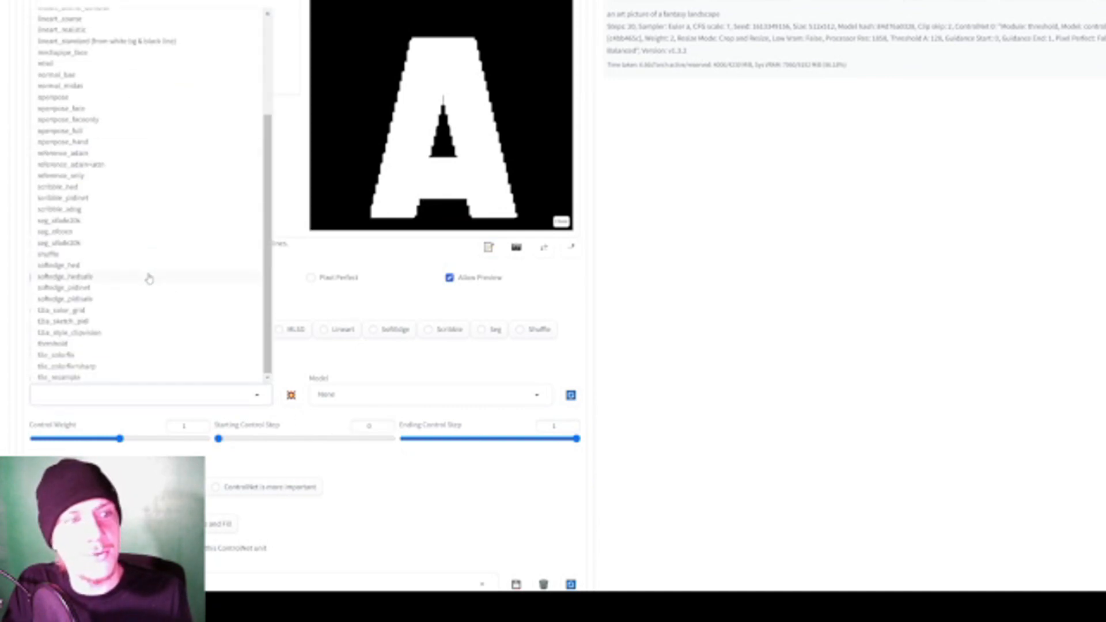
{"action": "scroll", "coordinate": [141, 293], "scroll_direction": "up", "scroll_amount": 3}
{"action": "scroll", "coordinate": [140, 296], "scroll_direction": "down", "scroll_amount": 3}
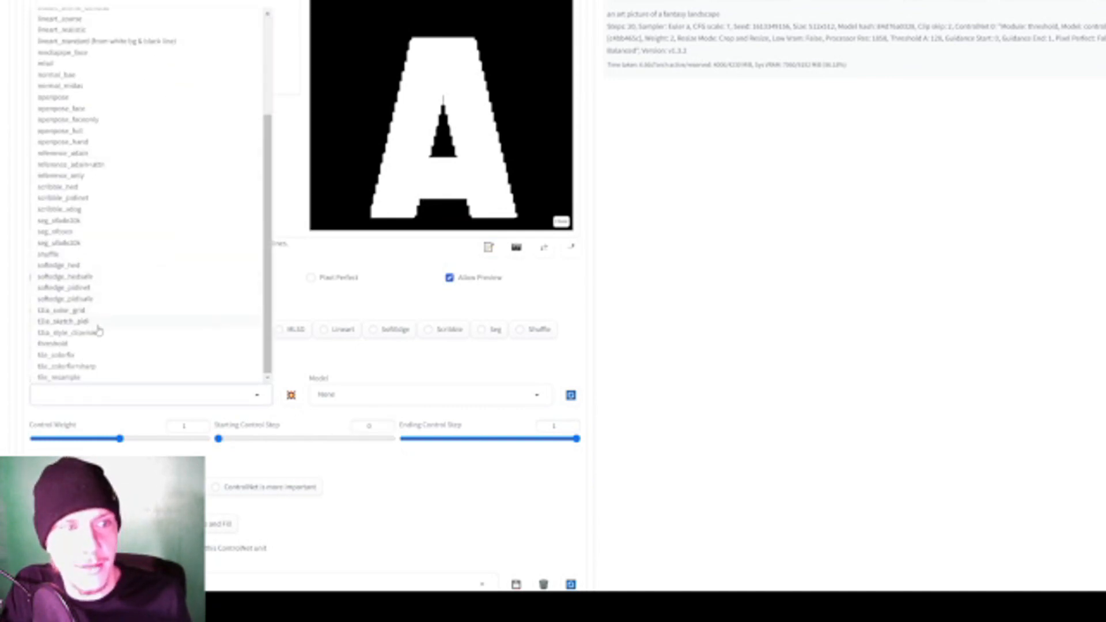
{"action": "left_click", "coordinate": [86, 212]}
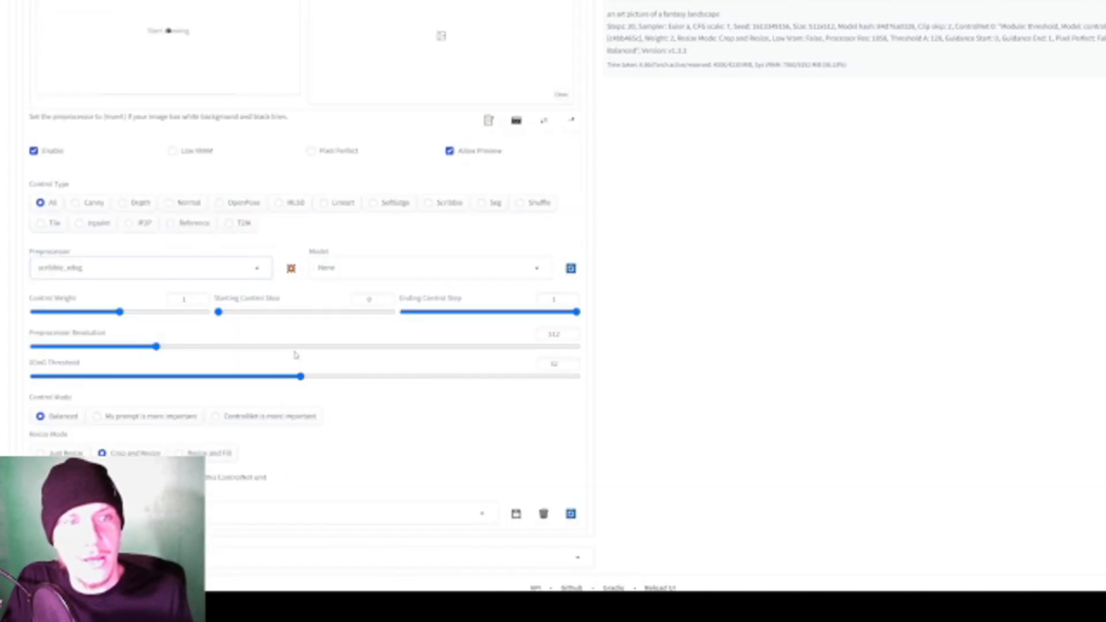
{"action": "left_click", "coordinate": [291, 269]}
{"action": "scroll", "coordinate": [264, 540], "scroll_direction": "down", "scroll_amount": 2}
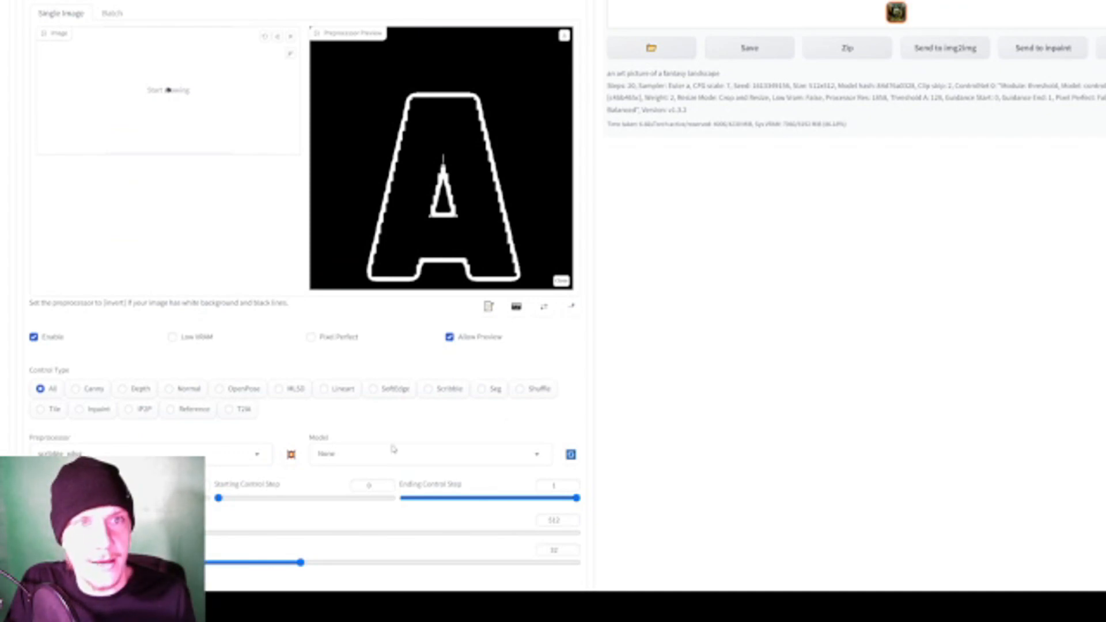
- Set Unit 1's XDoG threshold to 60 and its preprocessor resolution to 1483, refreshing the preview to compare the outlines
{"action": "scroll", "coordinate": [501, 347], "scroll_direction": "down", "scroll_amount": 1}
{"action": "left_click_drag", "start_coordinate": [520, 502], "coordinate": [541, 503]}
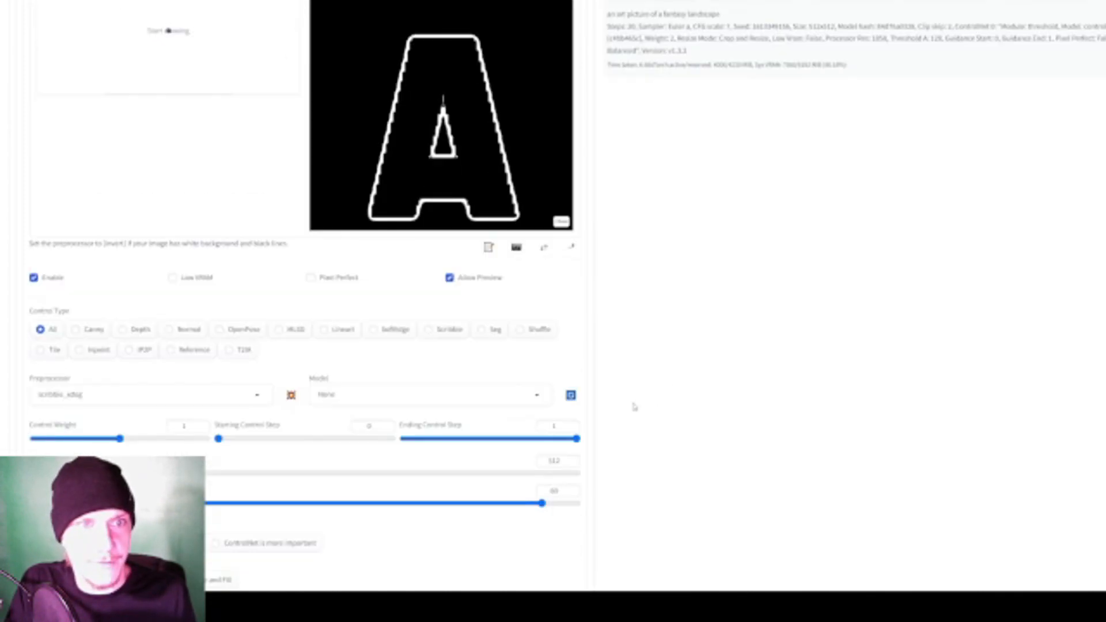
{"action": "left_click", "coordinate": [394, 473]}
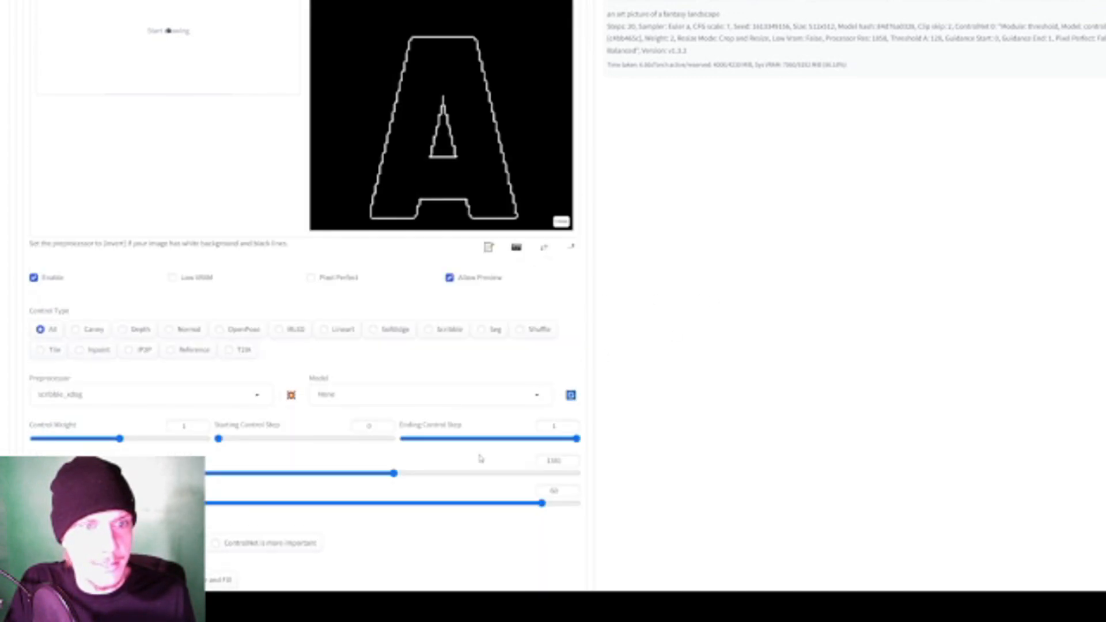
{"action": "left_click_drag", "start_coordinate": [490, 473], "coordinate": [544, 474]}
{"action": "scroll", "coordinate": [273, 285], "scroll_direction": "down", "scroll_amount": 2}
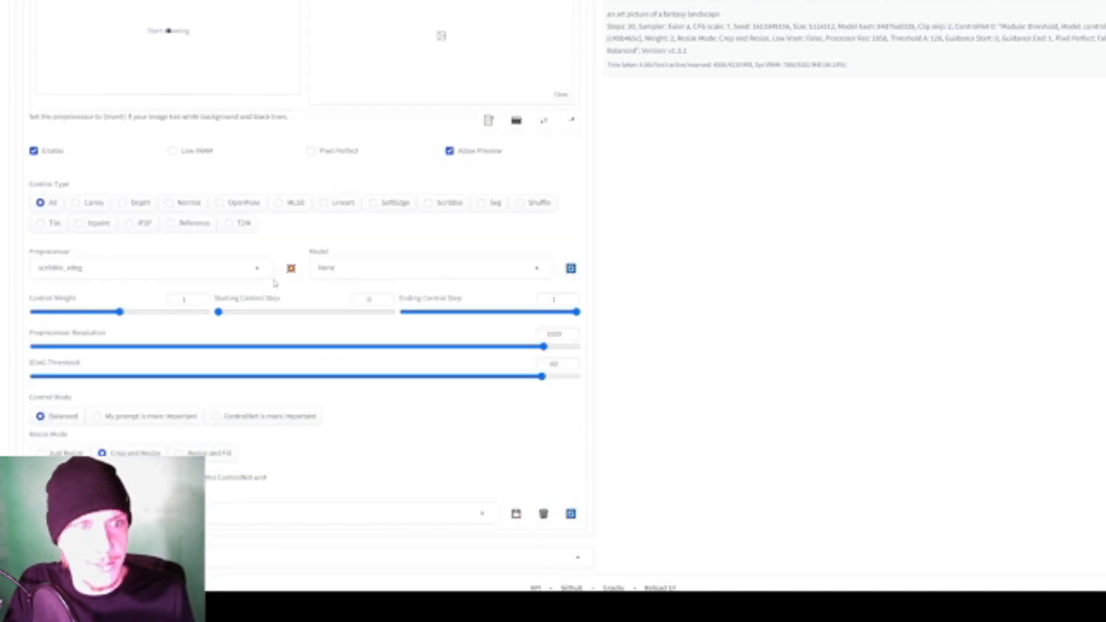
{"action": "left_click", "coordinate": [422, 474]}
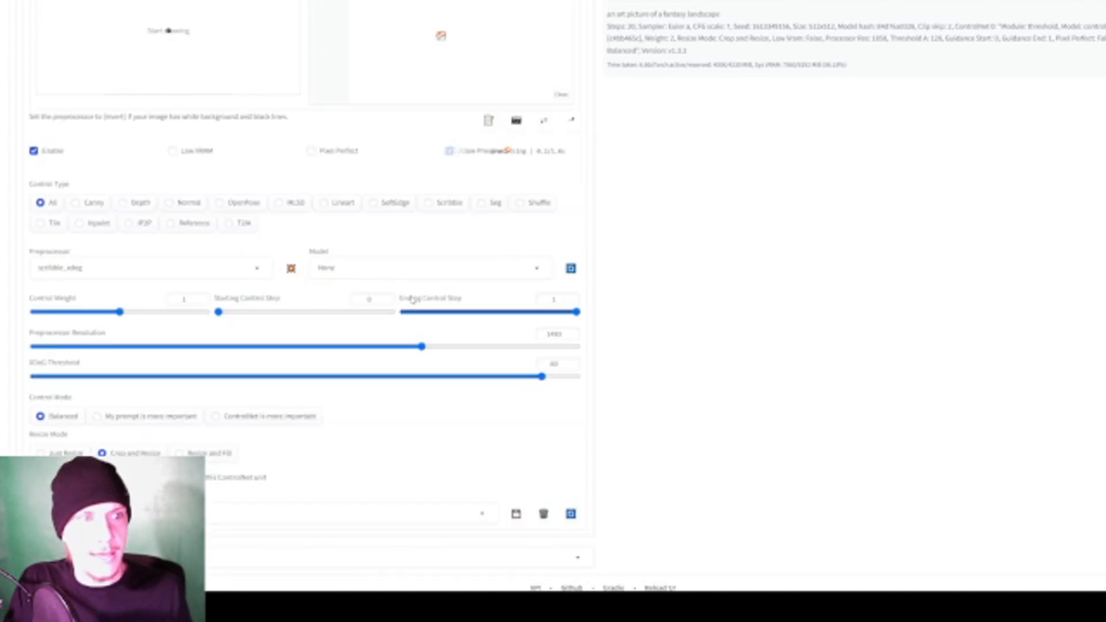
- Set ControlNet Unit 1's control weight to 2
{"action": "scroll", "coordinate": [407, 395], "scroll_direction": "down", "scroll_amount": 3}
{"action": "left_click_drag", "start_coordinate": [119, 379], "coordinate": [208, 380]}
{"action": "scroll", "coordinate": [308, 400], "scroll_direction": "up", "scroll_amount": 3}
{"action": "scroll", "coordinate": [294, 397], "scroll_direction": "down", "scroll_amount": 2}
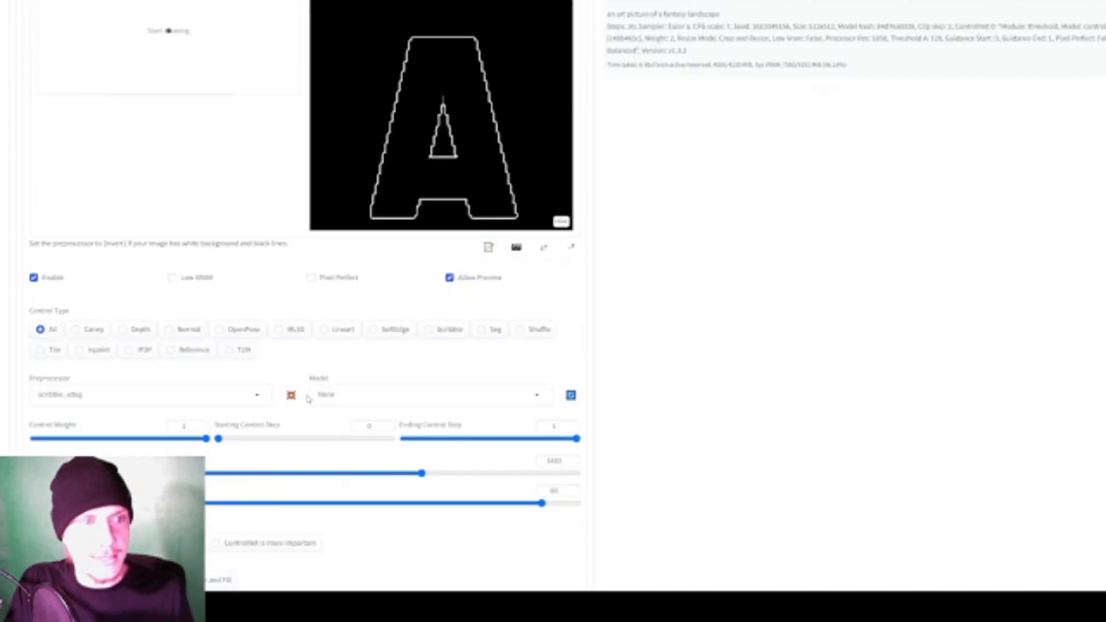
- Set the ControlNet Unit 1 model to control_v11p_sd15_scribble
{"action": "scroll", "coordinate": [308, 395], "scroll_direction": "up", "scroll_amount": 4}
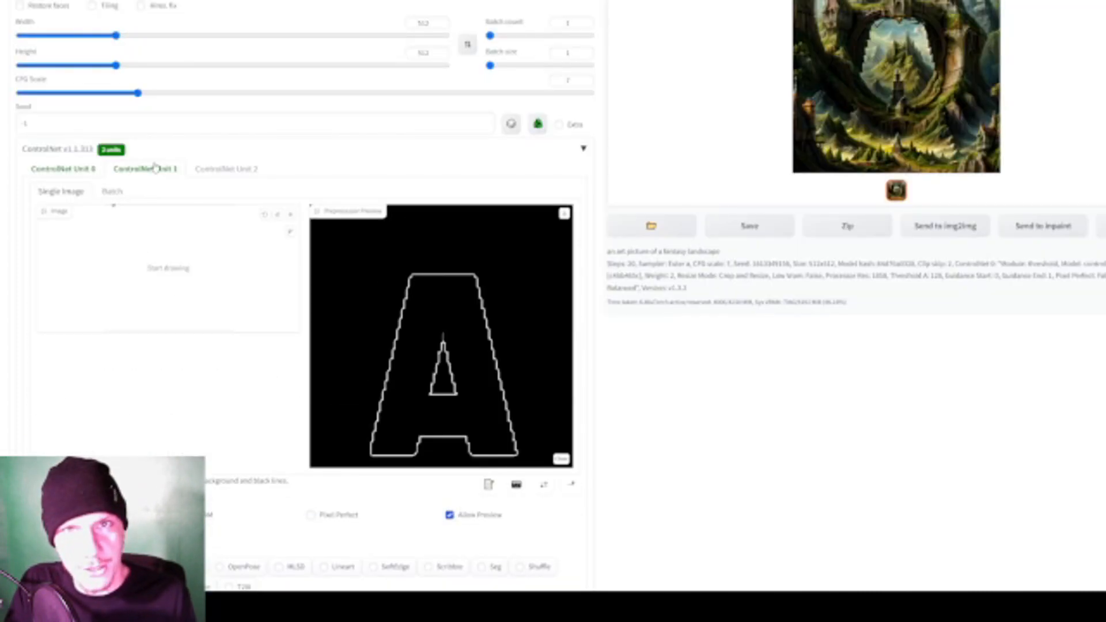
{"action": "scroll", "coordinate": [247, 291], "scroll_direction": "down", "scroll_amount": 6}
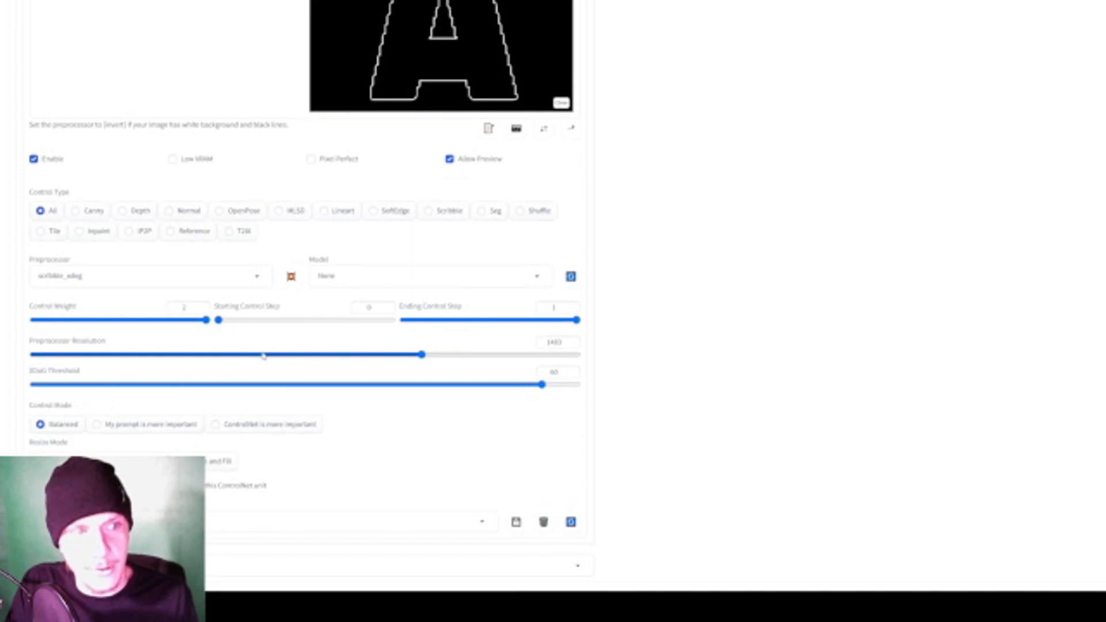
{"action": "left_click", "coordinate": [374, 279]}
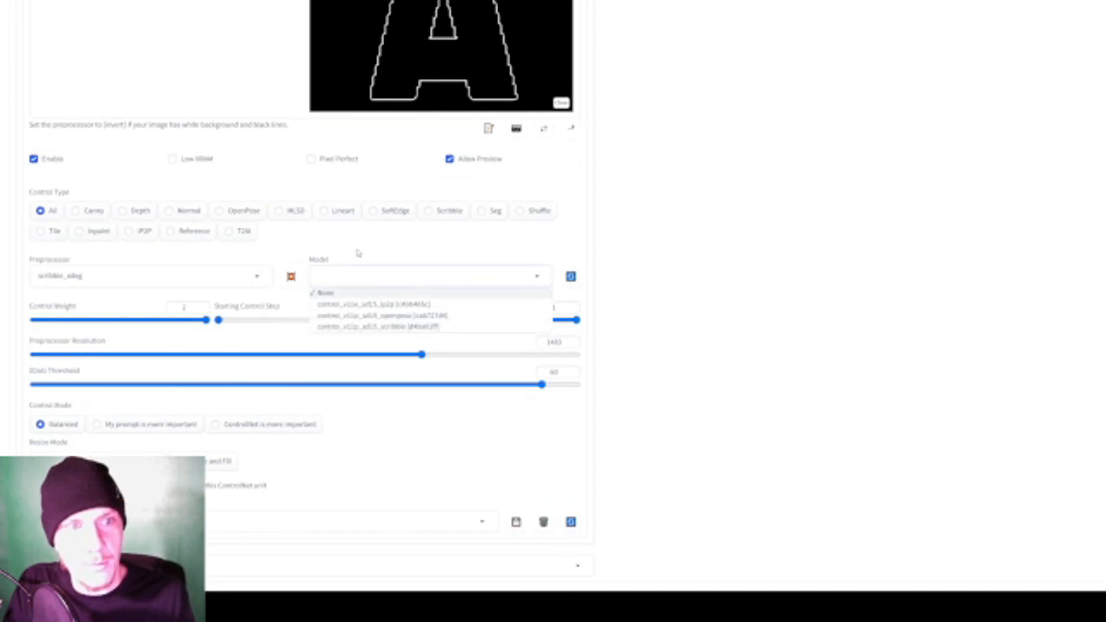
{"action": "left_click", "coordinate": [363, 271]}
{"action": "left_click", "coordinate": [363, 280]}
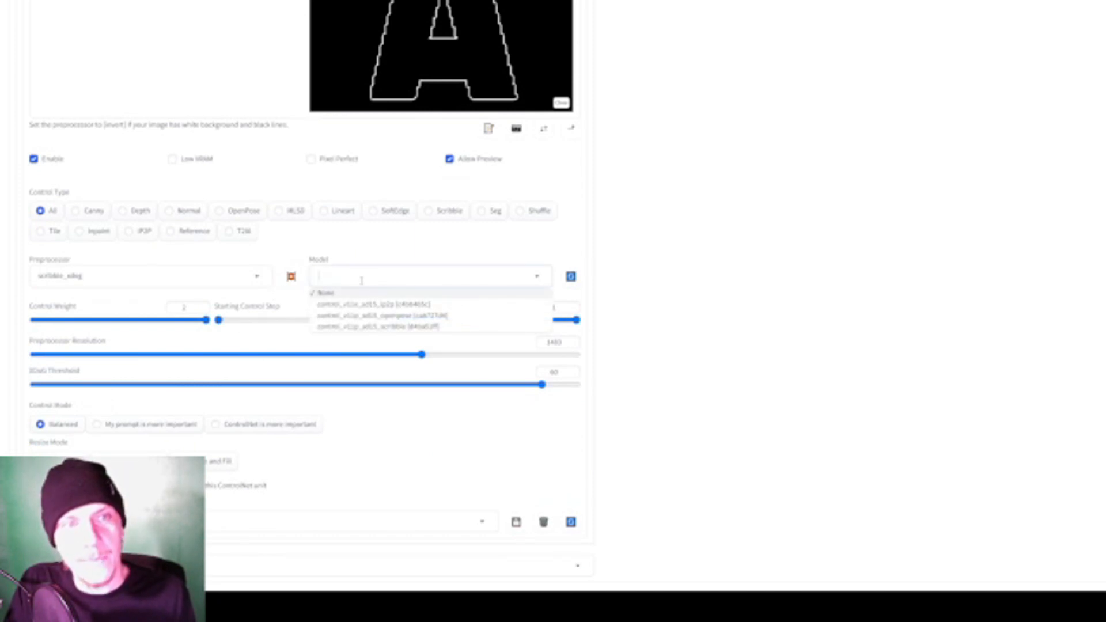
{"action": "left_click", "coordinate": [403, 327]}
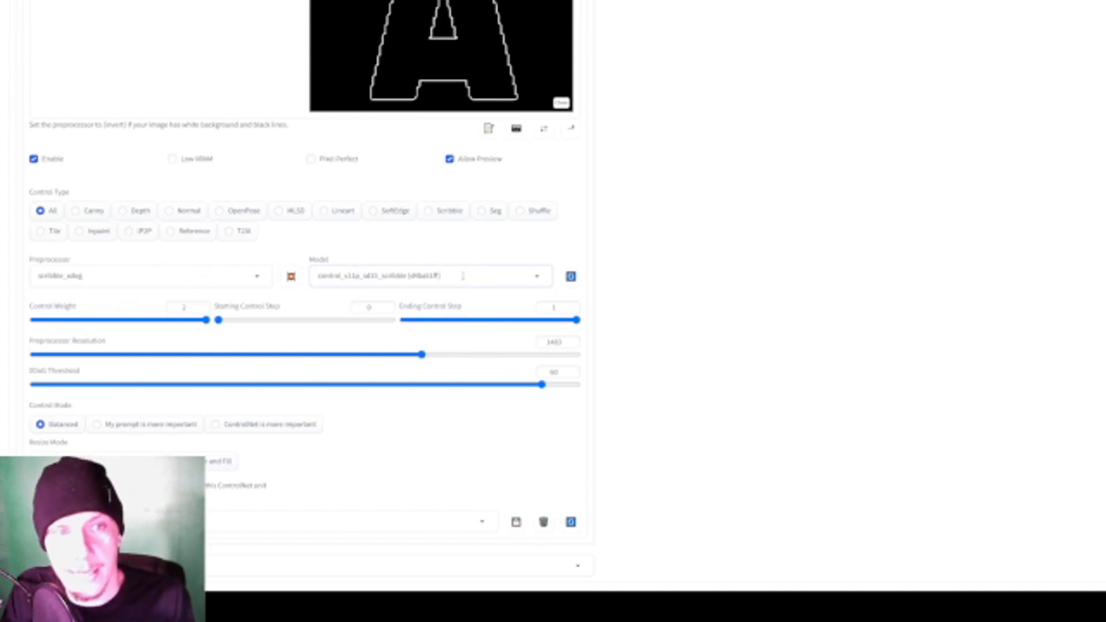
{"action": "left_click", "coordinate": [537, 281]}
{"action": "left_click", "coordinate": [704, 281]}
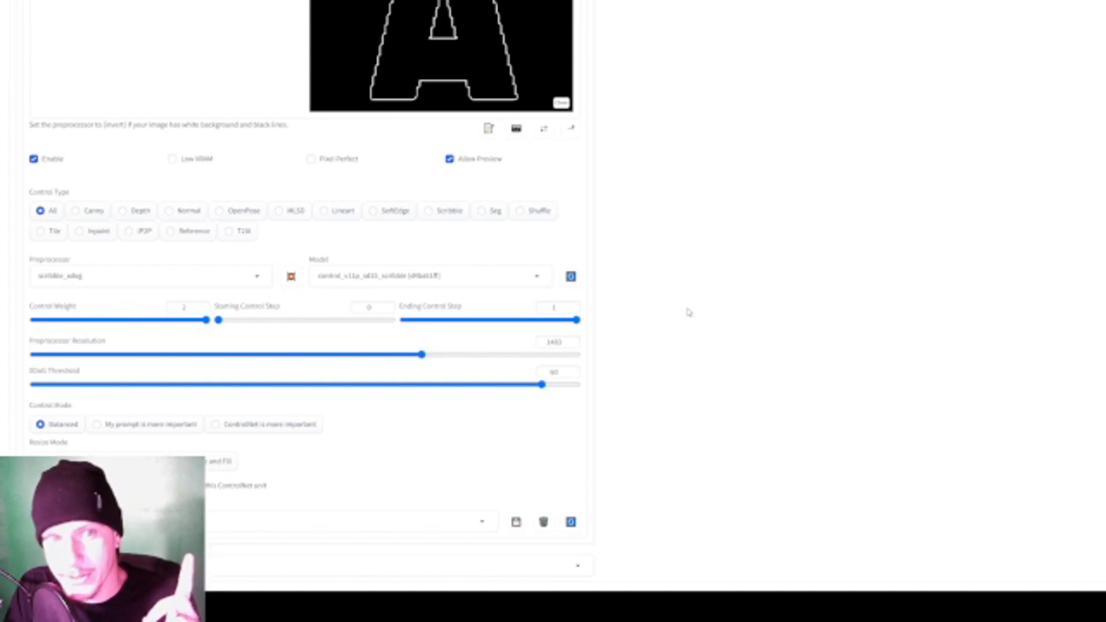
{"action": "scroll", "coordinate": [654, 289], "scroll_direction": "up", "scroll_amount": 2}
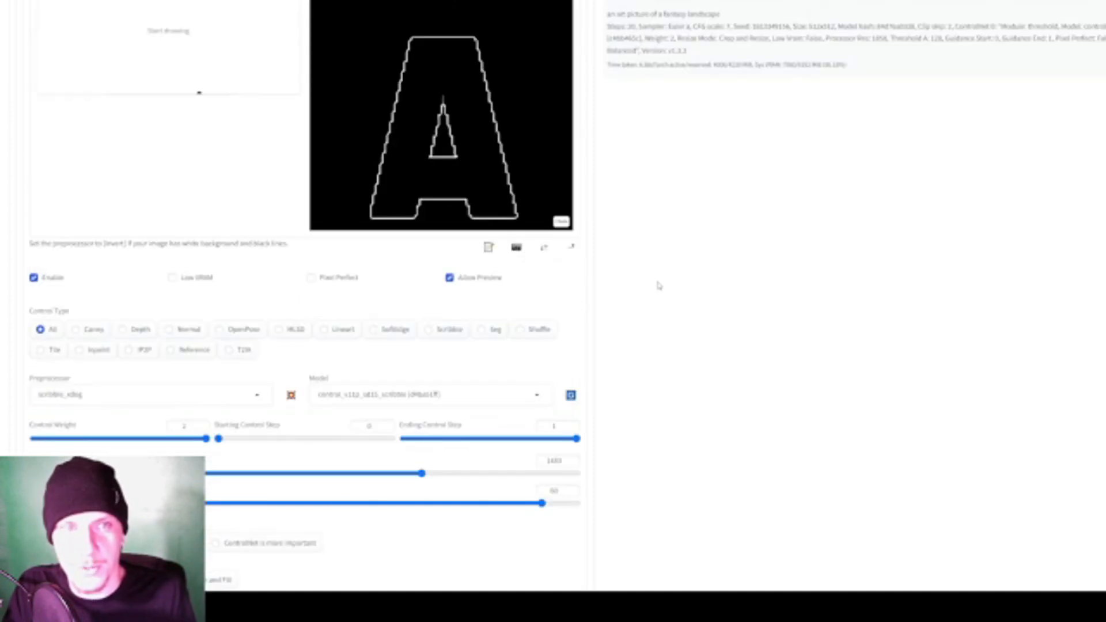
{"action": "scroll", "coordinate": [650, 293], "scroll_direction": "down", "scroll_amount": 2}
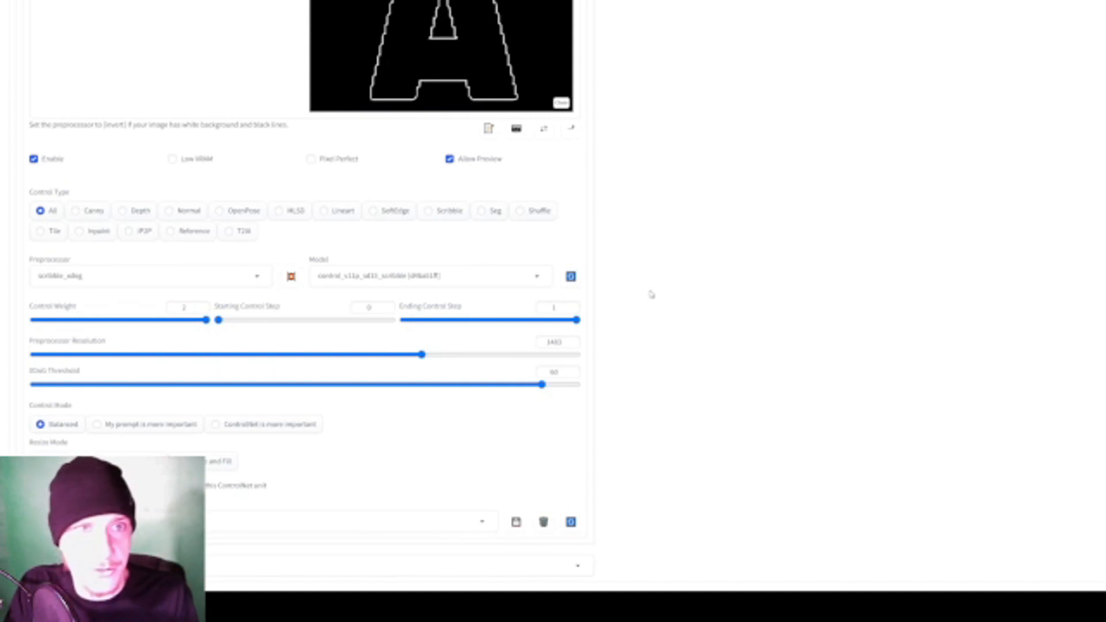
{"action": "scroll", "coordinate": [651, 294], "scroll_direction": "down", "scroll_amount": 1}
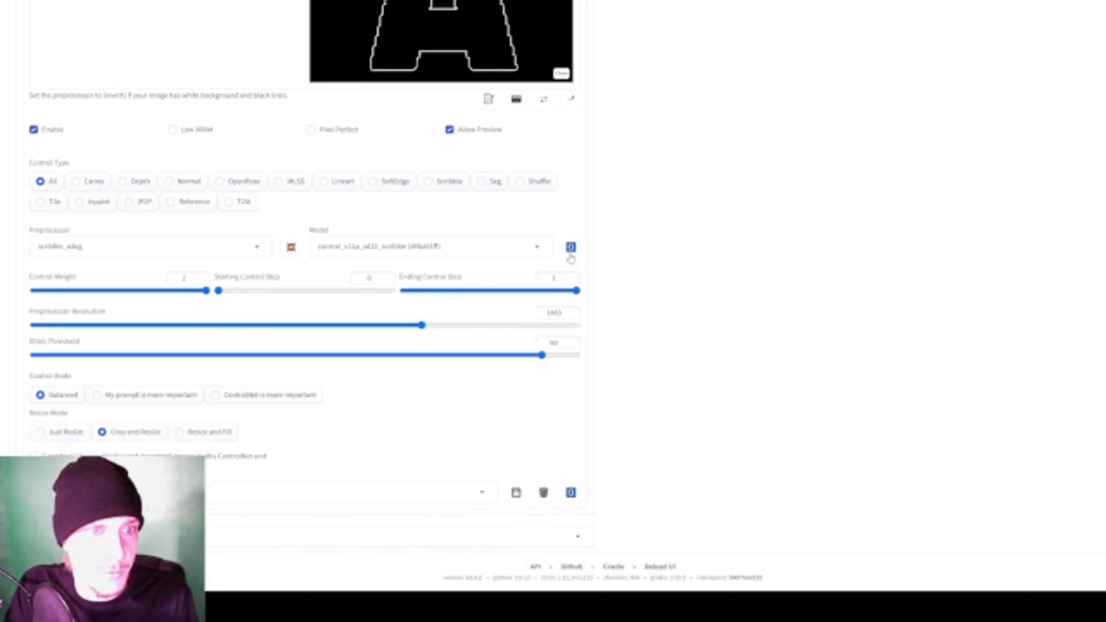
- Review ControlNet Unit 1's available models, outline preview and control settings against the generation settings
{"action": "left_click", "coordinate": [496, 246]}
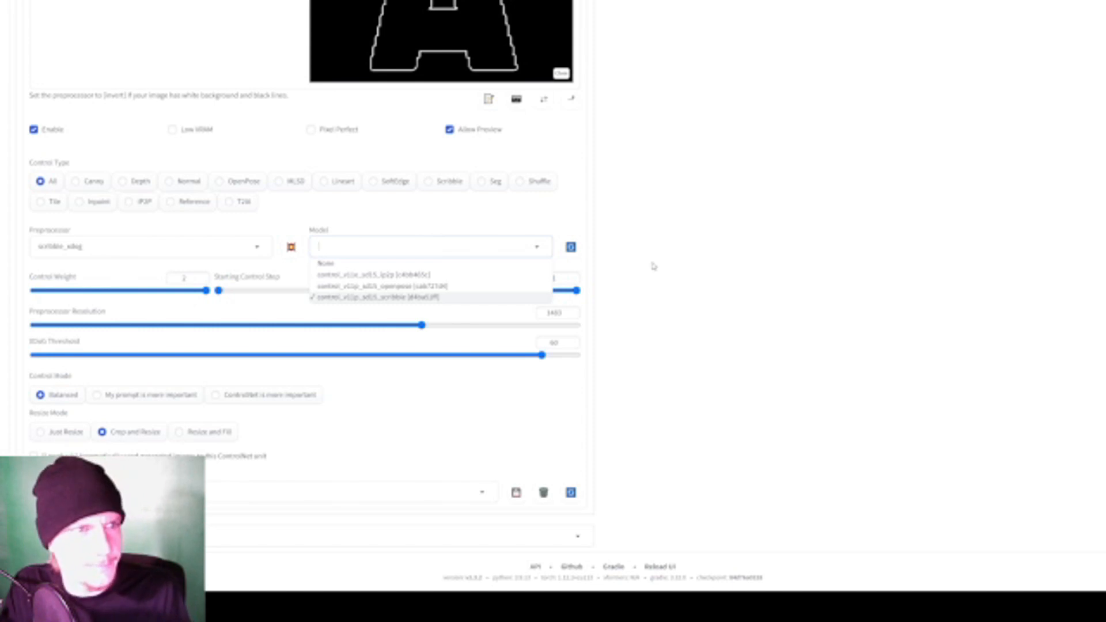
{"action": "left_click", "coordinate": [639, 282]}
{"action": "scroll", "coordinate": [623, 303], "scroll_direction": "up", "scroll_amount": 8}
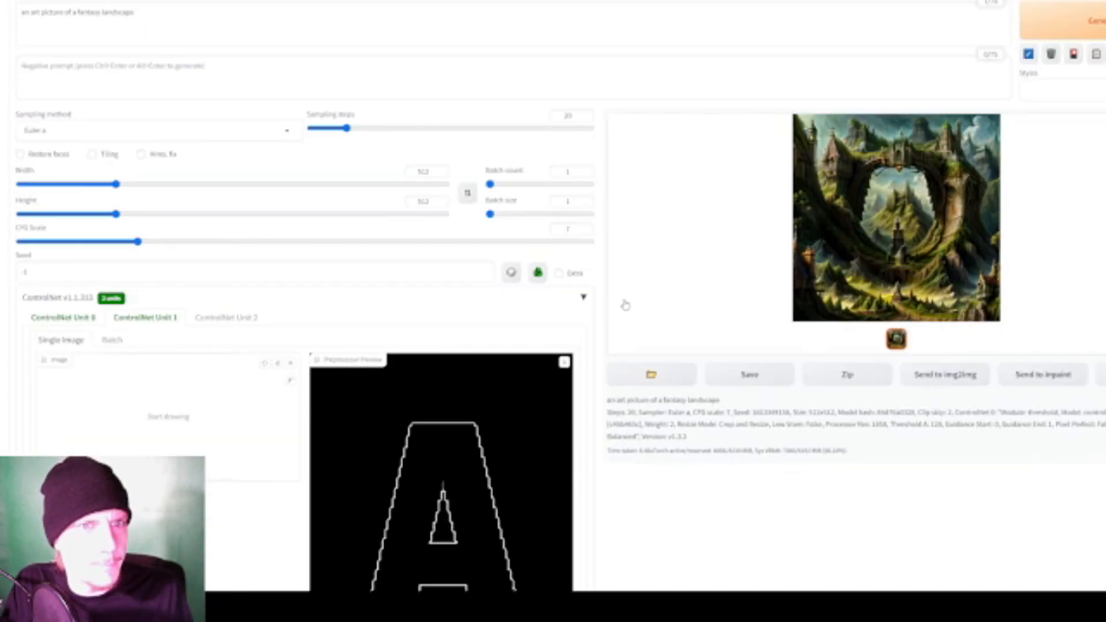
{"action": "scroll", "coordinate": [730, 242], "scroll_direction": "down", "scroll_amount": 4}
{"action": "scroll", "coordinate": [197, 218], "scroll_direction": "up", "scroll_amount": 2}
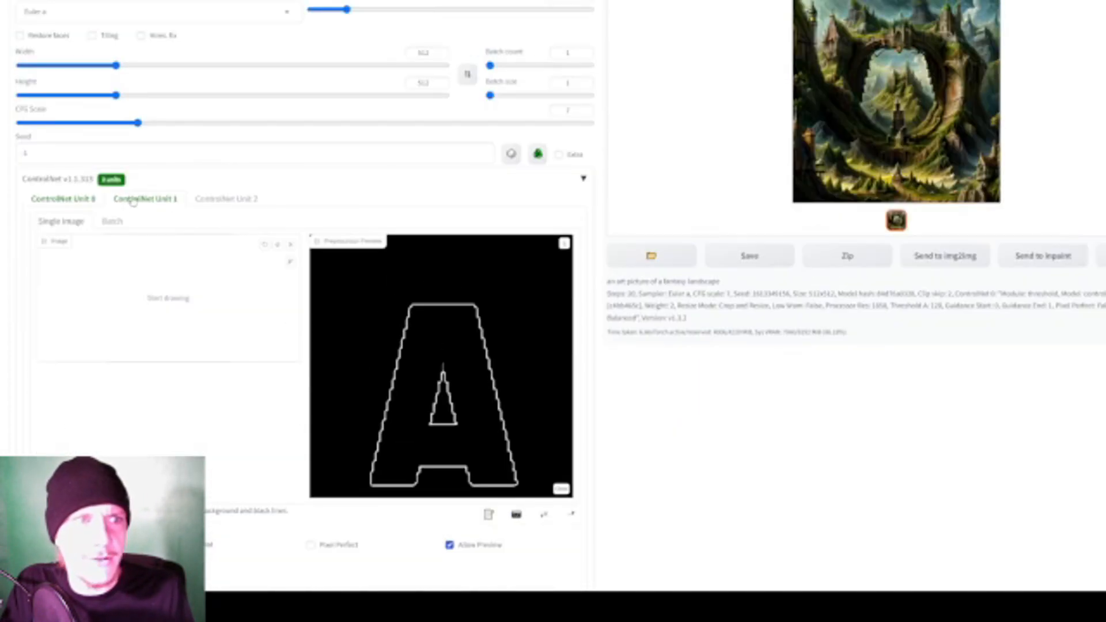
{"action": "scroll", "coordinate": [144, 333], "scroll_direction": "down", "scroll_amount": 3}
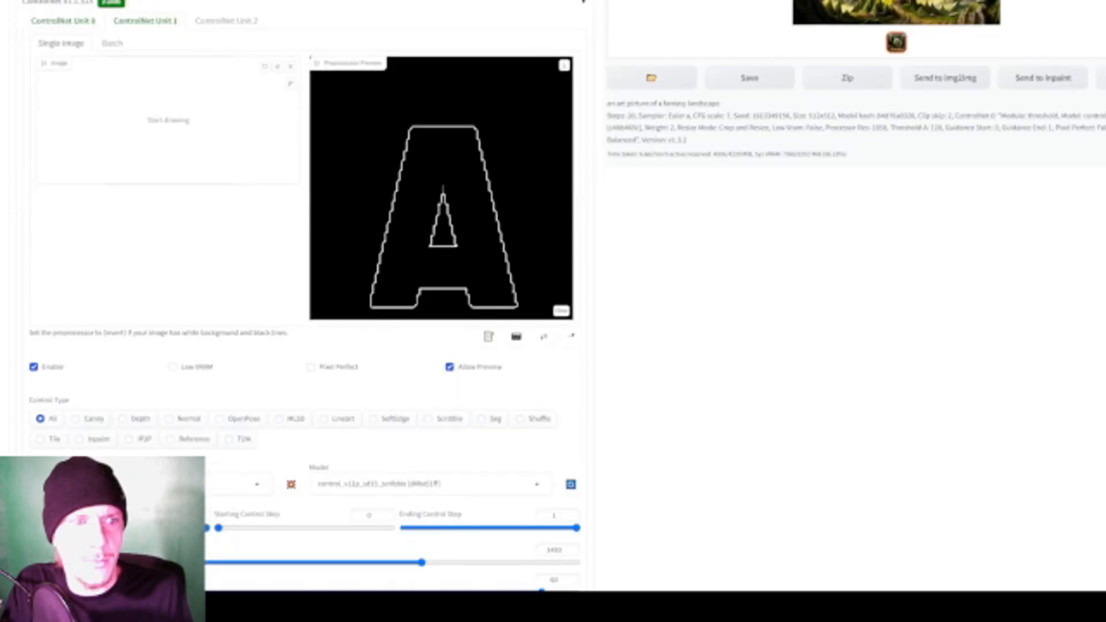
{"action": "scroll", "coordinate": [163, 411], "scroll_direction": "down", "scroll_amount": 2}
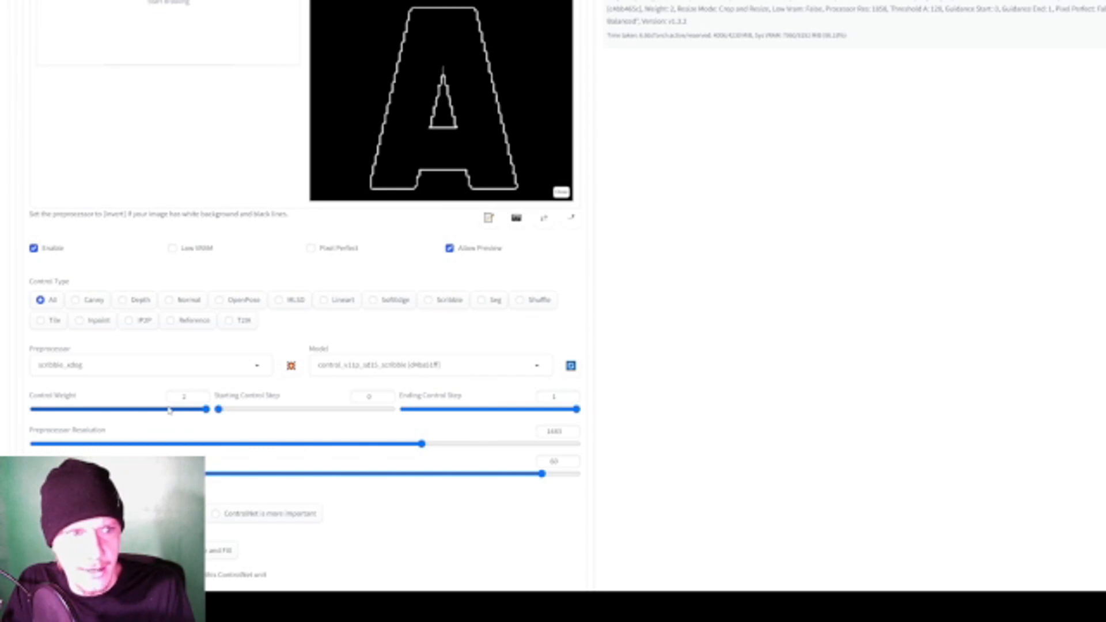
{"action": "scroll", "coordinate": [430, 409], "scroll_direction": "up", "scroll_amount": 6}
{"action": "scroll", "coordinate": [388, 227], "scroll_direction": "down", "scroll_amount": 3}
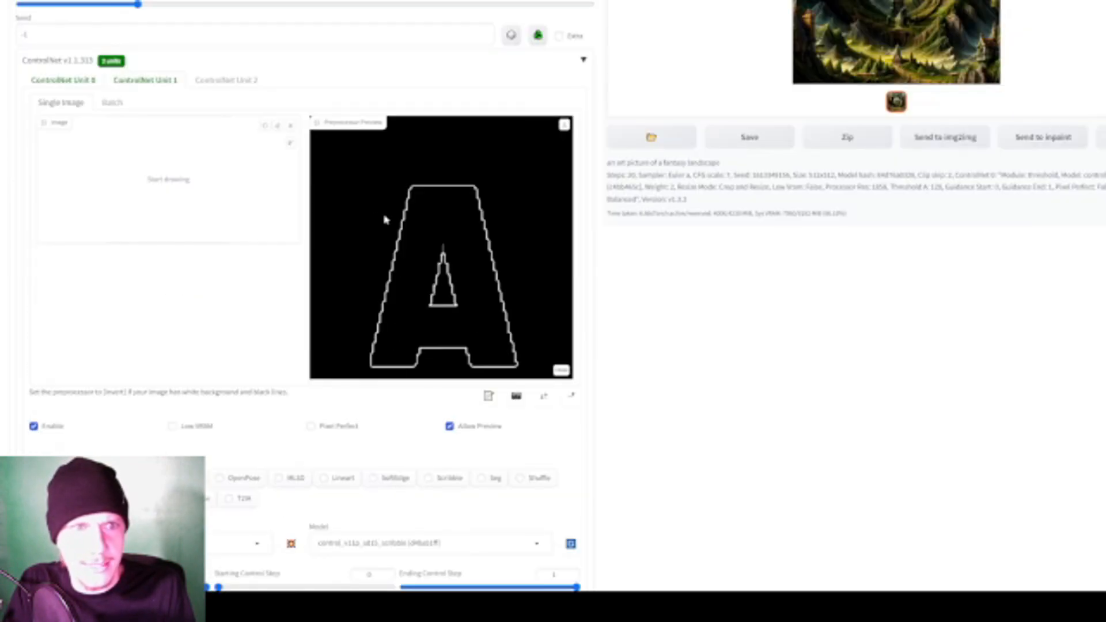
{"action": "scroll", "coordinate": [501, 358], "scroll_direction": "up", "scroll_amount": 4}
- Generate the fantasy landscape with both ControlNet units enabled and compare the result with Unit 1's outline preview
{"action": "left_click", "coordinate": [1088, 23]}
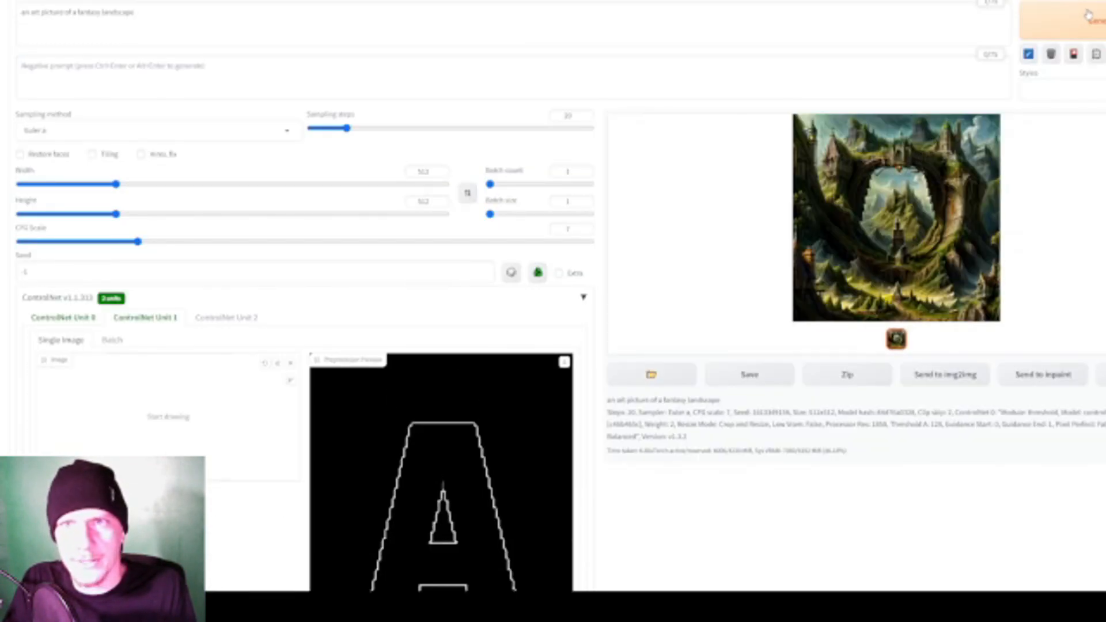
{"action": "scroll", "coordinate": [489, 188], "scroll_direction": "down", "scroll_amount": 3}
{"action": "scroll", "coordinate": [518, 185], "scroll_direction": "up", "scroll_amount": 3}
{"action": "scroll", "coordinate": [486, 338], "scroll_direction": "down", "scroll_amount": 2}
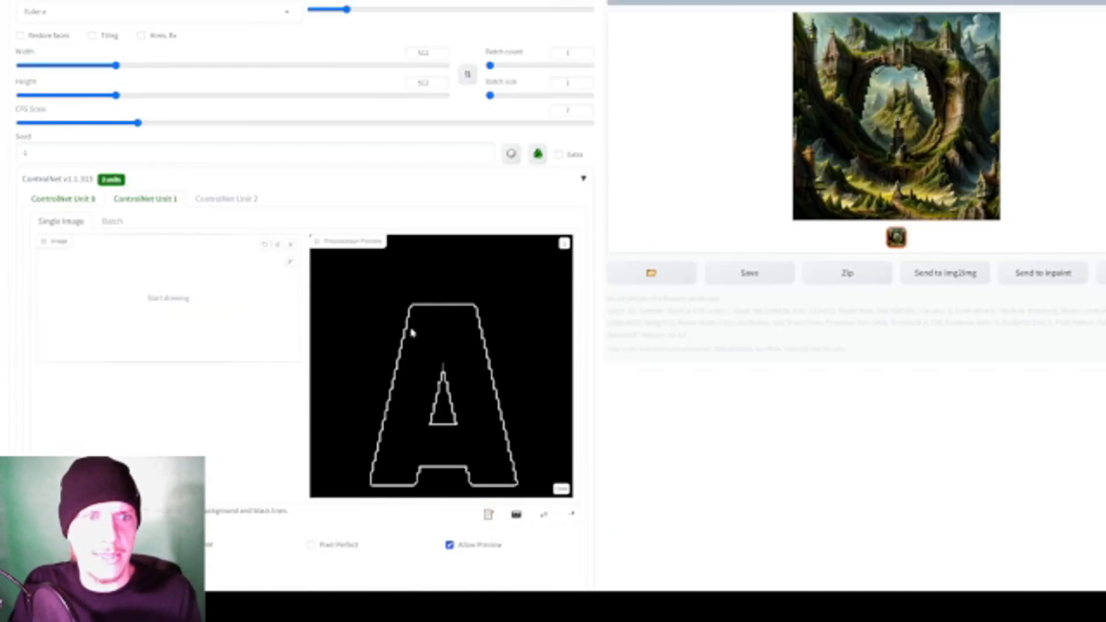
{"action": "scroll", "coordinate": [533, 430], "scroll_direction": "up", "scroll_amount": 1}
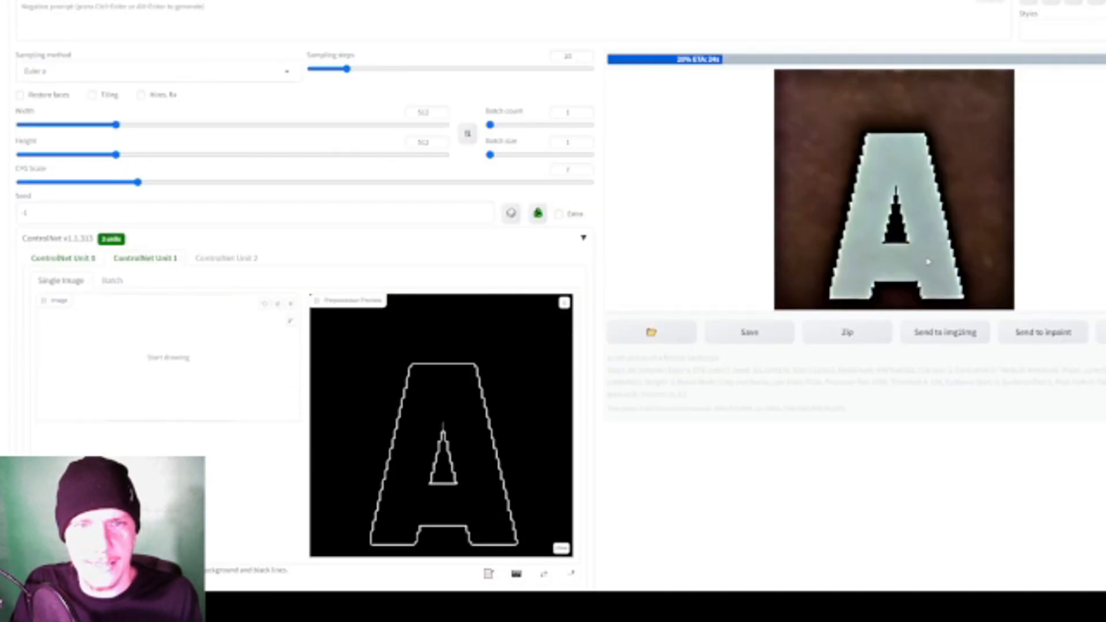
{"action": "scroll", "coordinate": [459, 422], "scroll_direction": "down", "scroll_amount": 1}
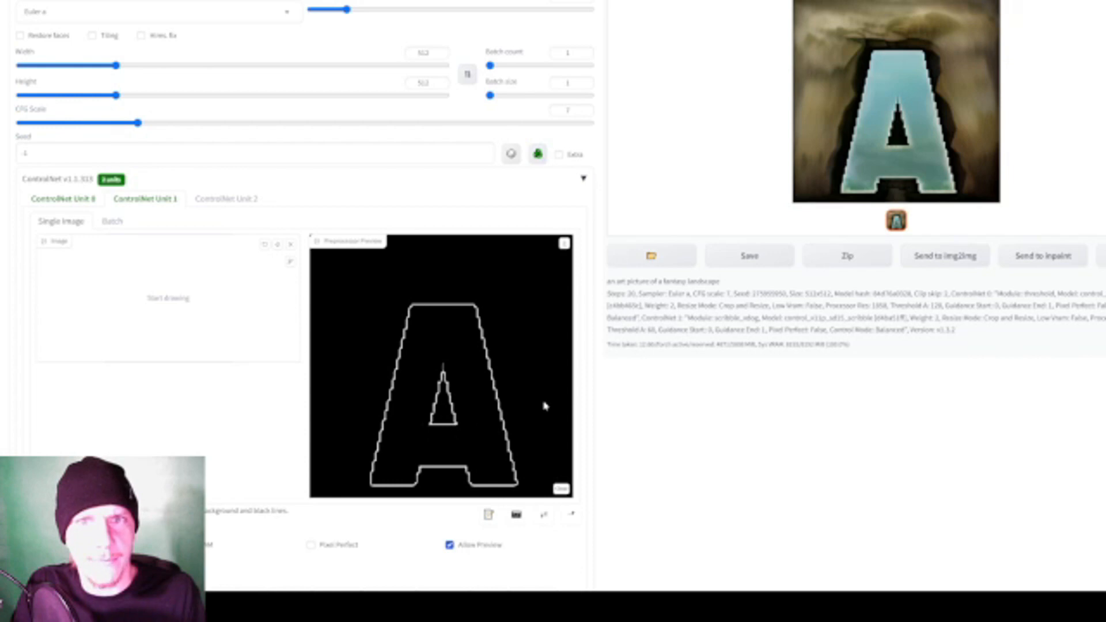
{"action": "scroll", "coordinate": [516, 410], "scroll_direction": "down", "scroll_amount": 1}
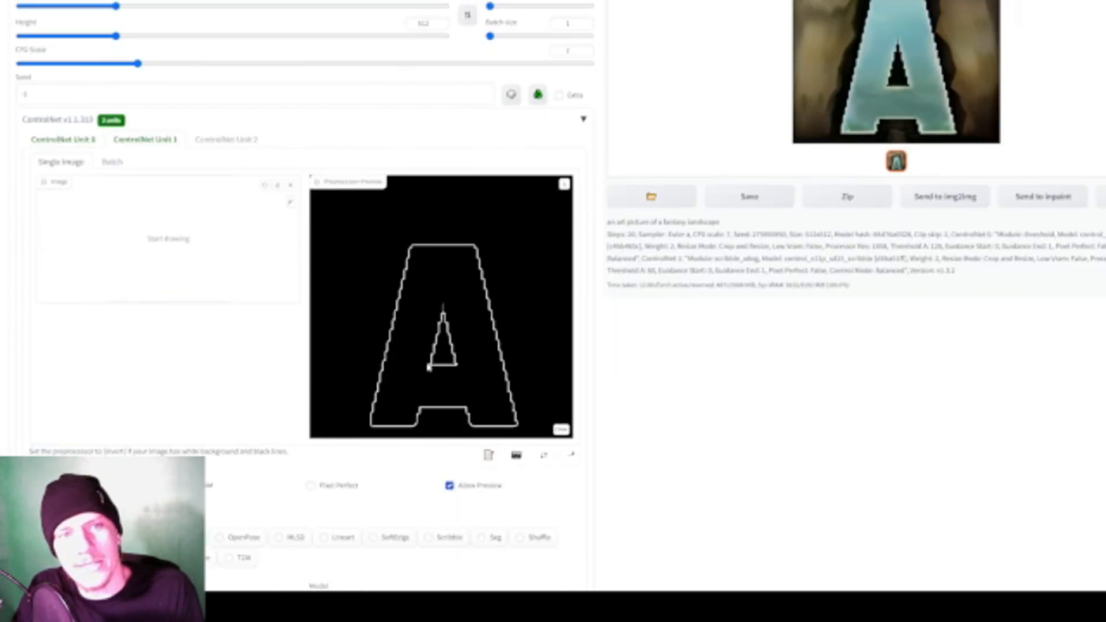
{"action": "scroll", "coordinate": [505, 291], "scroll_direction": "up", "scroll_amount": 2}
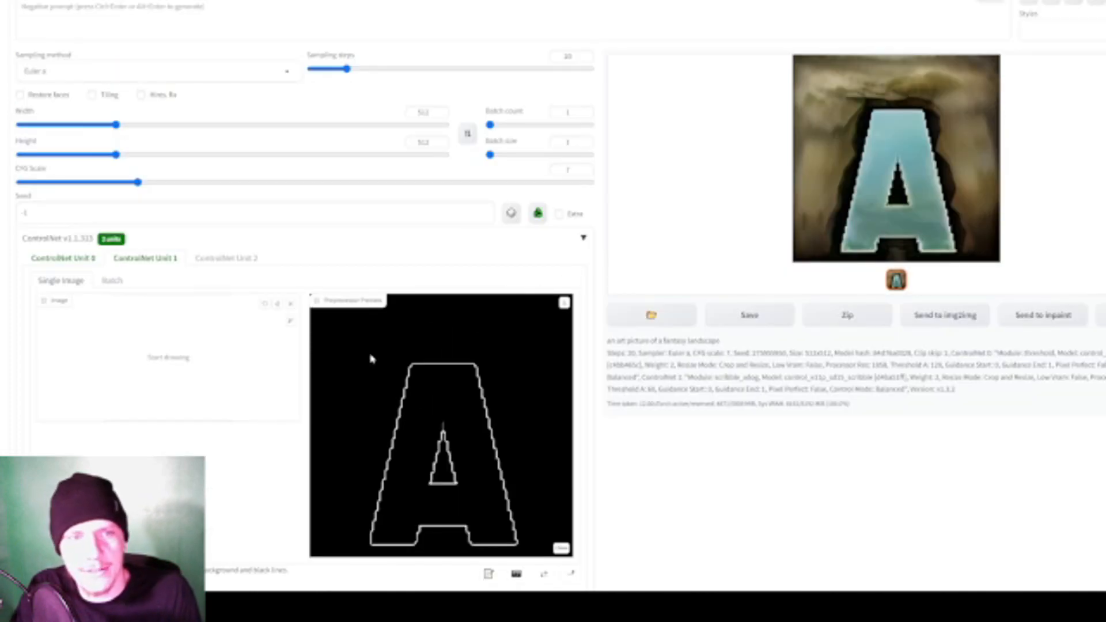
{"action": "scroll", "coordinate": [772, 320], "scroll_direction": "up", "scroll_amount": 1}
{"action": "scroll", "coordinate": [956, 161], "scroll_direction": "down", "scroll_amount": 2}
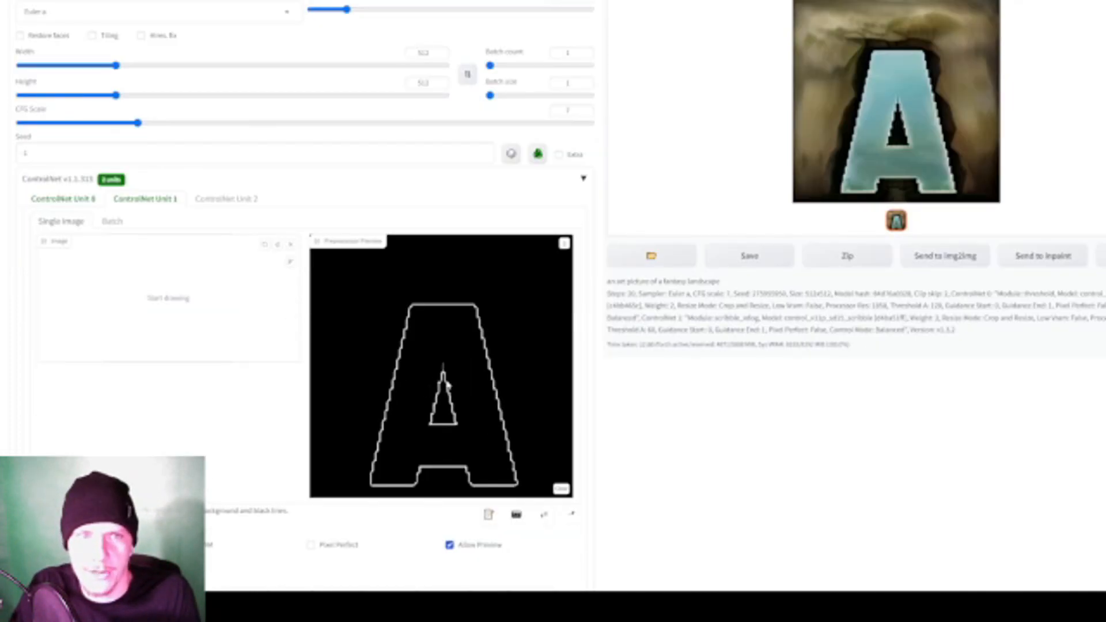
{"action": "scroll", "coordinate": [441, 385], "scroll_direction": "up", "scroll_amount": 3}
- Generate another variation of the fantasy landscape with the same ControlNet settings
{"action": "key", "text": "ctrl+Return"}
{"action": "scroll", "coordinate": [712, 211], "scroll_direction": "down", "scroll_amount": 1}
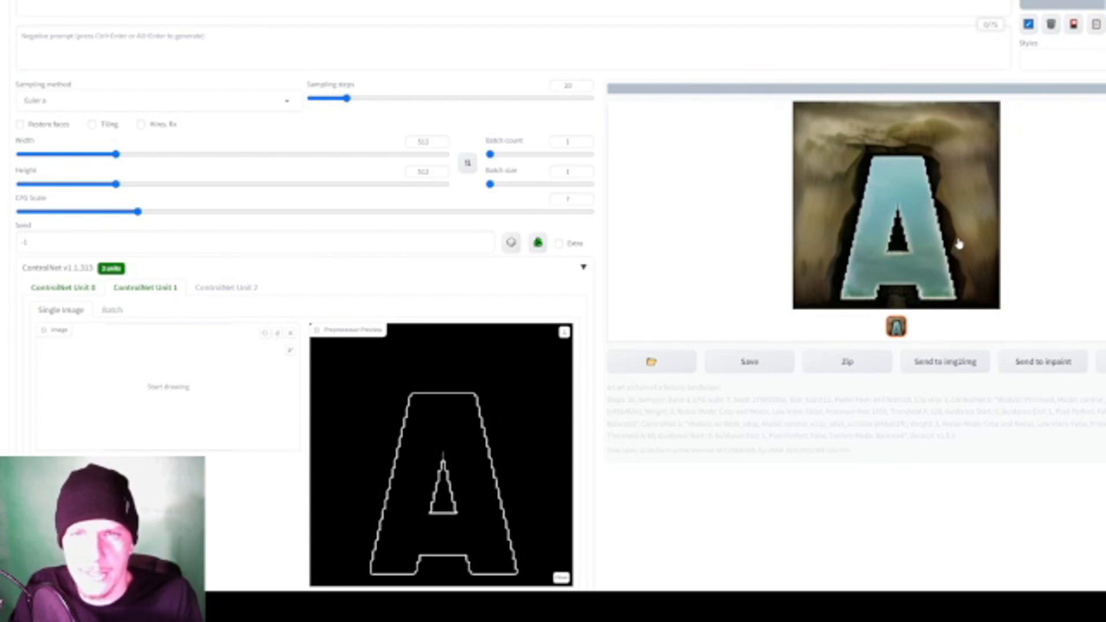
{"action": "scroll", "coordinate": [958, 244], "scroll_direction": "up", "scroll_amount": 1}
{"action": "scroll", "coordinate": [957, 244], "scroll_direction": "down", "scroll_amount": 1}
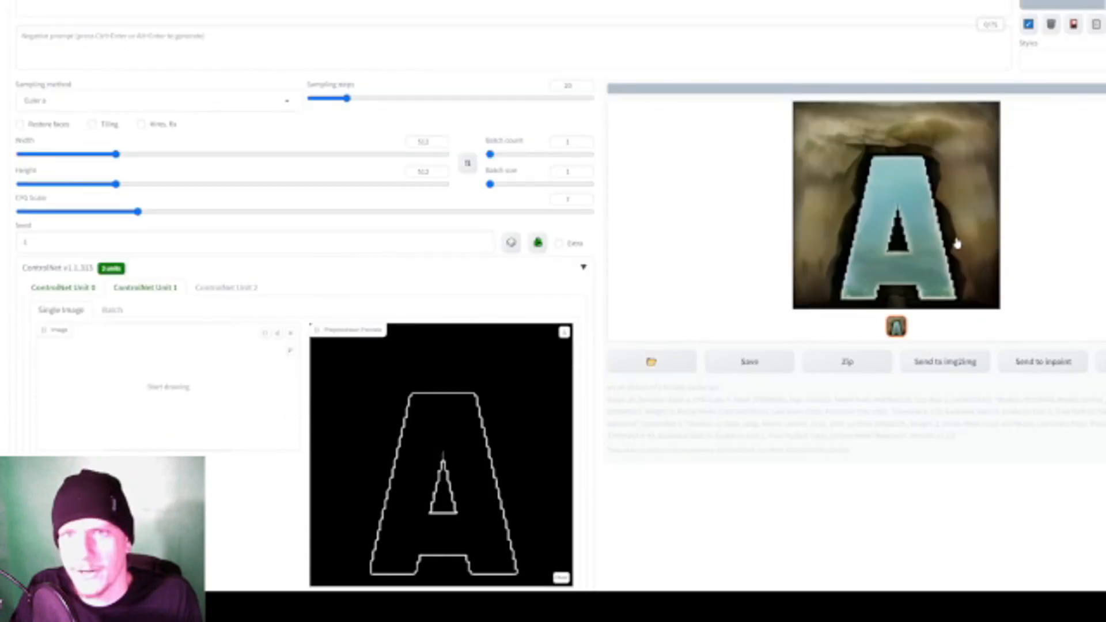
{"action": "scroll", "coordinate": [842, 271], "scroll_direction": "down", "scroll_amount": 1}
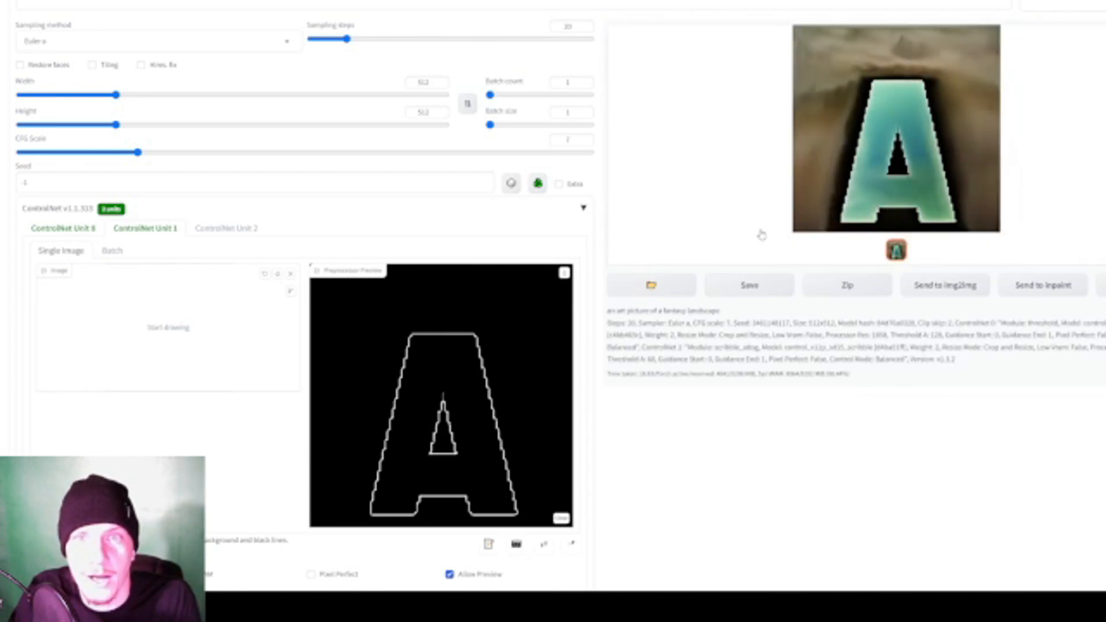
- Set ControlNet Unit 1's control weight to 1 and generate the landscape with it
{"action": "scroll", "coordinate": [762, 239], "scroll_direction": "down", "scroll_amount": 2}
{"action": "scroll", "coordinate": [761, 239], "scroll_direction": "up", "scroll_amount": 3}
{"action": "scroll", "coordinate": [762, 241], "scroll_direction": "down", "scroll_amount": 3}
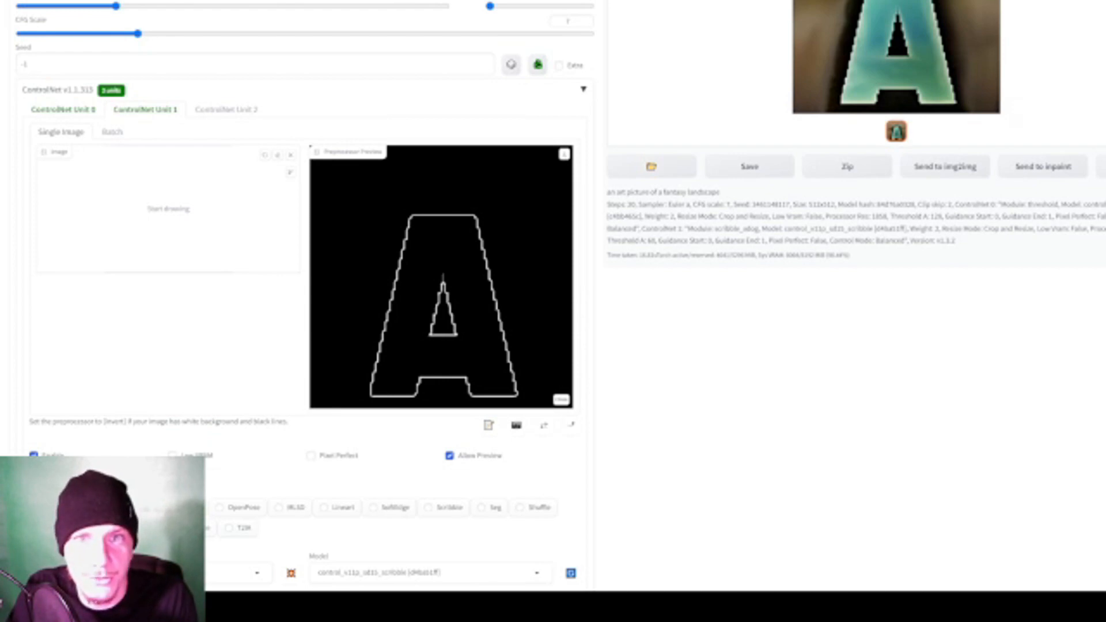
{"action": "scroll", "coordinate": [748, 259], "scroll_direction": "up", "scroll_amount": 3}
{"action": "scroll", "coordinate": [748, 259], "scroll_direction": "down", "scroll_amount": 6}
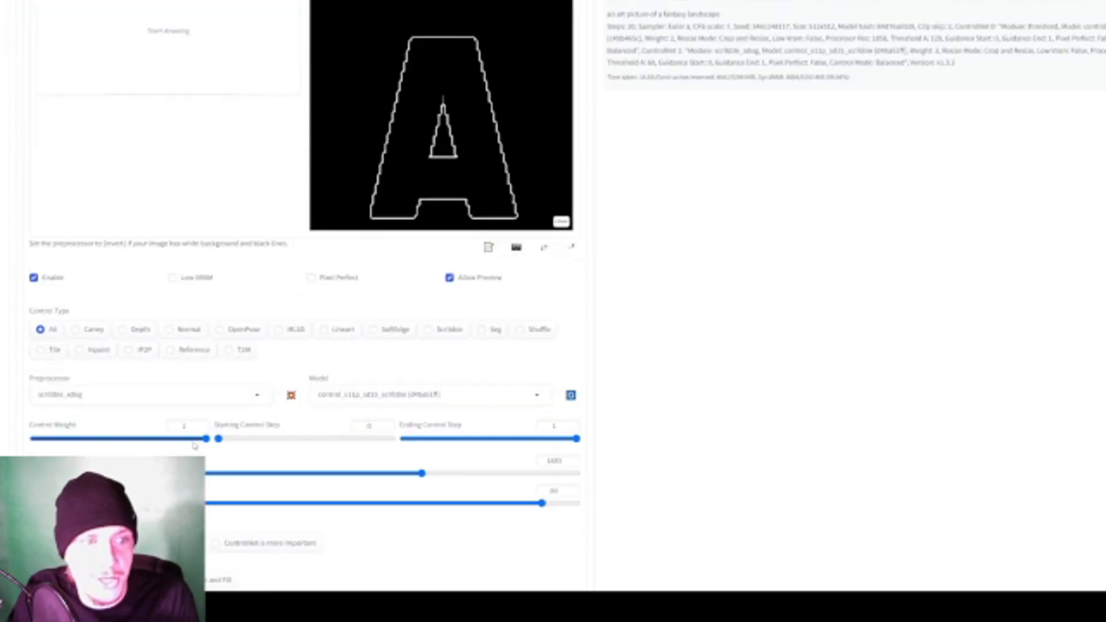
{"action": "left_click_drag", "start_coordinate": [128, 440], "coordinate": [119, 441]}
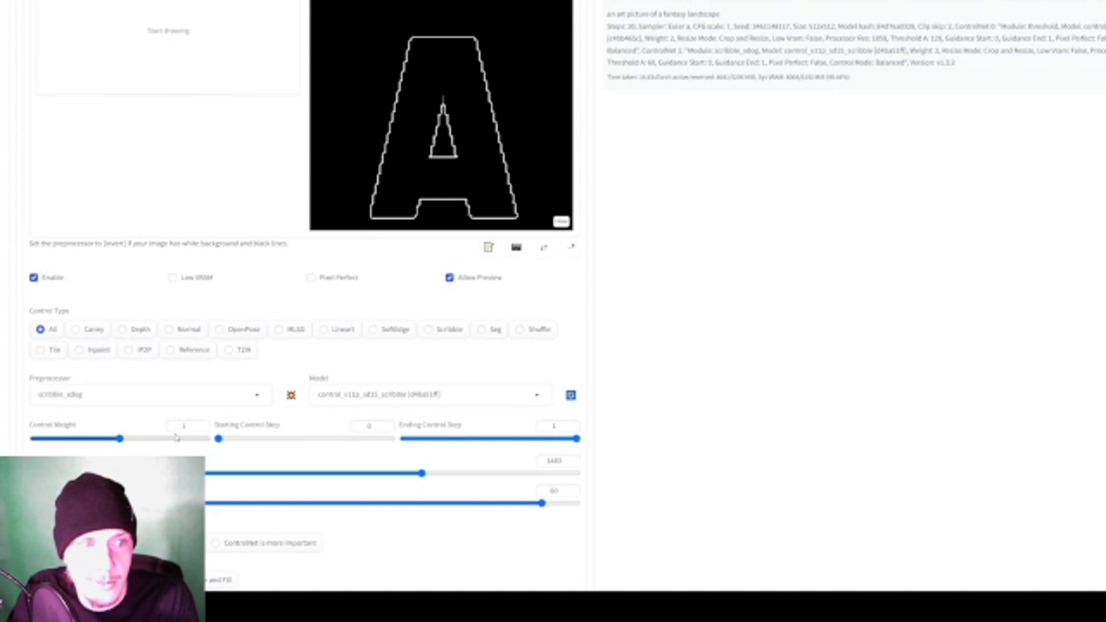
{"action": "scroll", "coordinate": [175, 437], "scroll_direction": "up", "scroll_amount": 7}
{"action": "scroll", "coordinate": [906, 280], "scroll_direction": "down", "scroll_amount": 4}
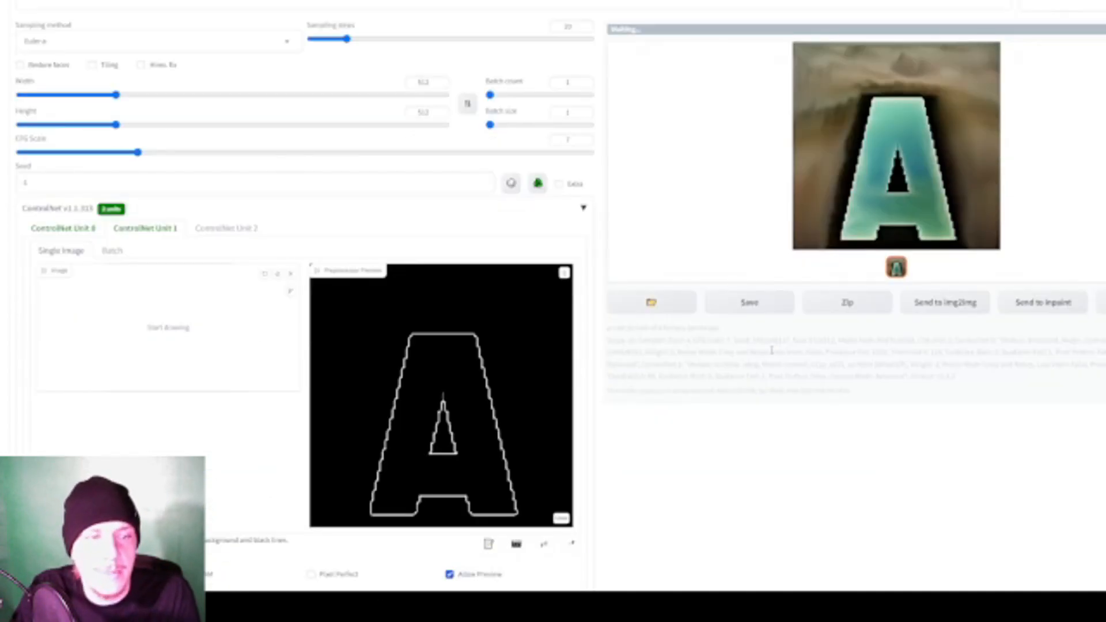
{"action": "scroll", "coordinate": [772, 352], "scroll_direction": "up", "scroll_amount": 3}
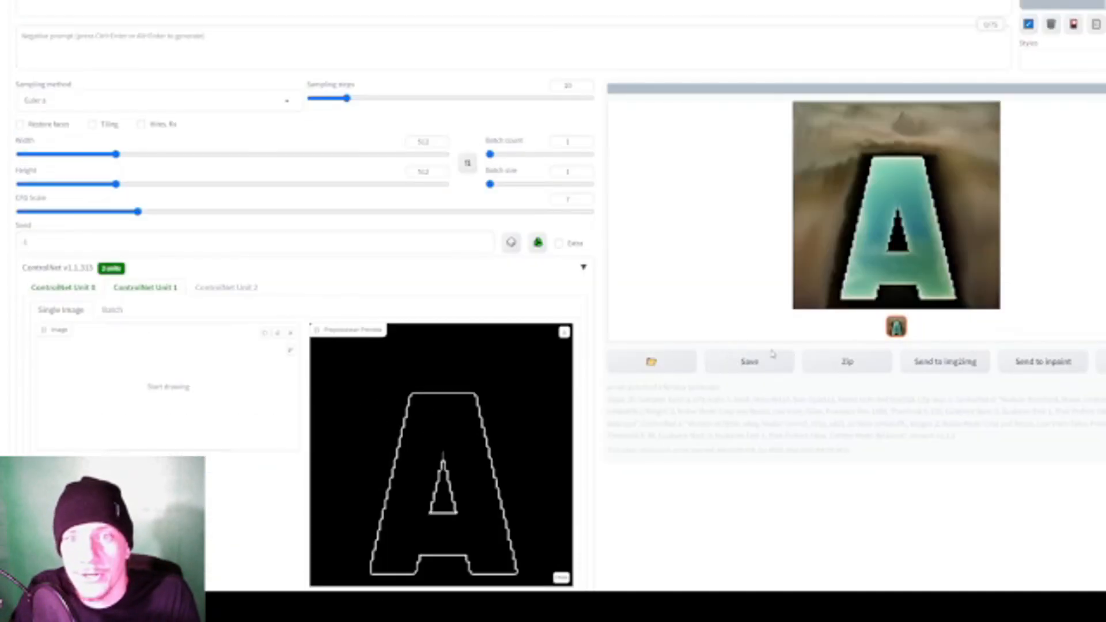
{"action": "scroll", "coordinate": [769, 362], "scroll_direction": "down", "scroll_amount": 3}
{"action": "scroll", "coordinate": [767, 372], "scroll_direction": "up", "scroll_amount": 3}
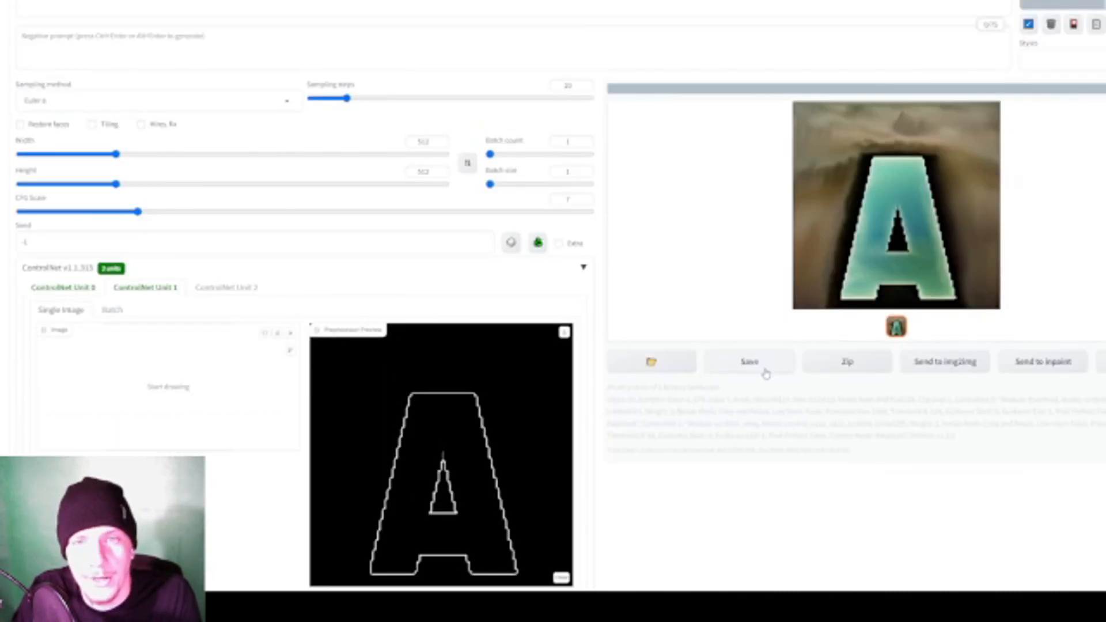
{"action": "scroll", "coordinate": [765, 374], "scroll_direction": "down", "scroll_amount": 4}
{"action": "scroll", "coordinate": [584, 385], "scroll_direction": "up", "scroll_amount": 4}
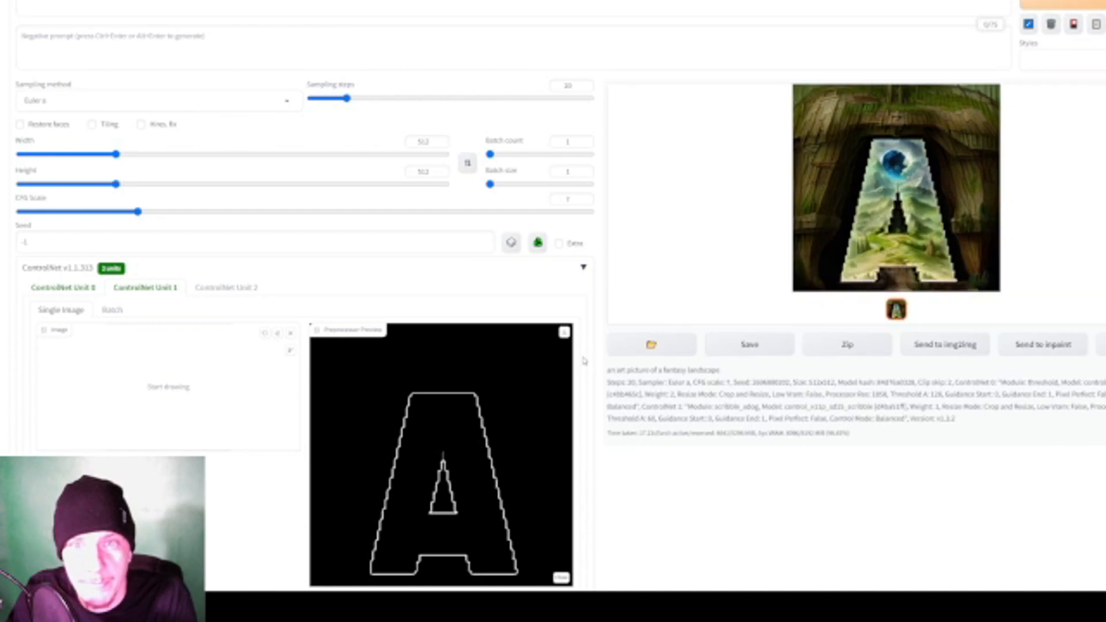
- Reduce ControlNet Unit 1's control weight to 0.5 and generate the landscape with it
{"action": "scroll", "coordinate": [589, 361], "scroll_direction": "down", "scroll_amount": 1}
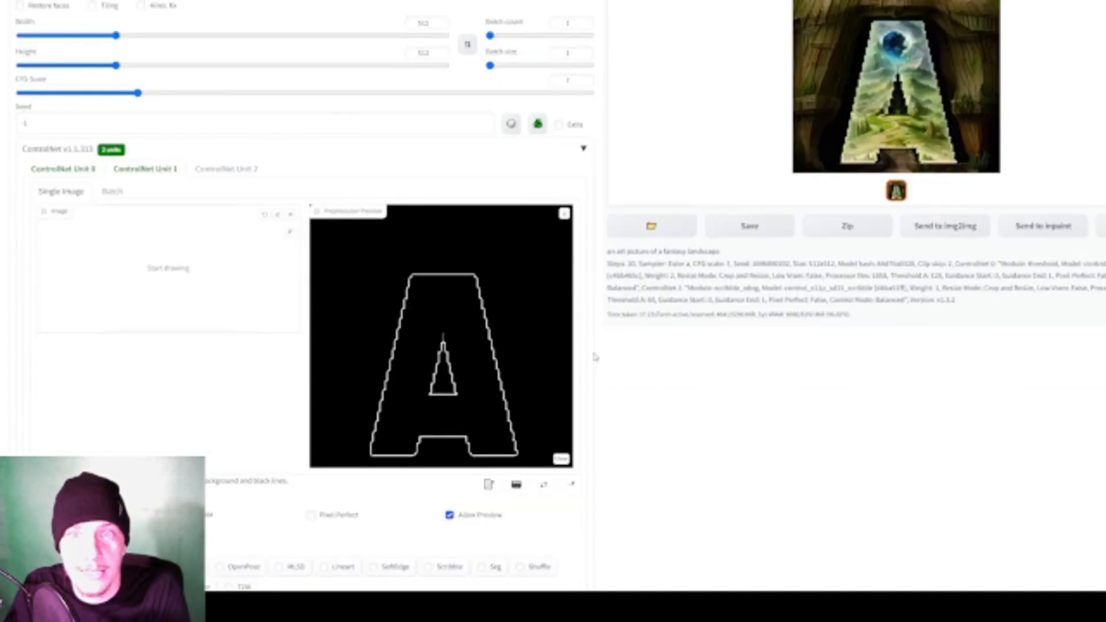
{"action": "scroll", "coordinate": [579, 374], "scroll_direction": "down", "scroll_amount": 5}
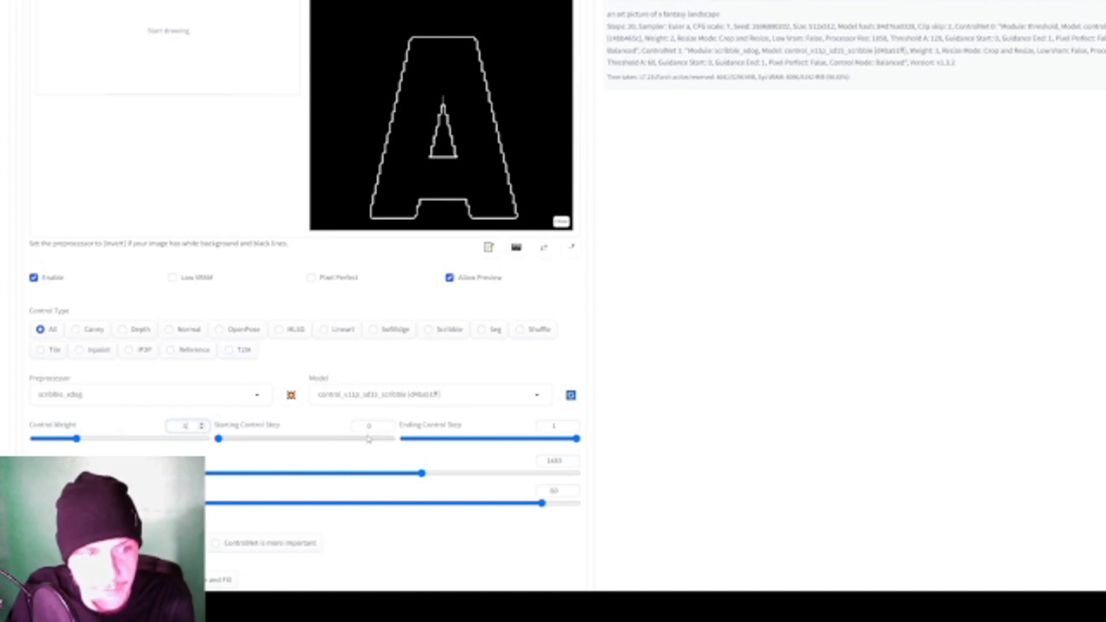
{"action": "scroll", "coordinate": [679, 363], "scroll_direction": "up", "scroll_amount": 7}
{"action": "left_click", "coordinate": [1073, 63]}
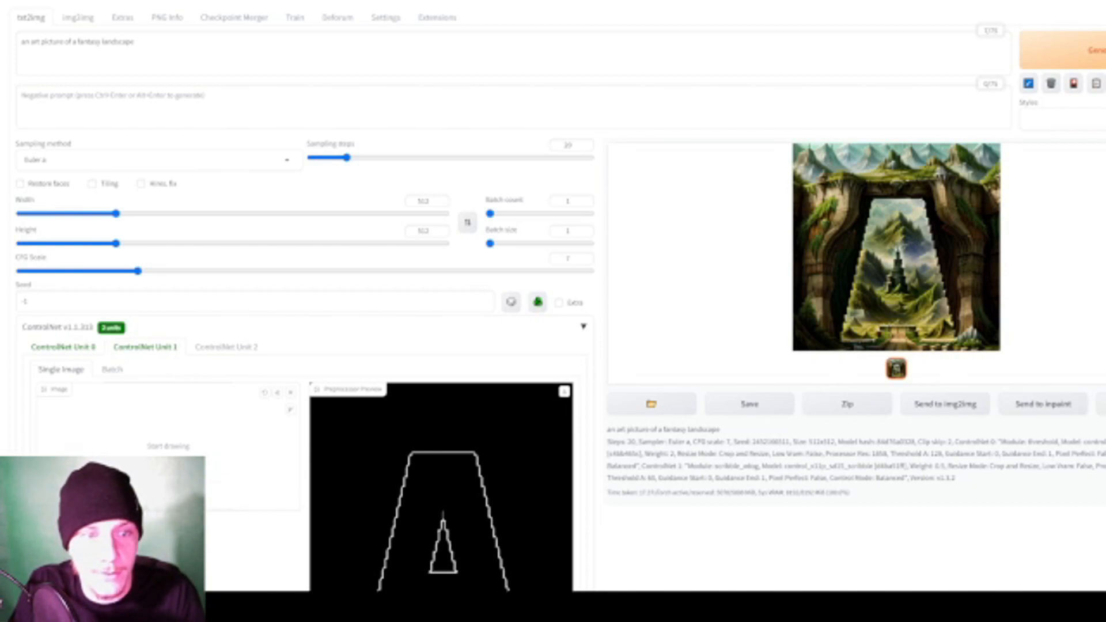
- Switch to GIMP, delete the letter A layer and create a new square image with a black background
{"action": "key", "text": "alt+Tab"}
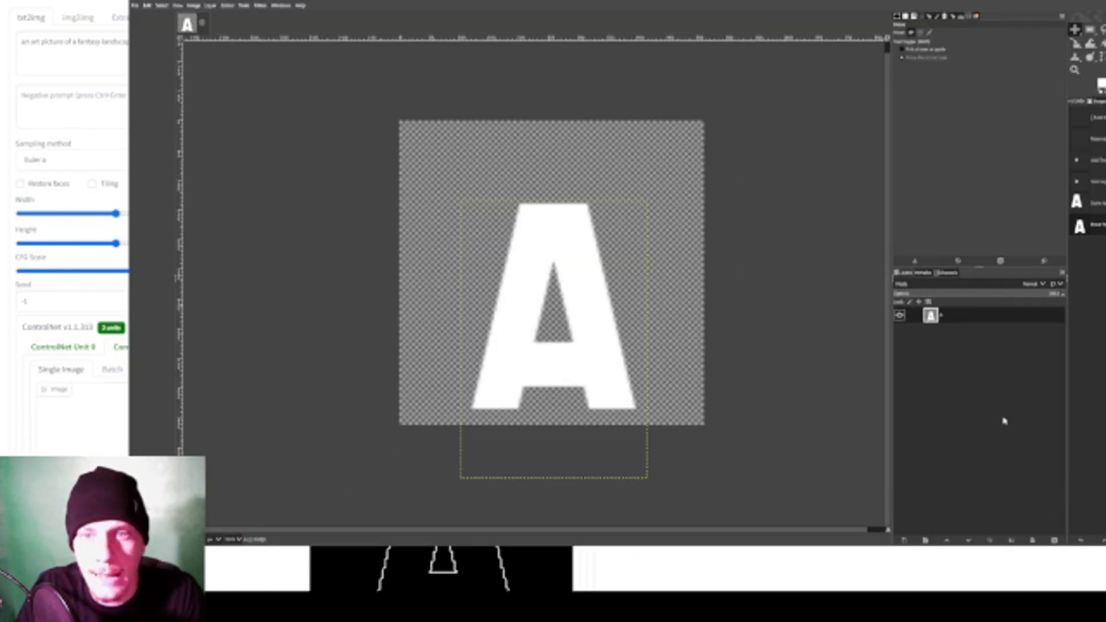
{"action": "left_click", "coordinate": [1054, 540]}
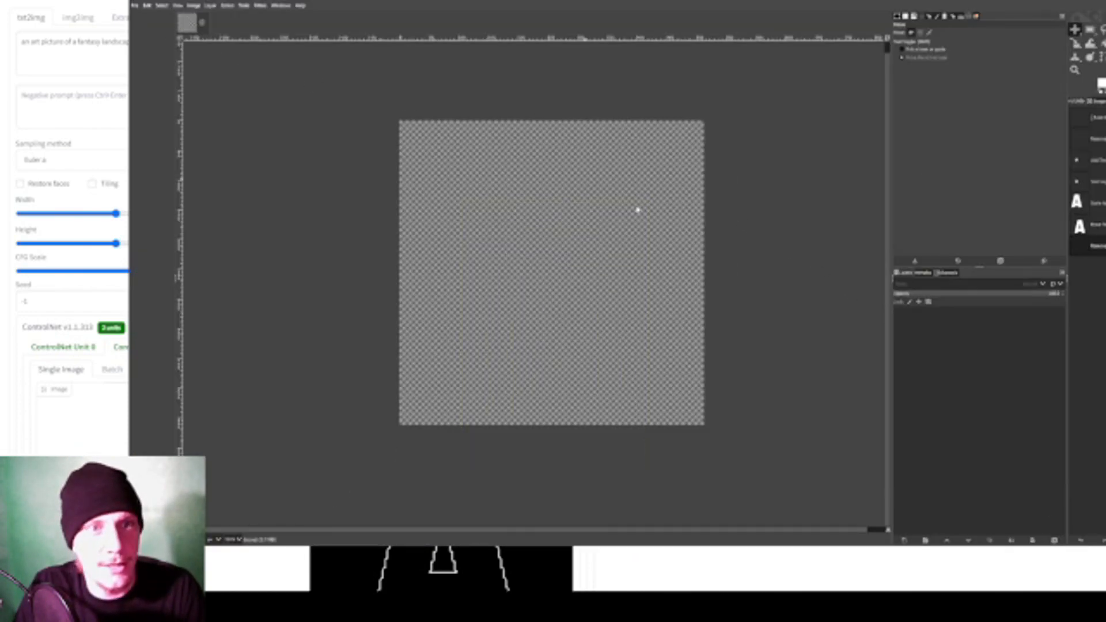
{"action": "left_click", "coordinate": [686, 247]}
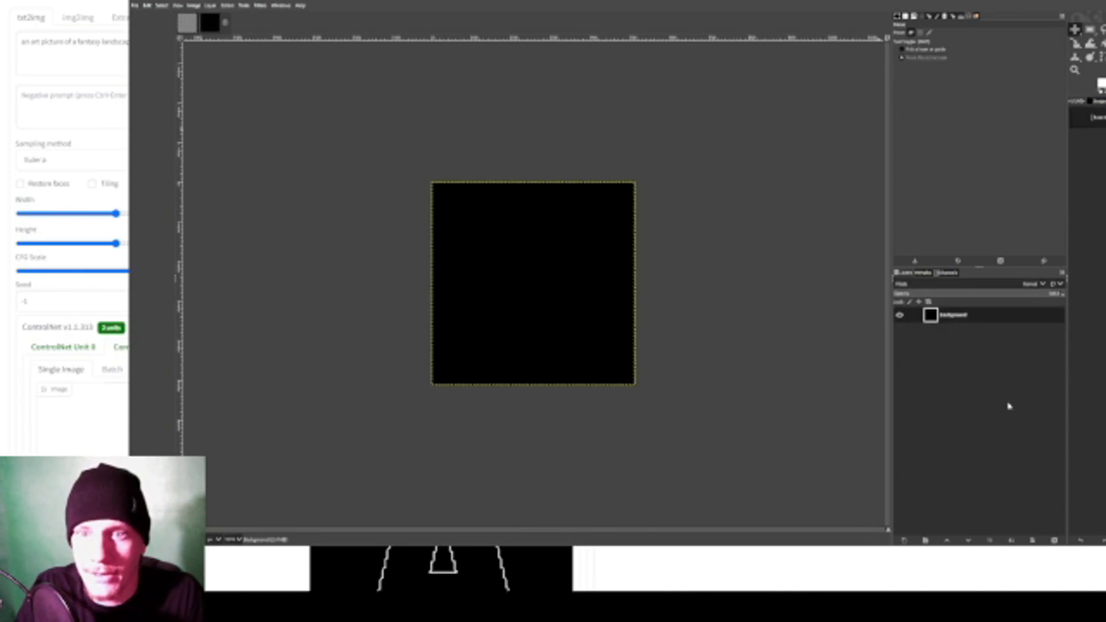
- Add the white text SKYSCAPER on the black canvas
{"action": "key", "text": "t"}
{"action": "left_click", "coordinate": [499, 256]}
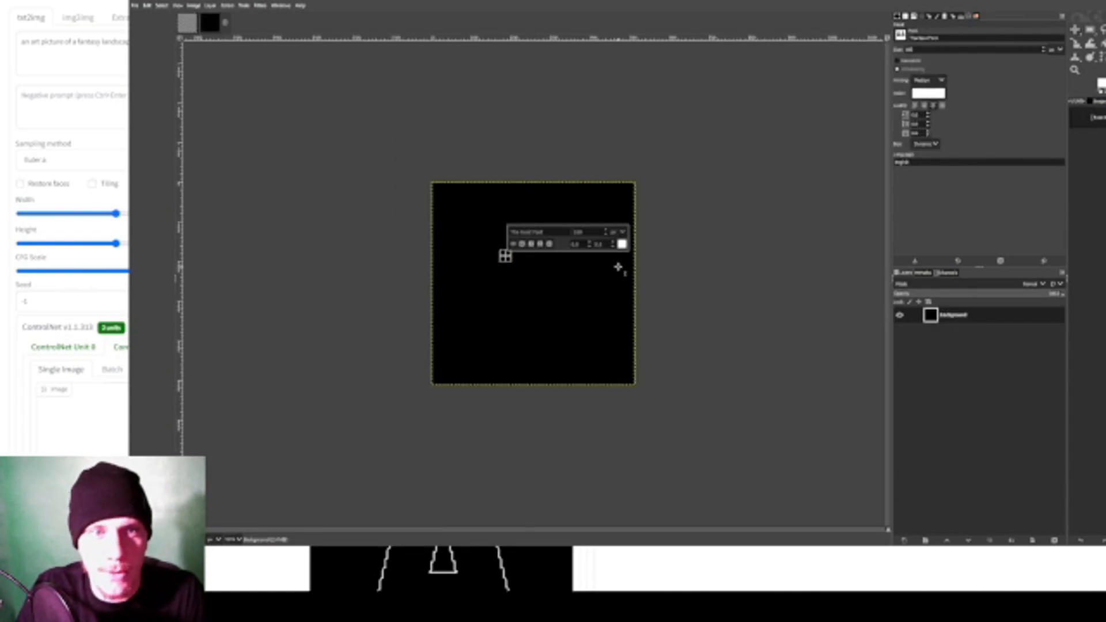
{"action": "type", "text": "SKYSC"}
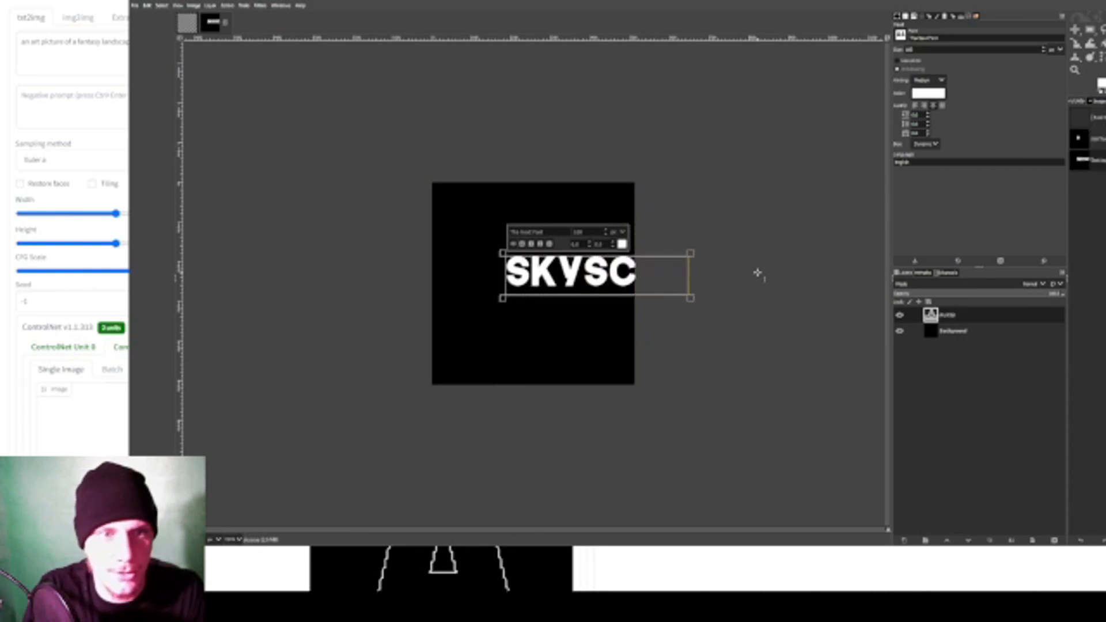
- Move the SKYSCAPER text onto the canvas, scale it down to fit the width and place it in the lower part
{"action": "left_click", "coordinate": [1074, 30]}
{"action": "left_click_drag", "start_coordinate": [674, 232], "coordinate": [584, 232]}
{"action": "key", "text": "shift+s"}
{"action": "left_click_drag", "start_coordinate": [656, 294], "coordinate": [605, 319]}
{"action": "key", "text": "Return"}
{"action": "key", "text": "m"}
- Increase the kerning and baseline offset of the whole SKYSCAPER text and reduce its font size
{"action": "left_click", "coordinate": [1075, 43]}
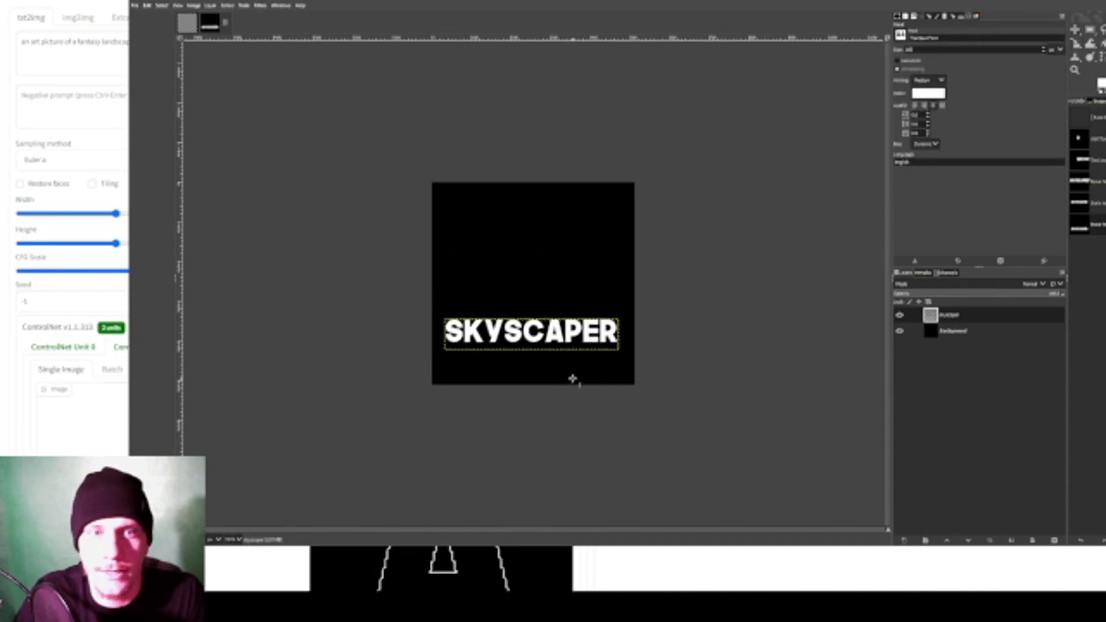
{"action": "left_click", "coordinate": [560, 349]}
{"action": "left_click", "coordinate": [580, 393]}
{"action": "left_click", "coordinate": [545, 327]}
{"action": "key", "text": "ctrl+a"}
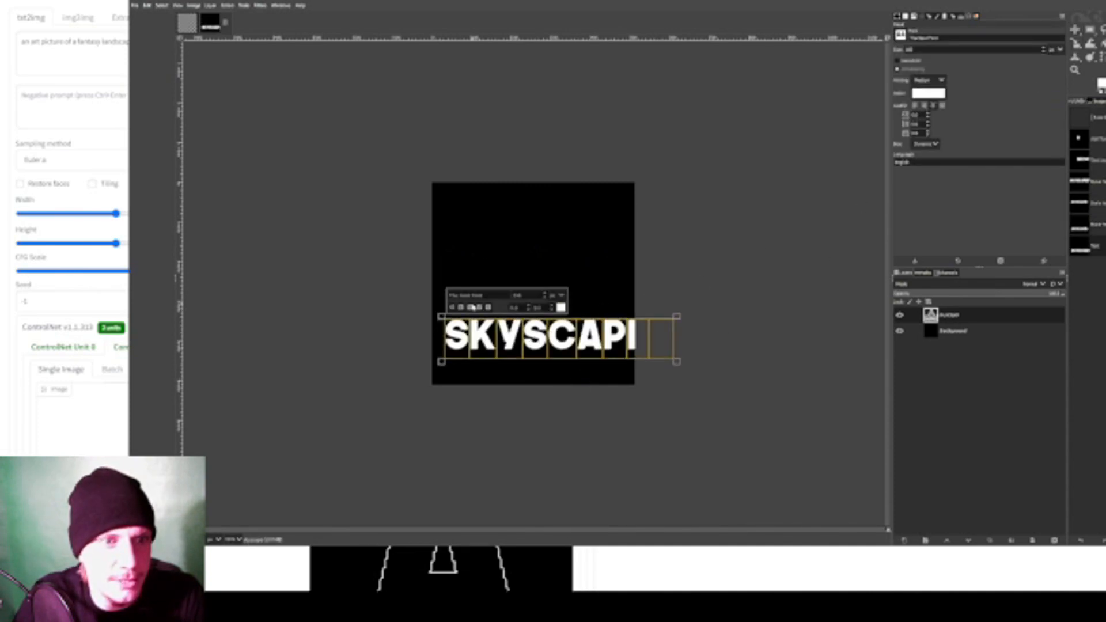
{"action": "left_click", "coordinate": [529, 309]}
{"action": "left_click", "coordinate": [551, 308]}
{"action": "left_click", "coordinate": [530, 308]}
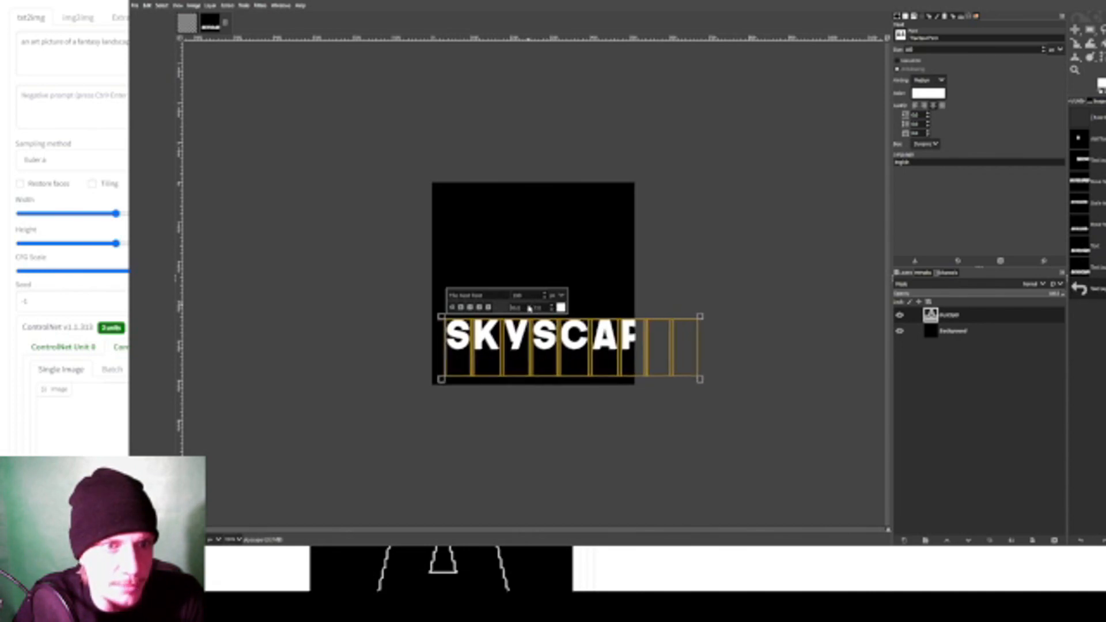
{"action": "left_click", "coordinate": [545, 299]}
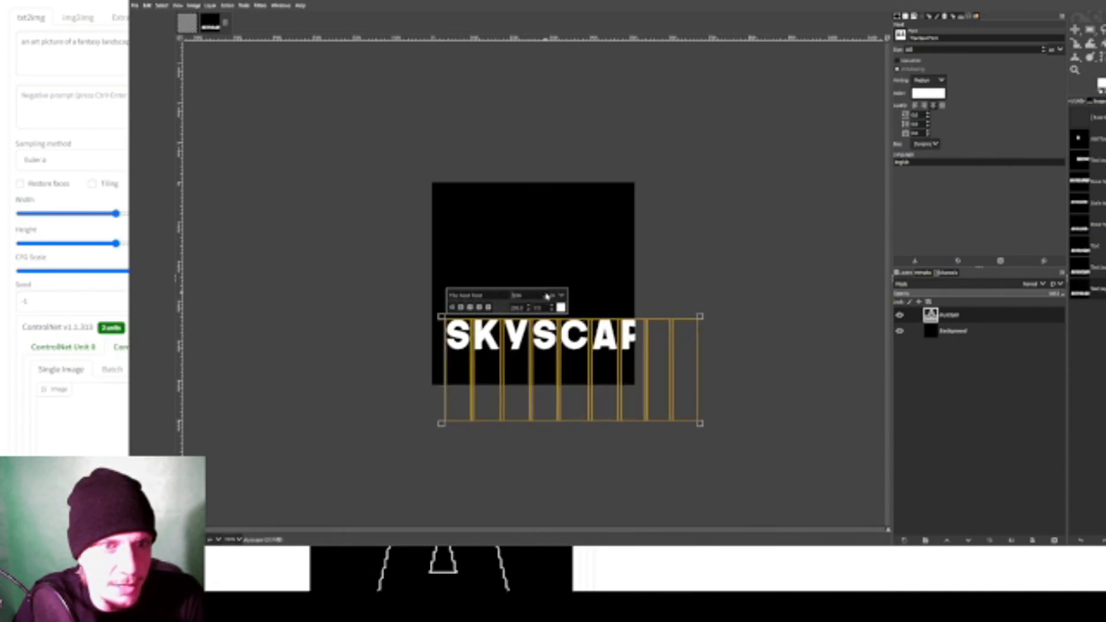
{"action": "left_click", "coordinate": [545, 298]}
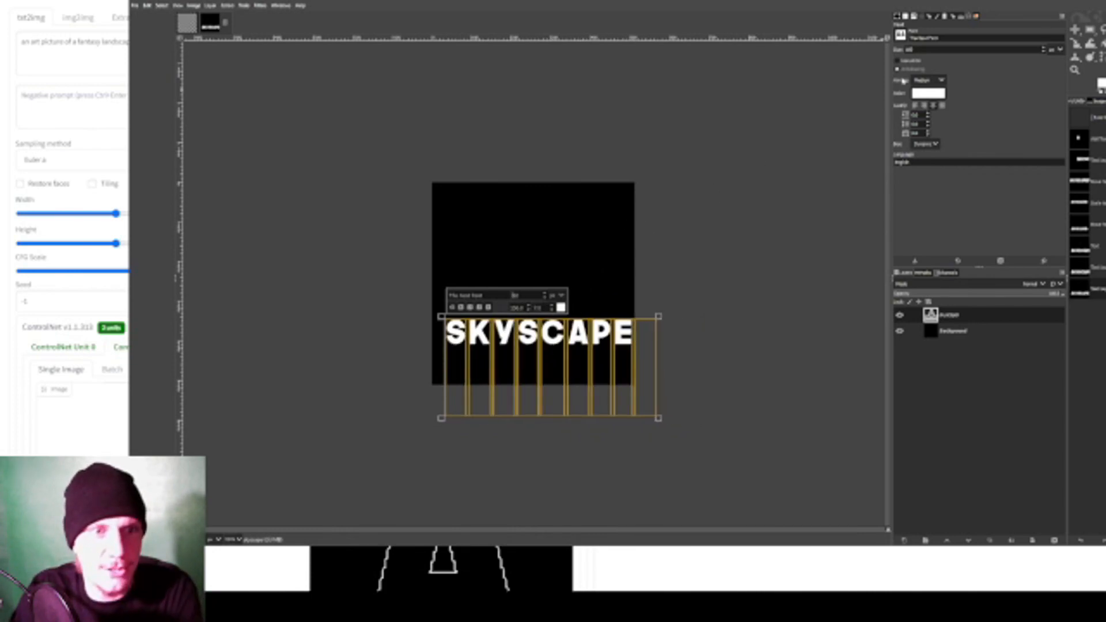
- Move the spaced-out SKYSCAPER text up and left on the canvas and scale it down to fit the width
{"action": "left_click", "coordinate": [1075, 29]}
{"action": "left_click_drag", "start_coordinate": [626, 324], "coordinate": [613, 306]}
{"action": "key", "text": "shift+s"}
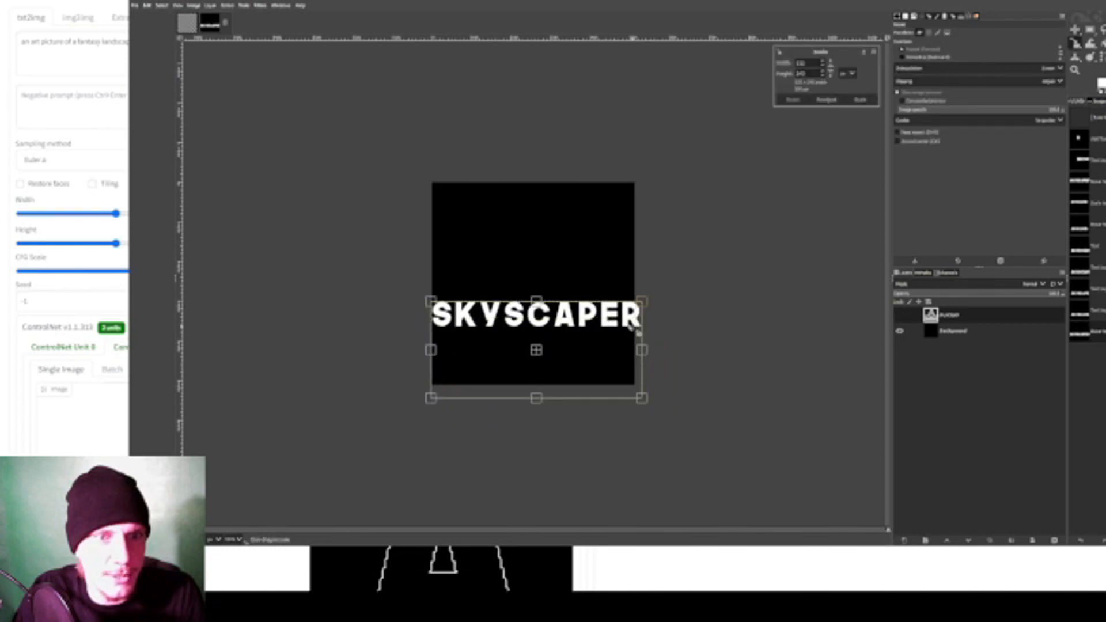
{"action": "left_click_drag", "start_coordinate": [641, 391], "coordinate": [619, 375]}
{"action": "key", "text": "Return"}
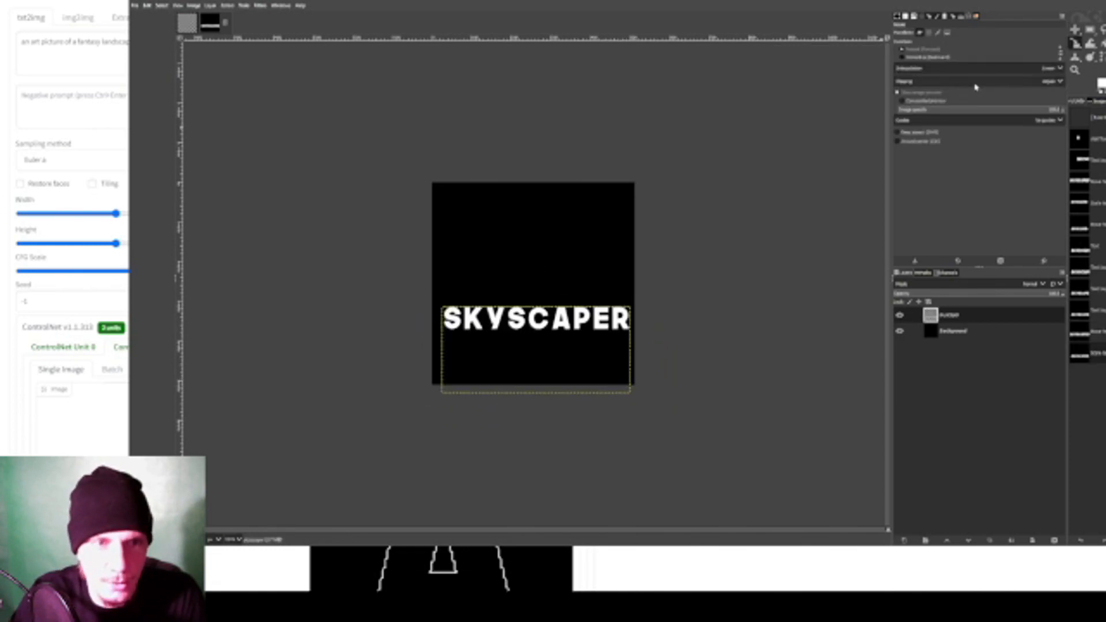
- Switch the Text tool to a tall, condensed font and delete both text layers, leaving only the black background
{"action": "key", "text": "t"}
{"action": "left_click", "coordinate": [454, 239]}
{"action": "type", "text": "T"}
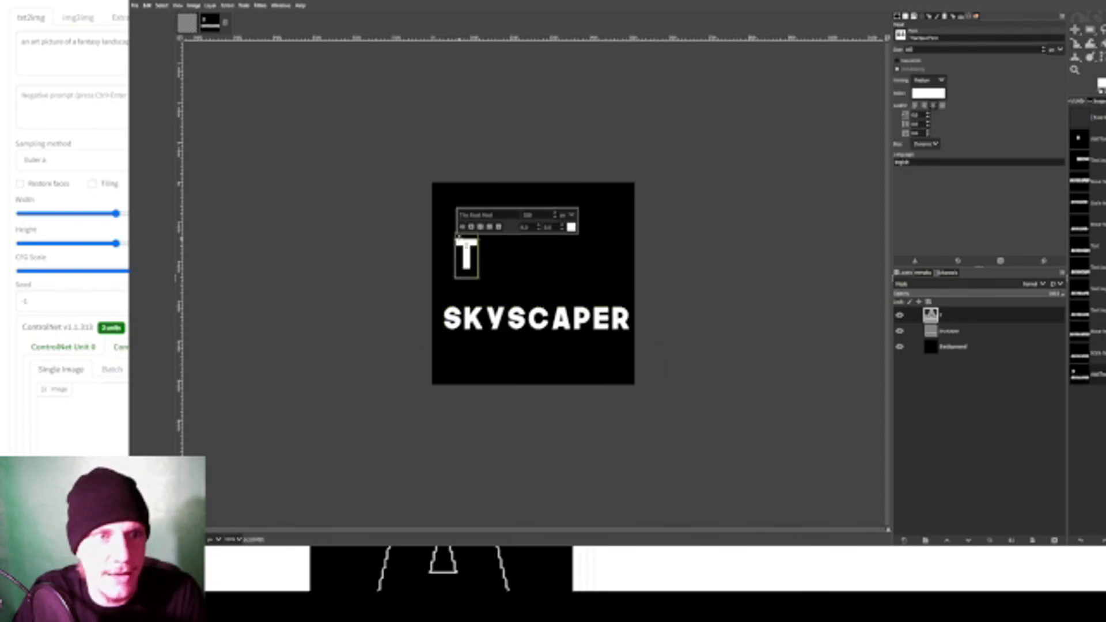
{"action": "key", "text": "BackSpace"}
{"action": "left_click_drag", "start_coordinate": [953, 41], "coordinate": [875, 40]}
{"action": "type", "text": "a"}
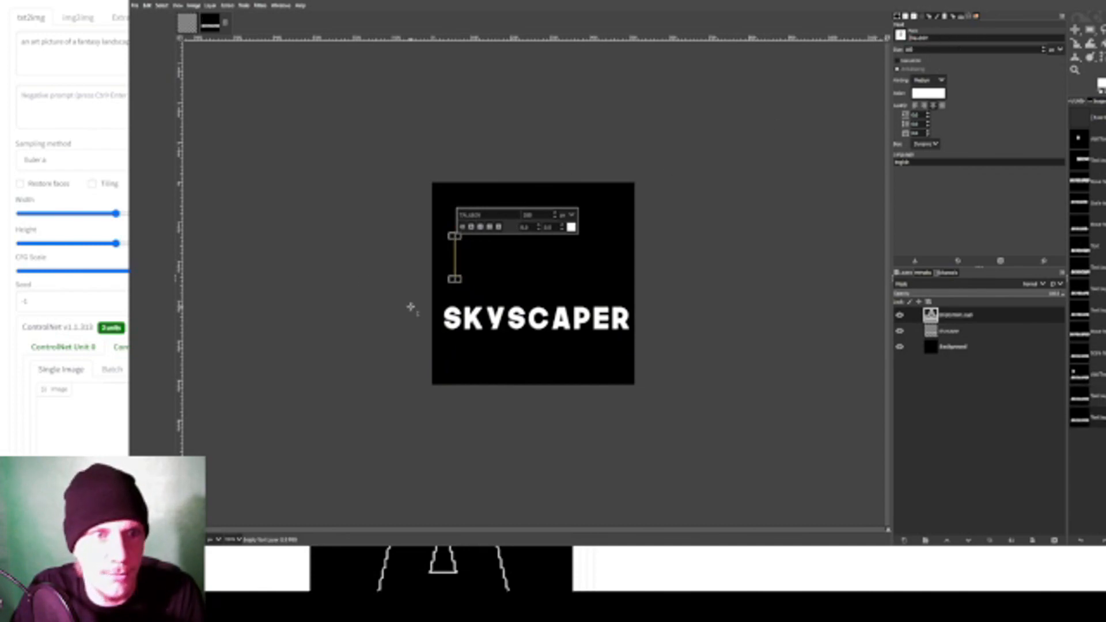
{"action": "left_click", "coordinate": [1054, 540]}
{"action": "left_click", "coordinate": [1055, 540]}
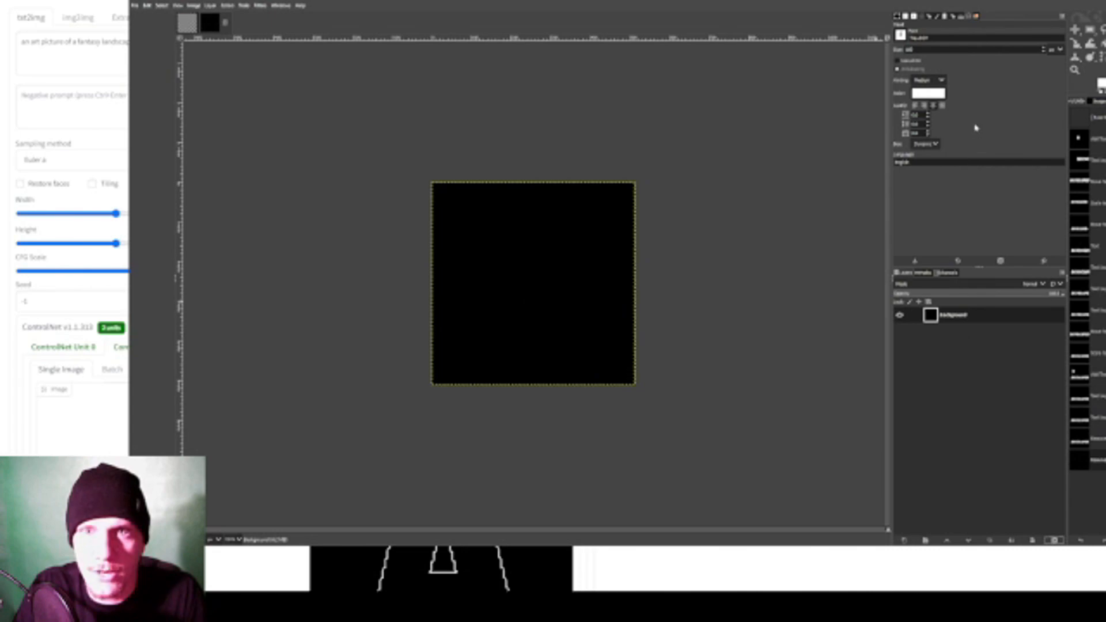
- Add the white text SKYSCAPER in the tall condensed font and set its font size to 300 px
{"action": "left_click", "coordinate": [456, 294]}
{"action": "type", "text": "akyscraper"}
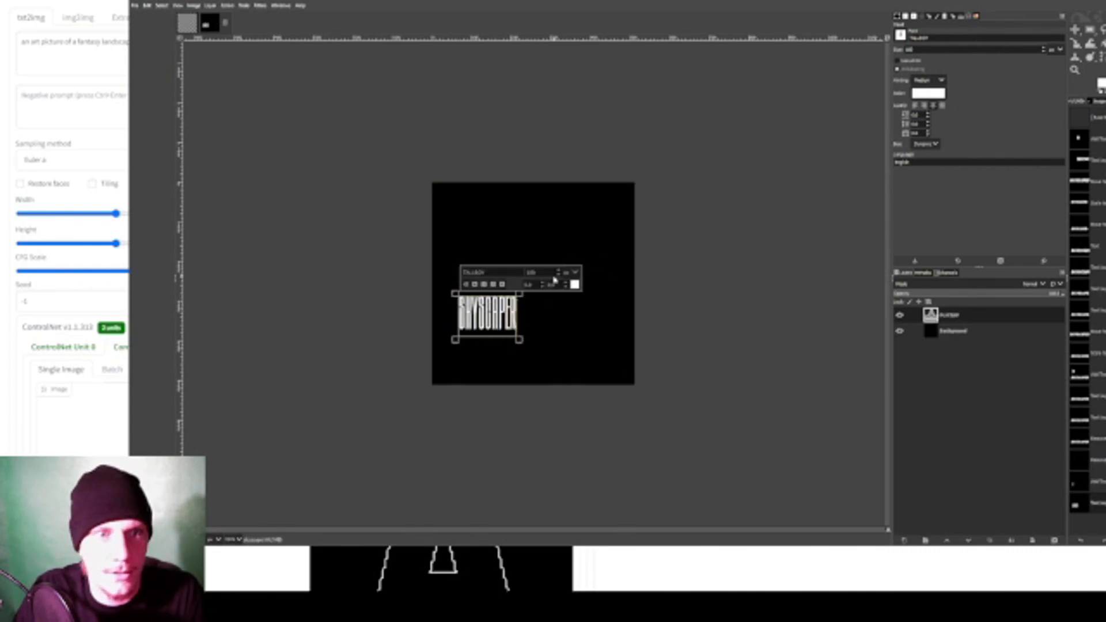
{"action": "key", "text": "ctrl+a"}
{"action": "key", "text": "Return"}
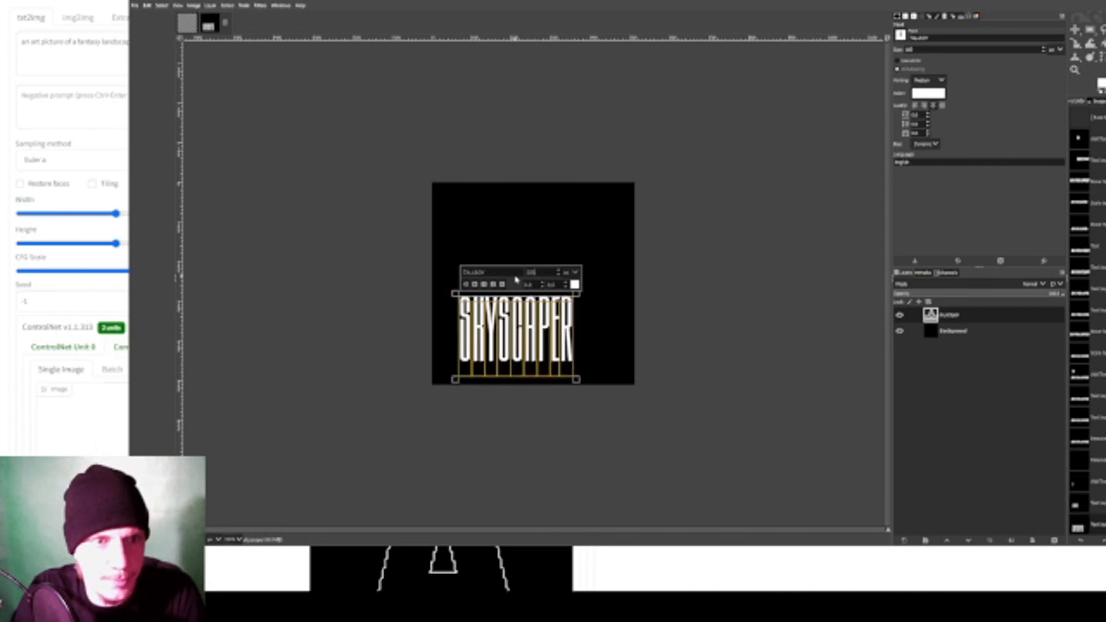
{"action": "left_click_drag", "start_coordinate": [551, 271], "coordinate": [507, 272]}
{"action": "type", "text": "300"}
{"action": "key", "text": "Return"}
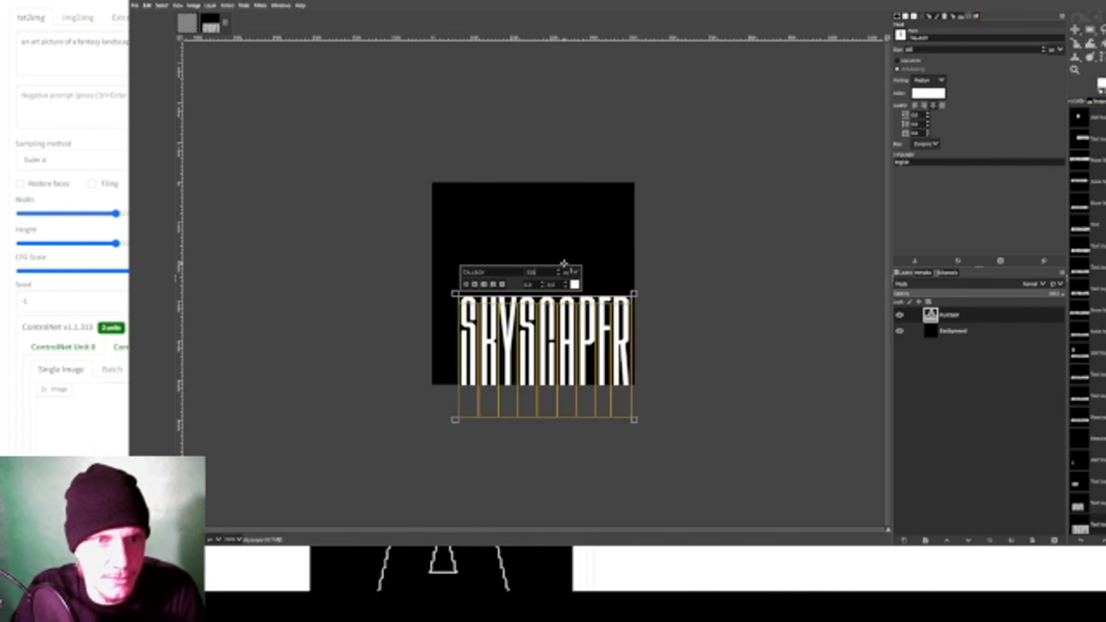
- Move the SKYSCAPER text inside the canvas, scale it taller and centre it horizontally on the black background
{"action": "left_click", "coordinate": [1074, 29]}
{"action": "left_click_drag", "start_coordinate": [612, 401], "coordinate": [603, 353]}
{"action": "key", "text": "shift+s"}
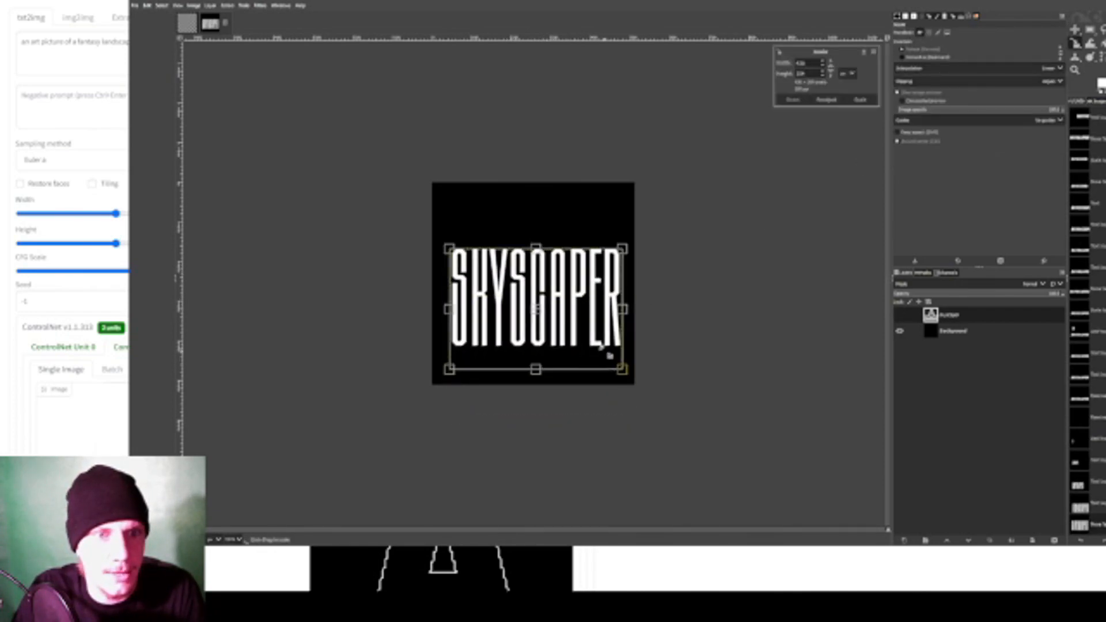
{"action": "left_click_drag", "start_coordinate": [539, 240], "coordinate": [541, 198]}
{"action": "key", "text": "Return"}
{"action": "key", "text": "m"}
{"action": "left_click_drag", "start_coordinate": [584, 278], "coordinate": [580, 295]}
{"action": "mouse_move", "coordinate": [536, 238]}
{"action": "left_mouse_down"}
{"action": "mouse_move", "coordinate": [539, 268]}
{"action": "mouse_move", "coordinate": [541, 241]}
{"action": "left_mouse_up"}
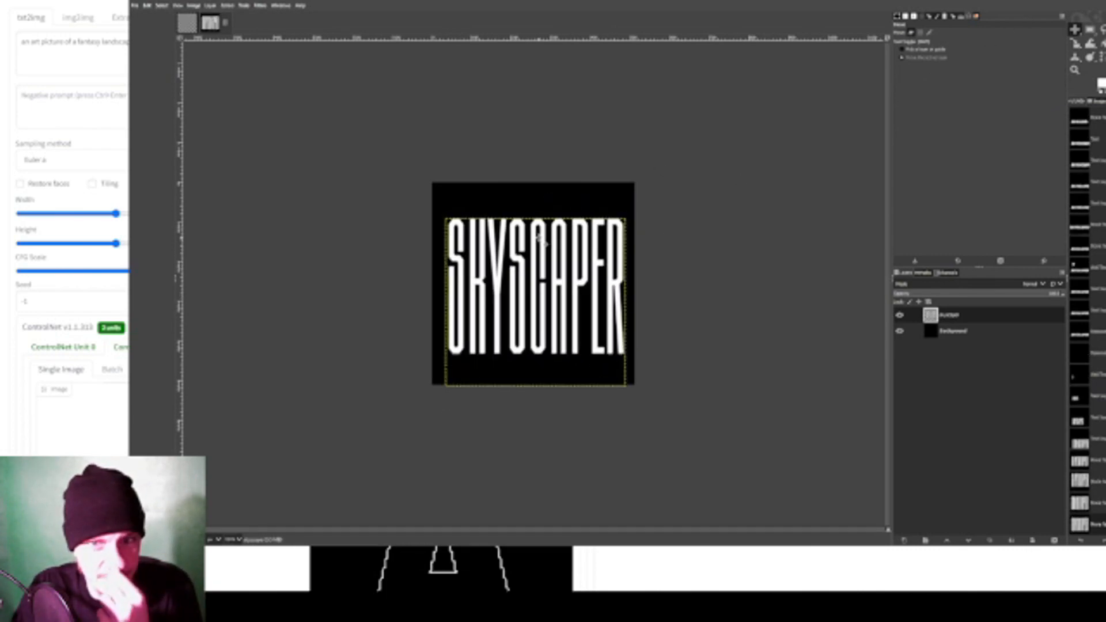
- Select the background layer and export the image as skyscaper.png
{"action": "left_click", "coordinate": [1003, 331]}
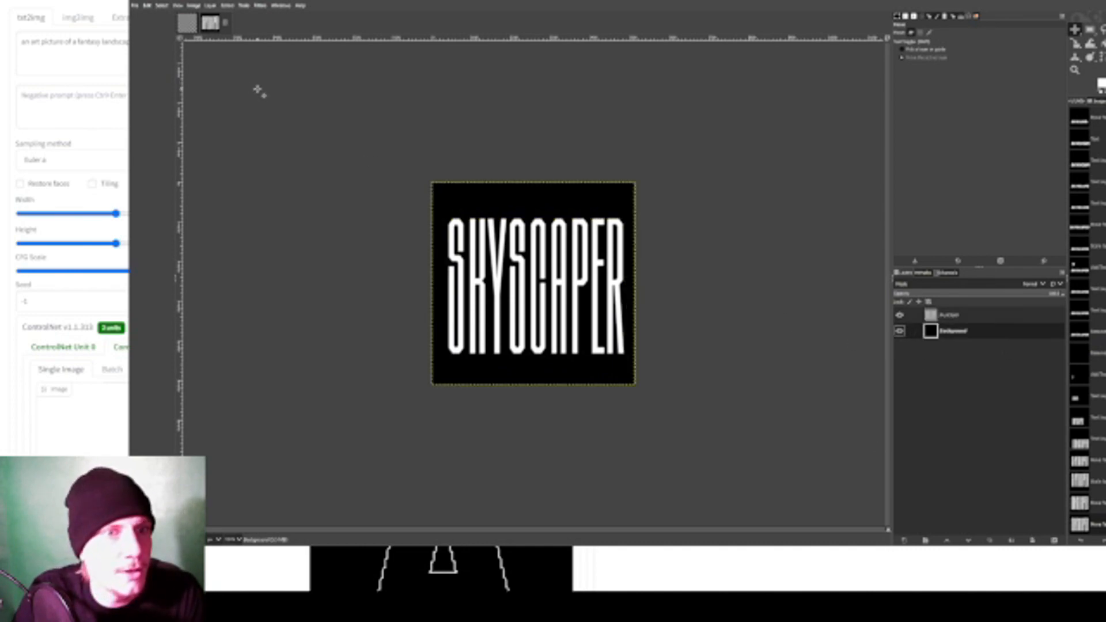
{"action": "left_click", "coordinate": [135, 5]}
{"action": "left_click", "coordinate": [180, 142]}
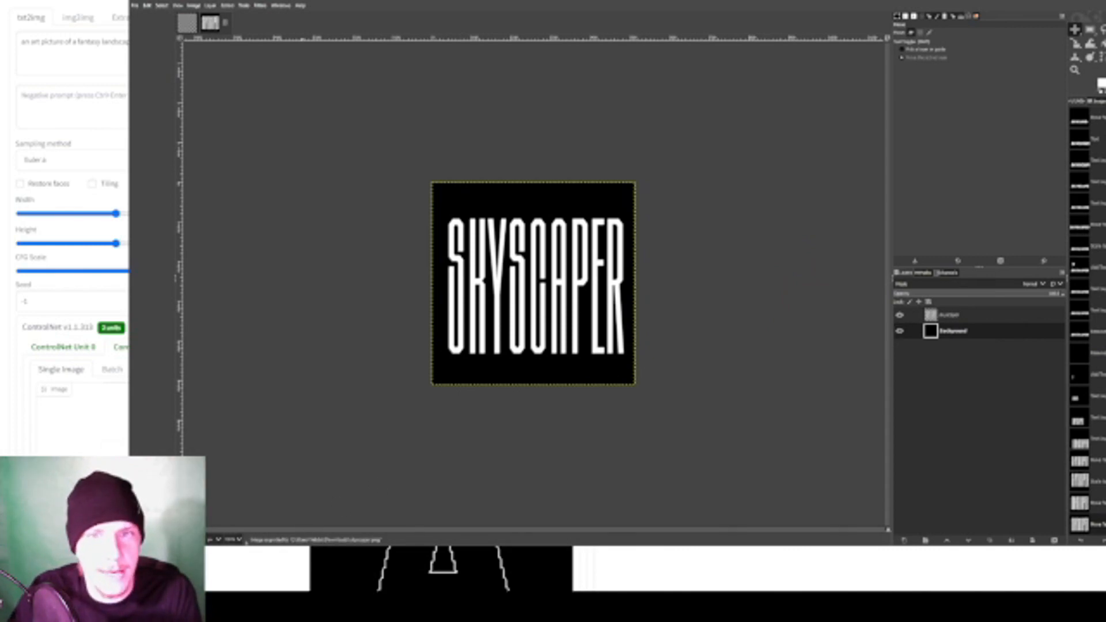
{"action": "scroll", "coordinate": [69, 230], "scroll_direction": "down", "scroll_amount": 1}
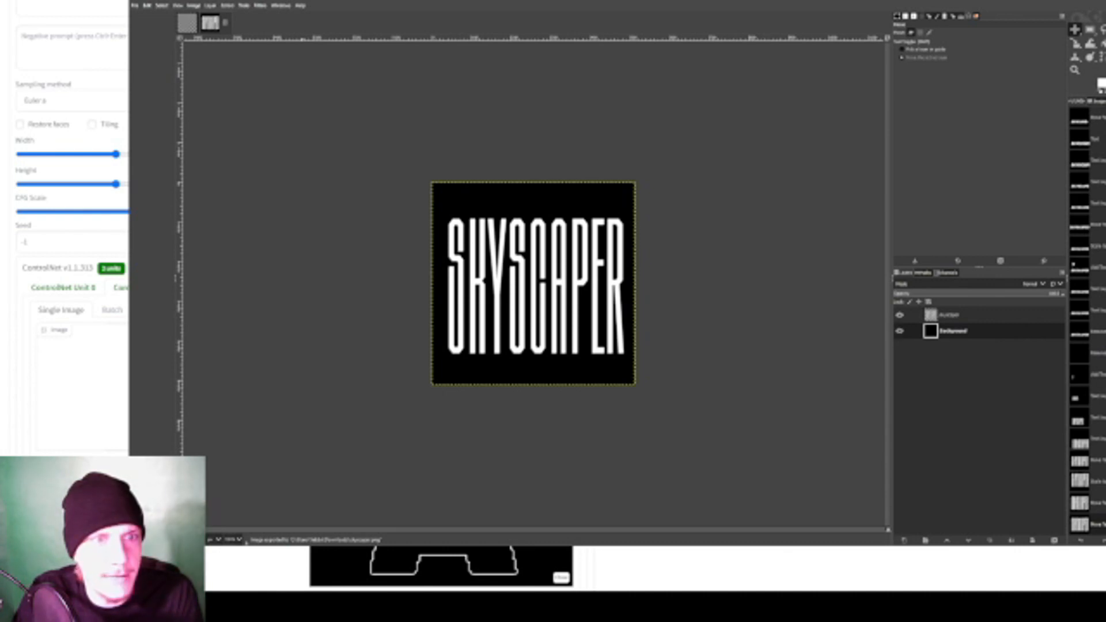
{"action": "scroll", "coordinate": [69, 231], "scroll_direction": "up", "scroll_amount": 1}
{"action": "scroll", "coordinate": [69, 231], "scroll_direction": "down", "scroll_amount": 1}
{"action": "scroll", "coordinate": [69, 230], "scroll_direction": "up", "scroll_amount": 1}
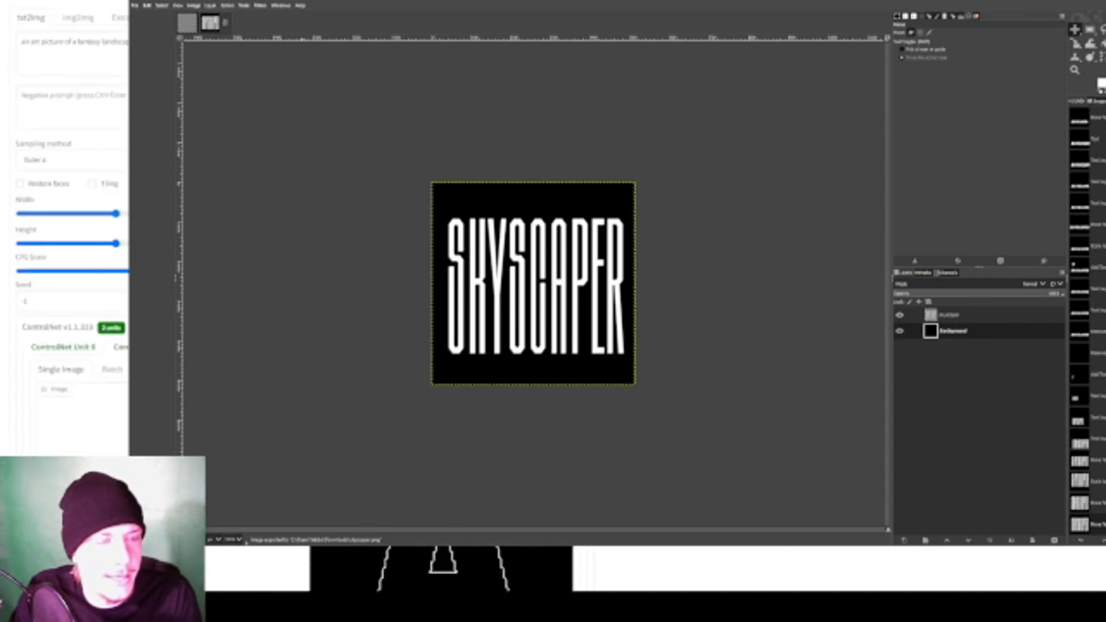
{"action": "scroll", "coordinate": [102, 120], "scroll_direction": "down", "scroll_amount": 2}
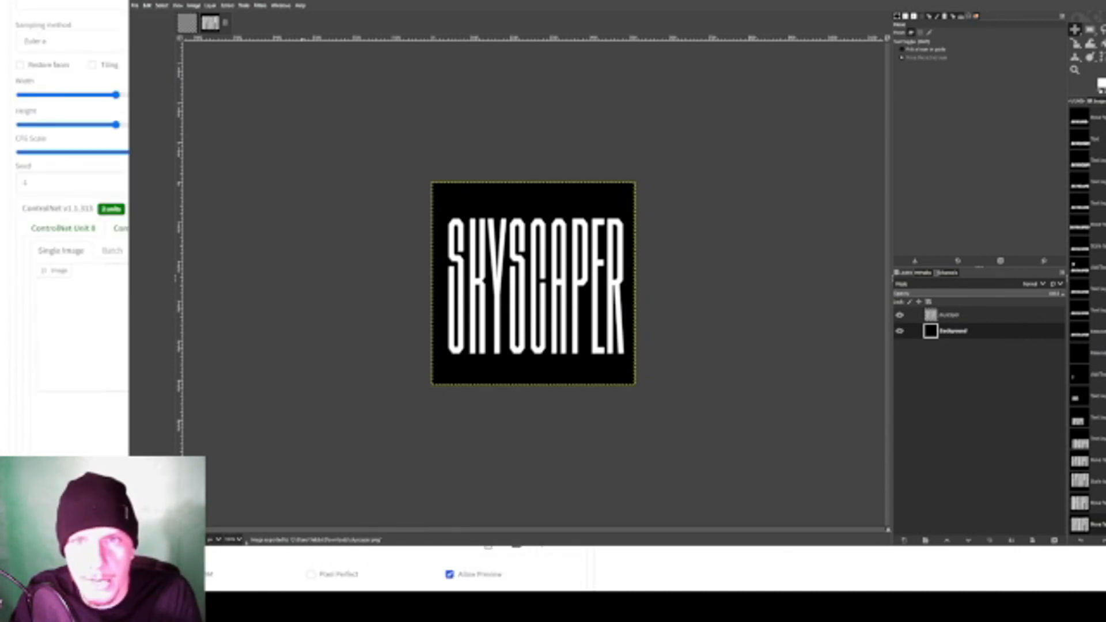
{"action": "scroll", "coordinate": [69, 231], "scroll_direction": "up", "scroll_amount": 2}
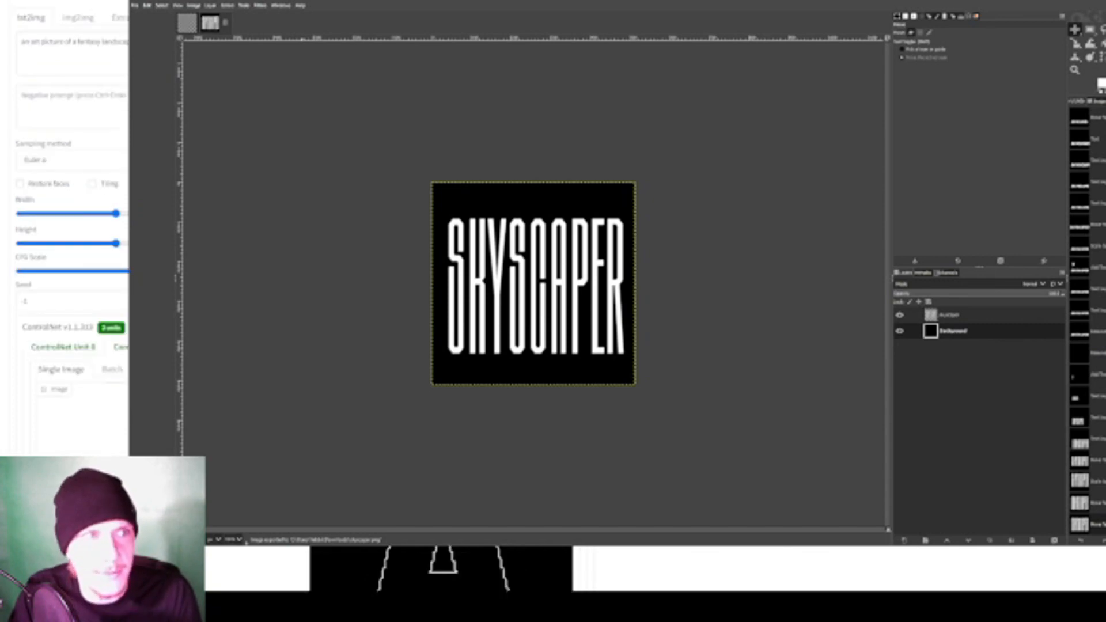
{"action": "scroll", "coordinate": [77, 363], "scroll_direction": "down", "scroll_amount": 3}
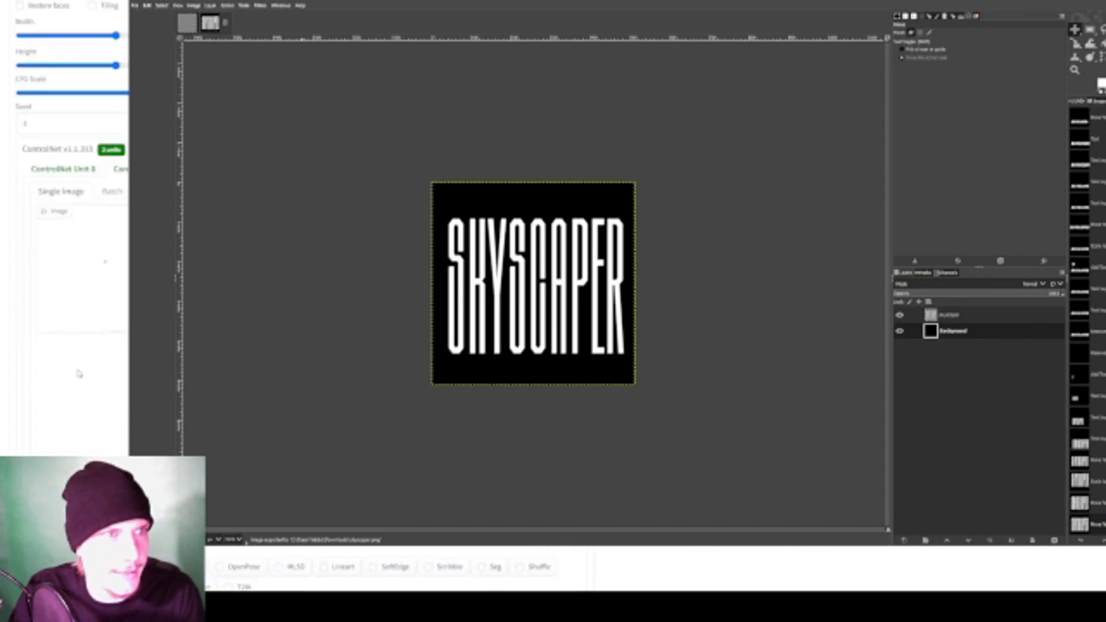
{"action": "scroll", "coordinate": [77, 363], "scroll_direction": "down", "scroll_amount": 2}
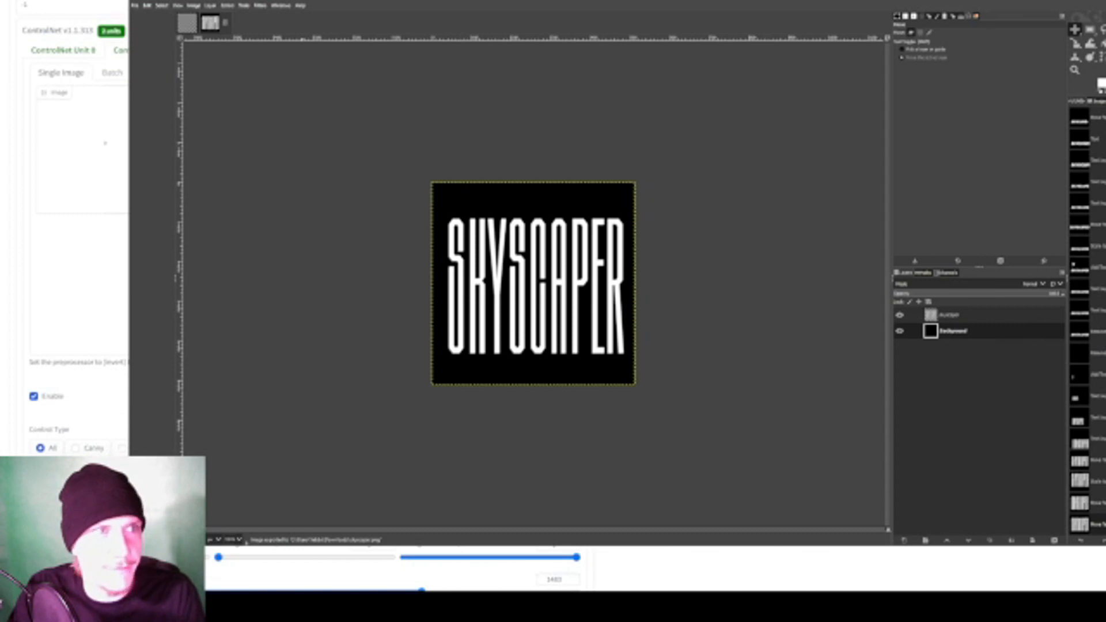
- Reload the Stable Diffusion web UI page to reset its settings and switch to it
{"action": "key", "text": "F5"}
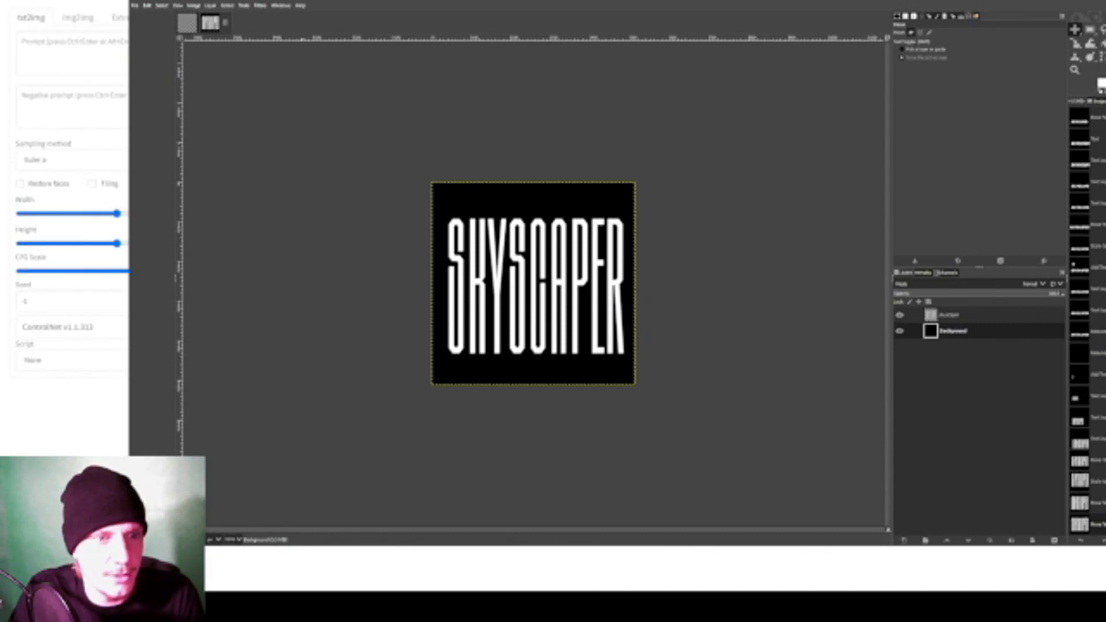
{"action": "key", "text": "alt+Tab"}
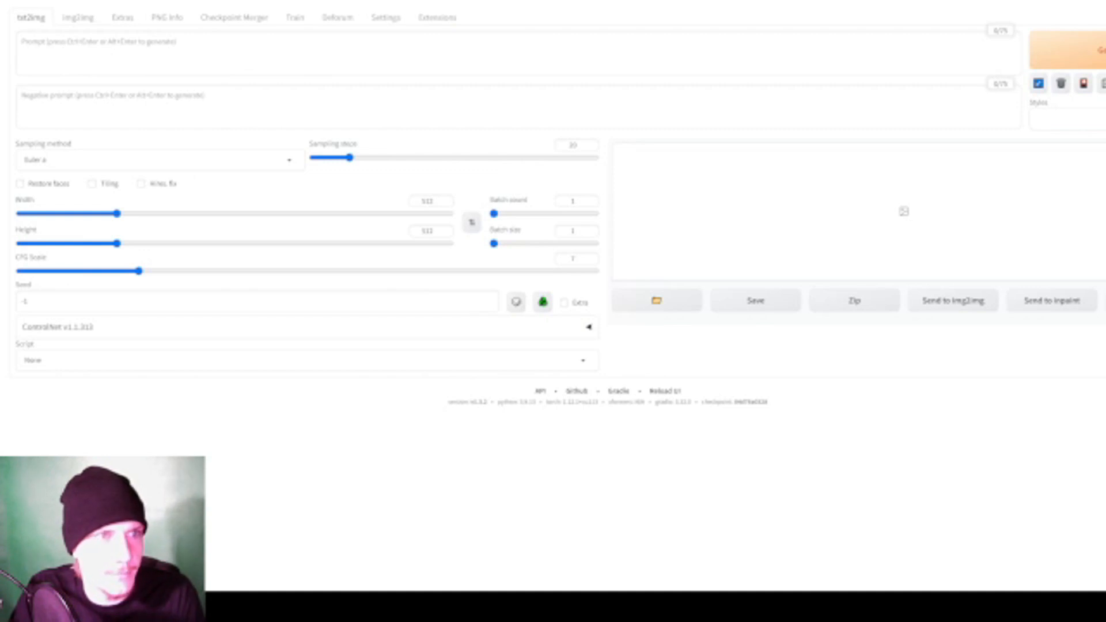
- Generate an image from the prompt "skyscaper horizon skyline cityscape gorgeous" and view it enlarged
{"action": "left_click", "coordinate": [155, 48]}
{"action": "type", "text": "skyscra"}
{"action": "type", "text": "per hood"}
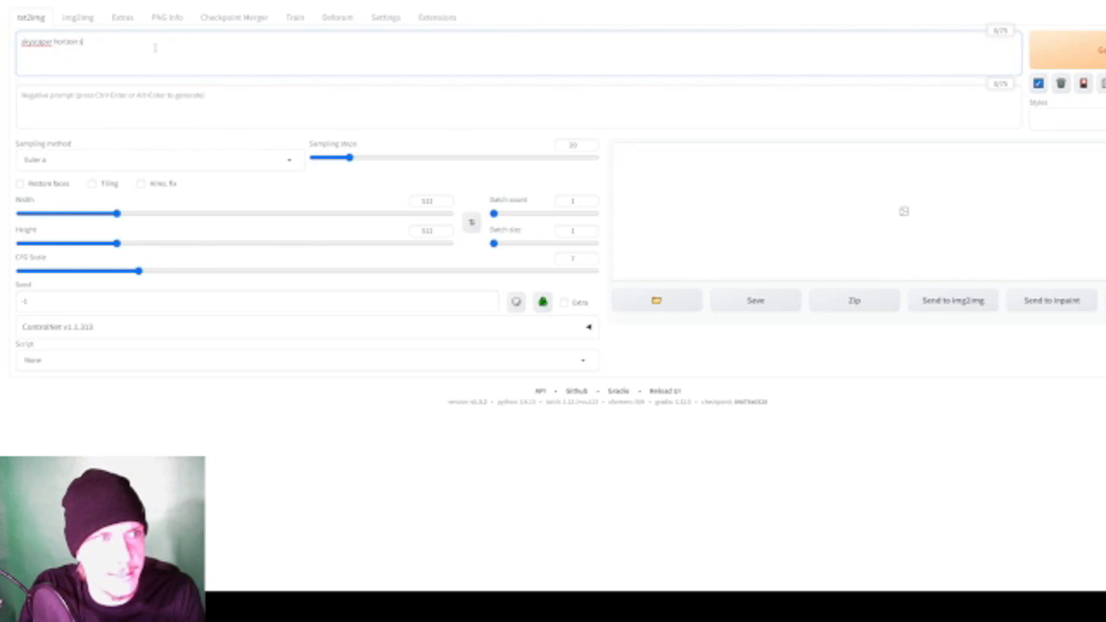
{"action": "type", "text": "cape gorgeous"}
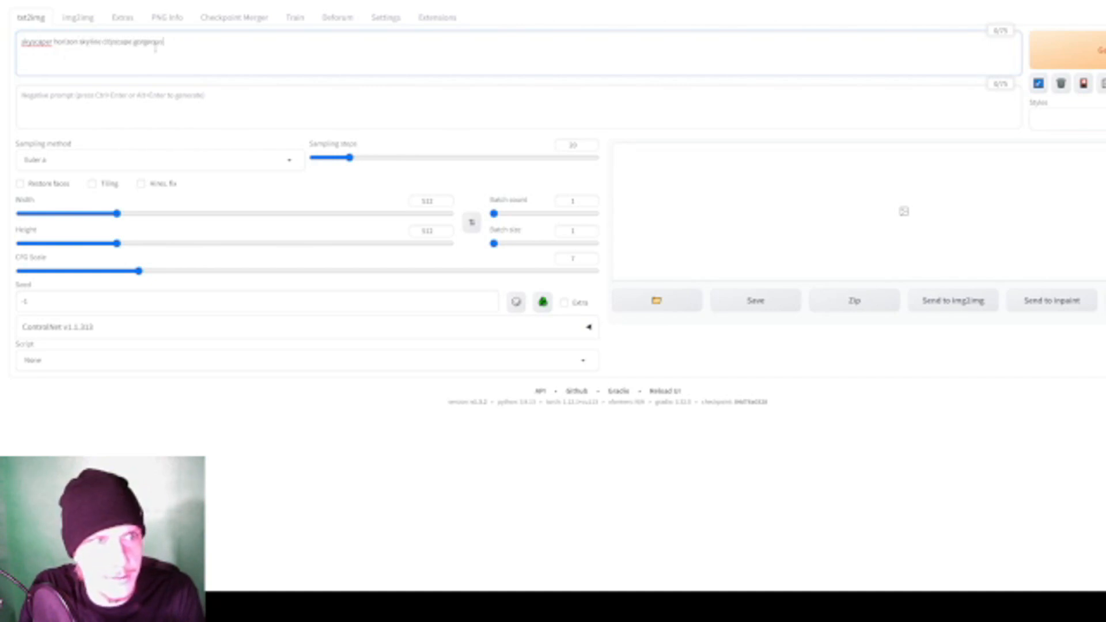
{"action": "key", "text": "ctrl+Return"}
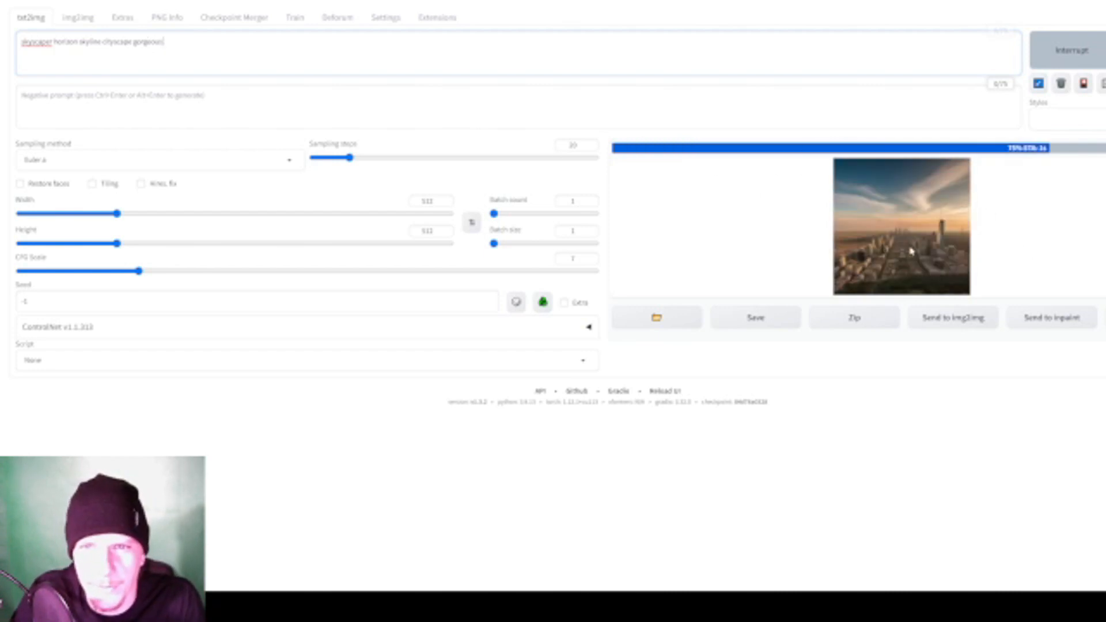
{"action": "left_click", "coordinate": [947, 280]}
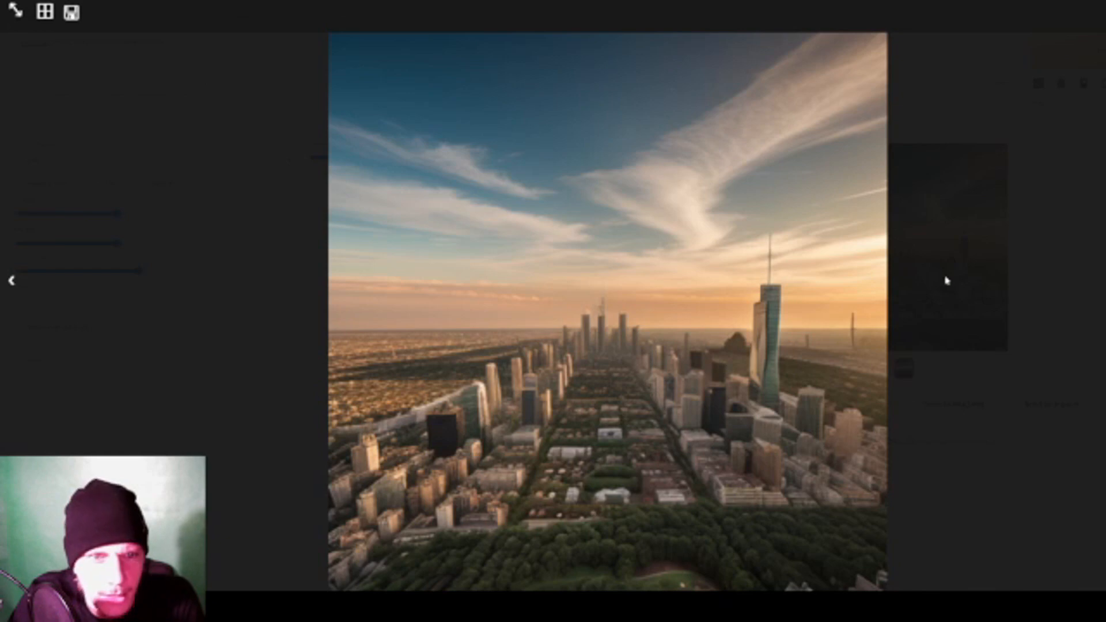
{"action": "left_click", "coordinate": [979, 274]}
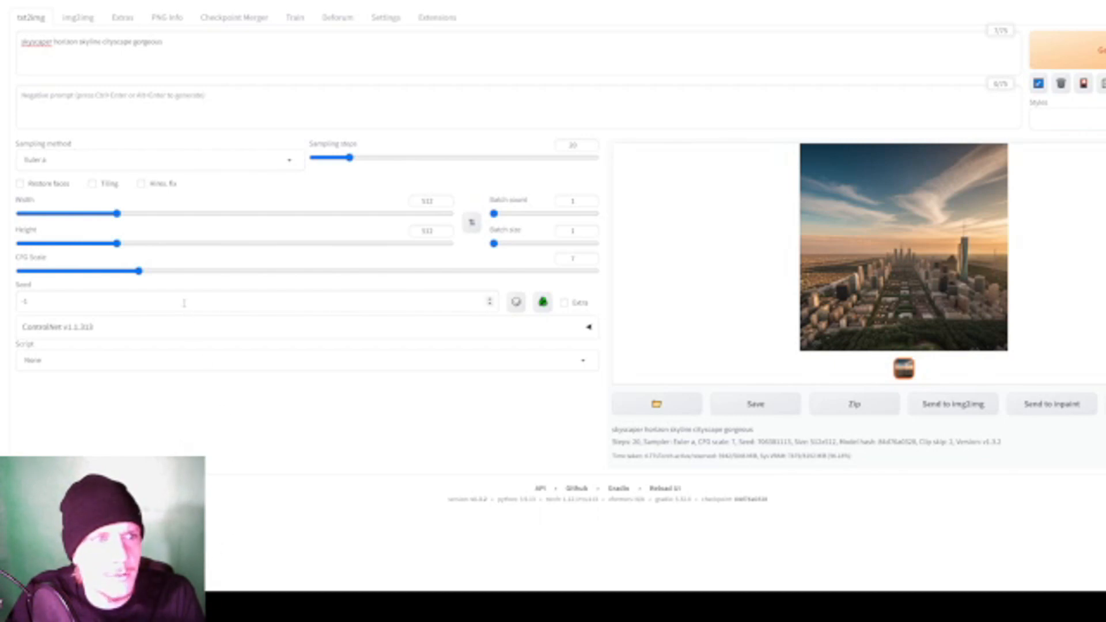
- Expand the ControlNet section and load the SKYSCAPER text image into Unit 0 with the unit enabled
{"action": "left_click", "coordinate": [186, 325]}
{"action": "scroll", "coordinate": [251, 348], "scroll_direction": "down", "scroll_amount": 2}
{"action": "scroll", "coordinate": [251, 348], "scroll_direction": "down", "scroll_amount": 2}
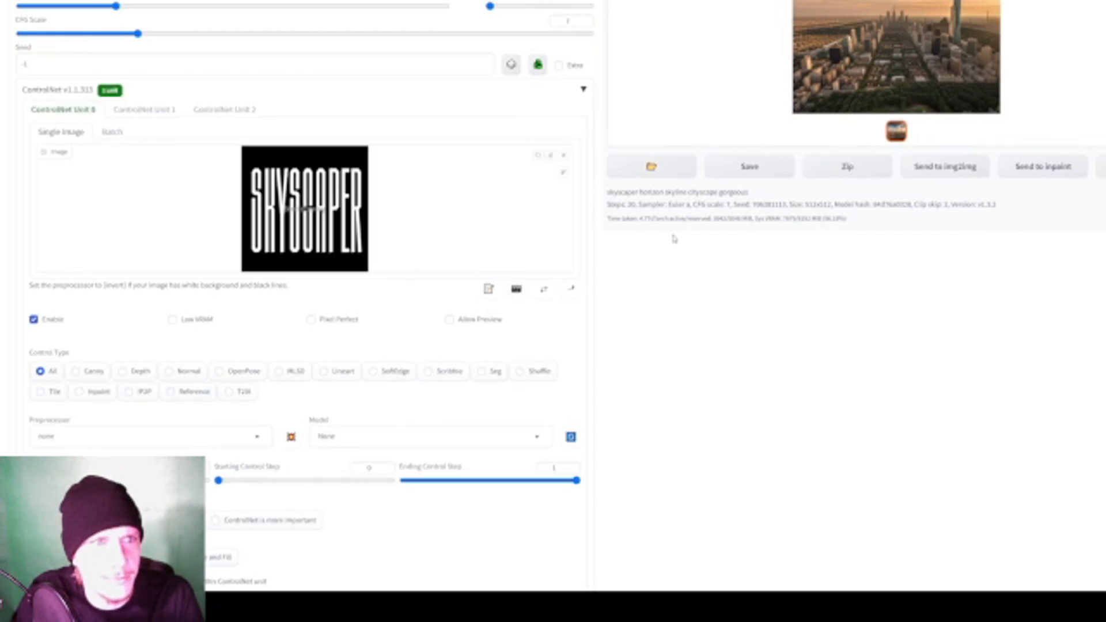
{"action": "scroll", "coordinate": [615, 237], "scroll_direction": "up", "scroll_amount": 1}
{"action": "scroll", "coordinate": [615, 237], "scroll_direction": "down", "scroll_amount": 3}
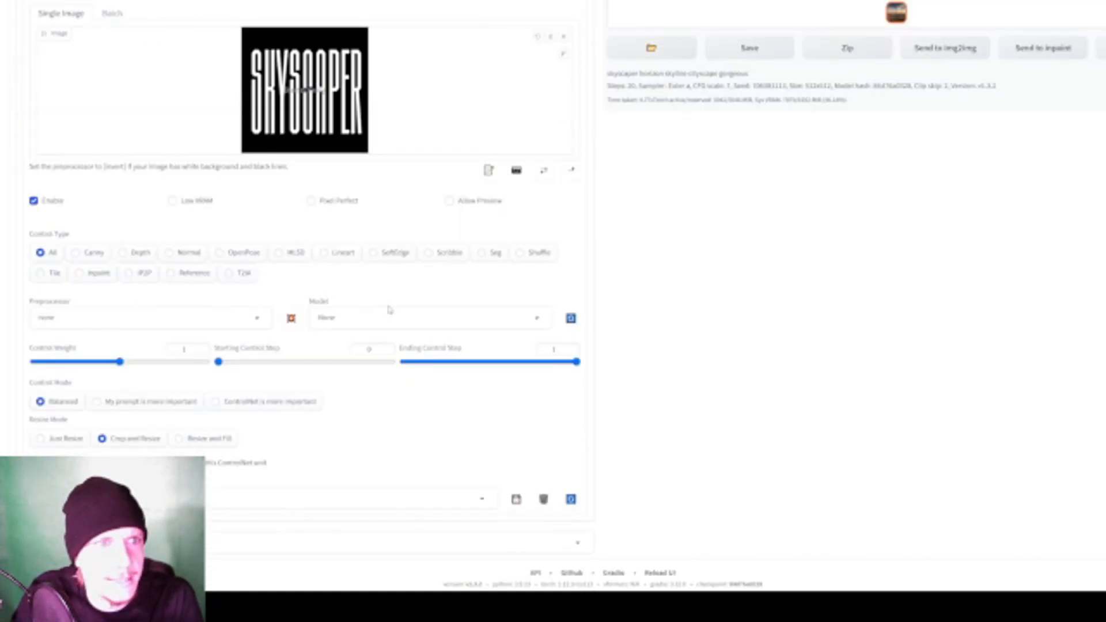
- Toggle ControlNet Unit 0 off and back on
{"action": "left_click", "coordinate": [34, 200]}
{"action": "left_click", "coordinate": [34, 200]}
{"action": "scroll", "coordinate": [122, 295], "scroll_direction": "up", "scroll_amount": 2}
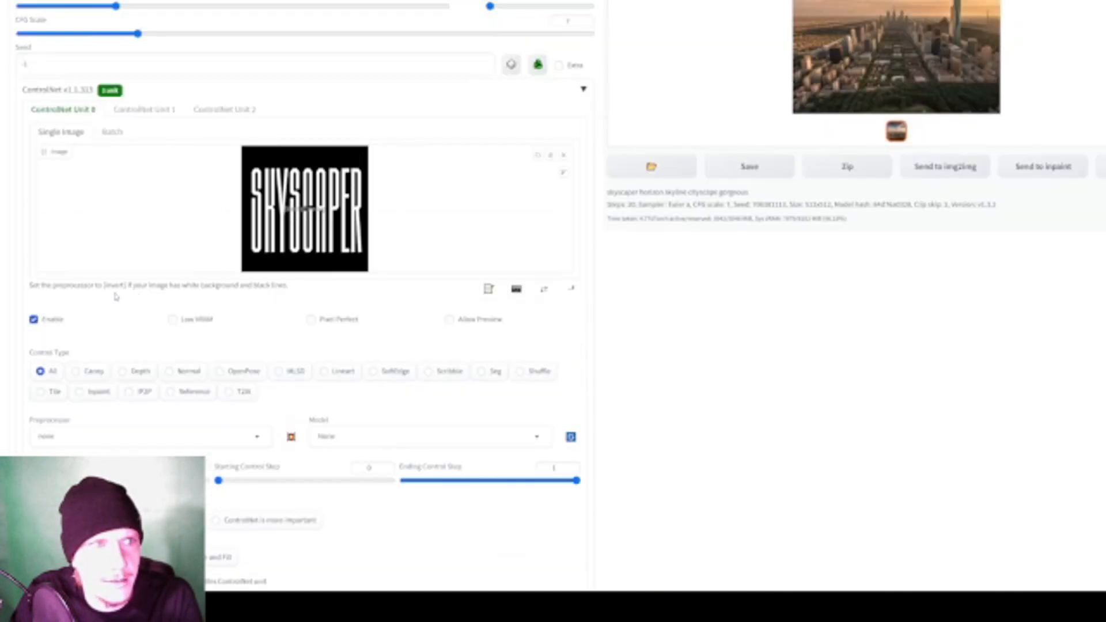
{"action": "scroll", "coordinate": [53, 273], "scroll_direction": "down", "scroll_amount": 1}
{"action": "left_click", "coordinate": [35, 259]}
{"action": "left_click", "coordinate": [34, 259]}
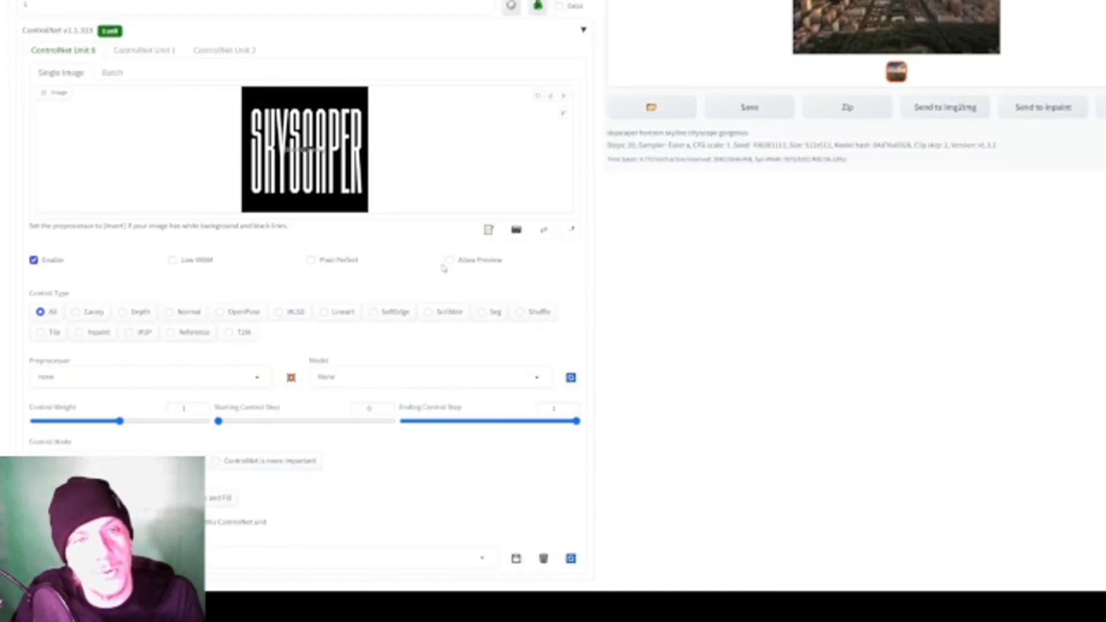
{"action": "scroll", "coordinate": [82, 311], "scroll_direction": "down", "scroll_amount": 1}
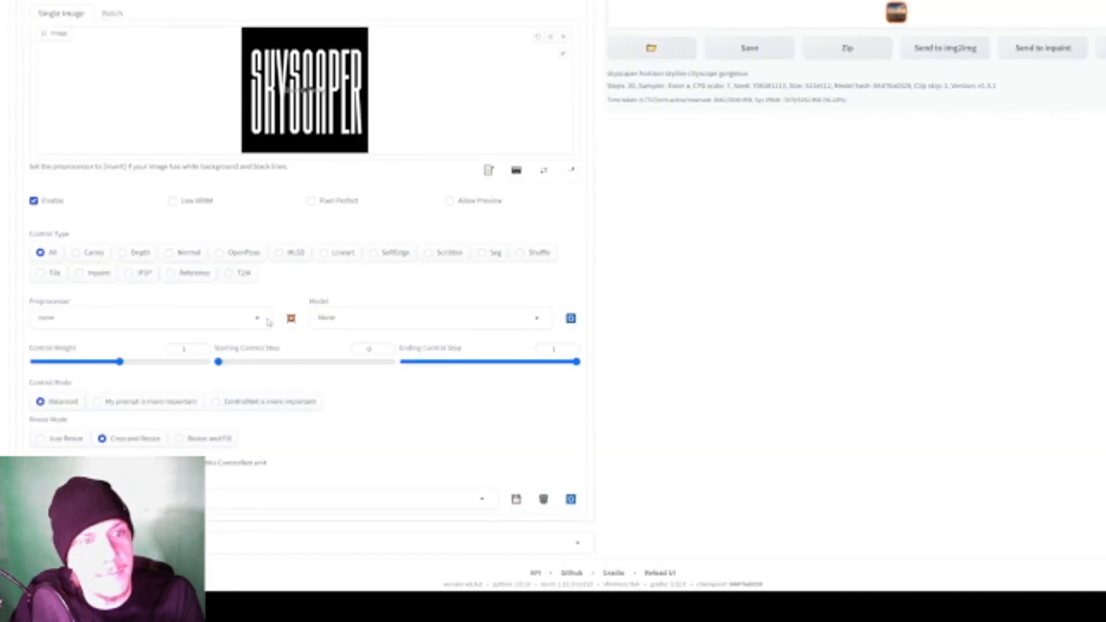
- Allow the preprocessor preview in ControlNet Unit 0 and choose the control_v11e_sd15_ip2p model
{"action": "left_click", "coordinate": [450, 201]}
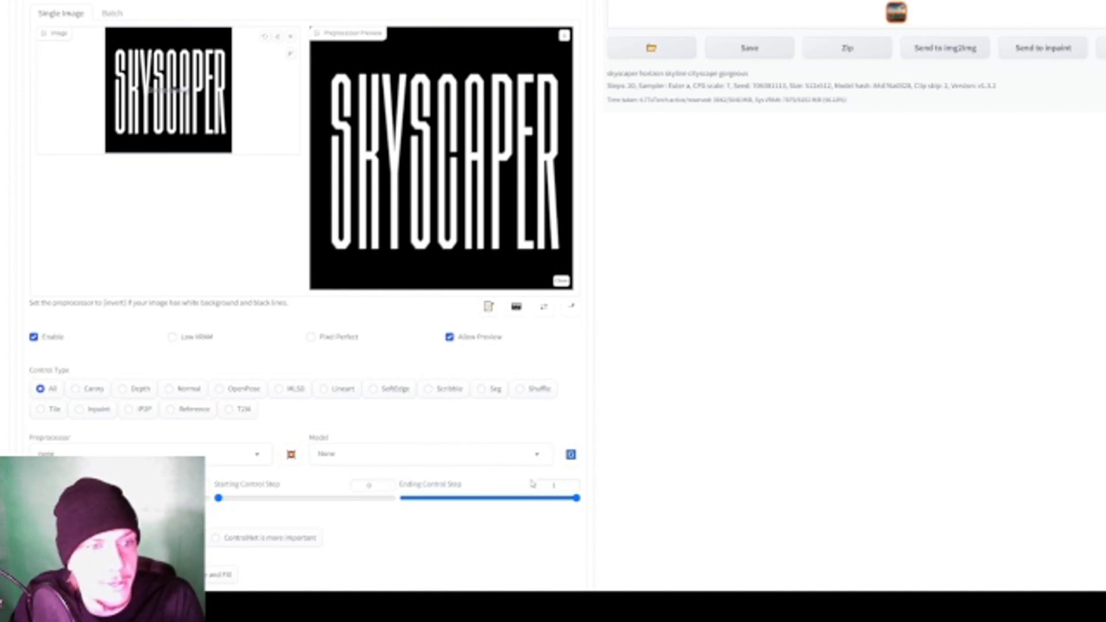
{"action": "left_click", "coordinate": [546, 457]}
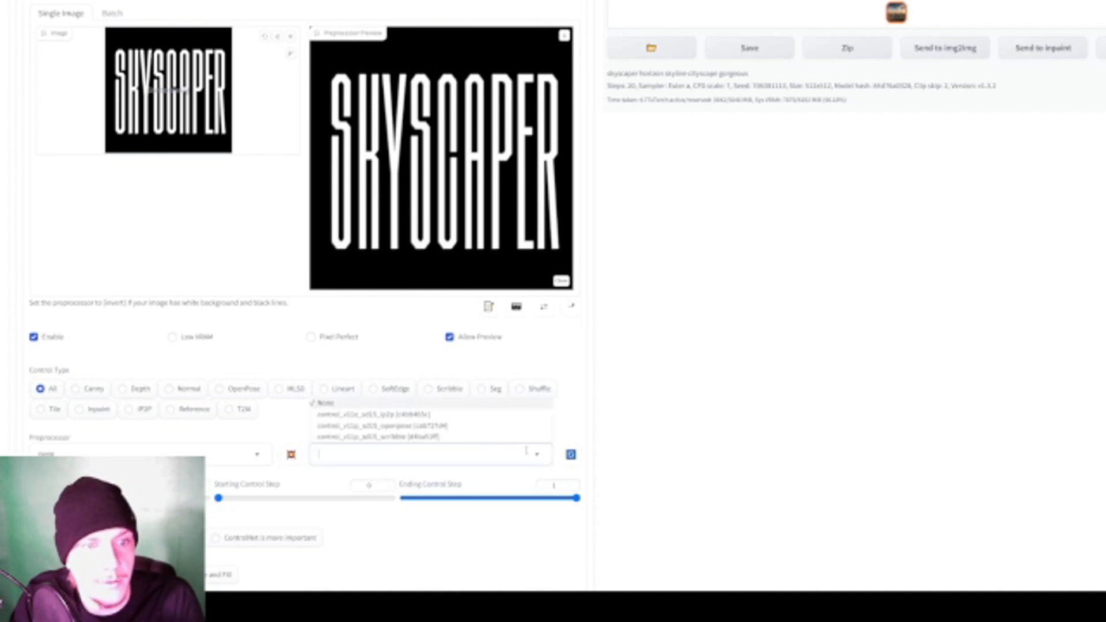
{"action": "left_click", "coordinate": [419, 415]}
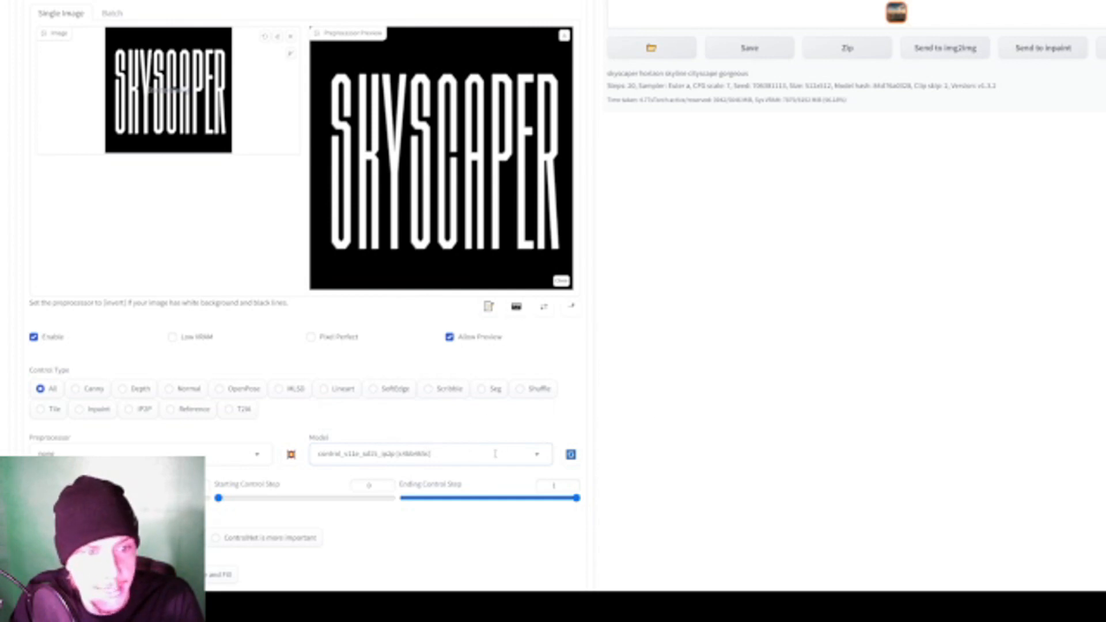
- Set Unit 0's control weight to 2 and its control mode to "ControlNet is more important"
{"action": "scroll", "coordinate": [687, 441], "scroll_direction": "down", "scroll_amount": 2}
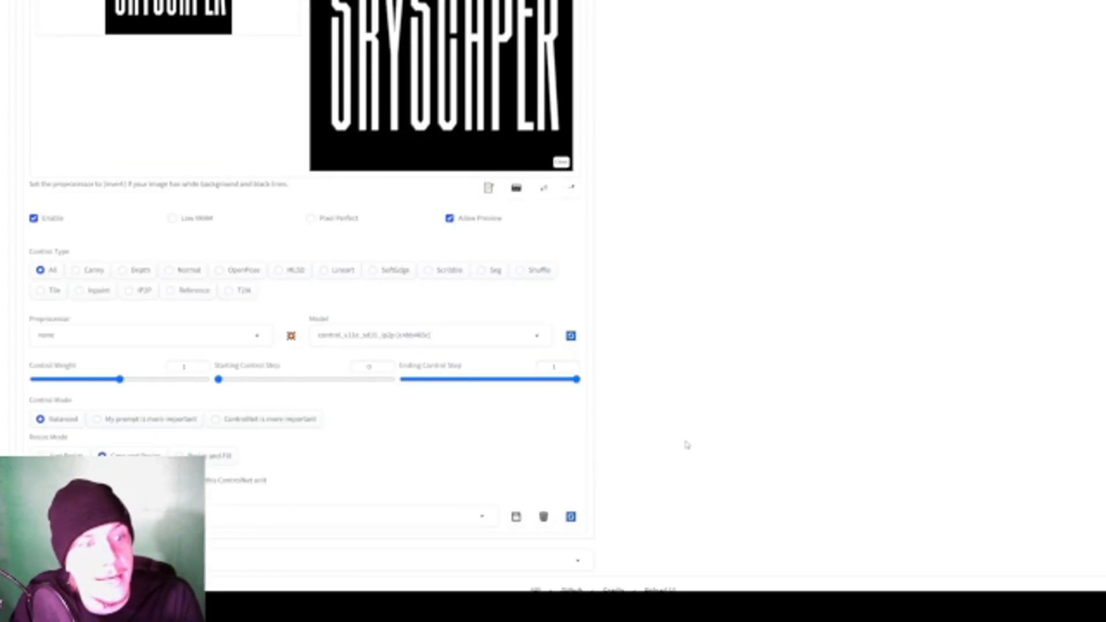
{"action": "left_click_drag", "start_coordinate": [119, 379], "coordinate": [230, 382]}
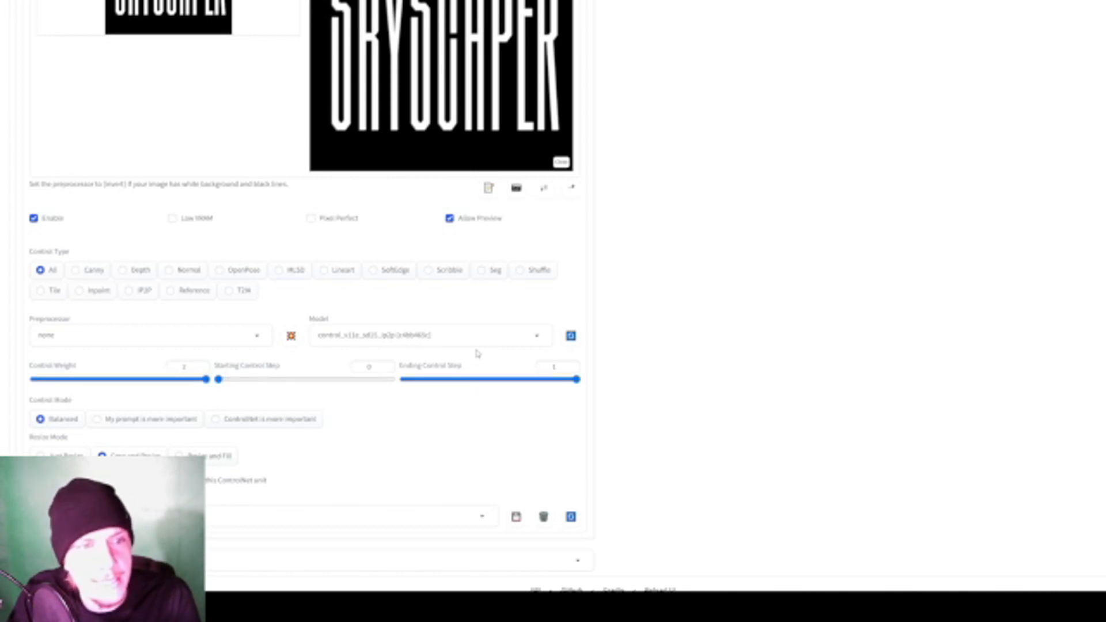
{"action": "scroll", "coordinate": [476, 353], "scroll_direction": "up", "scroll_amount": 1}
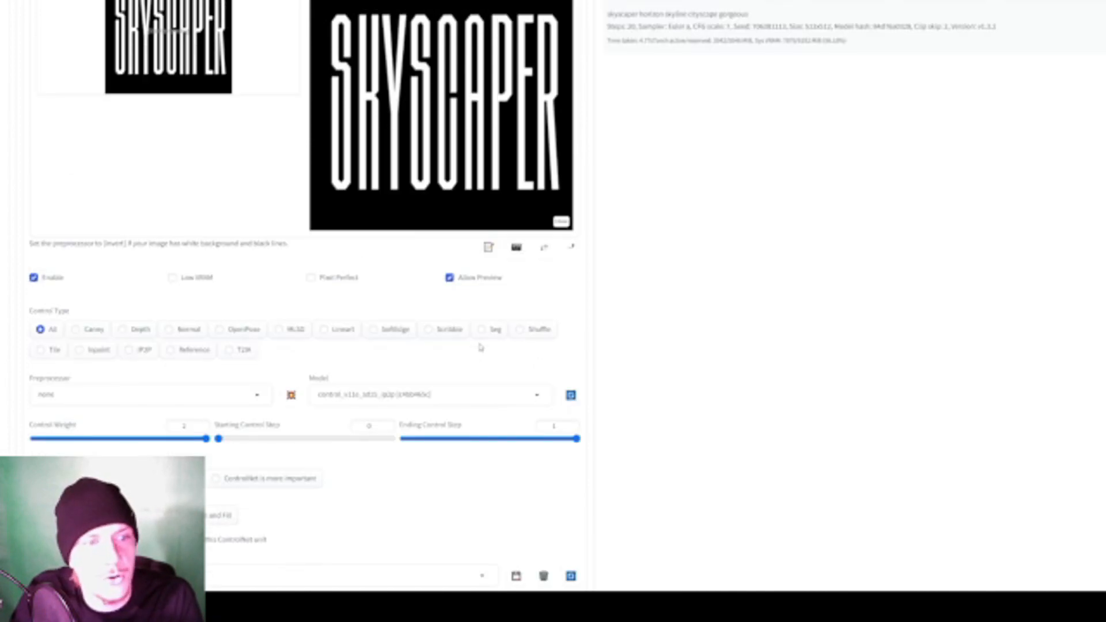
{"action": "scroll", "coordinate": [481, 348], "scroll_direction": "down", "scroll_amount": 1}
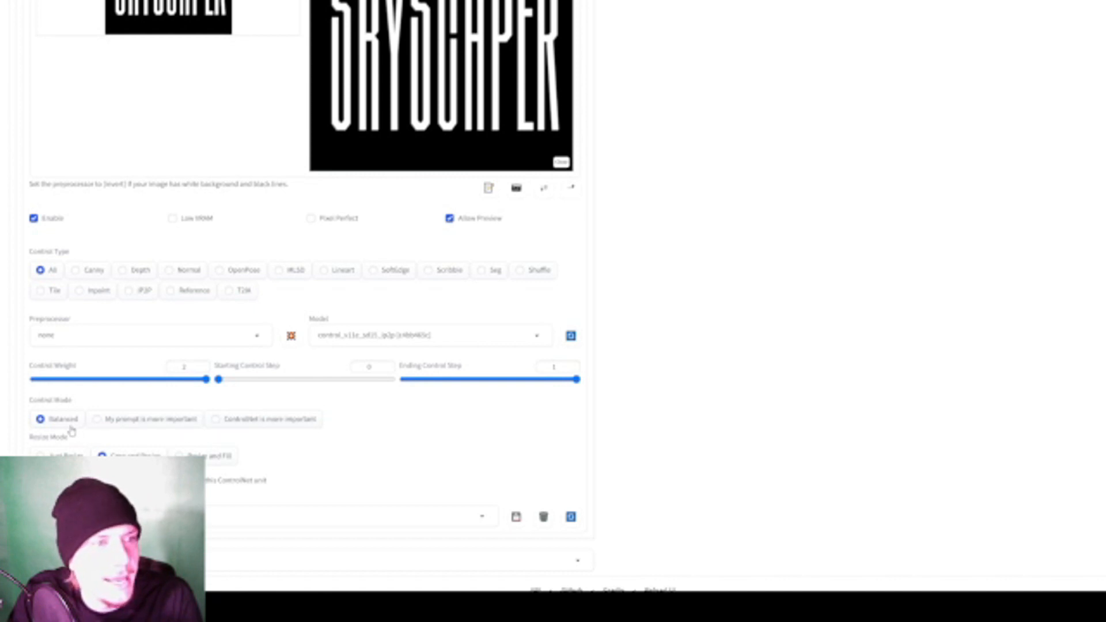
{"action": "left_click", "coordinate": [267, 425]}
- Generate a skyline image guided by the SKYSCAPER text in ControlNet Unit 0
{"action": "scroll", "coordinate": [430, 435], "scroll_direction": "up", "scroll_amount": 2}
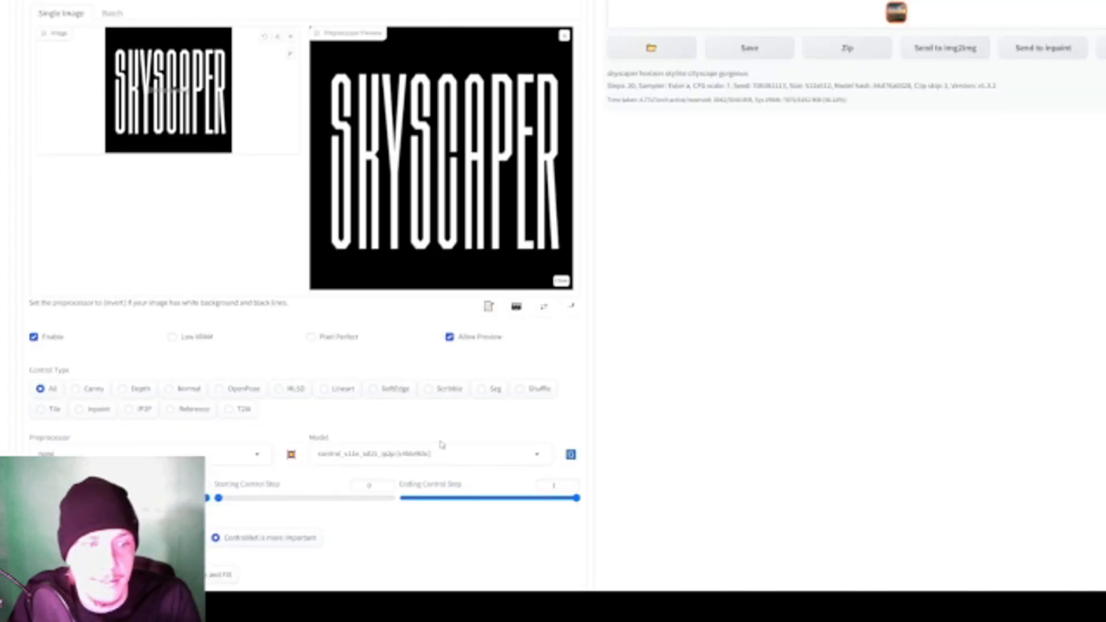
{"action": "scroll", "coordinate": [443, 444], "scroll_direction": "down", "scroll_amount": 2}
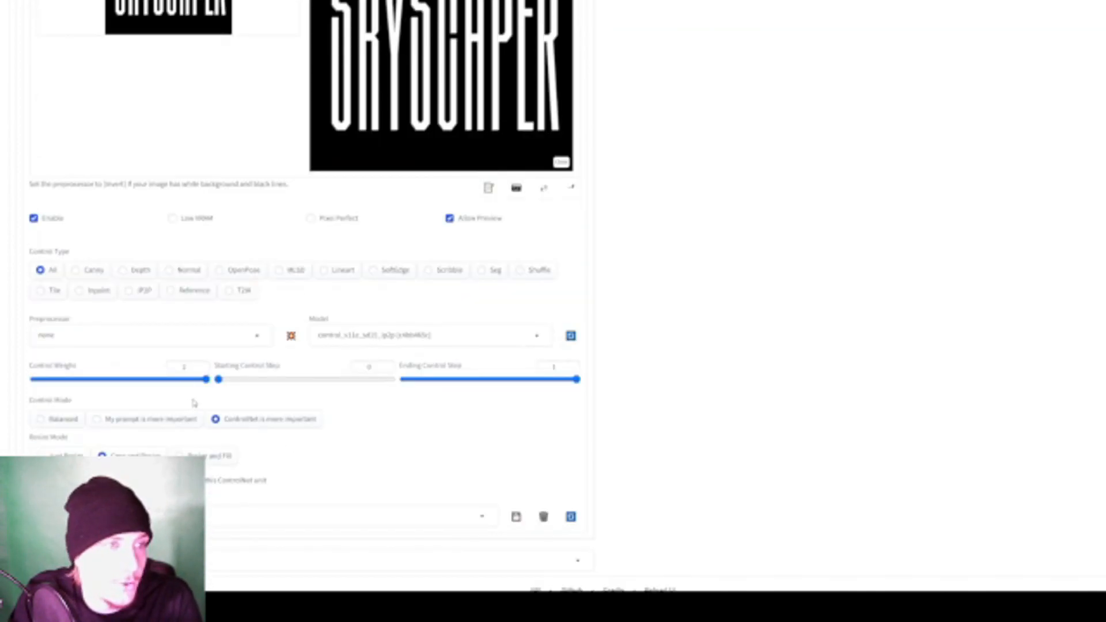
{"action": "scroll", "coordinate": [221, 405], "scroll_direction": "up", "scroll_amount": 2}
{"action": "scroll", "coordinate": [233, 407], "scroll_direction": "down", "scroll_amount": 2}
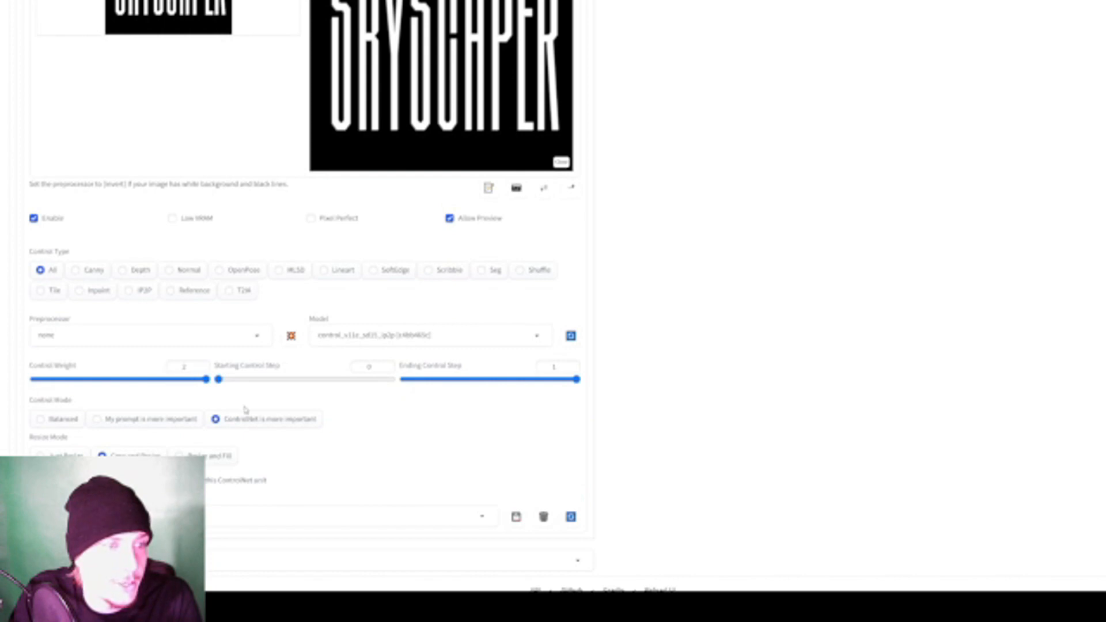
{"action": "scroll", "coordinate": [251, 411], "scroll_direction": "up", "scroll_amount": 7}
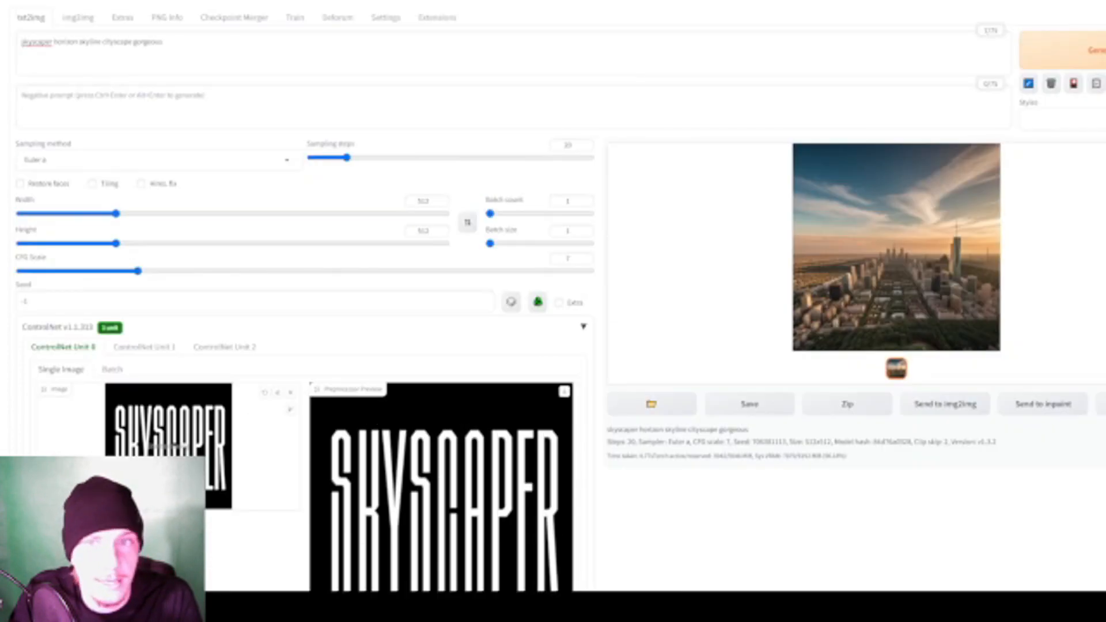
{"action": "scroll", "coordinate": [305, 403], "scroll_direction": "down", "scroll_amount": 8}
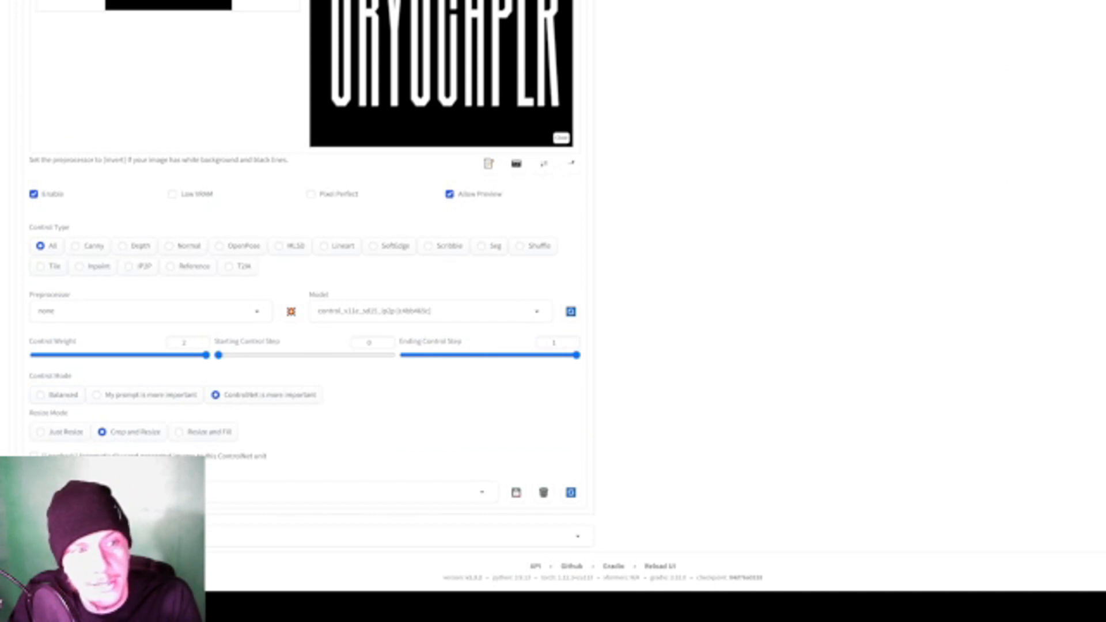
{"action": "scroll", "coordinate": [345, 460], "scroll_direction": "up", "scroll_amount": 6}
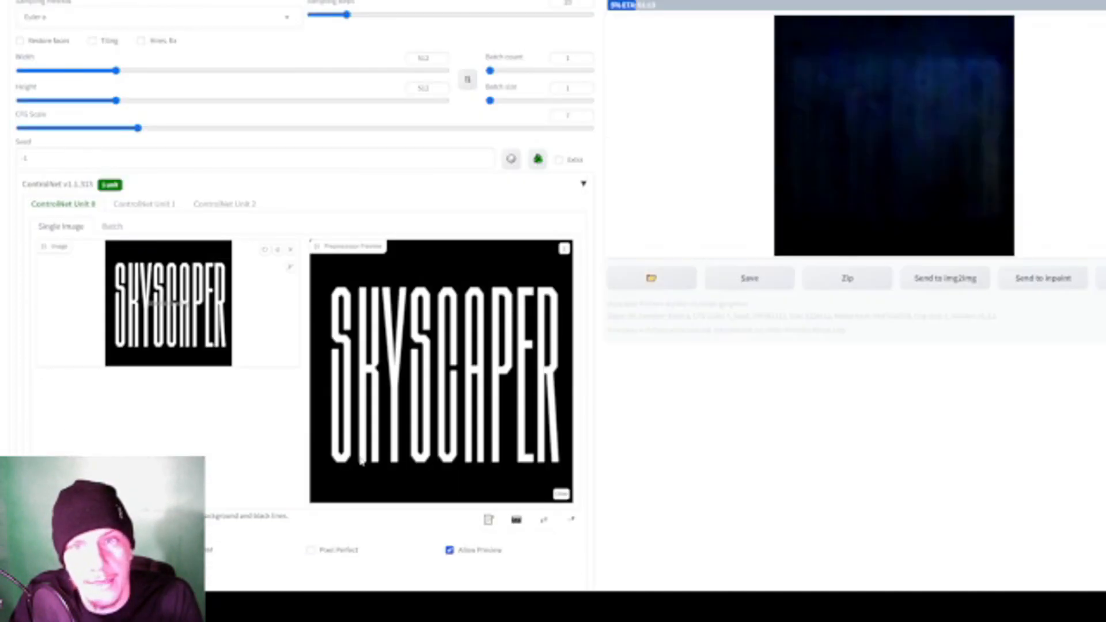
{"action": "scroll", "coordinate": [361, 460], "scroll_direction": "up", "scroll_amount": 1}
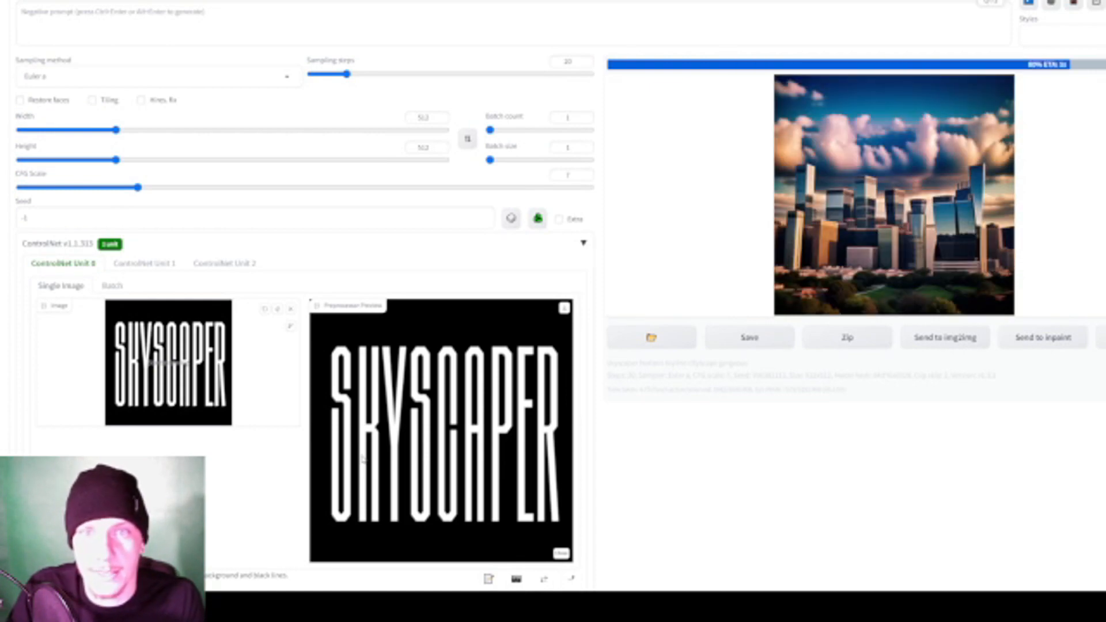
{"action": "scroll", "coordinate": [364, 454], "scroll_direction": "down", "scroll_amount": 1}
{"action": "scroll", "coordinate": [662, 346], "scroll_direction": "up", "scroll_amount": 1}
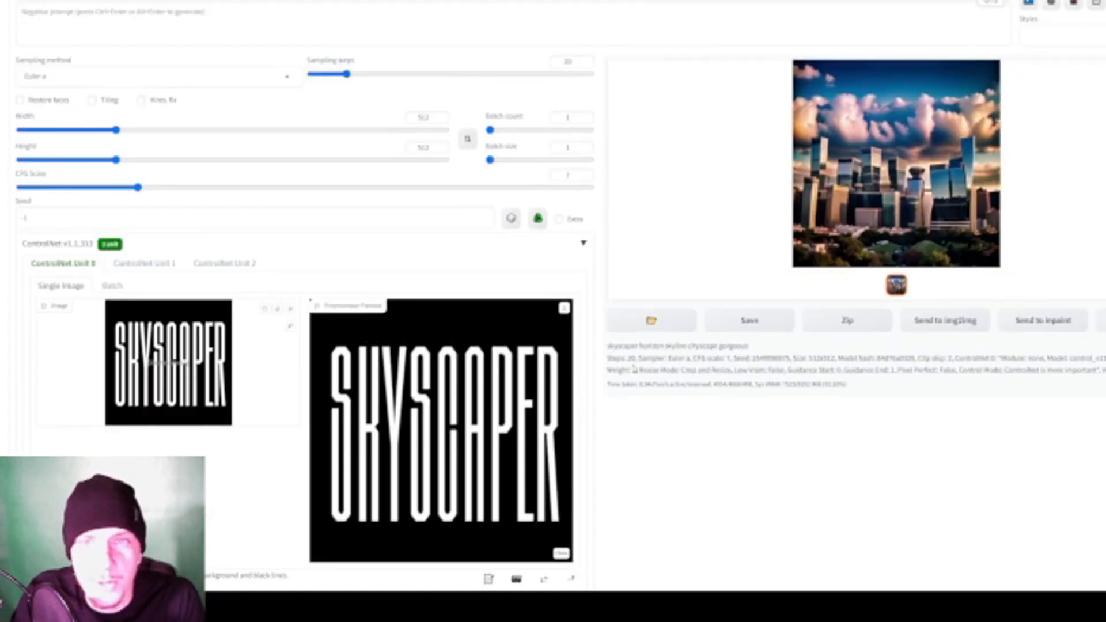
- View the generated skyline enlarged twice to check it for the lettering, closing the enlarged view each time
{"action": "left_click", "coordinate": [857, 201]}
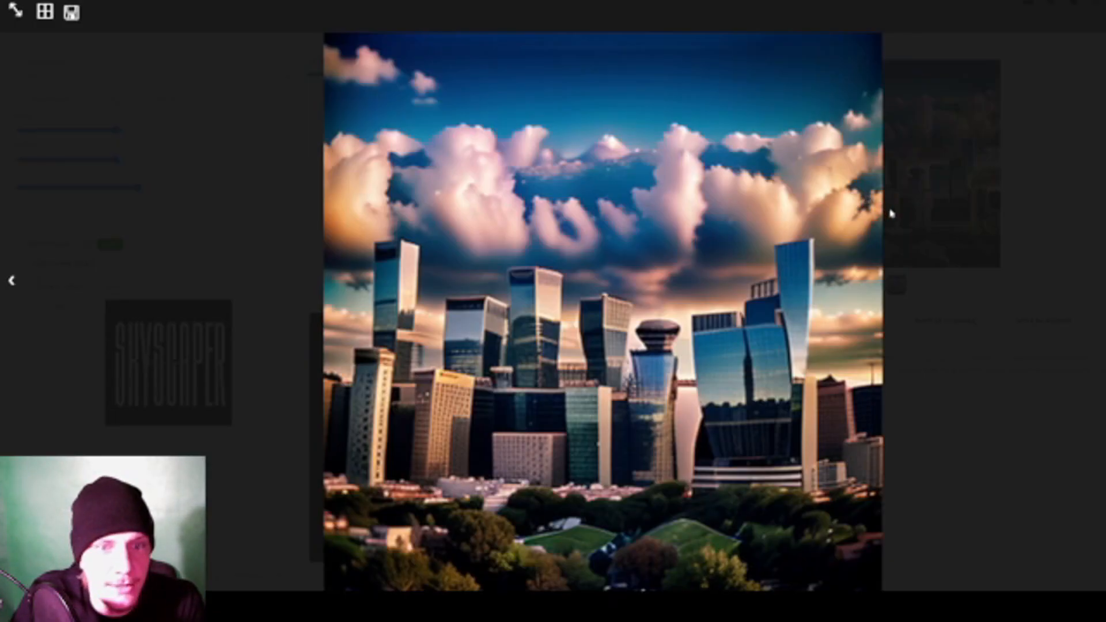
{"action": "left_click", "coordinate": [936, 291]}
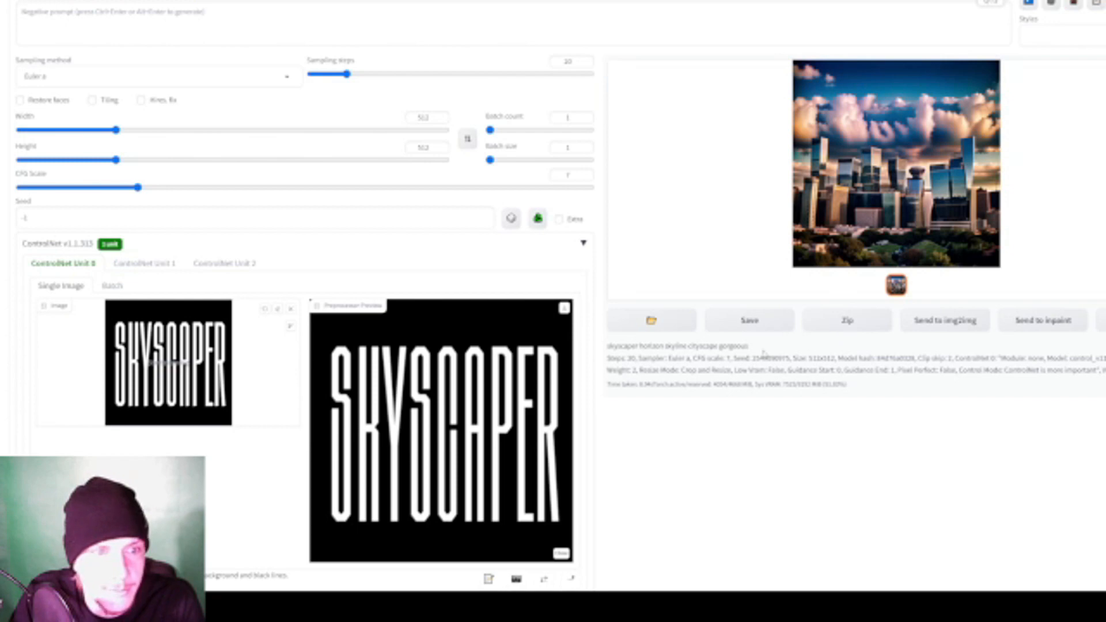
{"action": "left_click", "coordinate": [948, 240]}
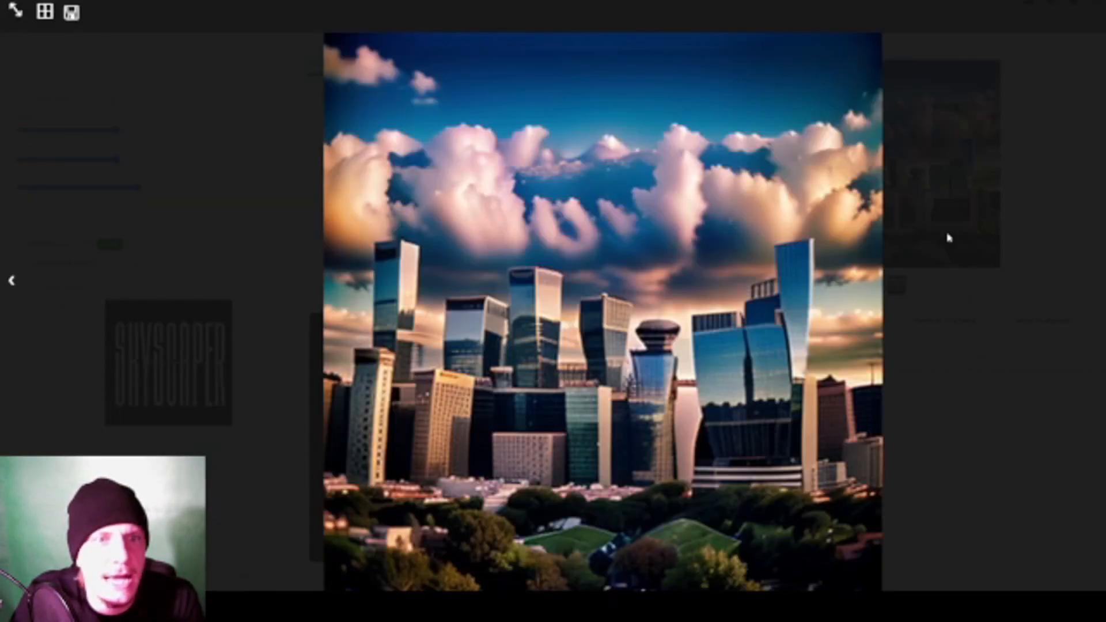
{"action": "left_click", "coordinate": [962, 244]}
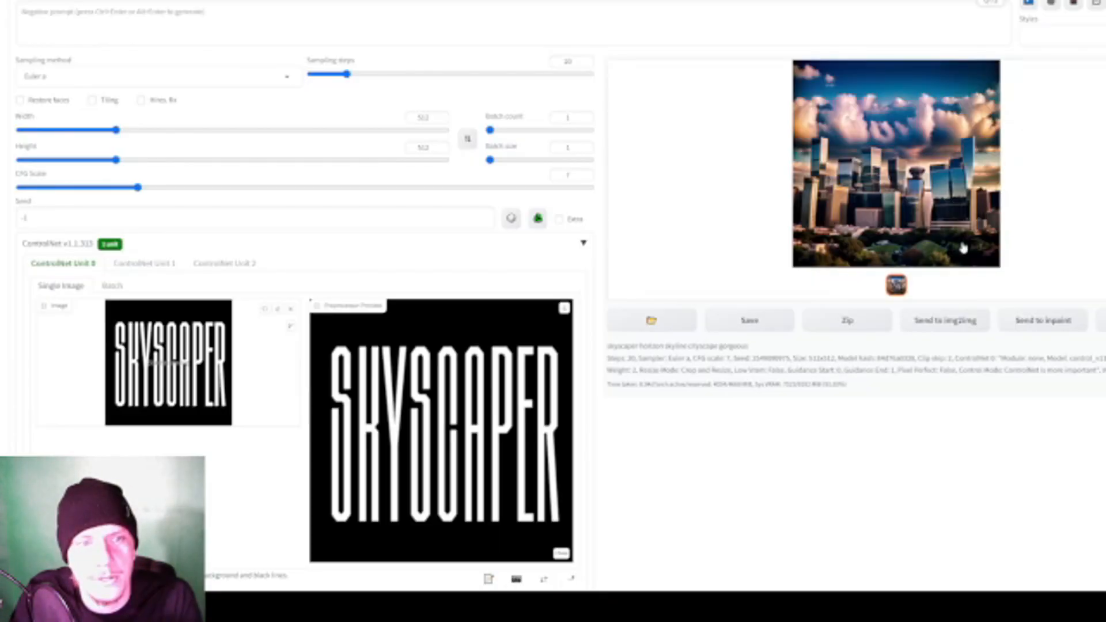
- Review the ControlNet Unit 0 image, control type, model and weight settings against the generated skyline
{"action": "scroll", "coordinate": [879, 489], "scroll_direction": "down", "scroll_amount": 6}
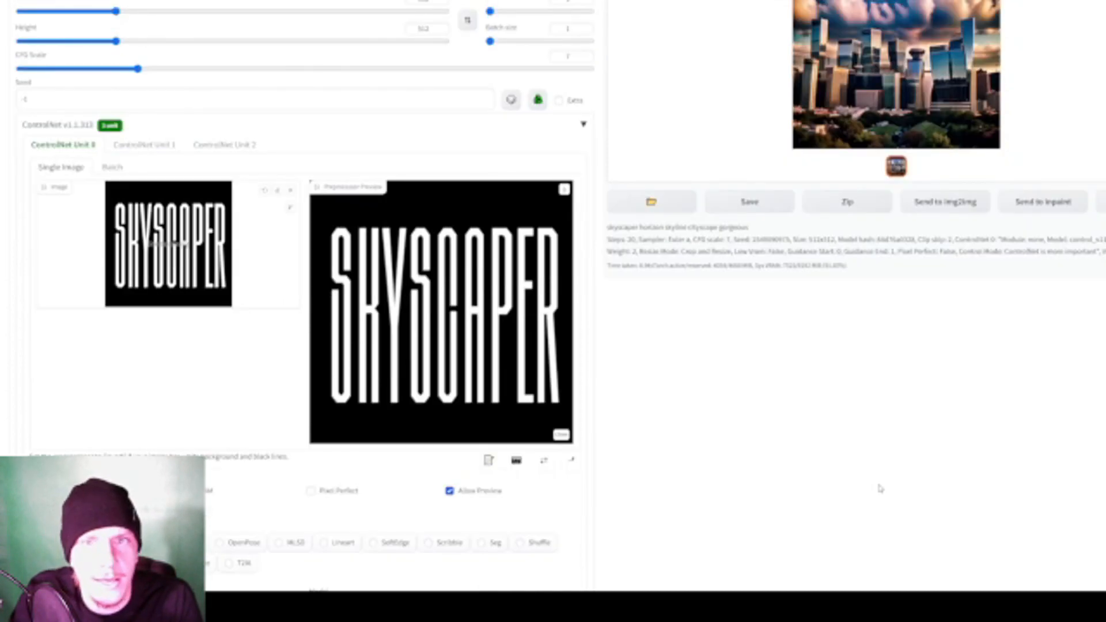
{"action": "scroll", "coordinate": [412, 284], "scroll_direction": "down", "scroll_amount": 1}
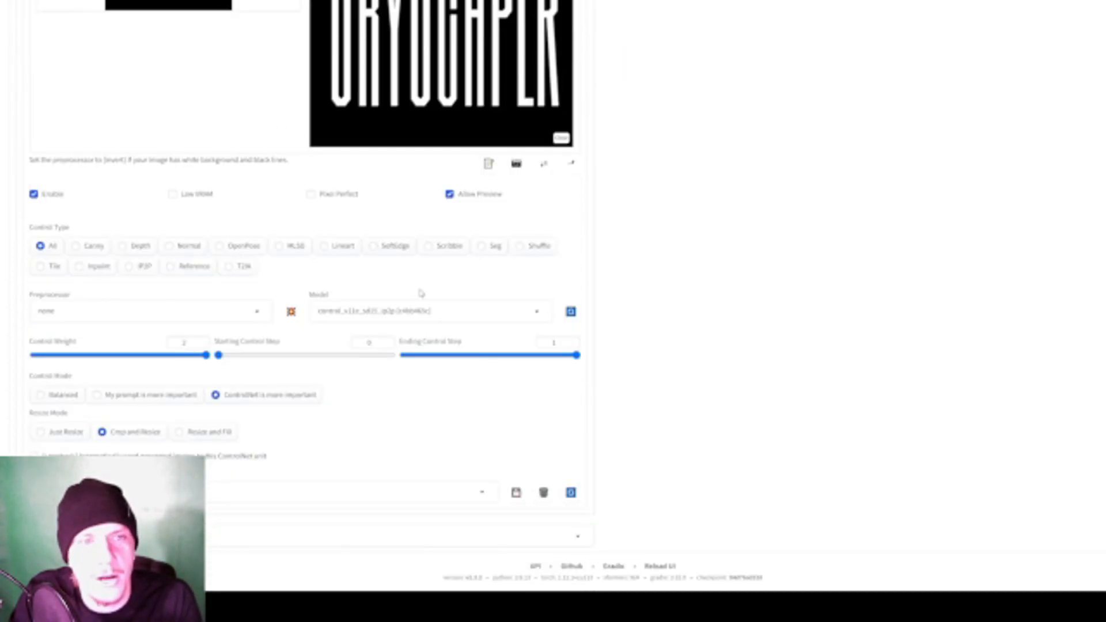
{"action": "scroll", "coordinate": [615, 514], "scroll_direction": "up", "scroll_amount": 8}
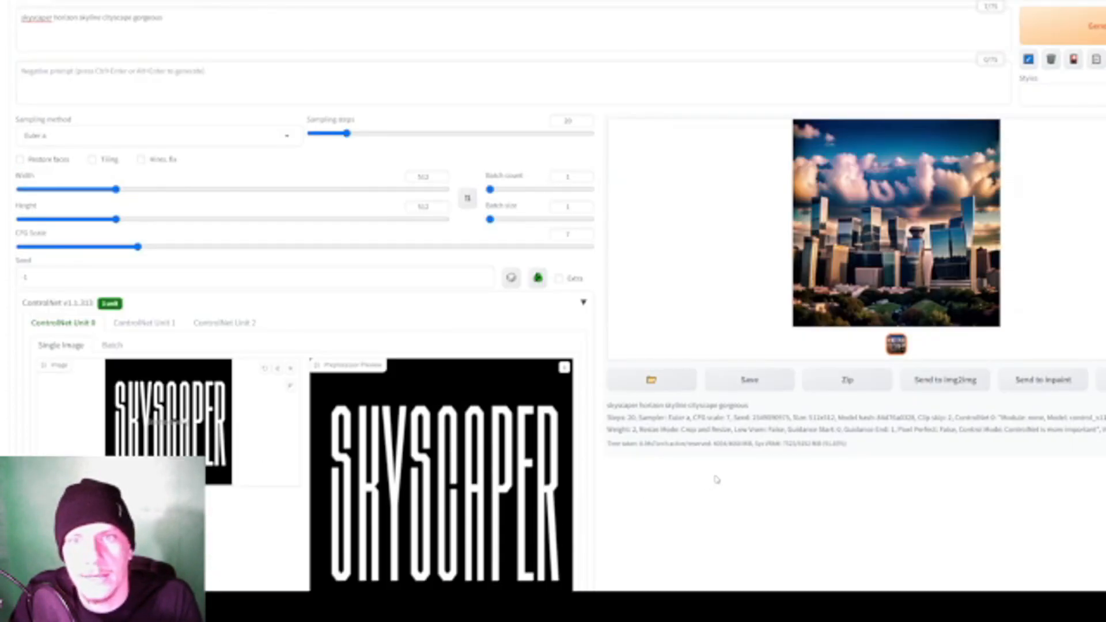
{"action": "scroll", "coordinate": [716, 479], "scroll_direction": "down", "scroll_amount": 3}
{"action": "scroll", "coordinate": [716, 479], "scroll_direction": "up", "scroll_amount": 1}
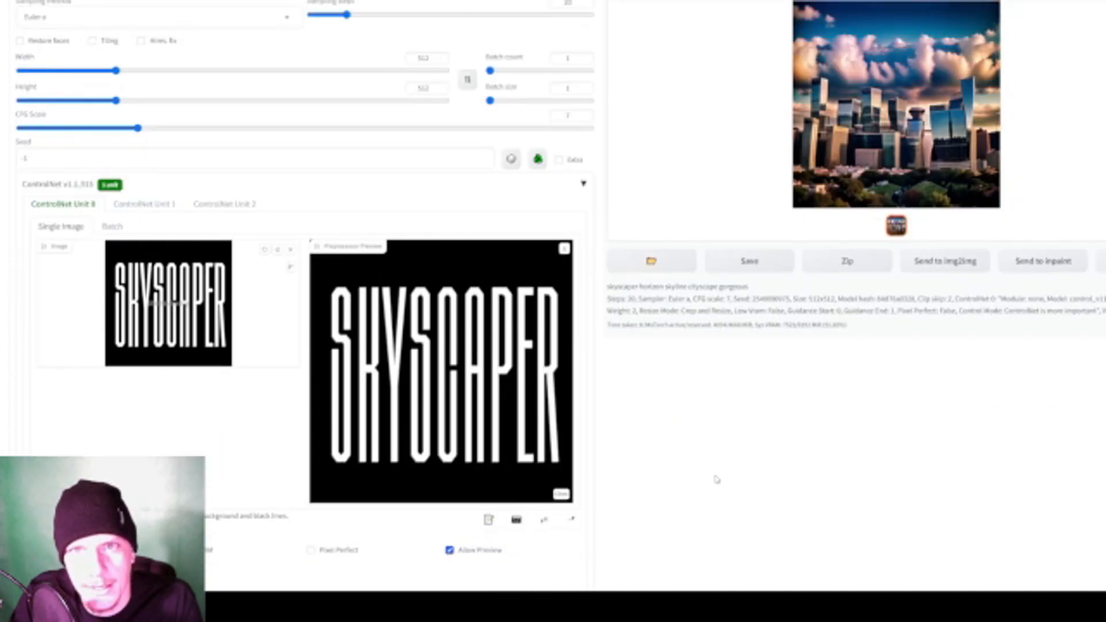
{"action": "scroll", "coordinate": [716, 479], "scroll_direction": "down", "scroll_amount": 3}
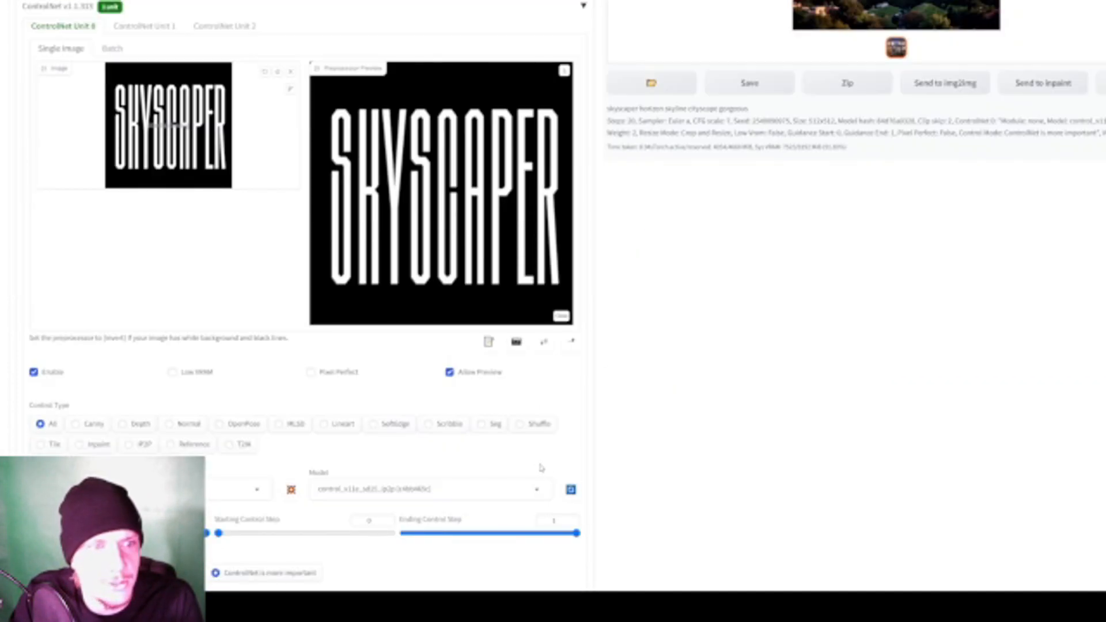
{"action": "scroll", "coordinate": [777, 381], "scroll_direction": "up", "scroll_amount": 4}
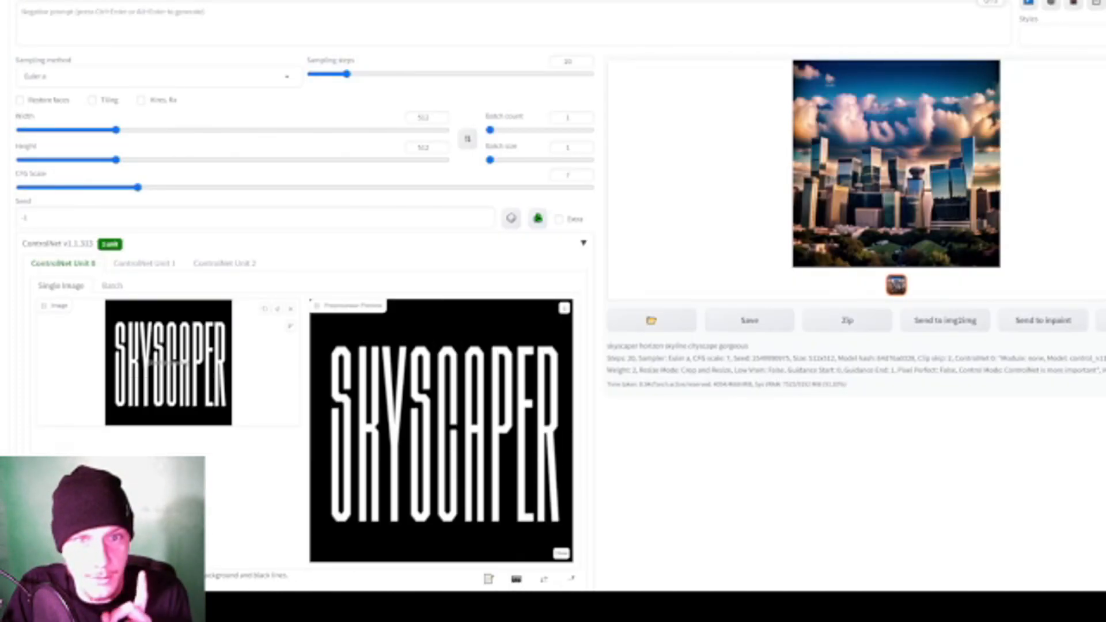
{"action": "scroll", "coordinate": [651, 402], "scroll_direction": "down", "scroll_amount": 3}
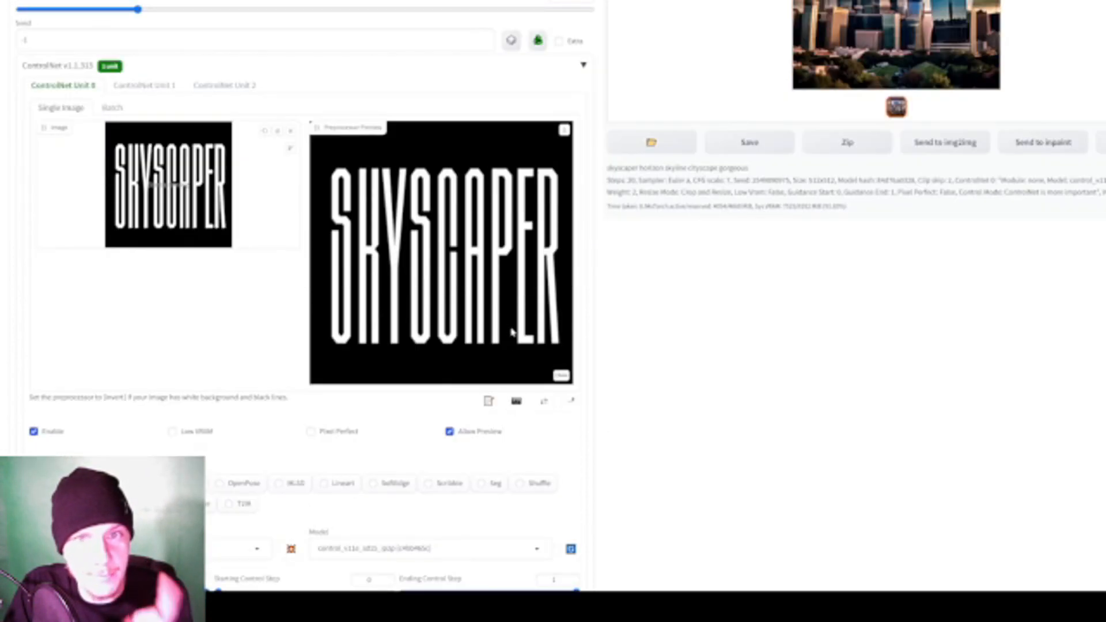
{"action": "scroll", "coordinate": [516, 345], "scroll_direction": "up", "scroll_amount": 3}
{"action": "scroll", "coordinate": [519, 350], "scroll_direction": "down", "scroll_amount": 2}
{"action": "scroll", "coordinate": [519, 350], "scroll_direction": "down", "scroll_amount": 3}
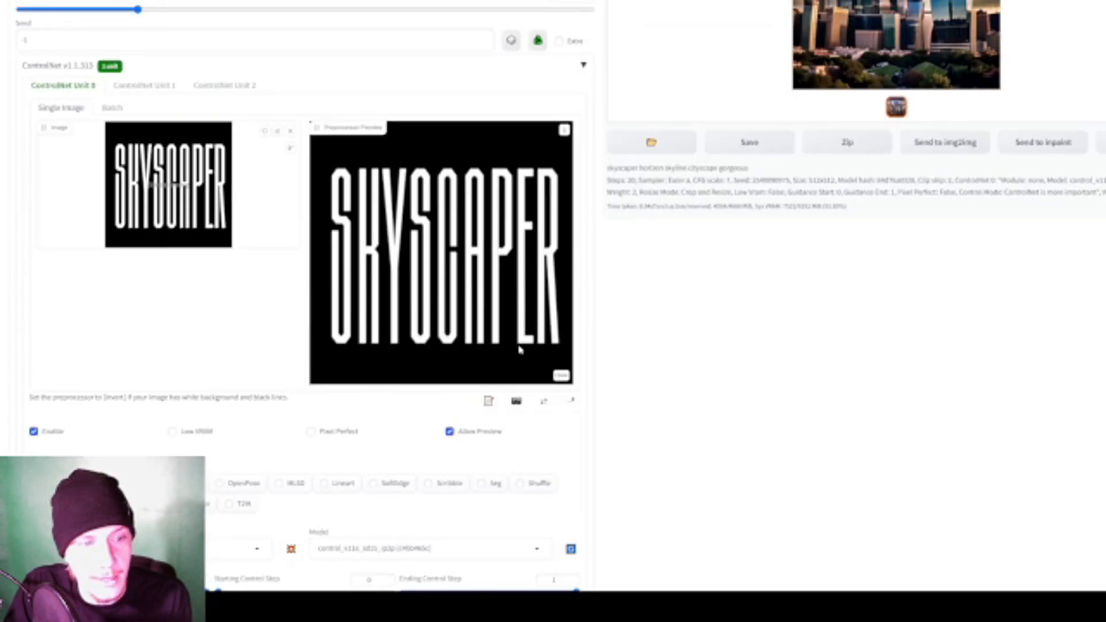
{"action": "scroll", "coordinate": [467, 388], "scroll_direction": "up", "scroll_amount": 2}
{"action": "scroll", "coordinate": [449, 385], "scroll_direction": "down", "scroll_amount": 1}
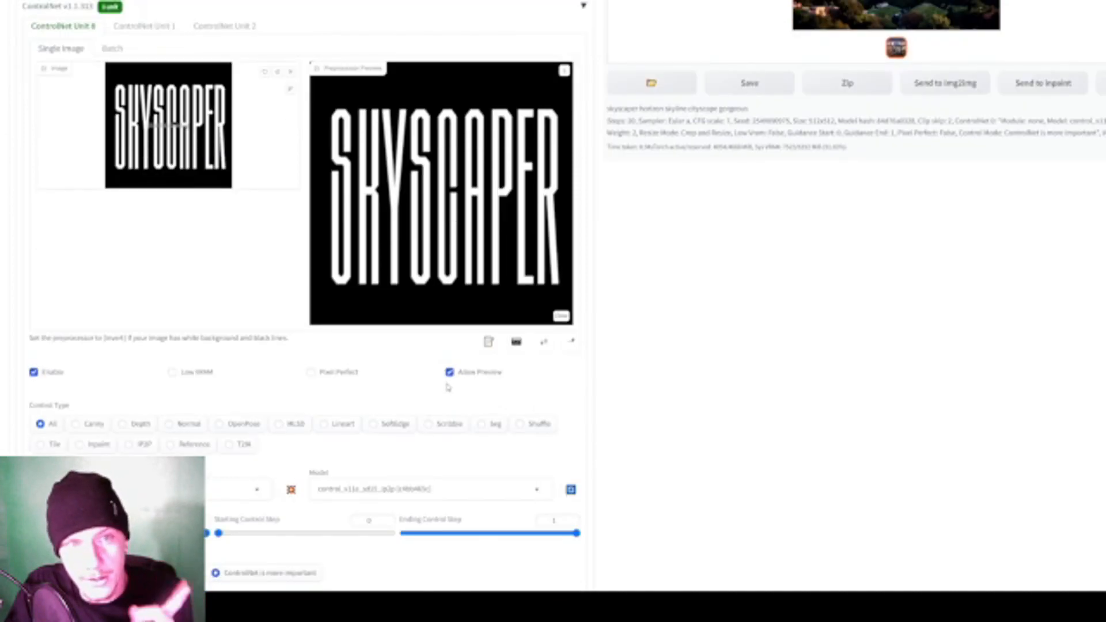
{"action": "scroll", "coordinate": [447, 387], "scroll_direction": "up", "scroll_amount": 2}
{"action": "scroll", "coordinate": [447, 387], "scroll_direction": "up", "scroll_amount": 2}
{"action": "scroll", "coordinate": [308, 352], "scroll_direction": "down", "scroll_amount": 4}
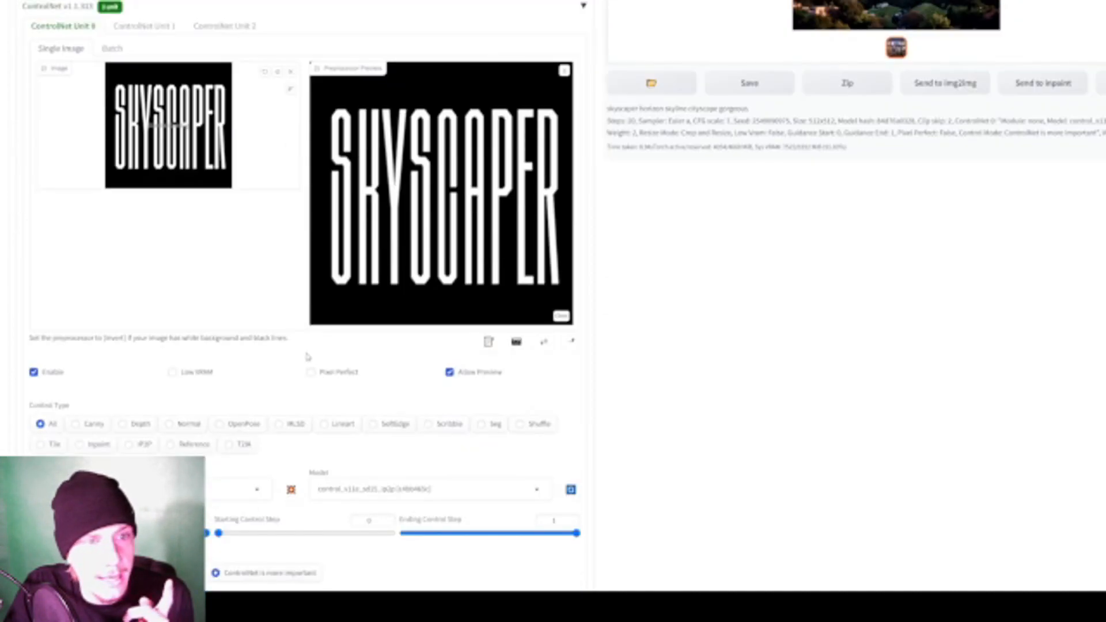
{"action": "scroll", "coordinate": [308, 357], "scroll_direction": "down", "scroll_amount": 2}
{"action": "scroll", "coordinate": [308, 357], "scroll_direction": "up", "scroll_amount": 4}
{"action": "scroll", "coordinate": [291, 426], "scroll_direction": "down", "scroll_amount": 2}
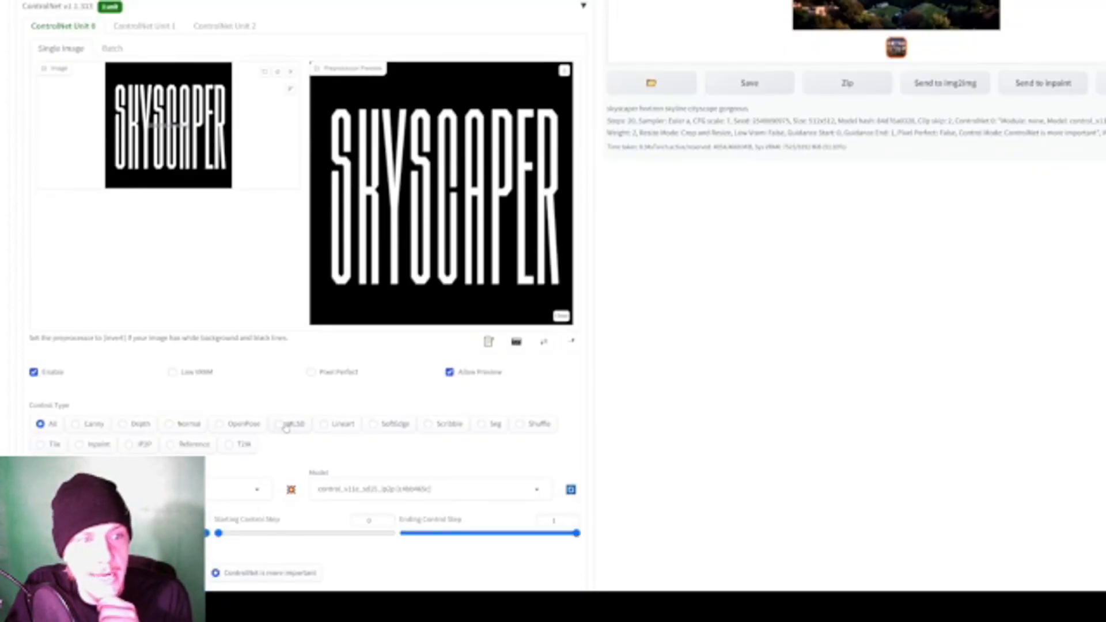
- Generate two more skyline images with the same ControlNet settings and view the last one enlarged
{"action": "scroll", "coordinate": [298, 436], "scroll_direction": "up", "scroll_amount": 5}
{"action": "left_click", "coordinate": [1082, 57]}
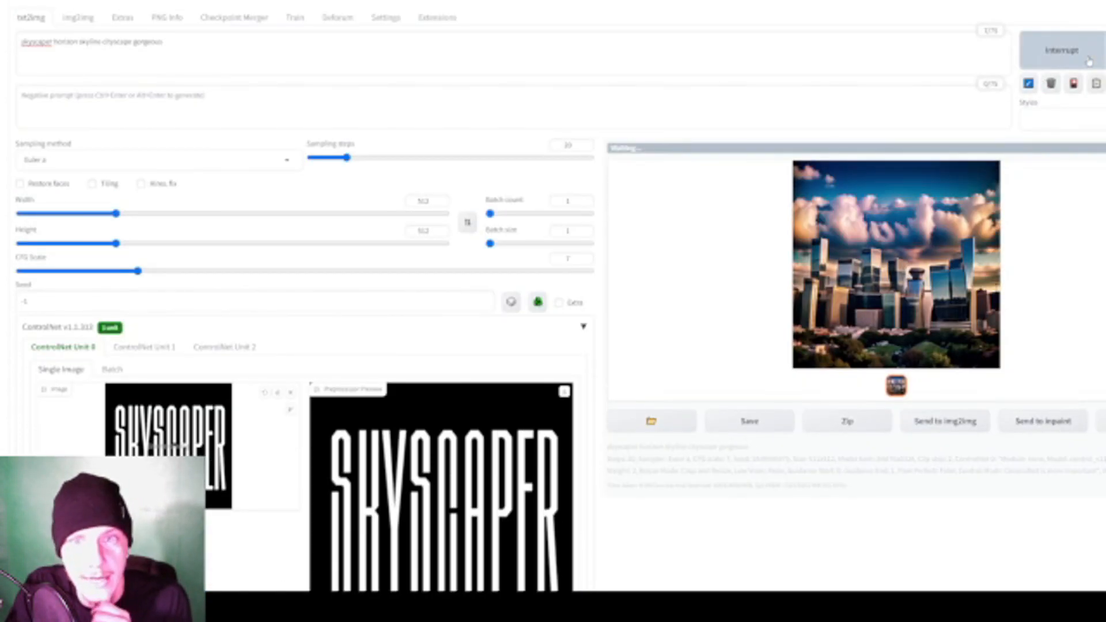
{"action": "scroll", "coordinate": [1082, 75], "scroll_direction": "down", "scroll_amount": 1}
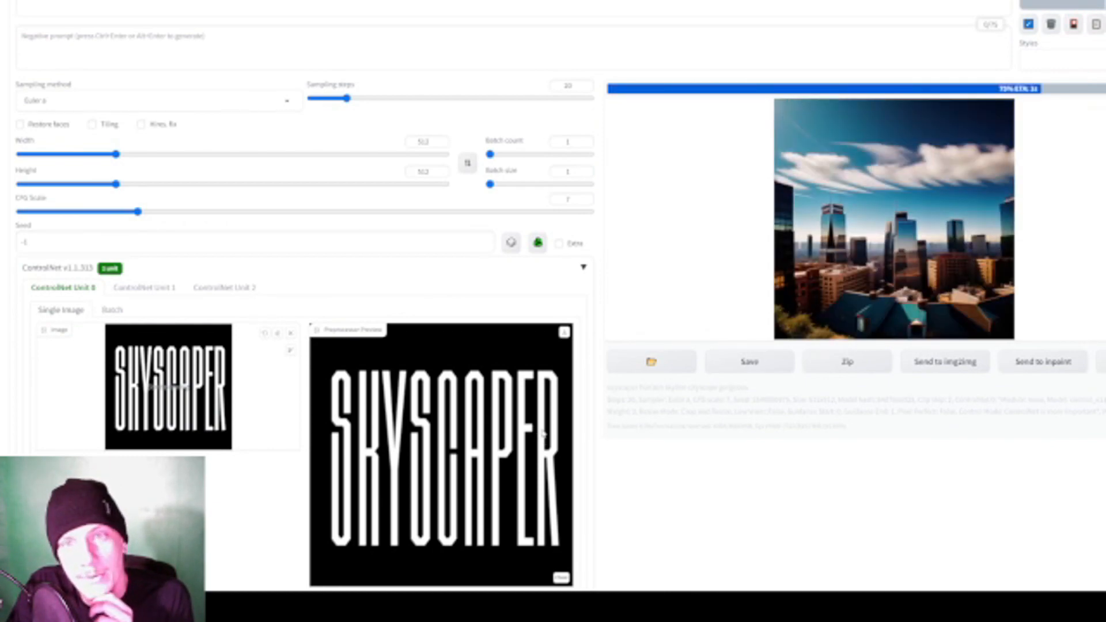
{"action": "left_click", "coordinate": [1064, 4]}
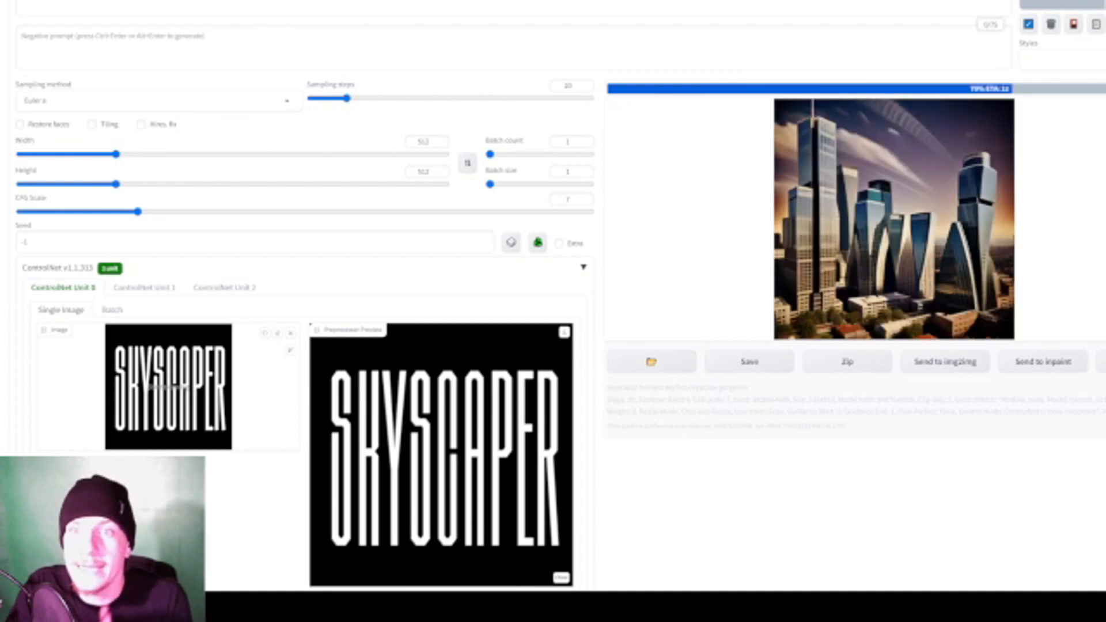
{"action": "left_click", "coordinate": [957, 198]}
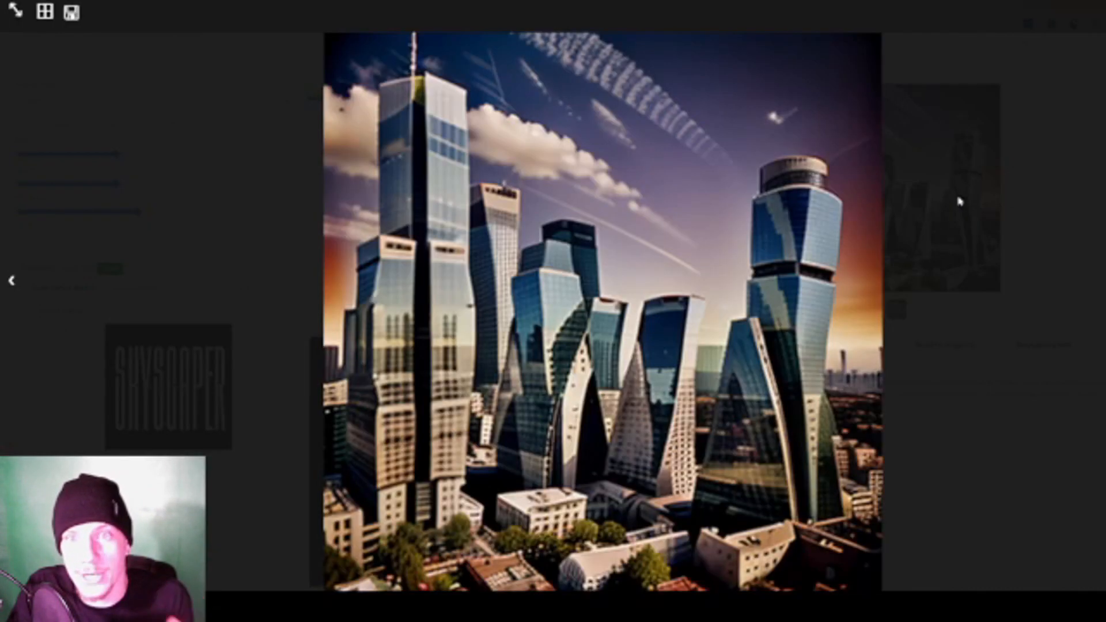
{"action": "left_click", "coordinate": [980, 229]}
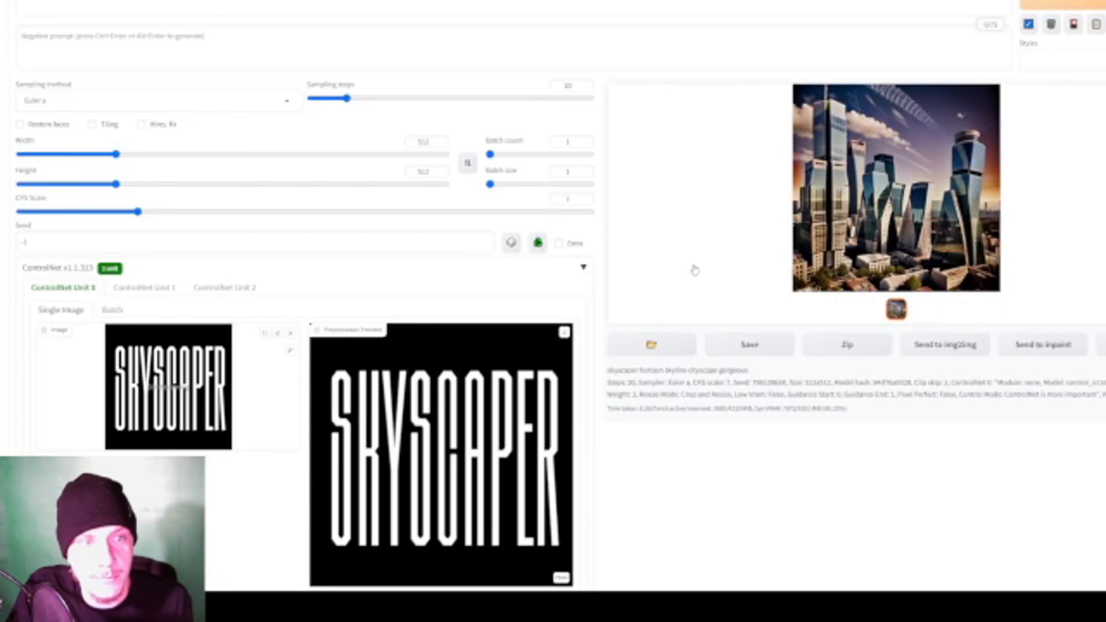
- Generate one more skyline without a preprocessor, and another with the threshold preprocessor run in ControlNet Unit 0
{"action": "left_click", "coordinate": [1096, 5]}
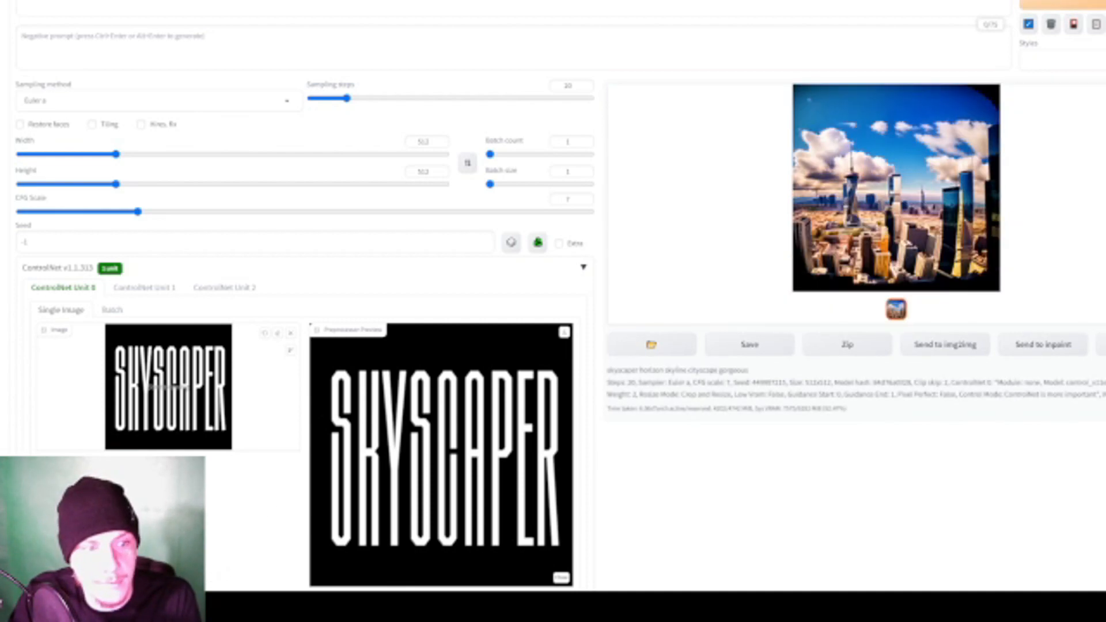
{"action": "scroll", "coordinate": [246, 564], "scroll_direction": "down", "scroll_amount": 6}
{"action": "left_click", "coordinate": [151, 399]}
{"action": "scroll", "coordinate": [153, 353], "scroll_direction": "down", "scroll_amount": 5}
{"action": "left_click", "coordinate": [96, 344]}
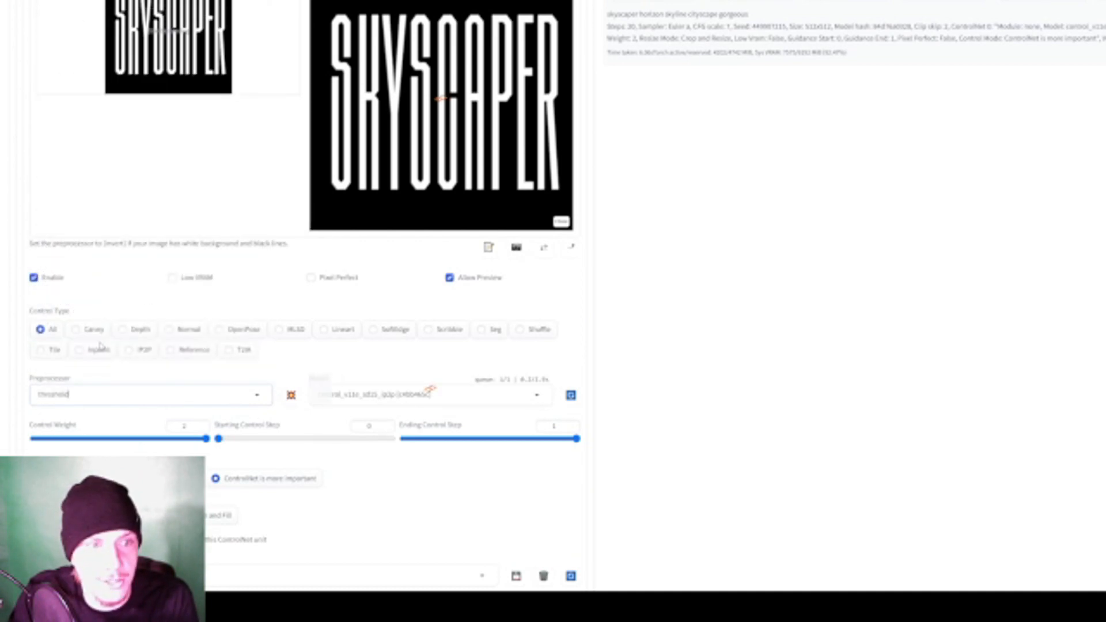
{"action": "left_click", "coordinate": [291, 387]}
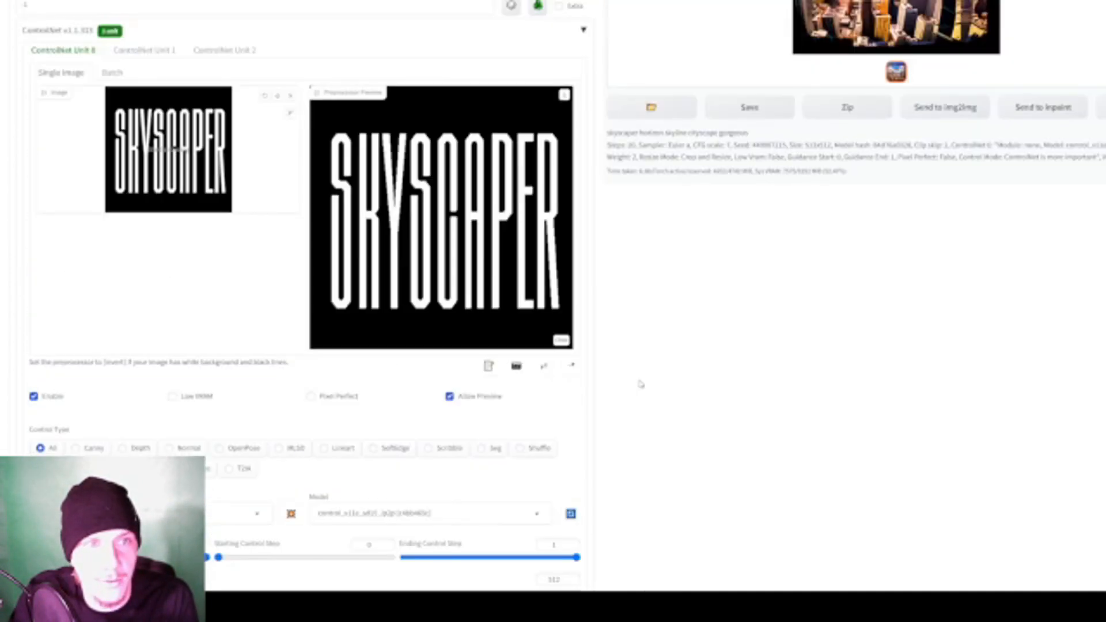
{"action": "scroll", "coordinate": [640, 383], "scroll_direction": "up", "scroll_amount": 5}
{"action": "left_click", "coordinate": [1061, 50]}
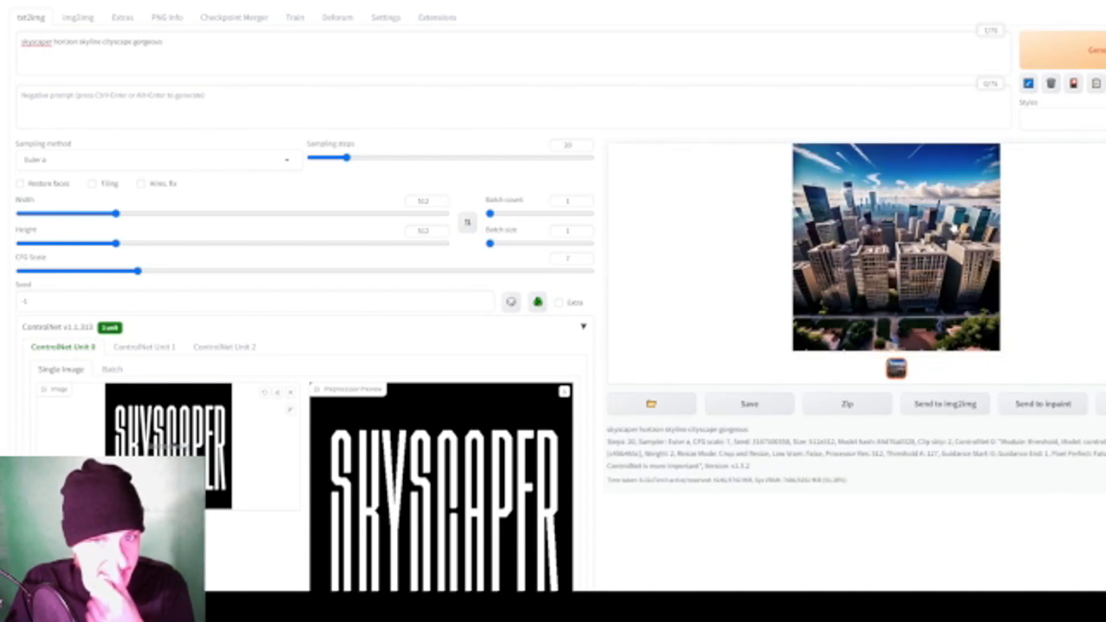
- Change the ControlNet Unit 0 preprocessor to invert (from white bg & black line) and run its preview
{"action": "scroll", "coordinate": [923, 247], "scroll_direction": "down", "scroll_amount": 5}
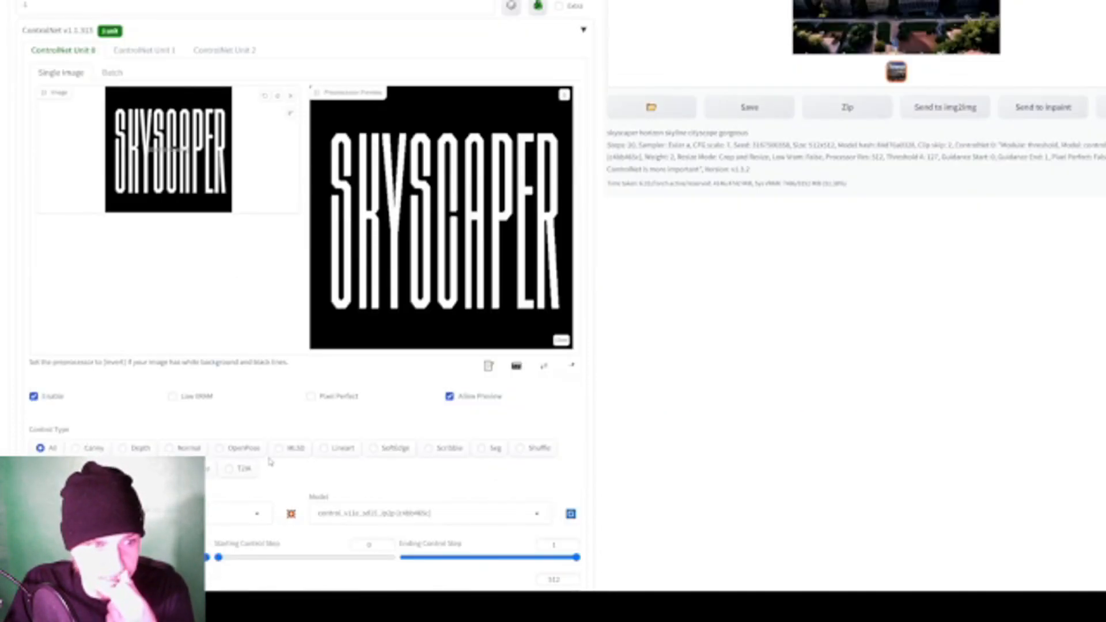
{"action": "left_click", "coordinate": [147, 513]}
{"action": "scroll", "coordinate": [110, 277], "scroll_direction": "up", "scroll_amount": 2}
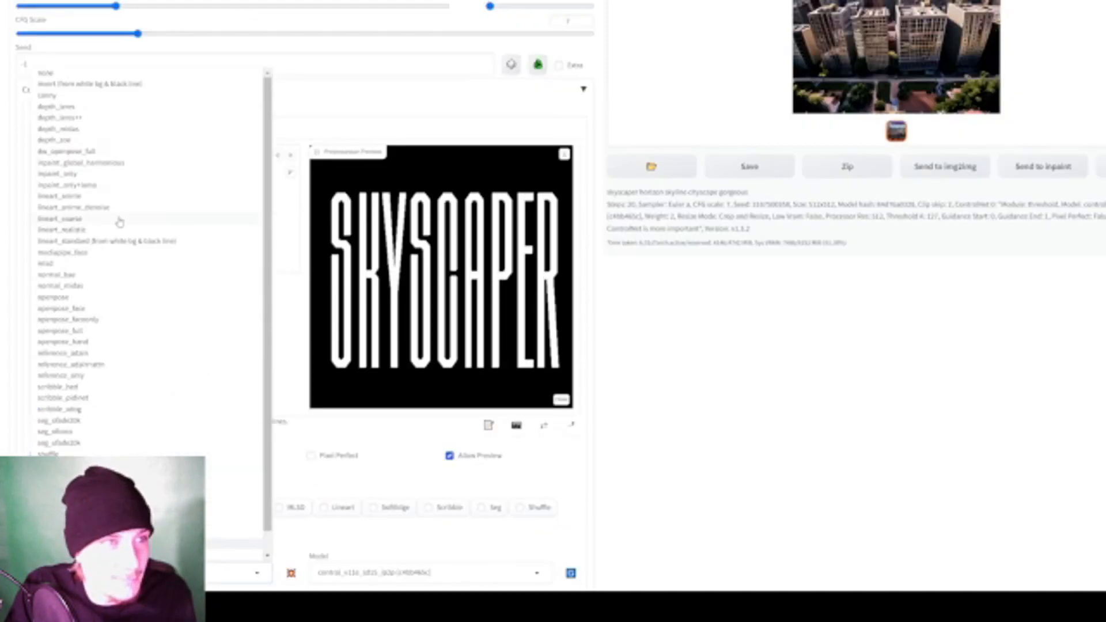
{"action": "left_click", "coordinate": [100, 88]}
{"action": "scroll", "coordinate": [357, 427], "scroll_direction": "down", "scroll_amount": 1}
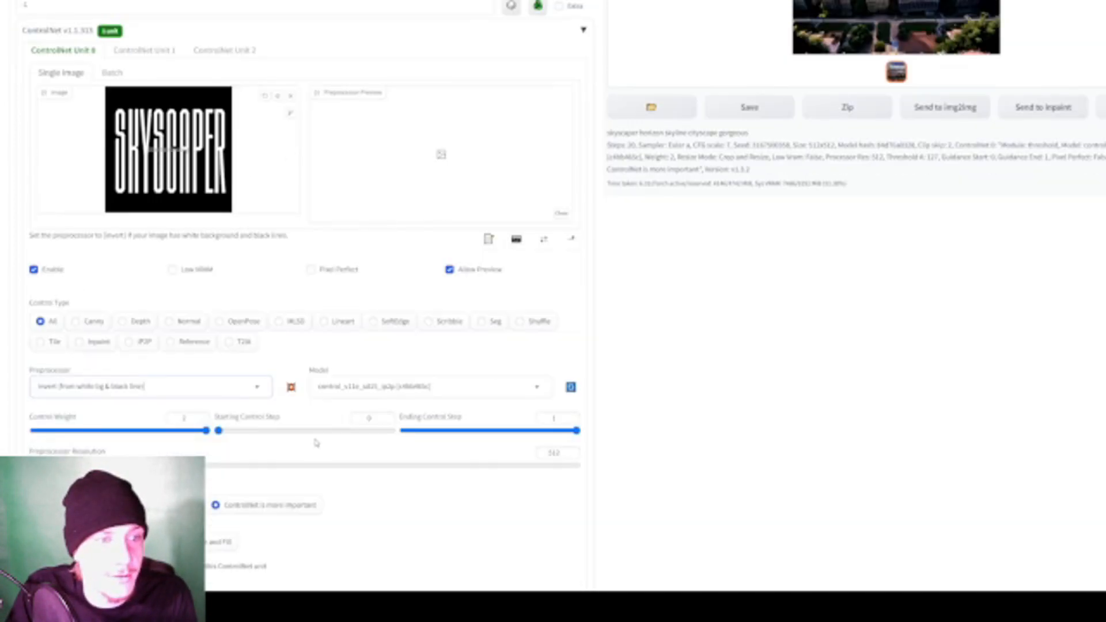
{"action": "left_click", "coordinate": [291, 386]}
{"action": "scroll", "coordinate": [725, 333], "scroll_direction": "up", "scroll_amount": 5}
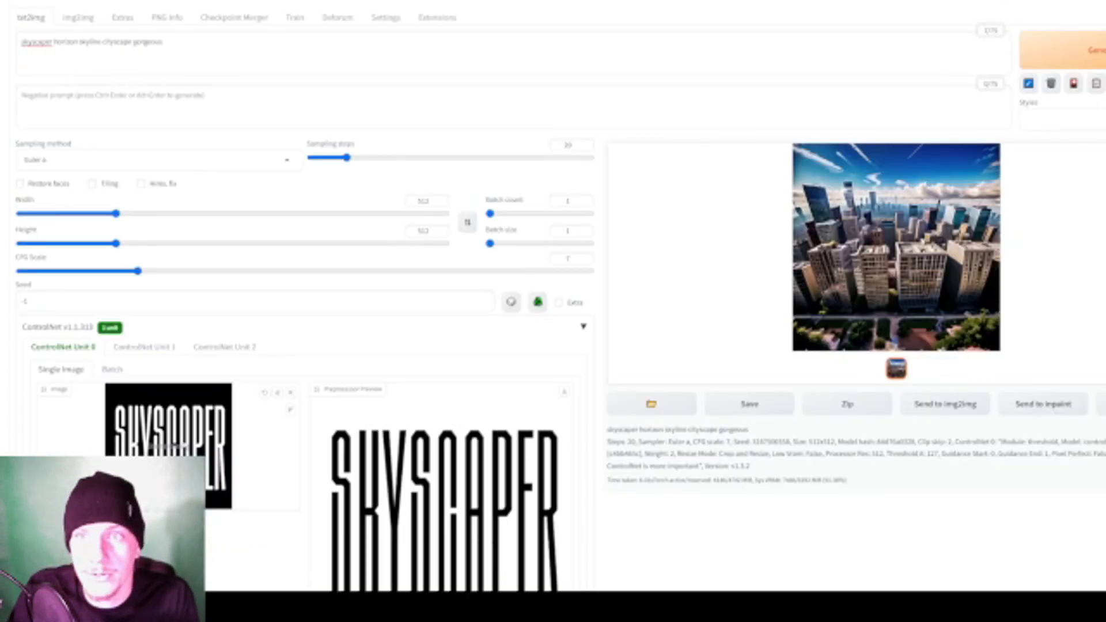
- Generate three skyline images guided by the inverted SKYSCAPER lettering
{"action": "left_click", "coordinate": [1099, 51]}
{"action": "scroll", "coordinate": [1097, 227], "scroll_direction": "down", "scroll_amount": 3}
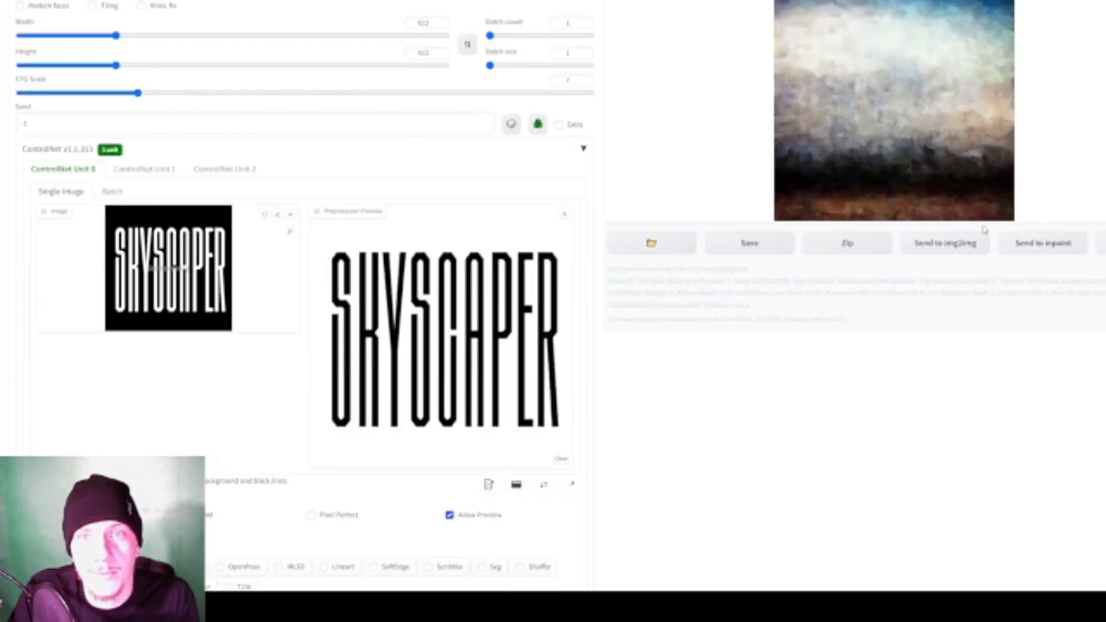
{"action": "scroll", "coordinate": [984, 229], "scroll_direction": "up", "scroll_amount": 2}
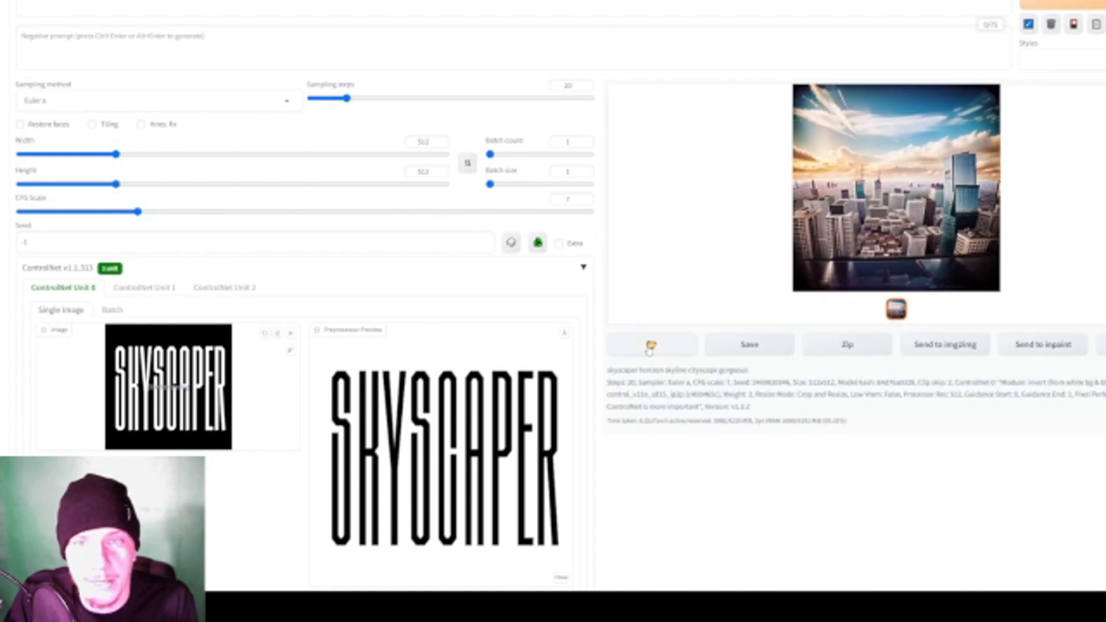
{"action": "left_click", "coordinate": [1103, 4]}
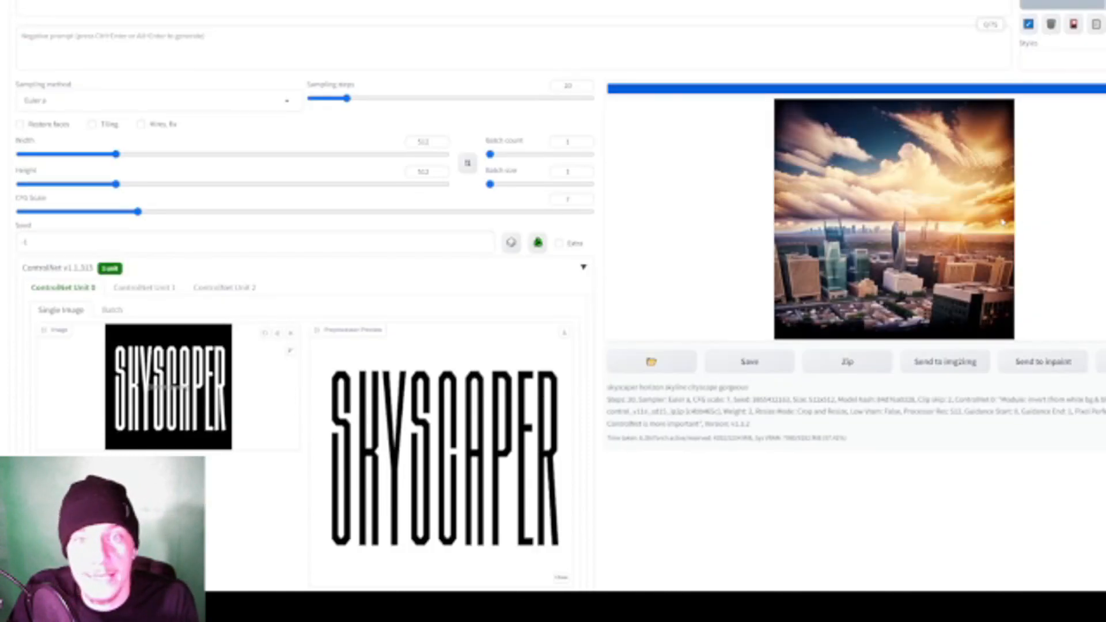
{"action": "scroll", "coordinate": [1013, 222], "scroll_direction": "up", "scroll_amount": 1}
{"action": "left_click", "coordinate": [1068, 64]}
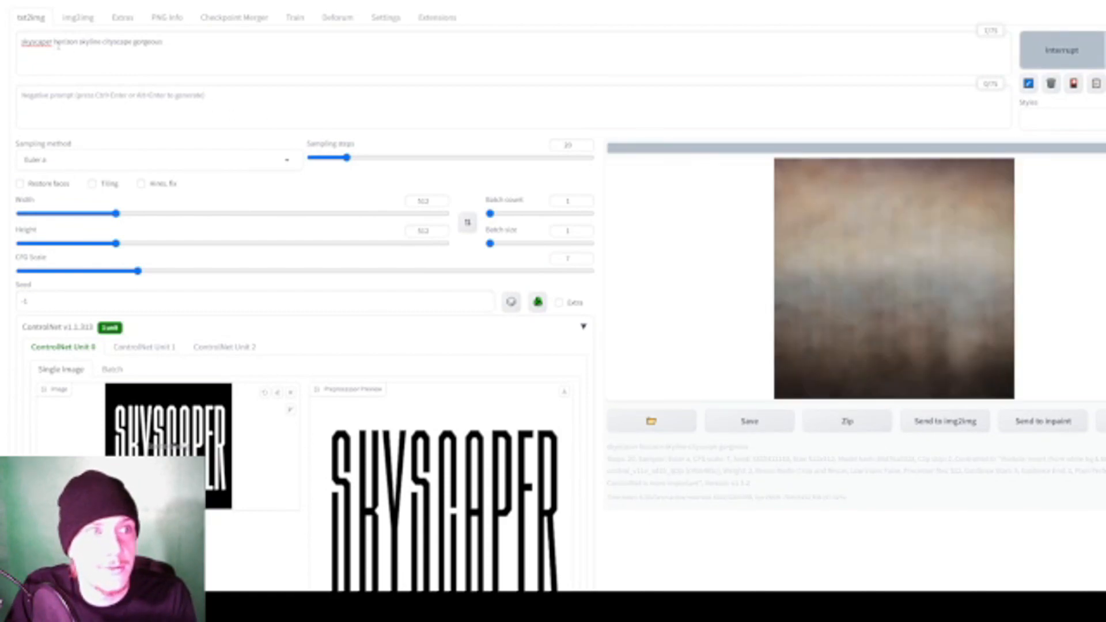
- Correct the first word of the prompt to "skyscraper" and generate two skyline images with it
{"action": "left_click", "coordinate": [38, 44]}
{"action": "type", "text": "r"}
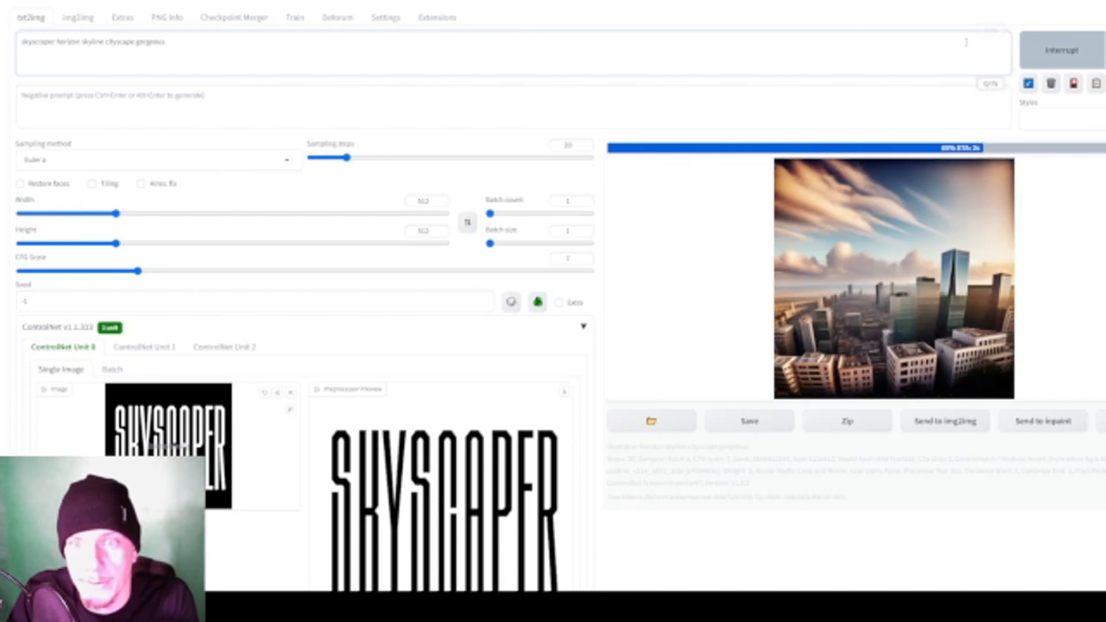
{"action": "left_click", "coordinate": [1094, 68]}
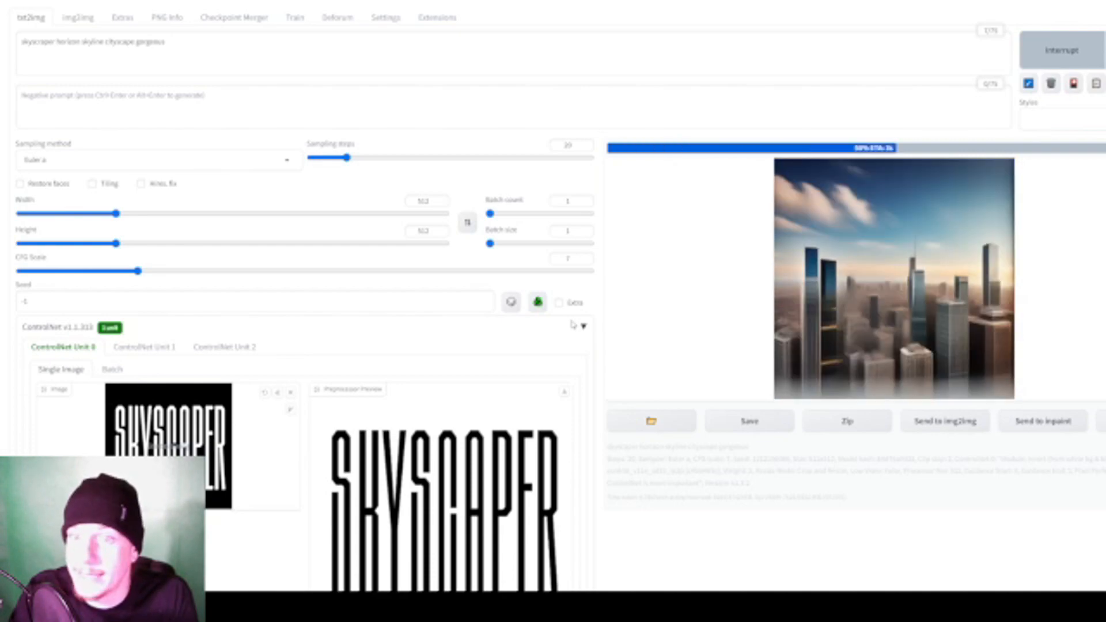
{"action": "scroll", "coordinate": [573, 325], "scroll_direction": "down", "scroll_amount": 1}
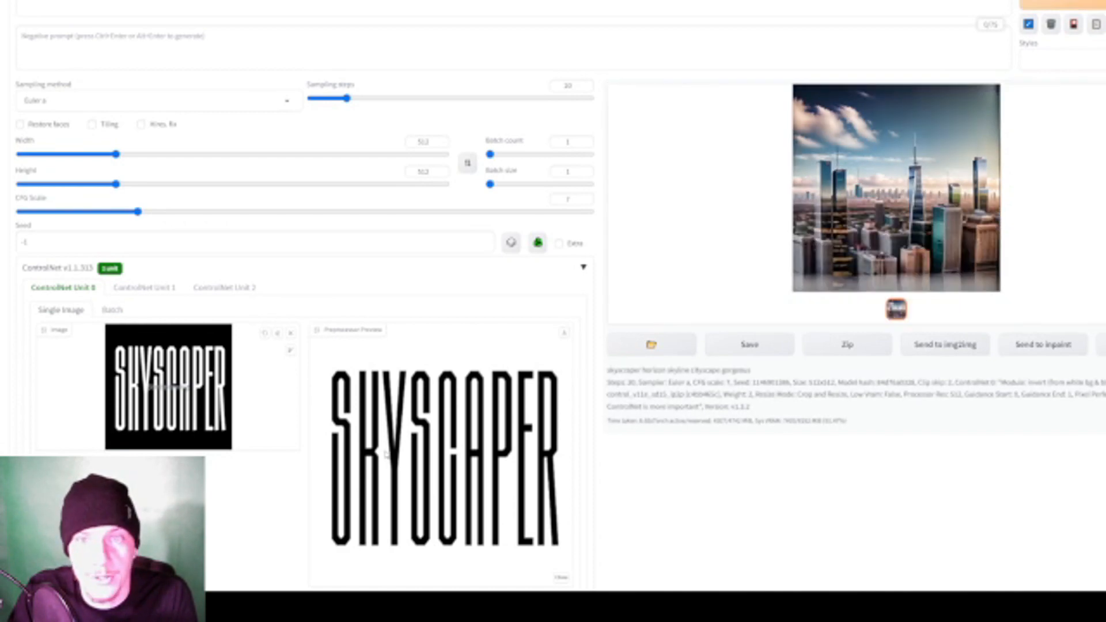
{"action": "scroll", "coordinate": [386, 453], "scroll_direction": "down", "scroll_amount": 6}
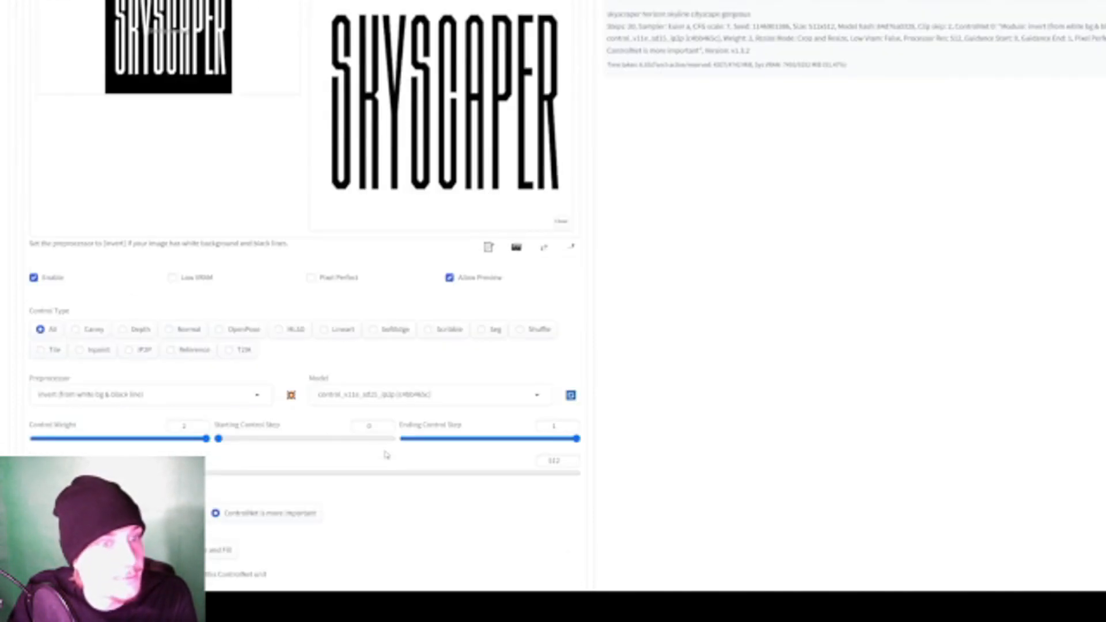
{"action": "scroll", "coordinate": [386, 454], "scroll_direction": "up", "scroll_amount": 7}
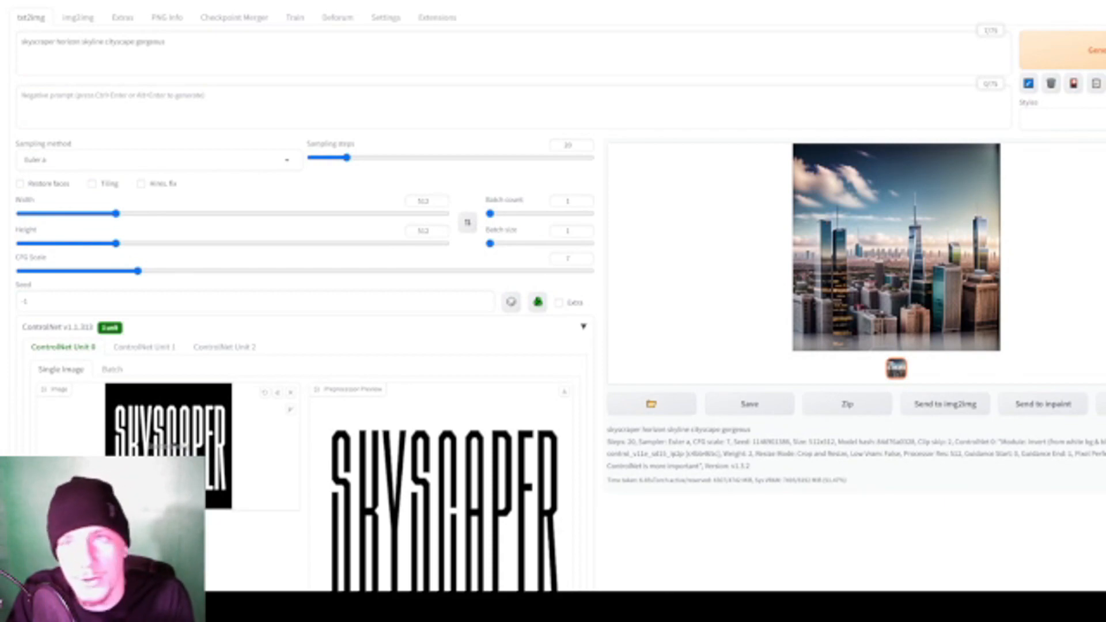
{"action": "key", "text": "ctrl+Return"}
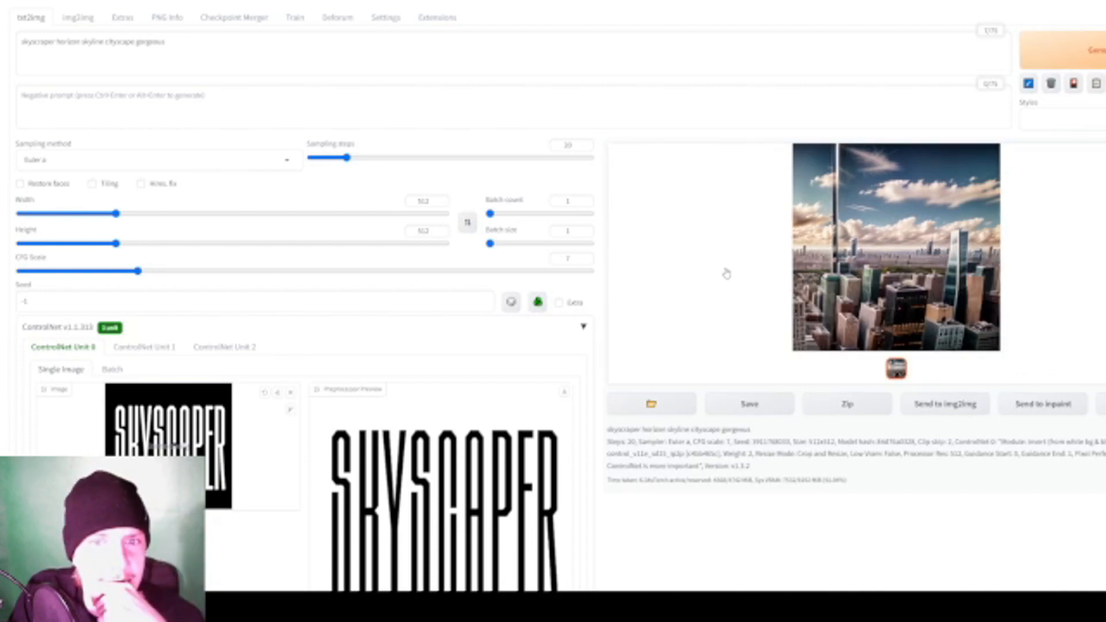
- Generate another skyline from the corrected prompt and review the ControlNet Unit 0 settings while it renders
{"action": "scroll", "coordinate": [726, 273], "scroll_direction": "down", "scroll_amount": 2}
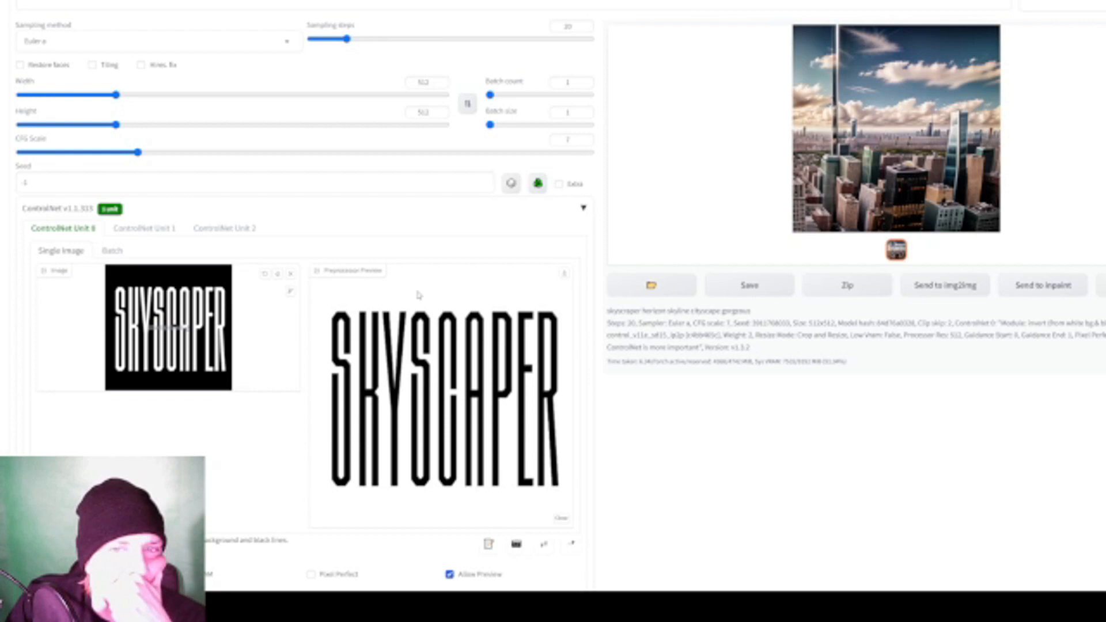
{"action": "scroll", "coordinate": [362, 304], "scroll_direction": "up", "scroll_amount": 2}
{"action": "left_click", "coordinate": [1063, 64]}
{"action": "scroll", "coordinate": [585, 478], "scroll_direction": "down", "scroll_amount": 5}
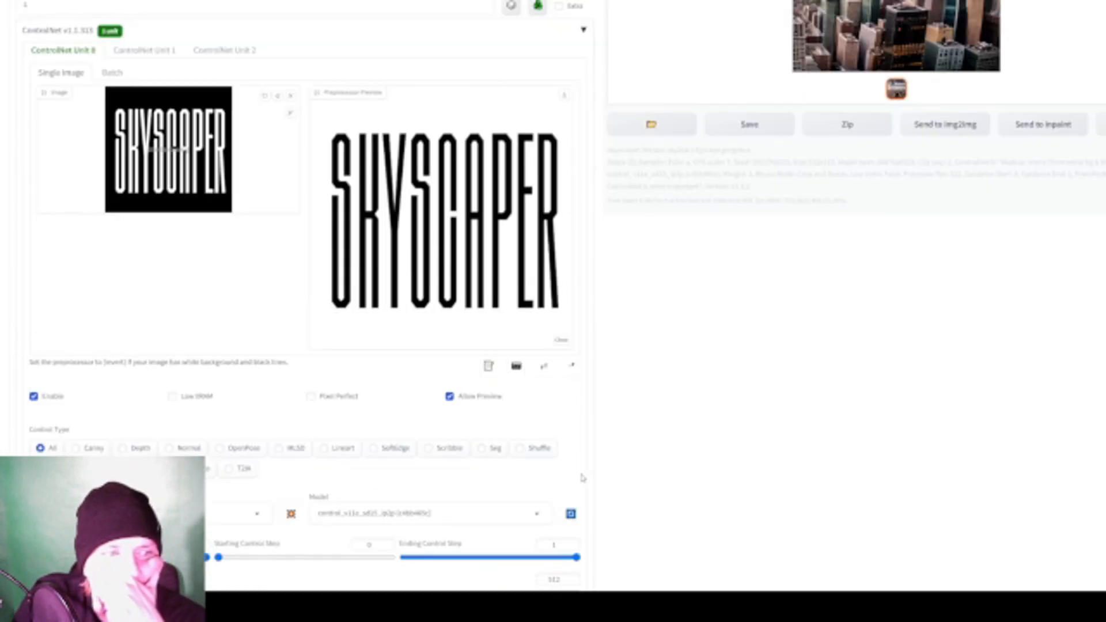
{"action": "scroll", "coordinate": [563, 468], "scroll_direction": "up", "scroll_amount": 3}
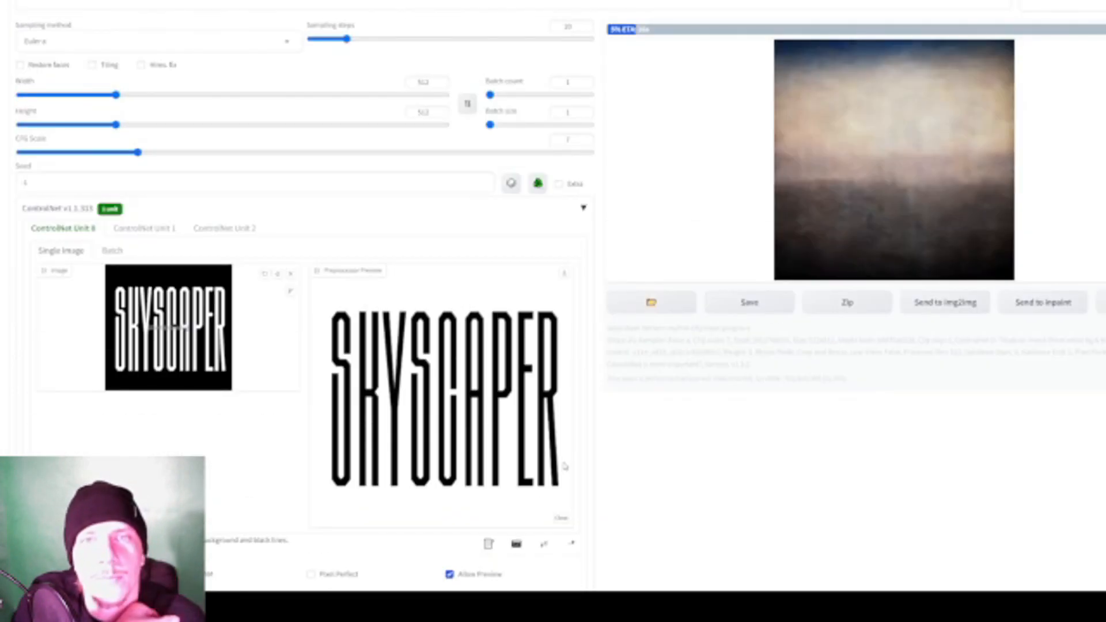
{"action": "scroll", "coordinate": [572, 461], "scroll_direction": "up", "scroll_amount": 1}
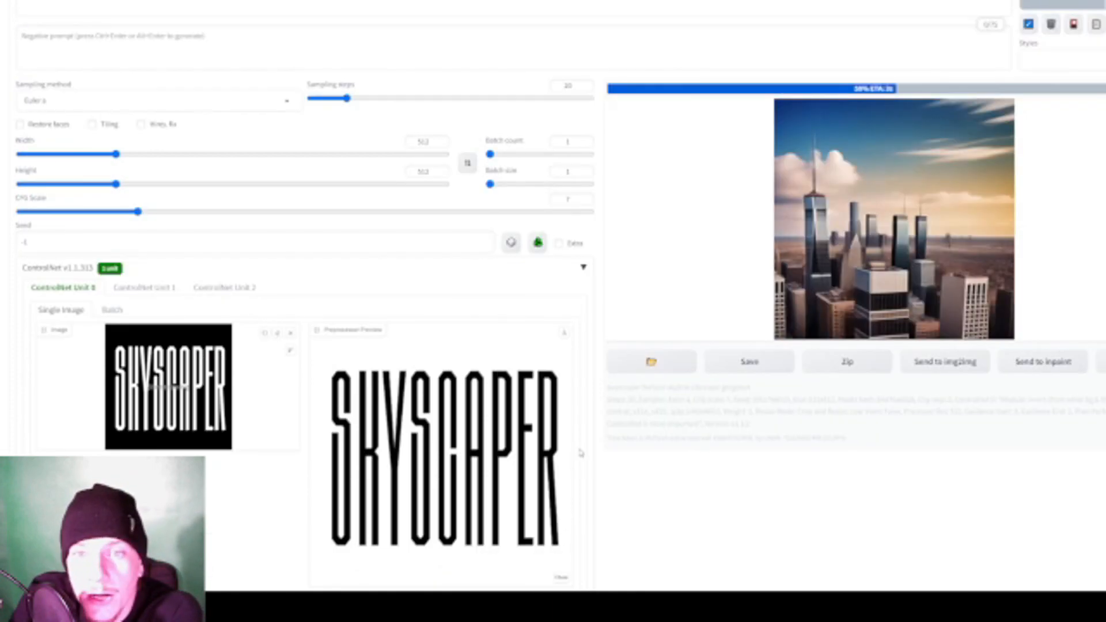
{"action": "scroll", "coordinate": [827, 353], "scroll_direction": "up", "scroll_amount": 1}
{"action": "scroll", "coordinate": [819, 299], "scroll_direction": "down", "scroll_amount": 6}
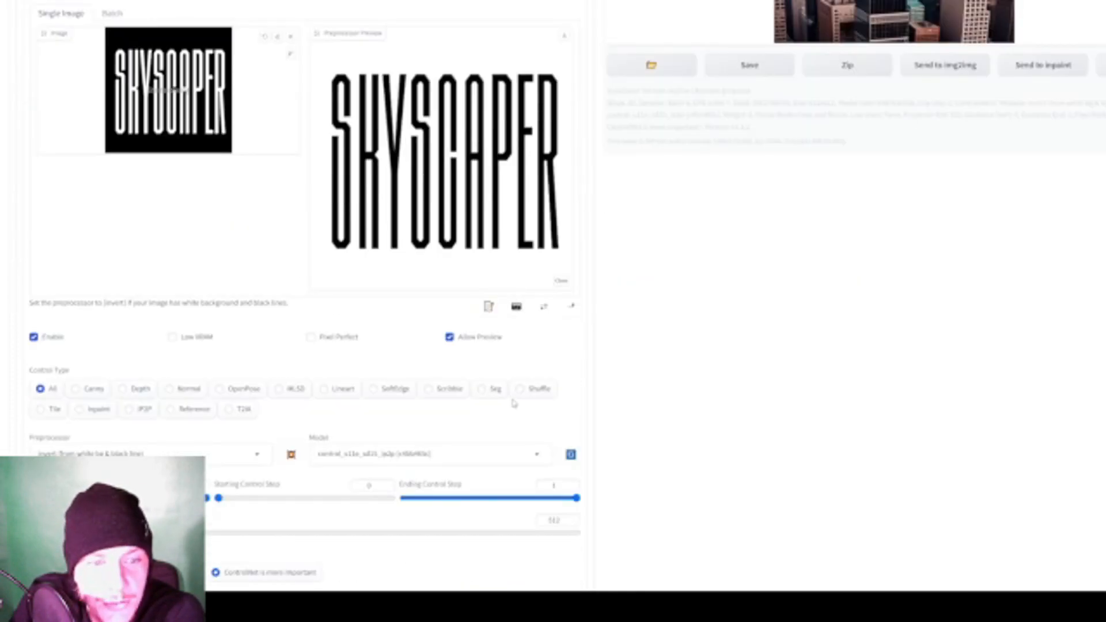
{"action": "scroll", "coordinate": [513, 402], "scroll_direction": "up", "scroll_amount": 6}
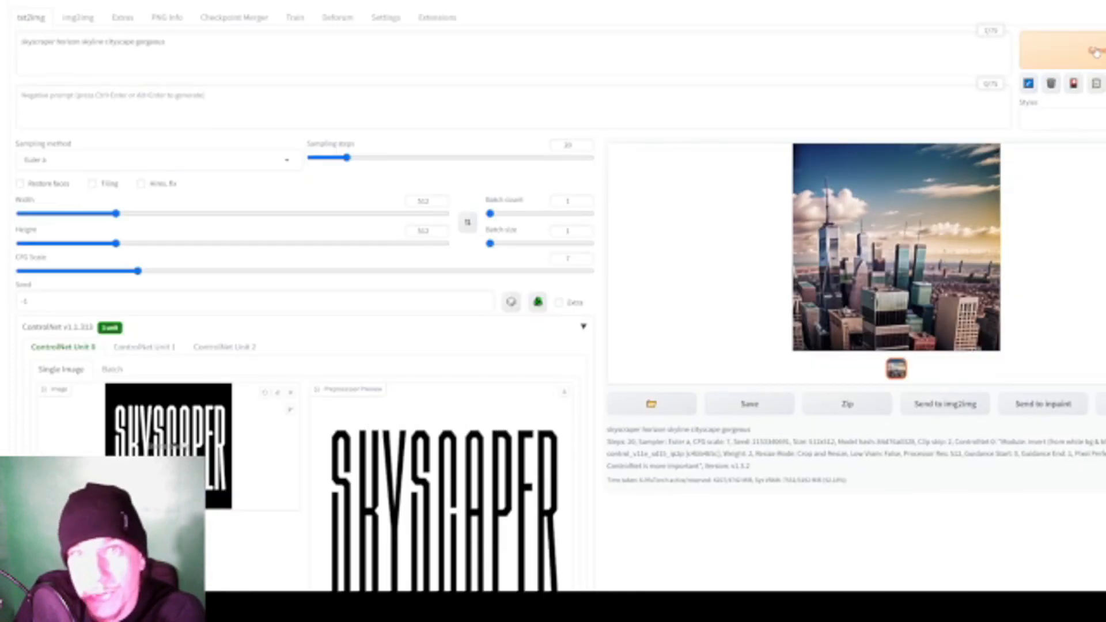
- Generate two more skyline images with the same prompt and inverted lettering guide
{"action": "left_click", "coordinate": [1094, 52]}
{"action": "scroll", "coordinate": [818, 254], "scroll_direction": "down", "scroll_amount": 1}
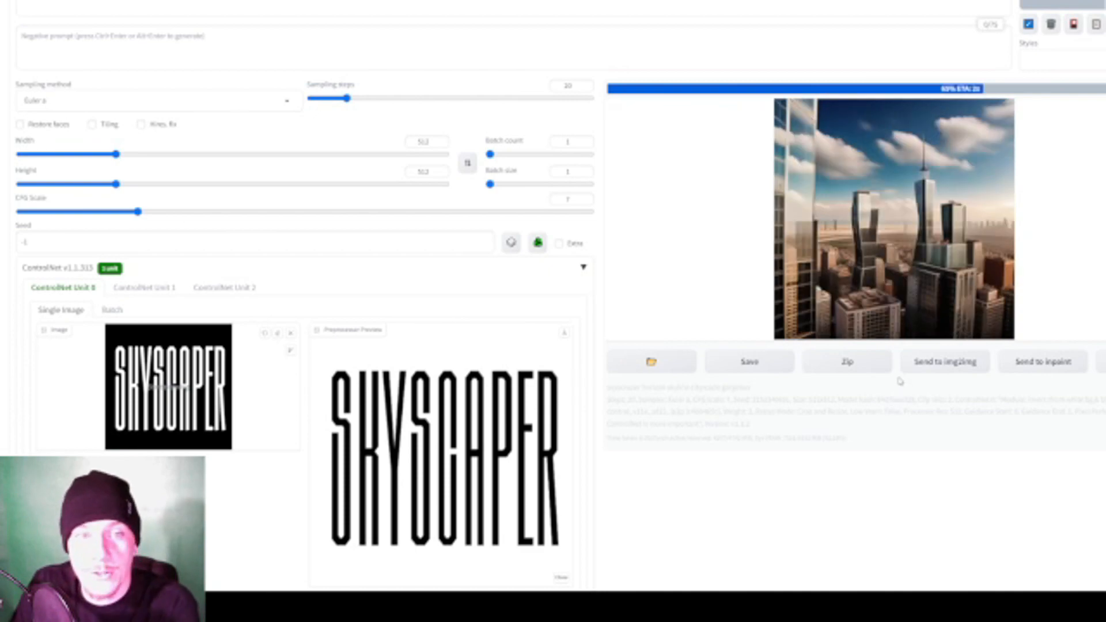
{"action": "left_click", "coordinate": [1083, 6]}
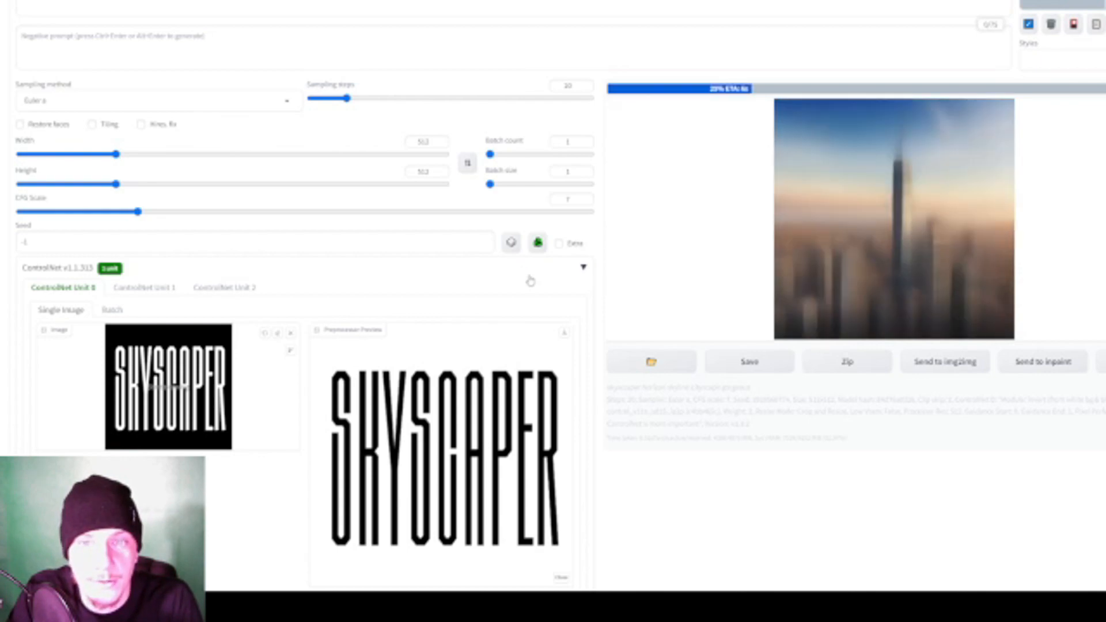
{"action": "scroll", "coordinate": [525, 274], "scroll_direction": "down", "scroll_amount": 2}
{"action": "scroll", "coordinate": [550, 263], "scroll_direction": "up", "scroll_amount": 2}
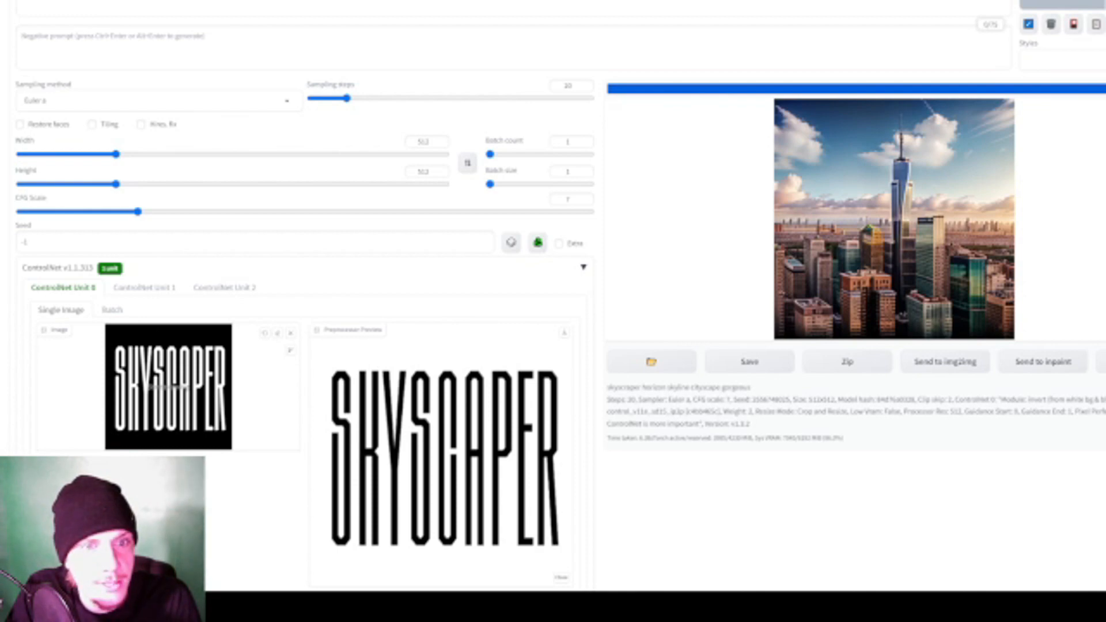
- Load the SKYSCAPER text image into ControlNet Unit 1, with the unit enabled and Allow Preview on
{"action": "left_click", "coordinate": [147, 287]}
{"action": "scroll", "coordinate": [196, 284], "scroll_direction": "down", "scroll_amount": 2}
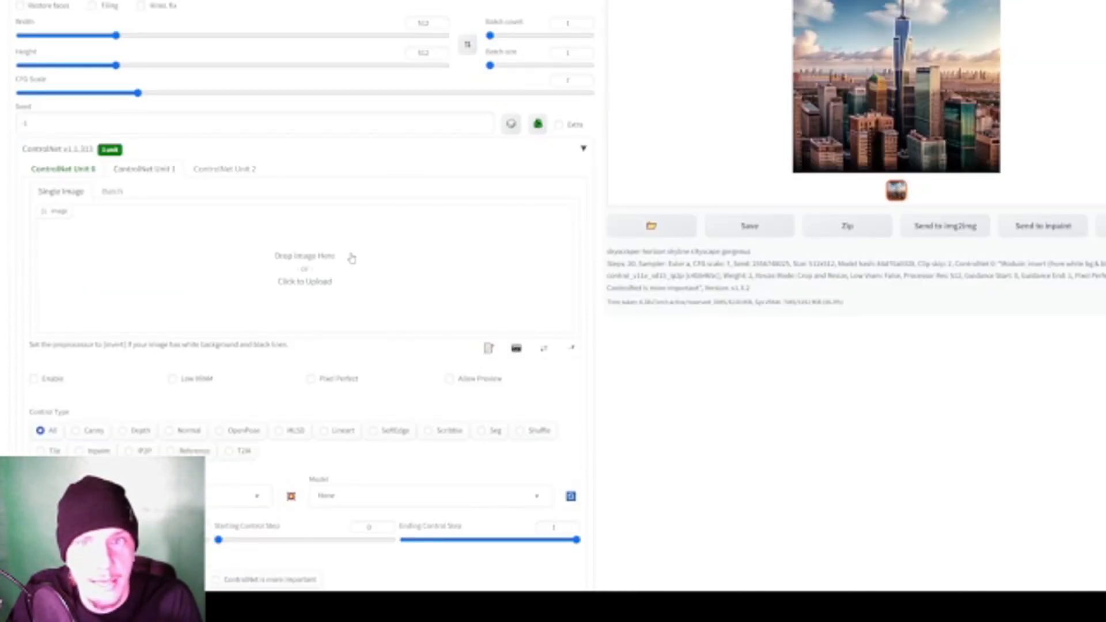
{"action": "double_click", "coordinate": [239, 93]}
{"action": "scroll", "coordinate": [238, 235], "scroll_direction": "down", "scroll_amount": 2}
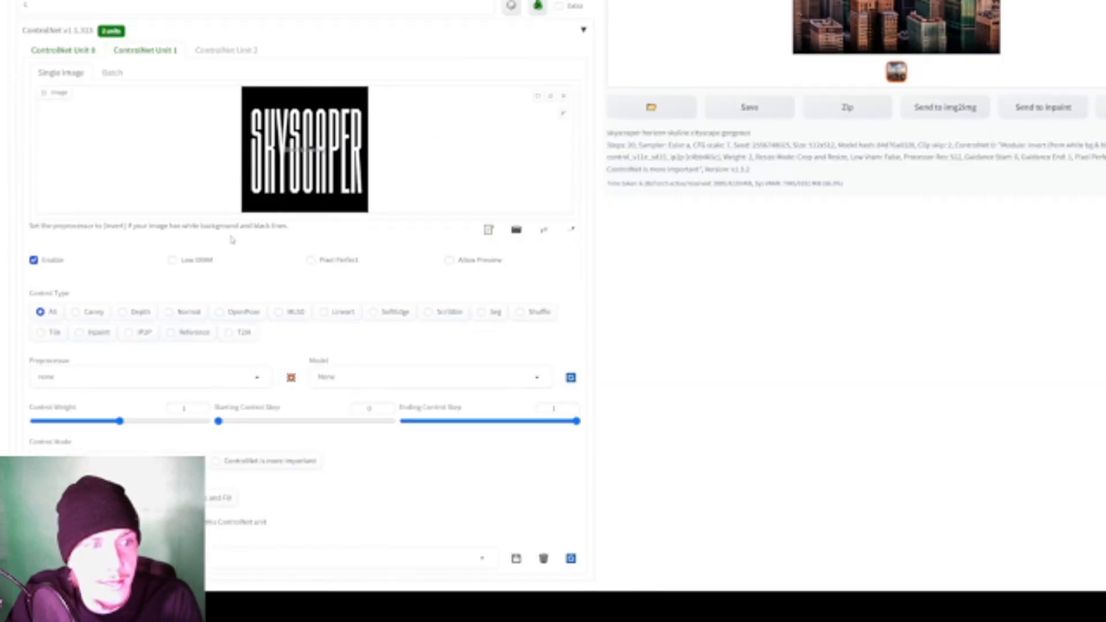
{"action": "left_click", "coordinate": [449, 260]}
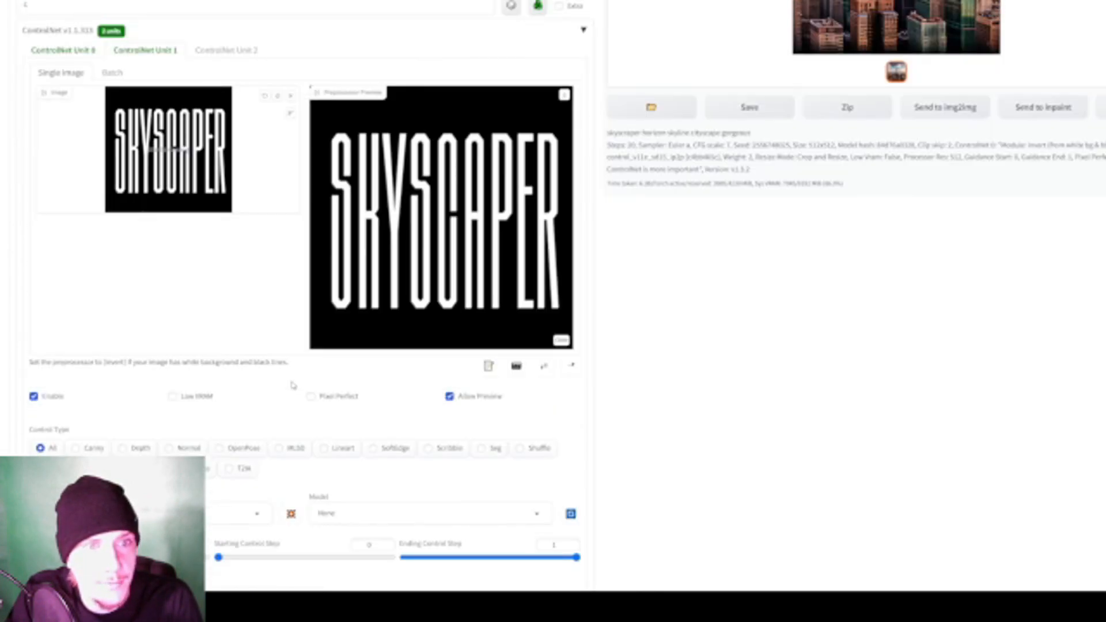
- Set Unit 1 to the control_v11e_sd15_ip2p model and "ControlNet is more important", and generate a skyline using both units
{"action": "scroll", "coordinate": [350, 358], "scroll_direction": "down", "scroll_amount": 3}
{"action": "left_click", "coordinate": [351, 338]}
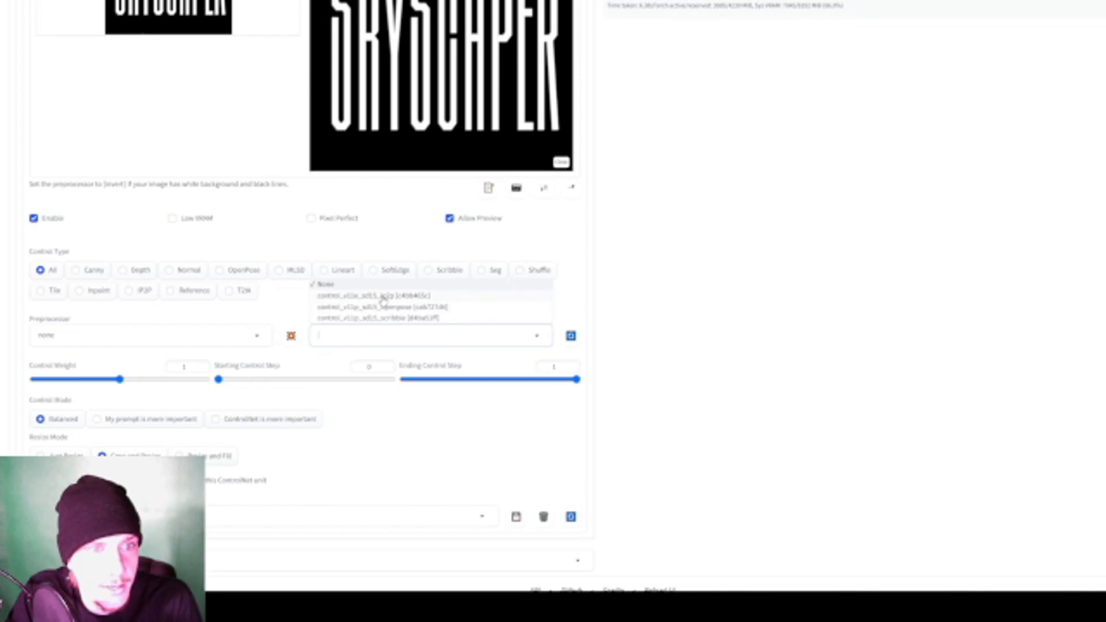
{"action": "left_click", "coordinate": [399, 296]}
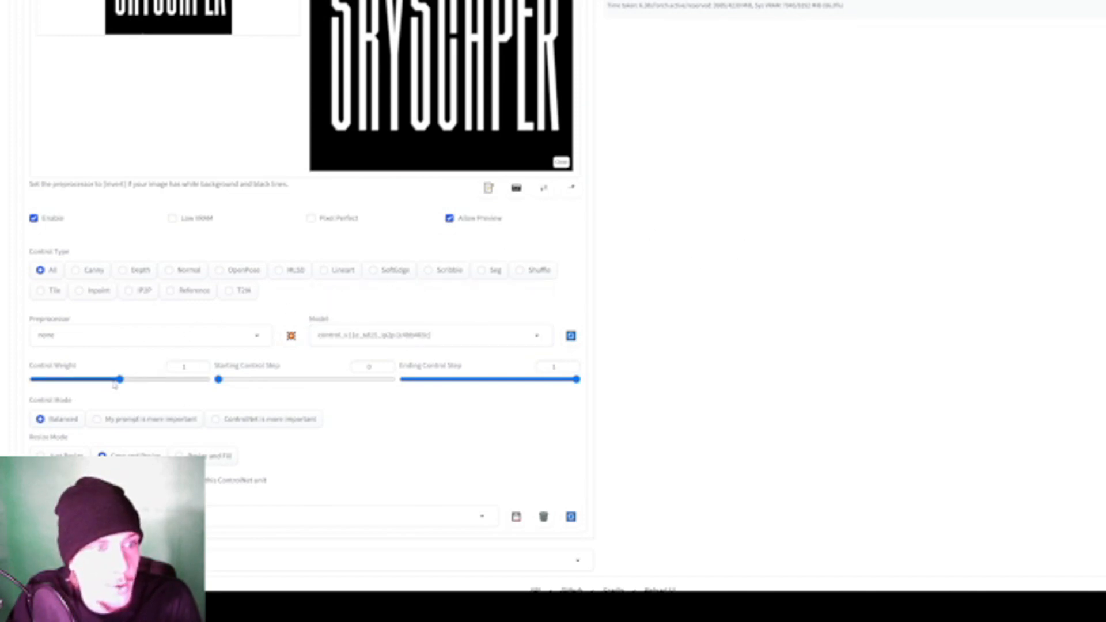
{"action": "left_click", "coordinate": [262, 419]}
{"action": "scroll", "coordinate": [633, 374], "scroll_direction": "up", "scroll_amount": 8}
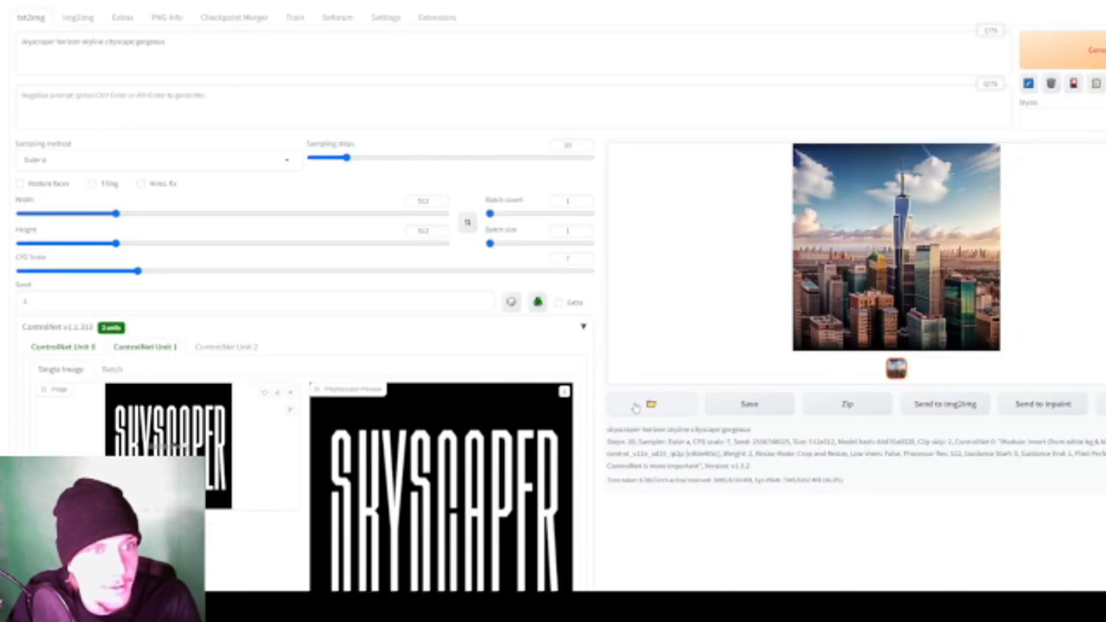
{"action": "left_click", "coordinate": [1043, 62]}
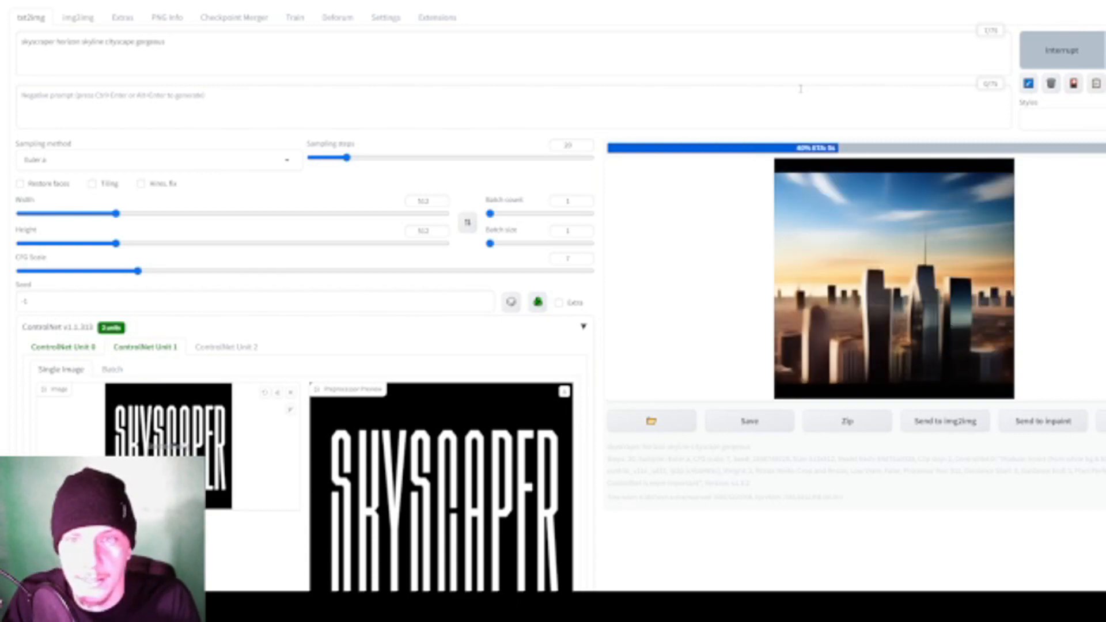
{"action": "scroll", "coordinate": [389, 394], "scroll_direction": "down", "scroll_amount": 9}
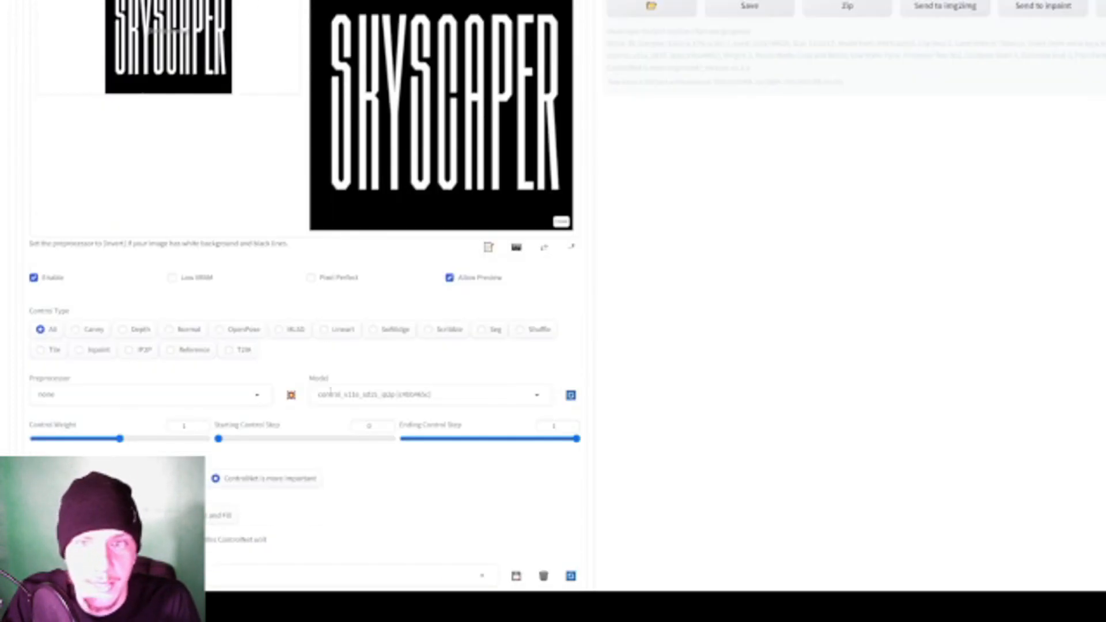
- Set ControlNet Unit 1's control weight to 1.5 and generate another skyline
{"action": "left_click", "coordinate": [160, 355]}
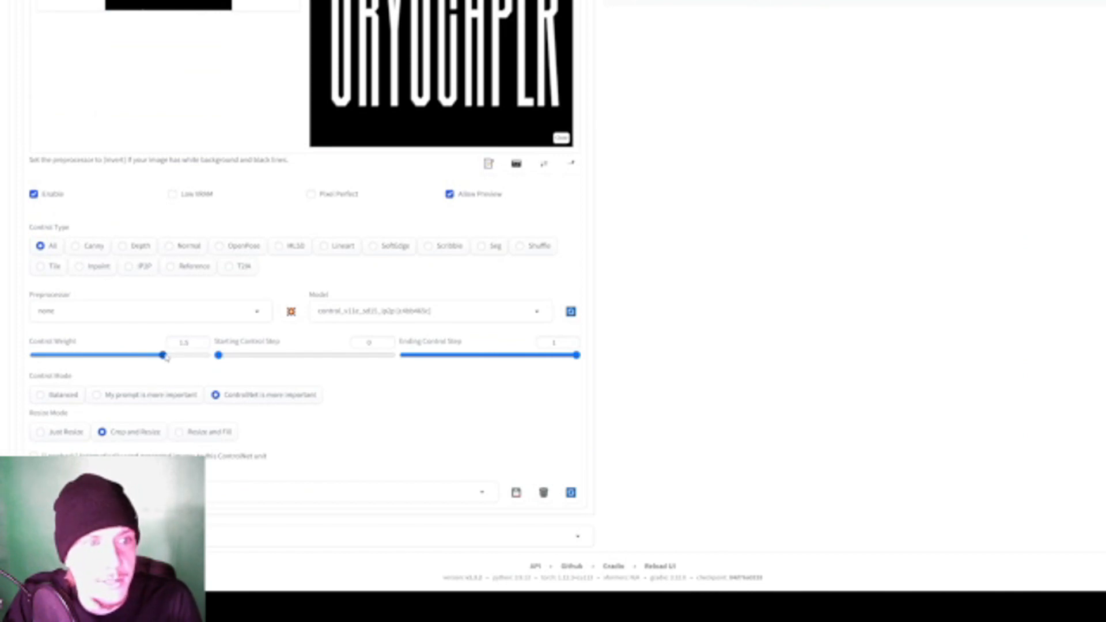
{"action": "scroll", "coordinate": [162, 356], "scroll_direction": "up", "scroll_amount": 7}
{"action": "scroll", "coordinate": [908, 347], "scroll_direction": "down", "scroll_amount": 6}
{"action": "scroll", "coordinate": [960, 272], "scroll_direction": "up", "scroll_amount": 5}
{"action": "scroll", "coordinate": [982, 250], "scroll_direction": "down", "scroll_amount": 5}
{"action": "scroll", "coordinate": [974, 289], "scroll_direction": "up", "scroll_amount": 6}
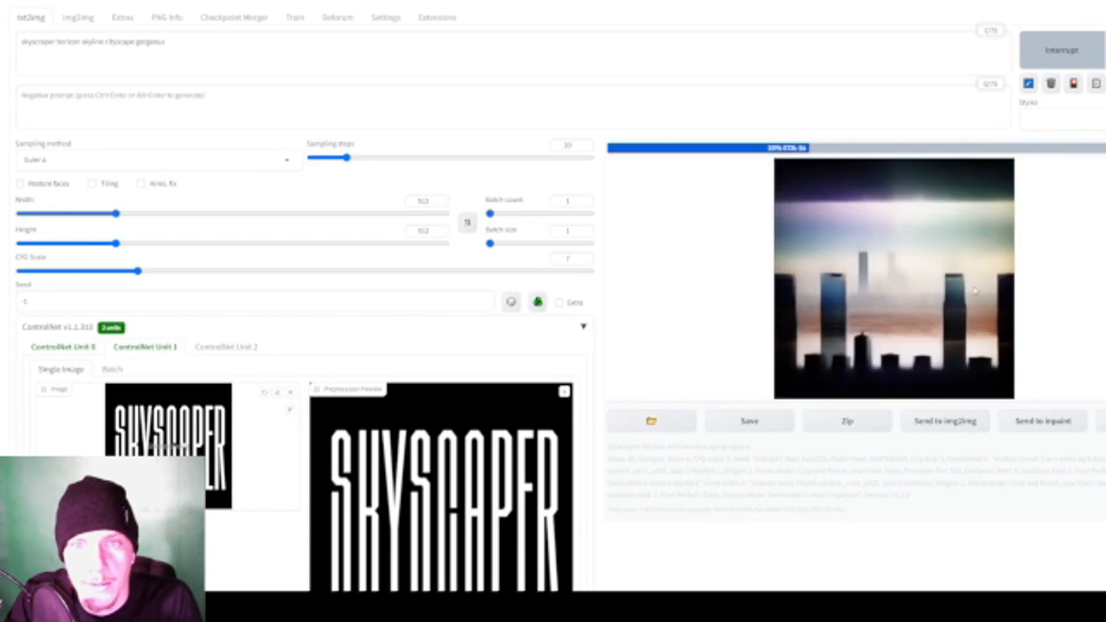
- Set Unit 1's preprocessor to invert (from white bg & black line) and generate a skyline
{"action": "scroll", "coordinate": [974, 290], "scroll_direction": "down", "scroll_amount": 5}
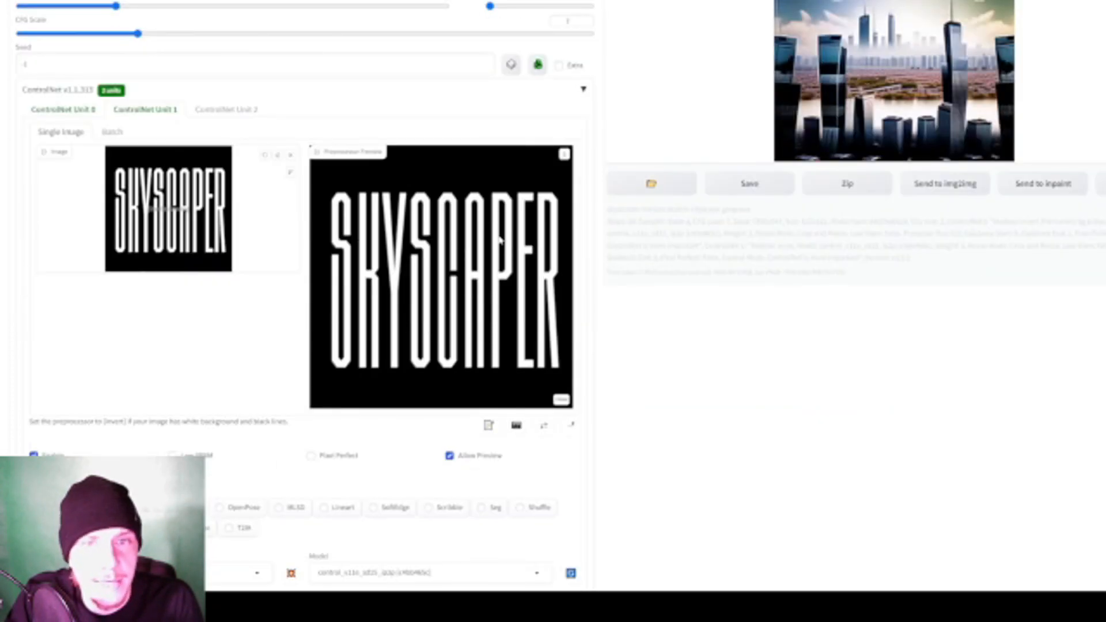
{"action": "left_click", "coordinate": [167, 513]}
{"action": "scroll", "coordinate": [167, 197], "scroll_direction": "up", "scroll_amount": 4}
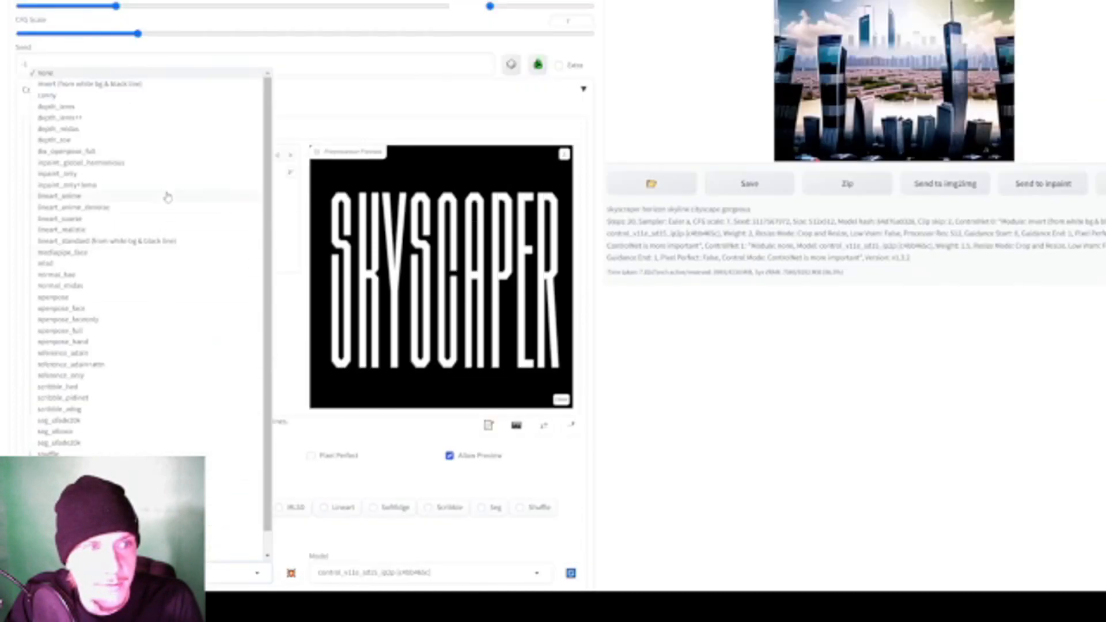
{"action": "left_click", "coordinate": [79, 264]}
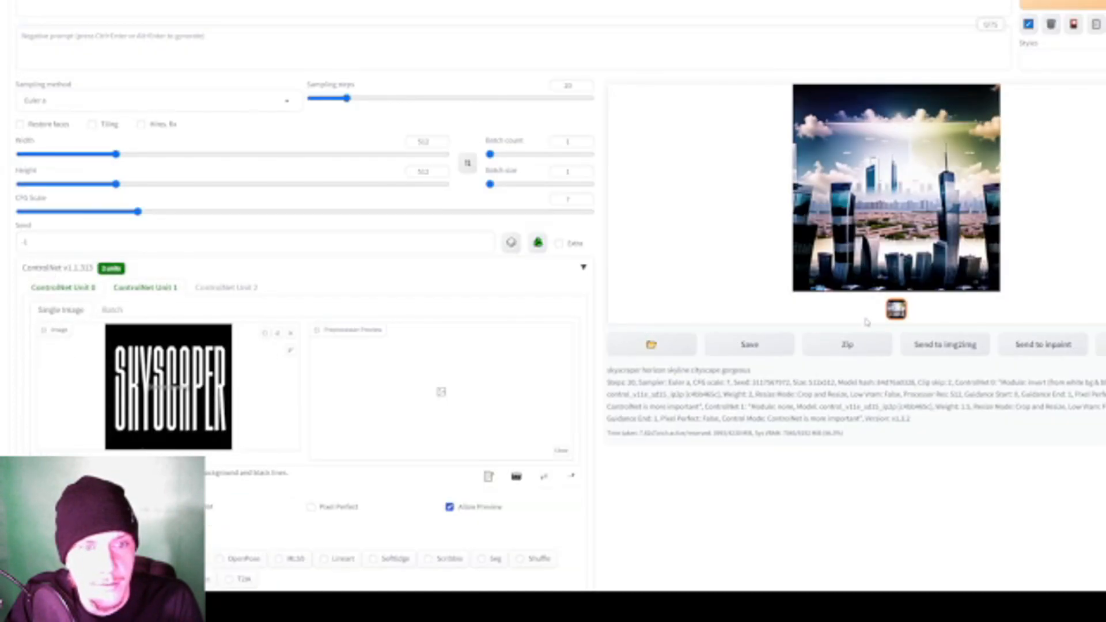
{"action": "scroll", "coordinate": [415, 367], "scroll_direction": "down", "scroll_amount": 2}
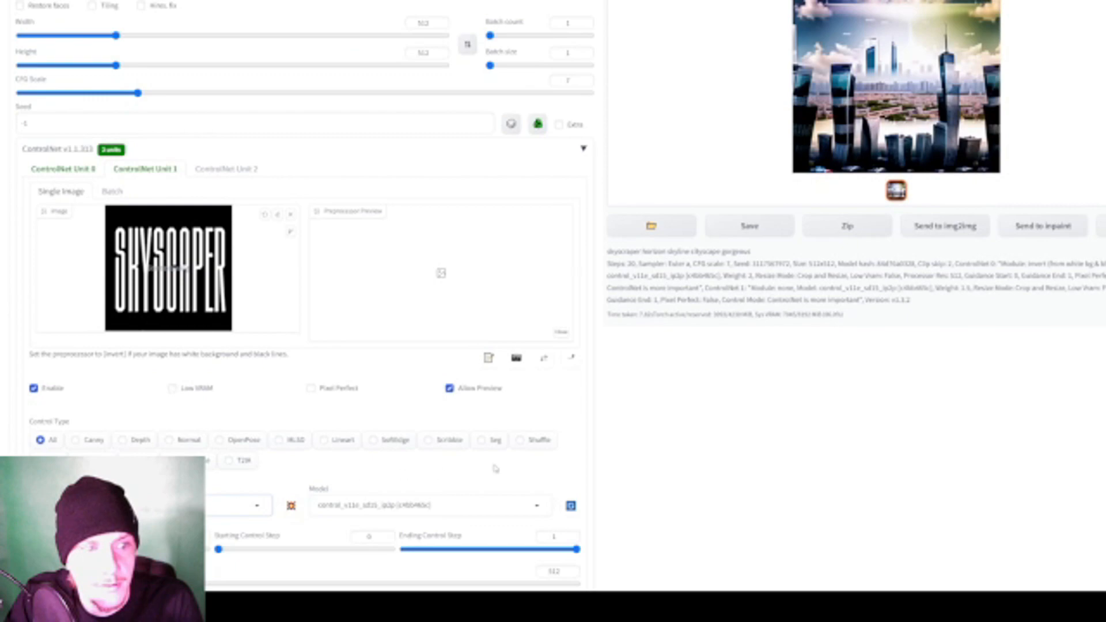
{"action": "scroll", "coordinate": [439, 471], "scroll_direction": "up", "scroll_amount": 3}
{"action": "left_click", "coordinate": [1061, 50]}
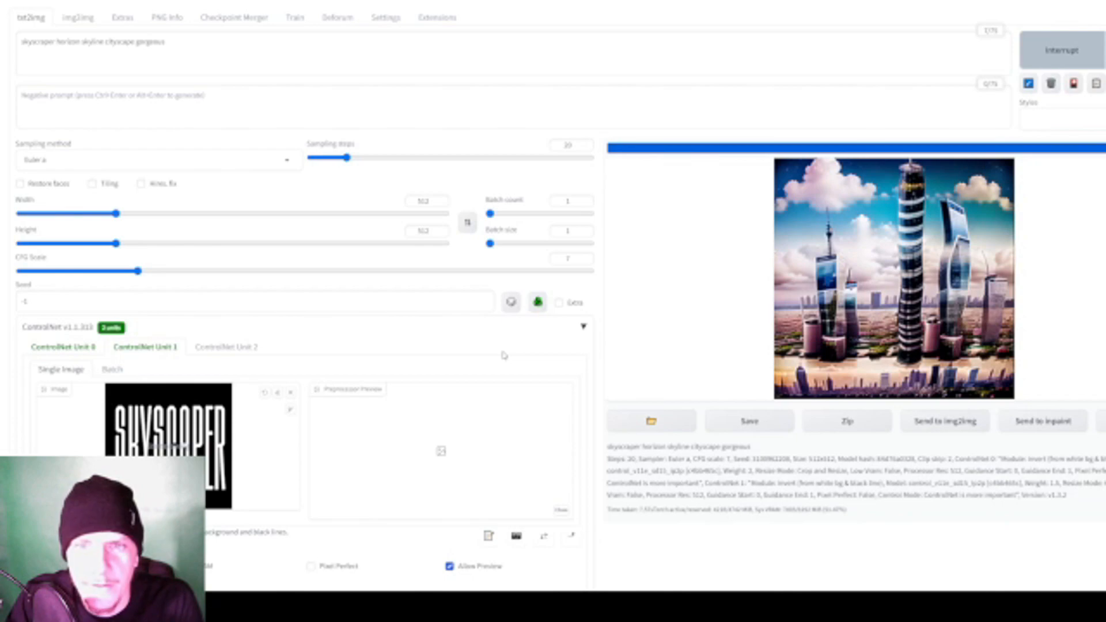
- Inspect the generated skyline at full size for traces of the lettering, and close the enlarged view
{"action": "scroll", "coordinate": [503, 355], "scroll_direction": "down", "scroll_amount": 4}
{"action": "scroll", "coordinate": [400, 329], "scroll_direction": "up", "scroll_amount": 4}
{"action": "left_click", "coordinate": [939, 216]}
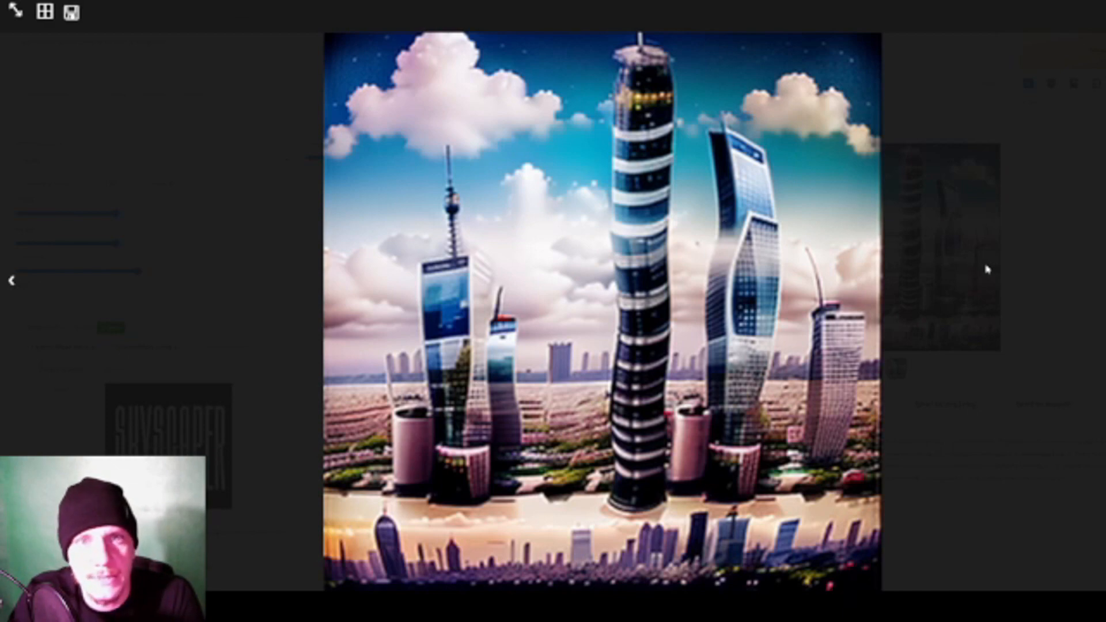
{"action": "left_click", "coordinate": [995, 266]}
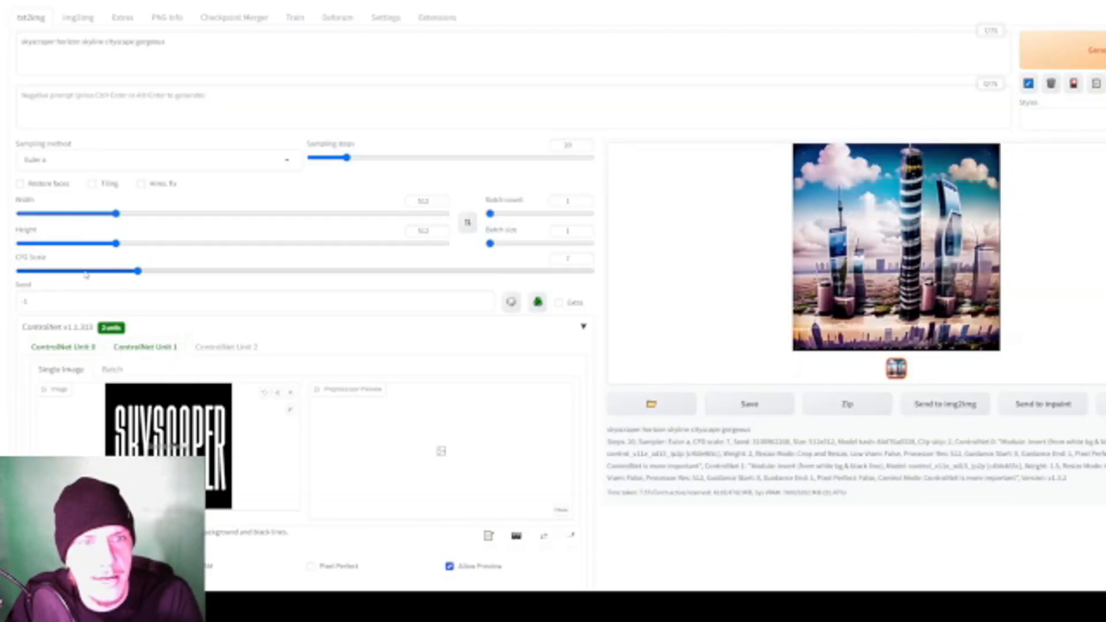
- Set the CFG Scale to 3 and Unit 1's control weight to 1.7, generating a skyline after each change
{"action": "left_click_drag", "start_coordinate": [137, 271], "coordinate": [60, 275]}
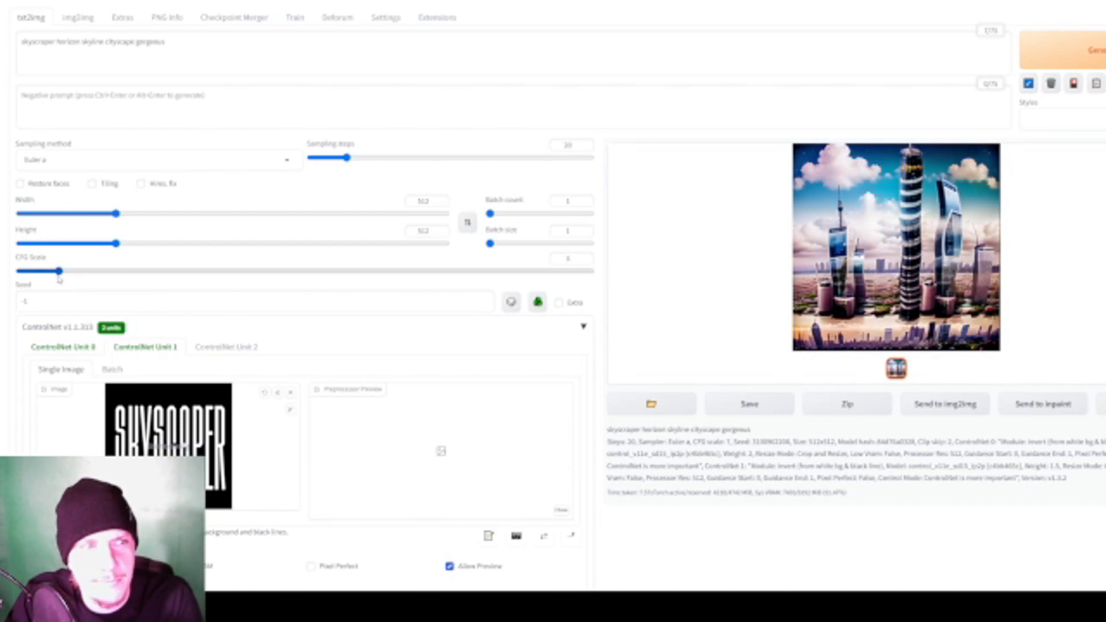
{"action": "left_click", "coordinate": [1062, 50]}
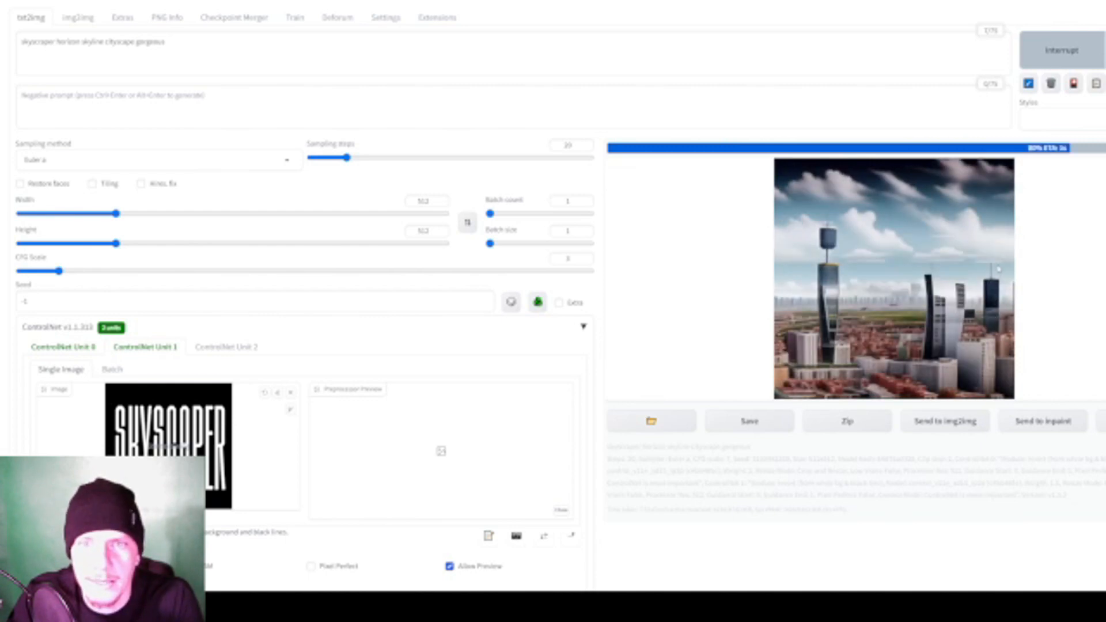
{"action": "scroll", "coordinate": [518, 369], "scroll_direction": "down", "scroll_amount": 4}
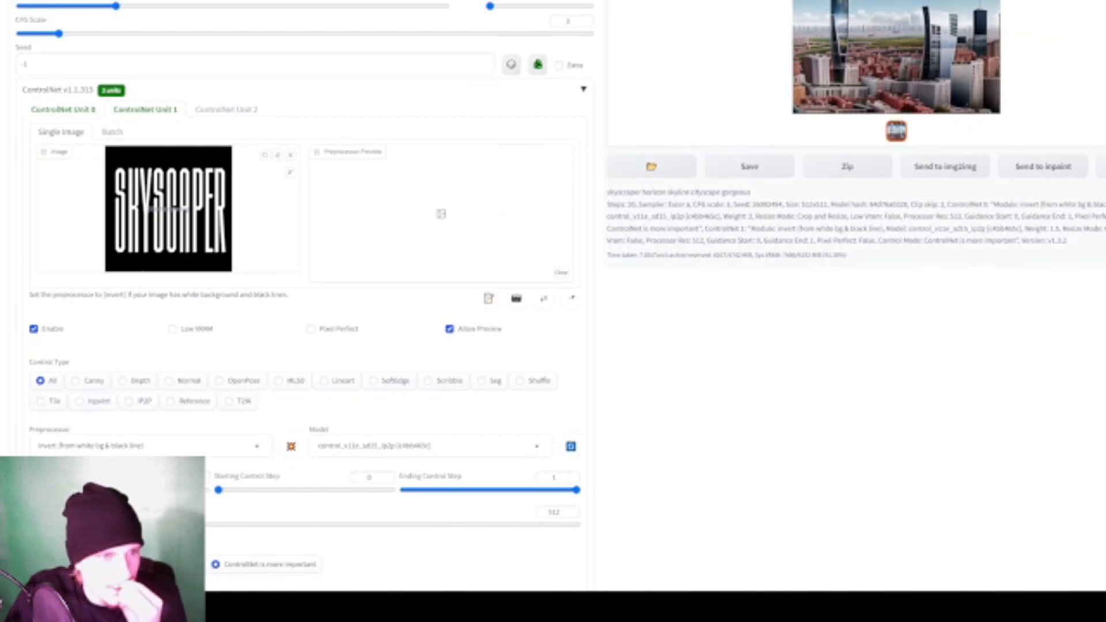
{"action": "scroll", "coordinate": [671, 292], "scroll_direction": "up", "scroll_amount": 4}
{"action": "left_click", "coordinate": [1086, 36]}
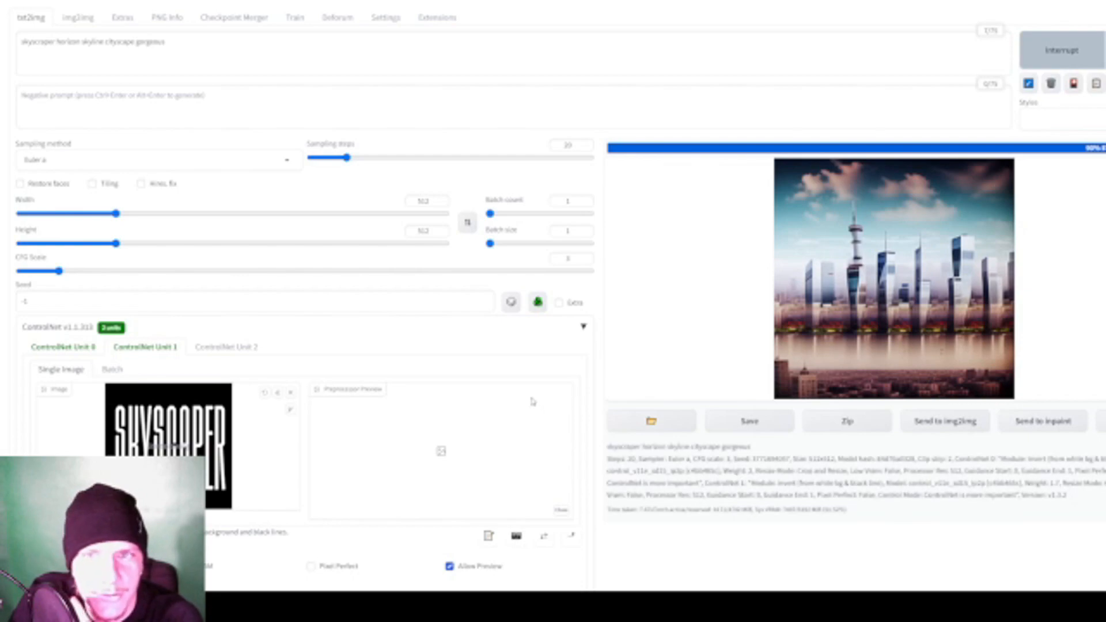
- Set Unit 1's control weight to 2 and generate a skyline
{"action": "scroll", "coordinate": [532, 401], "scroll_direction": "down", "scroll_amount": 5}
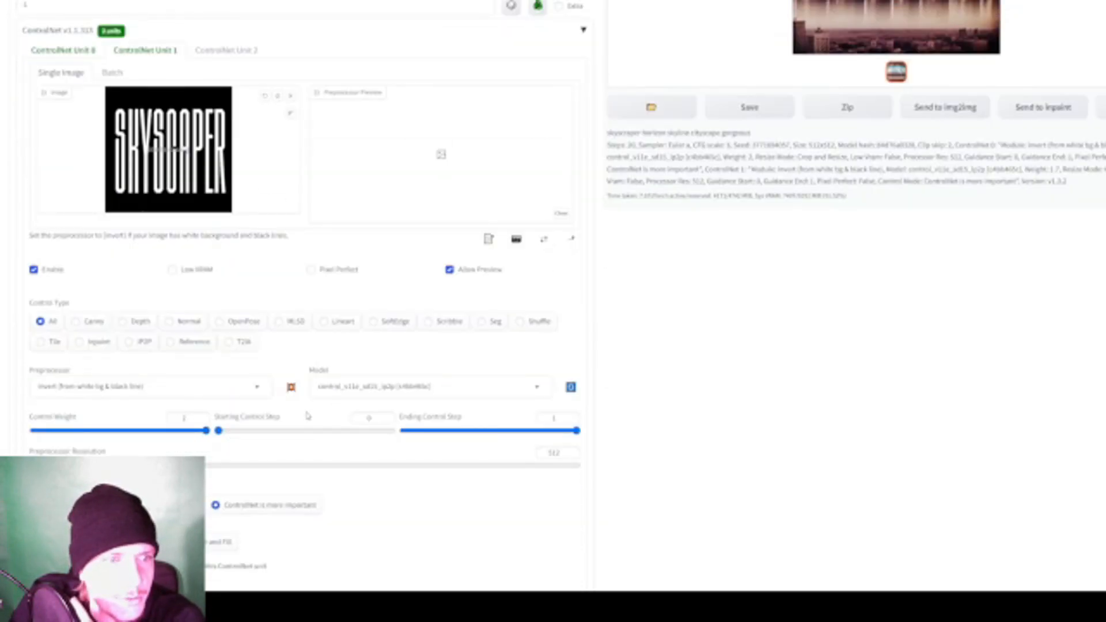
{"action": "scroll", "coordinate": [303, 415], "scroll_direction": "up", "scroll_amount": 5}
{"action": "left_click", "coordinate": [1040, 66]}
{"action": "scroll", "coordinate": [366, 348], "scroll_direction": "down", "scroll_amount": 3}
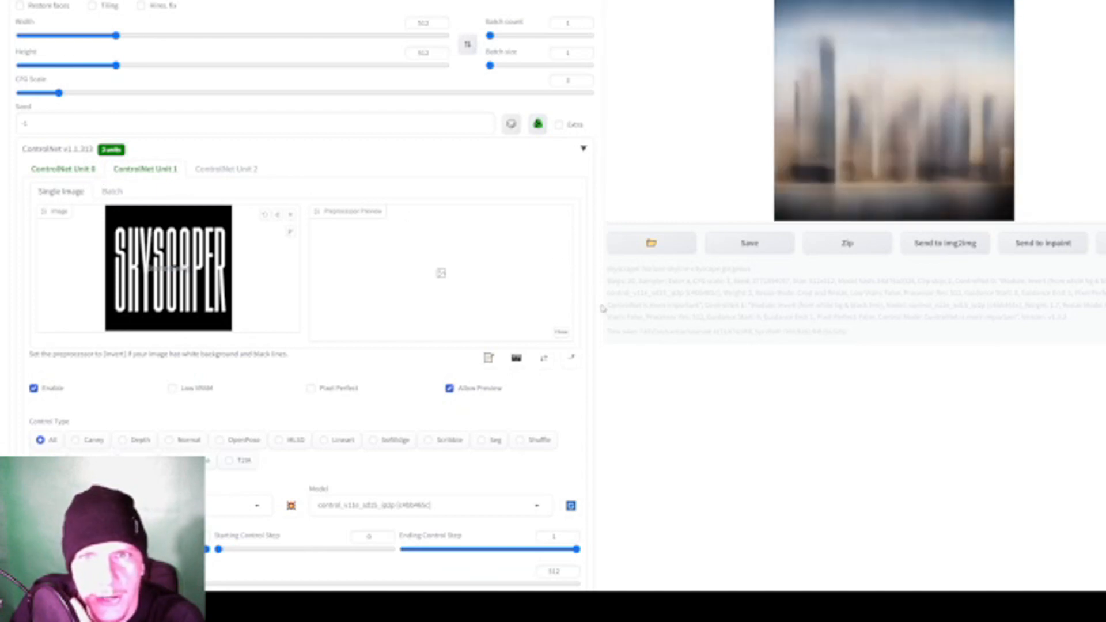
{"action": "scroll", "coordinate": [457, 389], "scroll_direction": "down", "scroll_amount": 2}
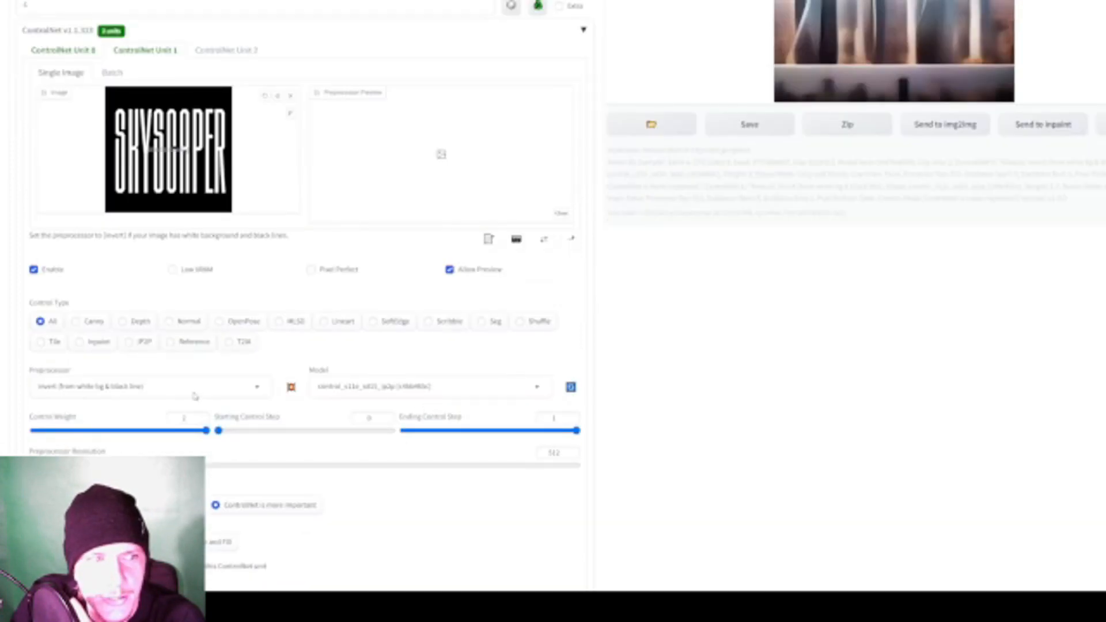
{"action": "scroll", "coordinate": [206, 387], "scroll_direction": "up", "scroll_amount": 3}
- Review the Unit 1 settings and generate another skyline without changing them
{"action": "scroll", "coordinate": [389, 406], "scroll_direction": "down", "scroll_amount": 3}
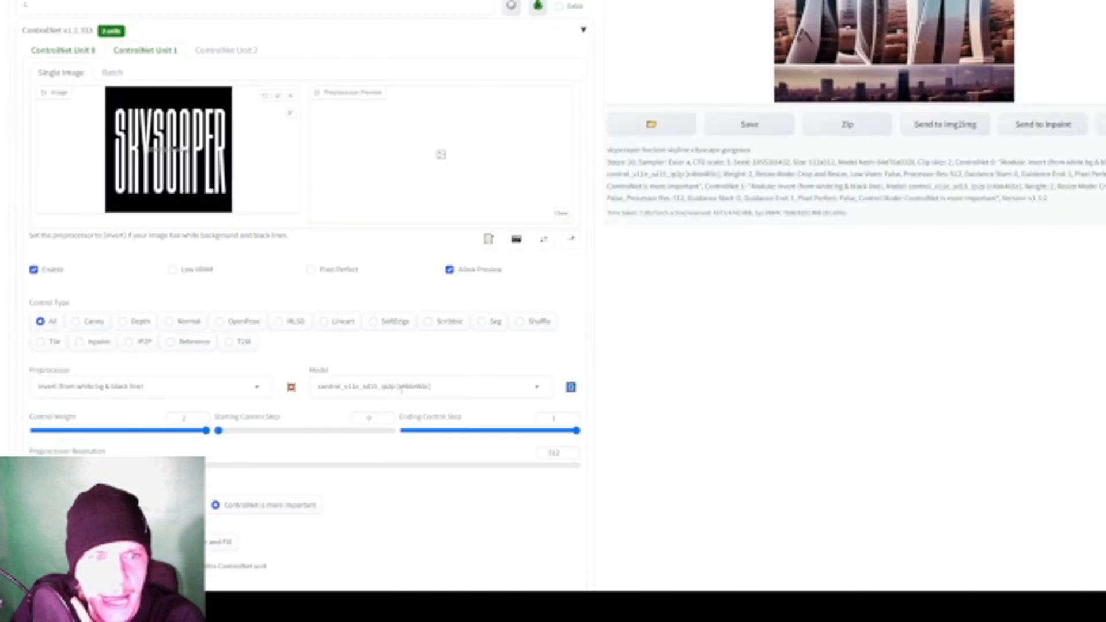
{"action": "scroll", "coordinate": [524, 383], "scroll_direction": "up", "scroll_amount": 2}
{"action": "scroll", "coordinate": [415, 406], "scroll_direction": "down", "scroll_amount": 4}
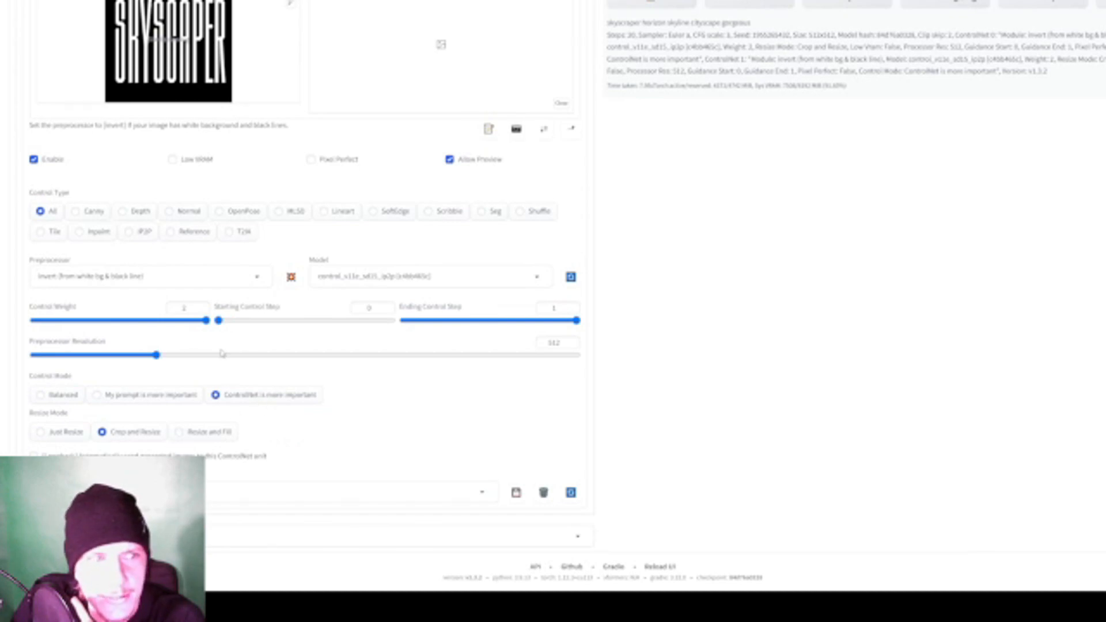
{"action": "scroll", "coordinate": [268, 396], "scroll_direction": "up", "scroll_amount": 1}
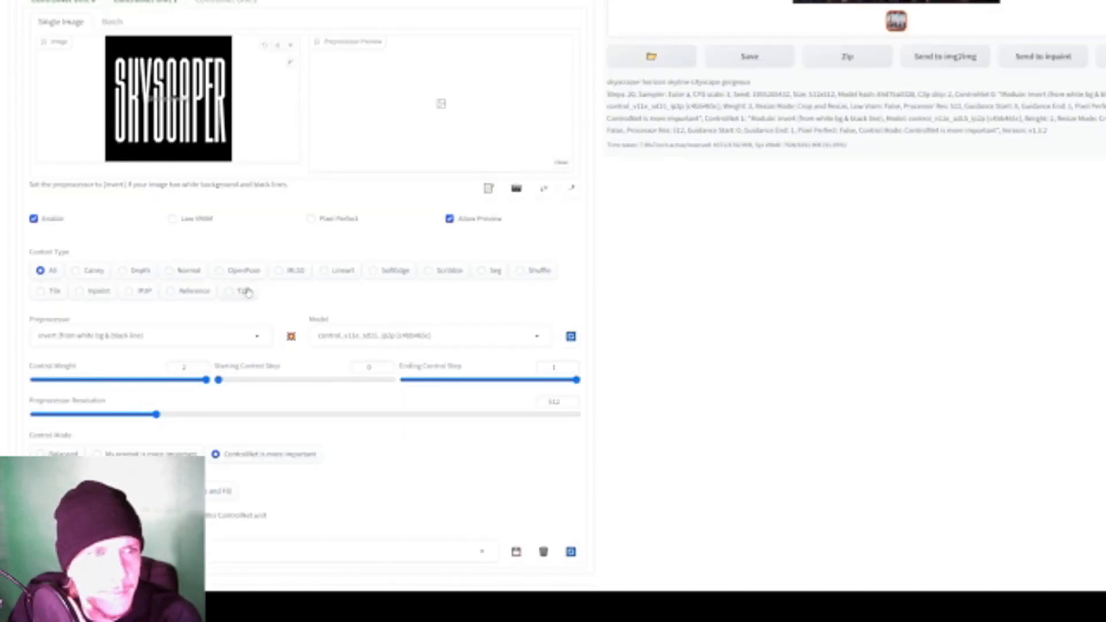
{"action": "scroll", "coordinate": [321, 283], "scroll_direction": "up", "scroll_amount": 5}
{"action": "left_click", "coordinate": [1065, 51]}
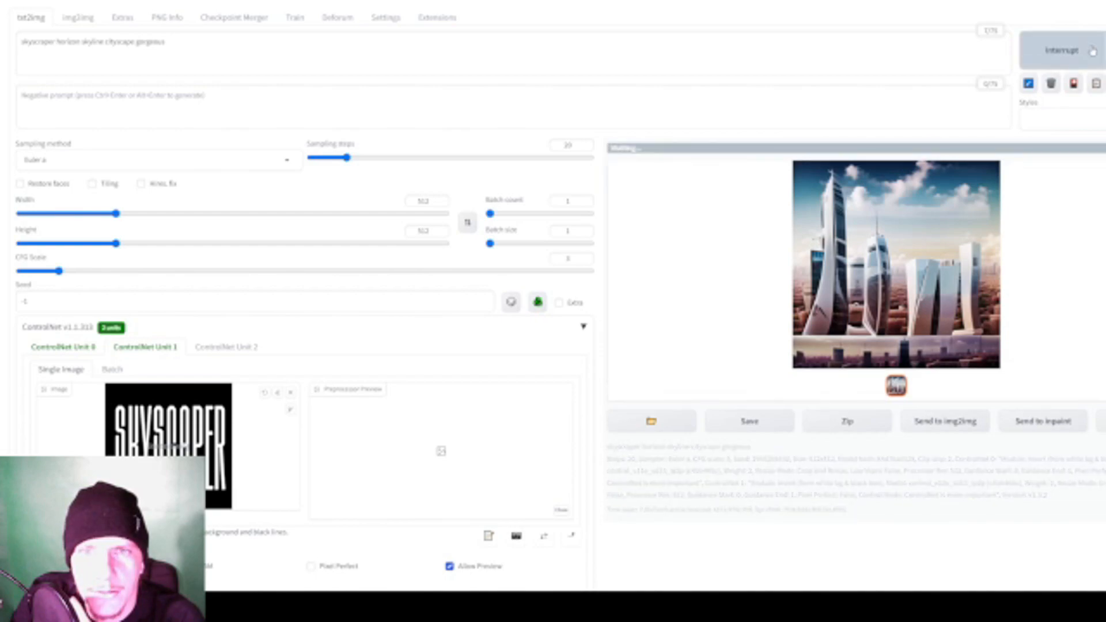
{"action": "scroll", "coordinate": [931, 289], "scroll_direction": "down", "scroll_amount": 5}
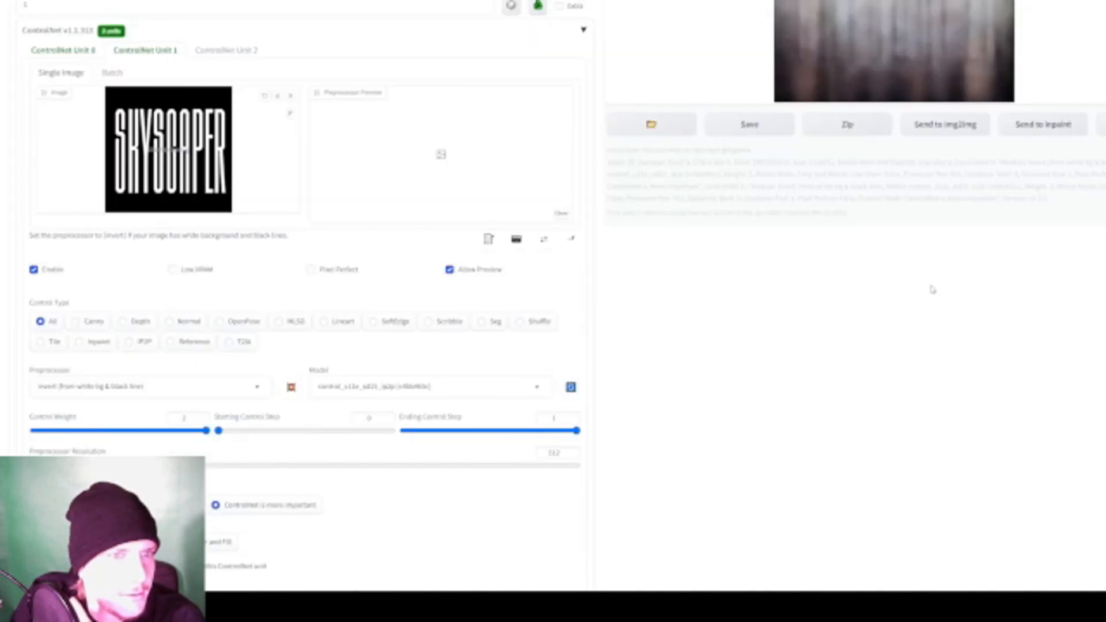
{"action": "scroll", "coordinate": [932, 289], "scroll_direction": "up", "scroll_amount": 5}
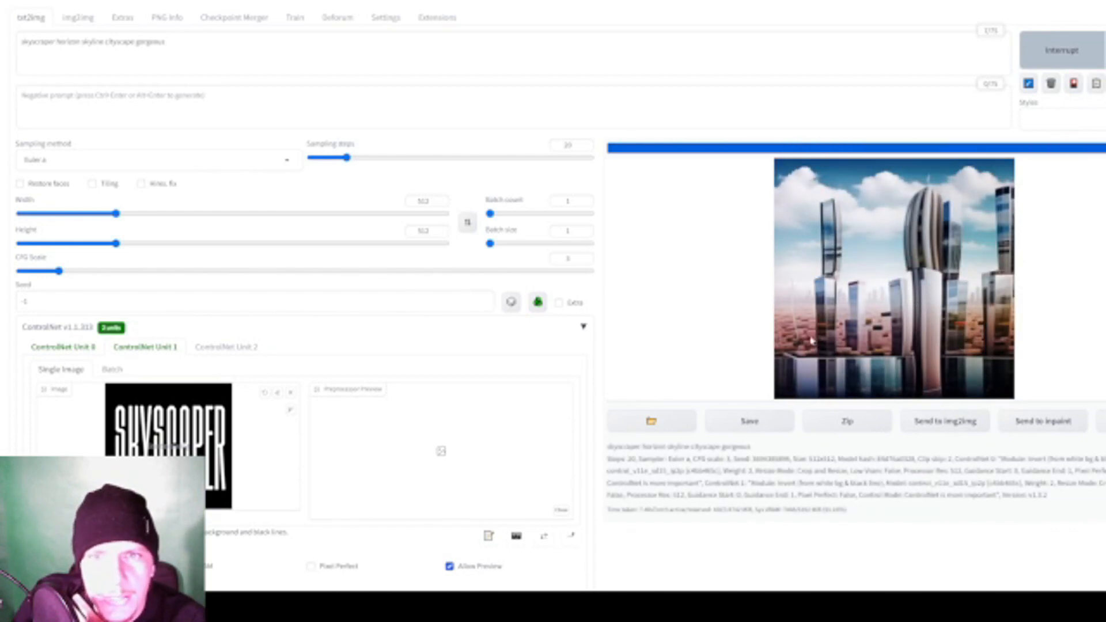
- Load the SKYSCAPER text image into ControlNet Unit 2 and enable the unit
{"action": "scroll", "coordinate": [743, 351], "scroll_direction": "down", "scroll_amount": 7}
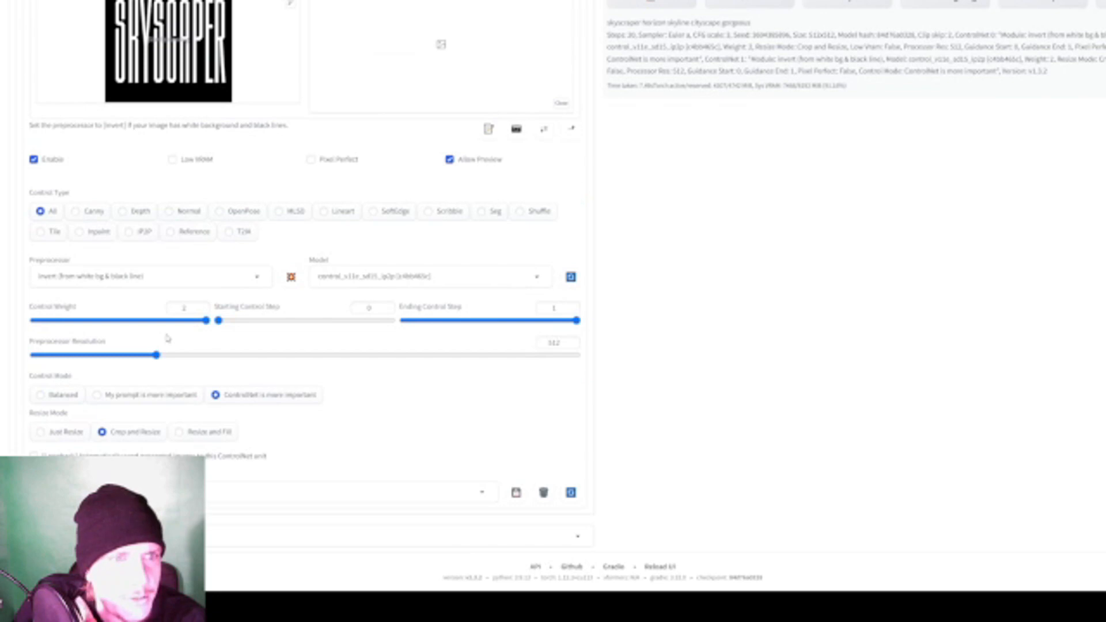
{"action": "scroll", "coordinate": [167, 338], "scroll_direction": "up", "scroll_amount": 2}
{"action": "scroll", "coordinate": [168, 339], "scroll_direction": "up", "scroll_amount": 2}
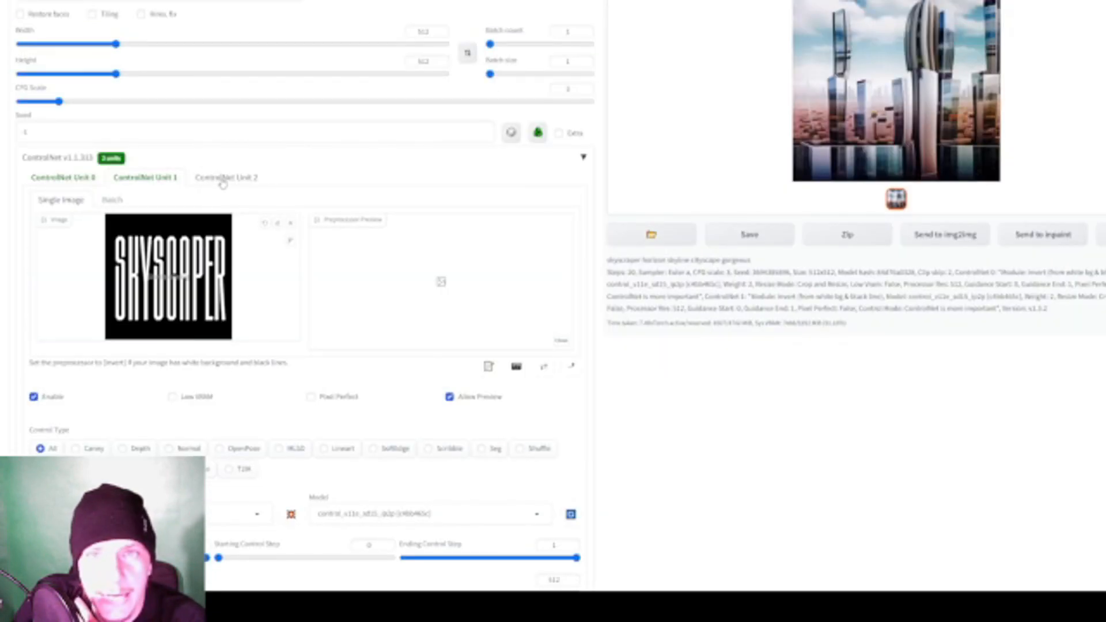
{"action": "left_click", "coordinate": [225, 179]}
{"action": "scroll", "coordinate": [116, 217], "scroll_direction": "down", "scroll_amount": 1}
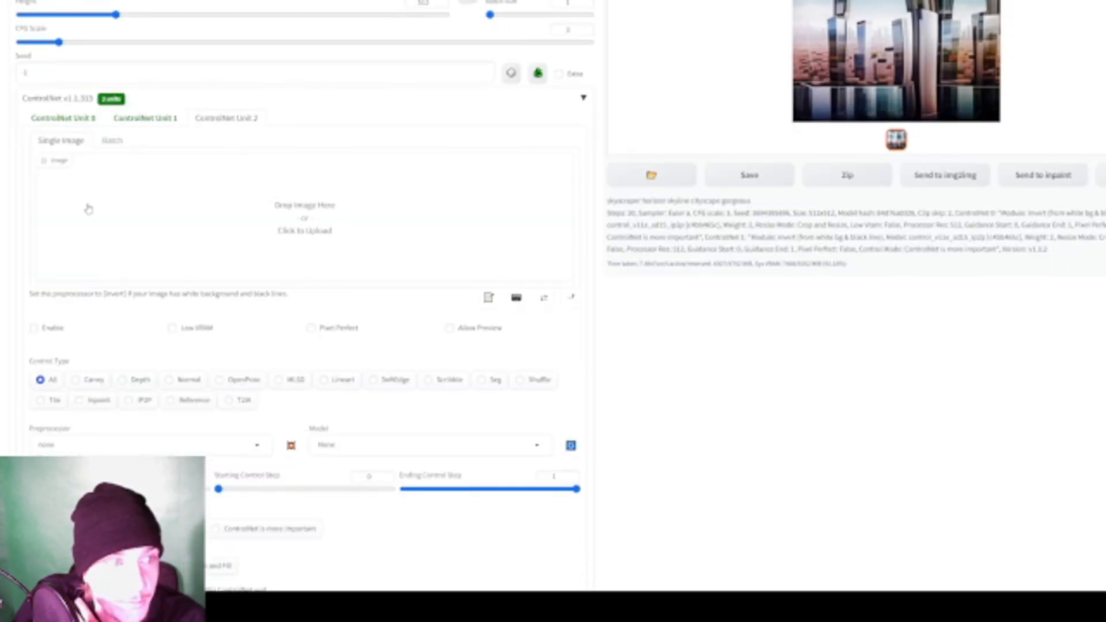
{"action": "double_click", "coordinate": [225, 74]}
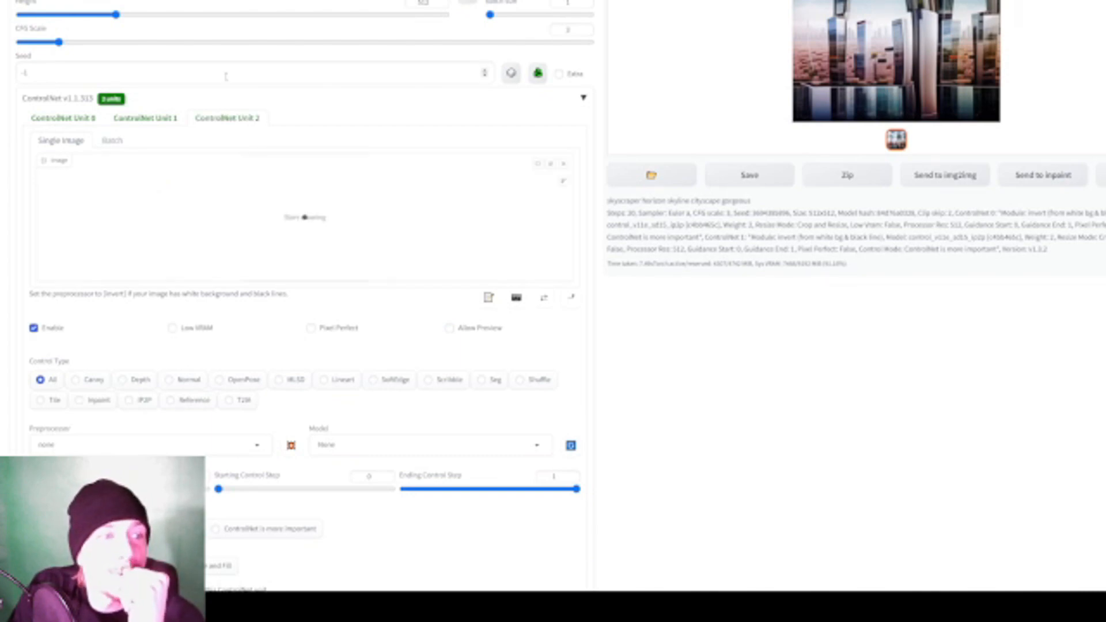
{"action": "scroll", "coordinate": [117, 427], "scroll_direction": "down", "scroll_amount": 2}
- Set Unit 2 to the Scribble control type with the scribble_xdog preprocessor, and run a preprocessor preview
{"action": "left_click", "coordinate": [429, 262]}
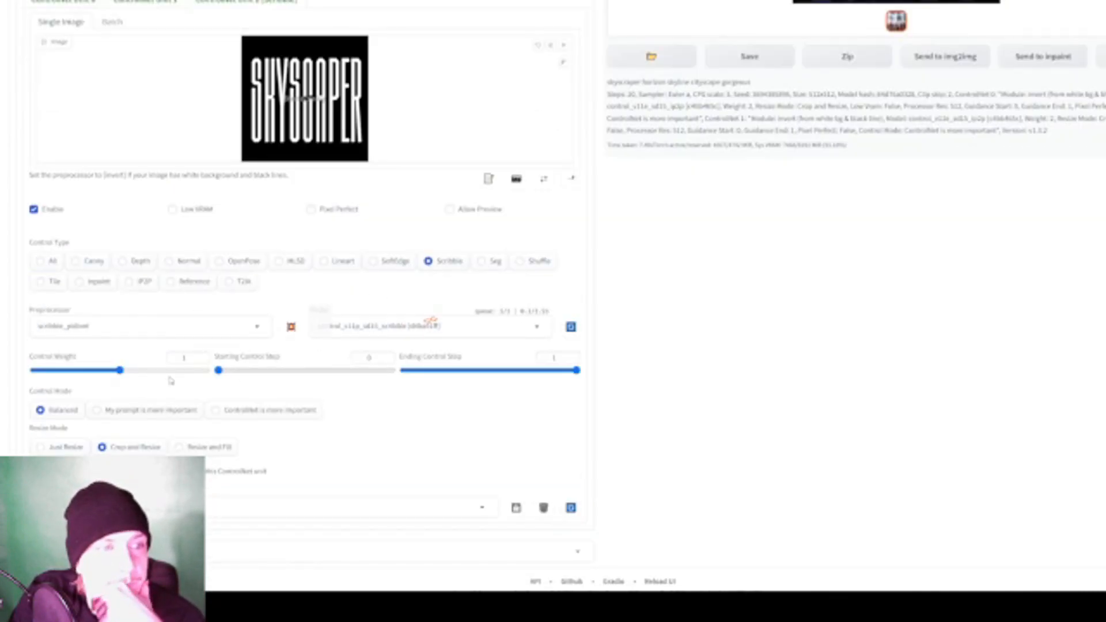
{"action": "scroll", "coordinate": [453, 287], "scroll_direction": "down", "scroll_amount": 1}
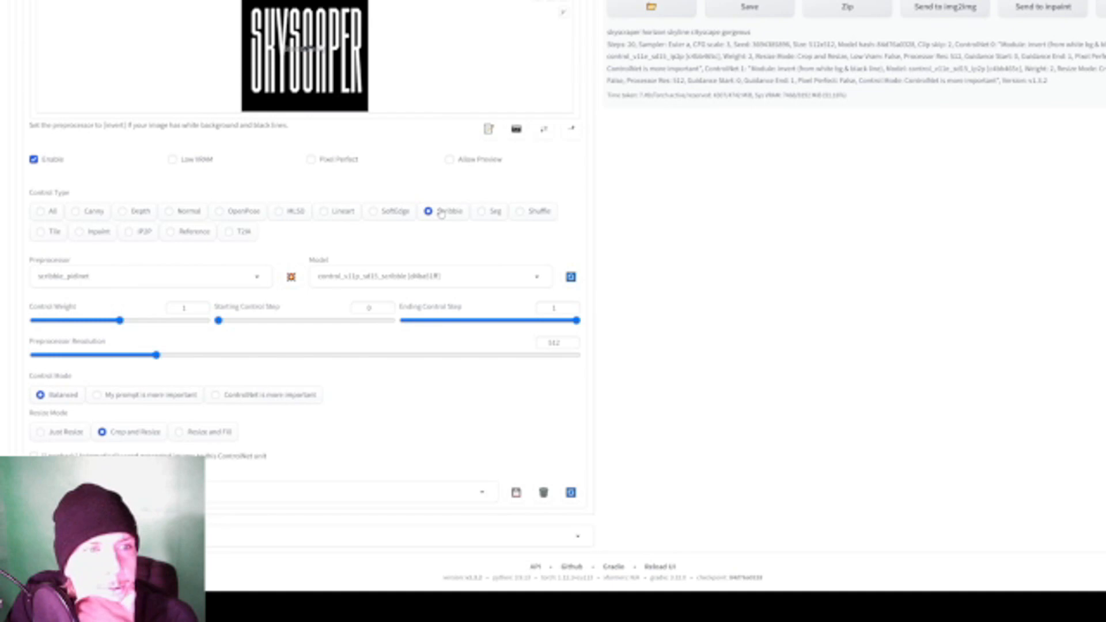
{"action": "left_click", "coordinate": [161, 276]}
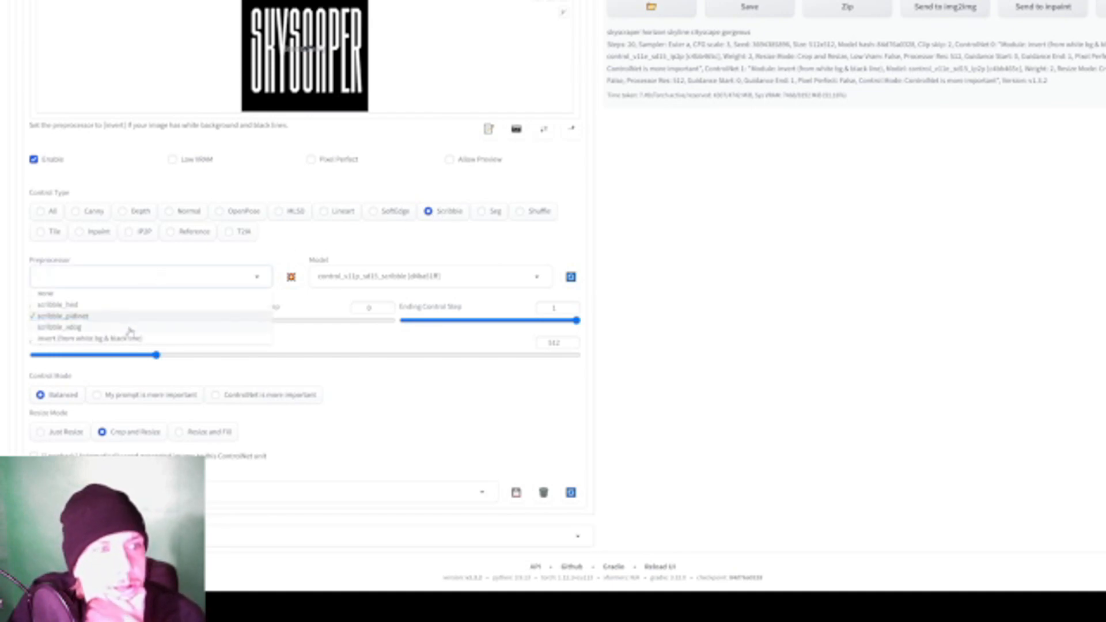
{"action": "left_click", "coordinate": [68, 326]}
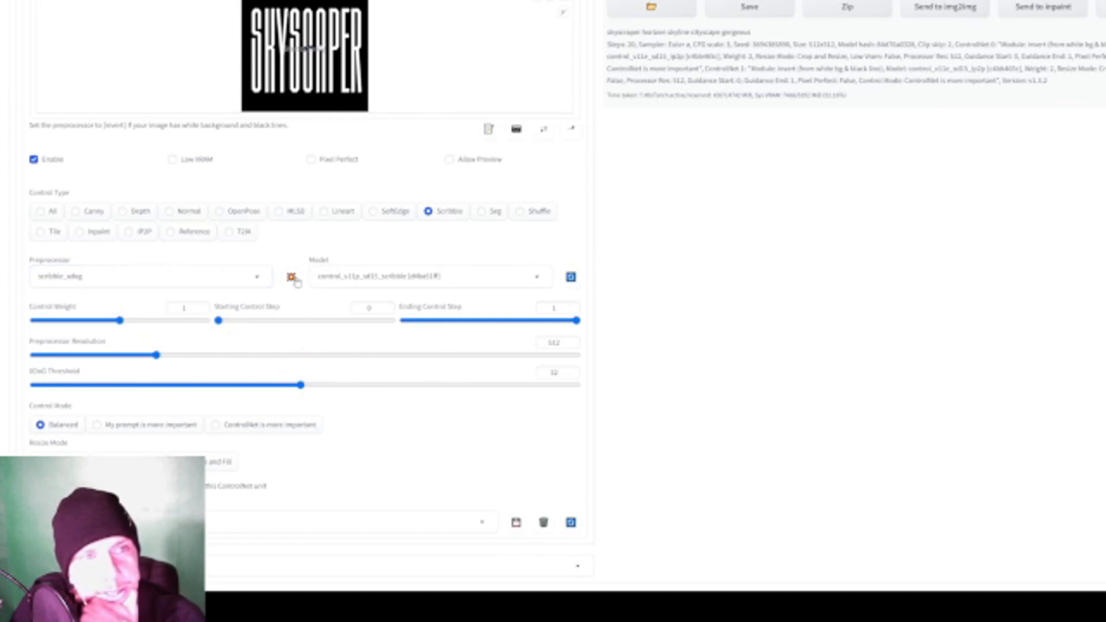
{"action": "left_click", "coordinate": [291, 276]}
- Set Unit 2's preprocessor resolution to 1464 and rerun the scribble_xdog preview of the lettering
{"action": "scroll", "coordinate": [333, 368], "scroll_direction": "up", "scroll_amount": 4}
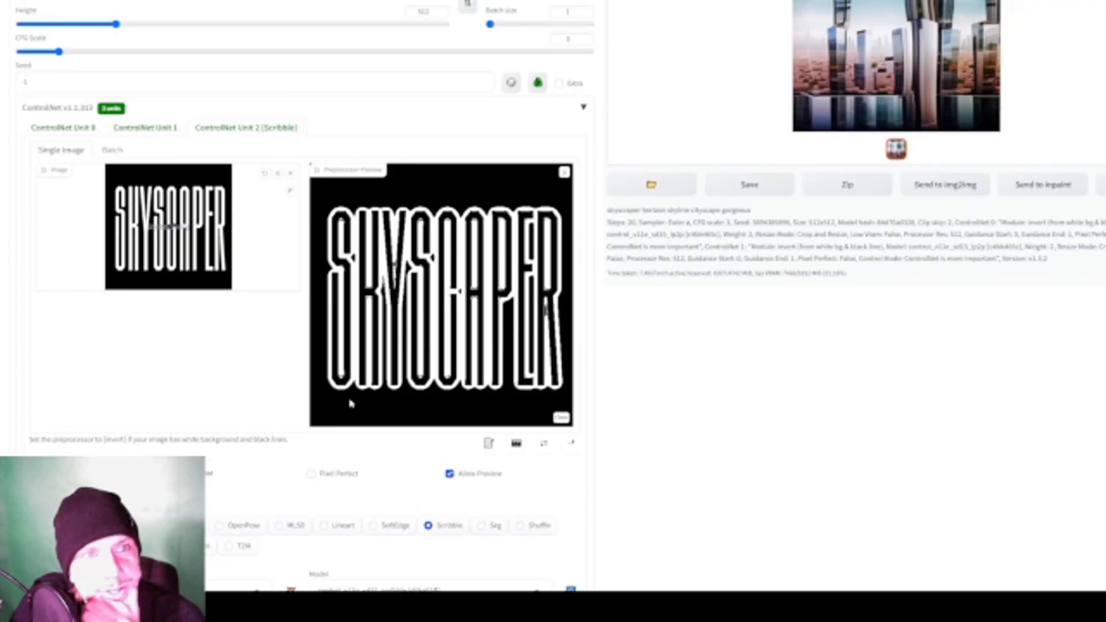
{"action": "scroll", "coordinate": [345, 404], "scroll_direction": "down", "scroll_amount": 5}
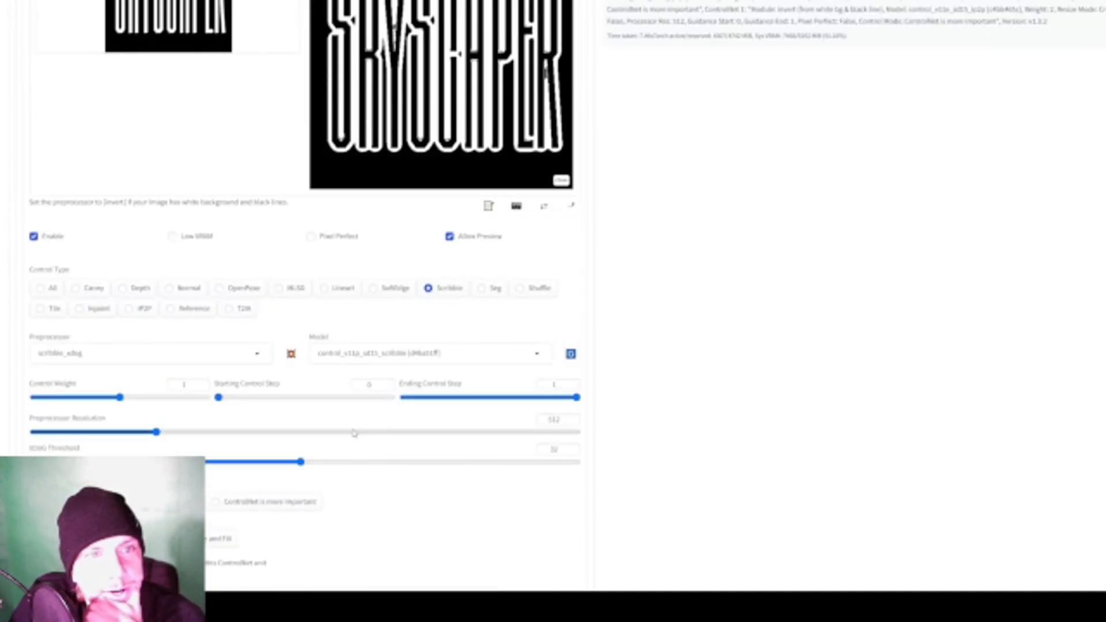
{"action": "scroll", "coordinate": [188, 437], "scroll_direction": "up", "scroll_amount": 1}
{"action": "left_click_drag", "start_coordinate": [193, 492], "coordinate": [417, 493]}
{"action": "left_click", "coordinate": [290, 412]}
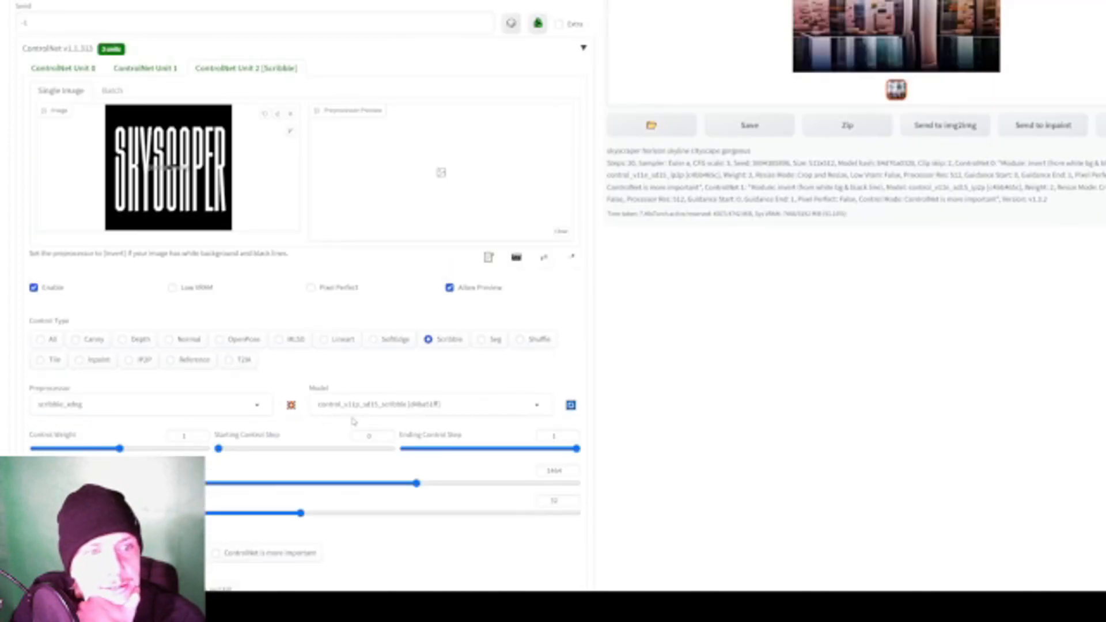
{"action": "left_click", "coordinate": [291, 406]}
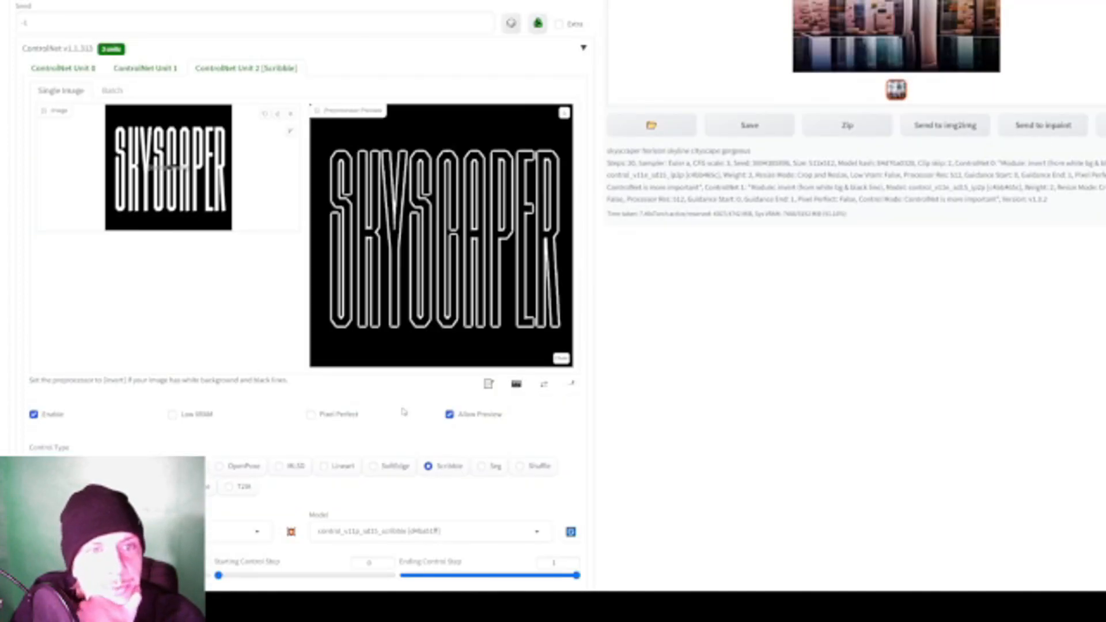
{"action": "scroll", "coordinate": [543, 249], "scroll_direction": "down", "scroll_amount": 1}
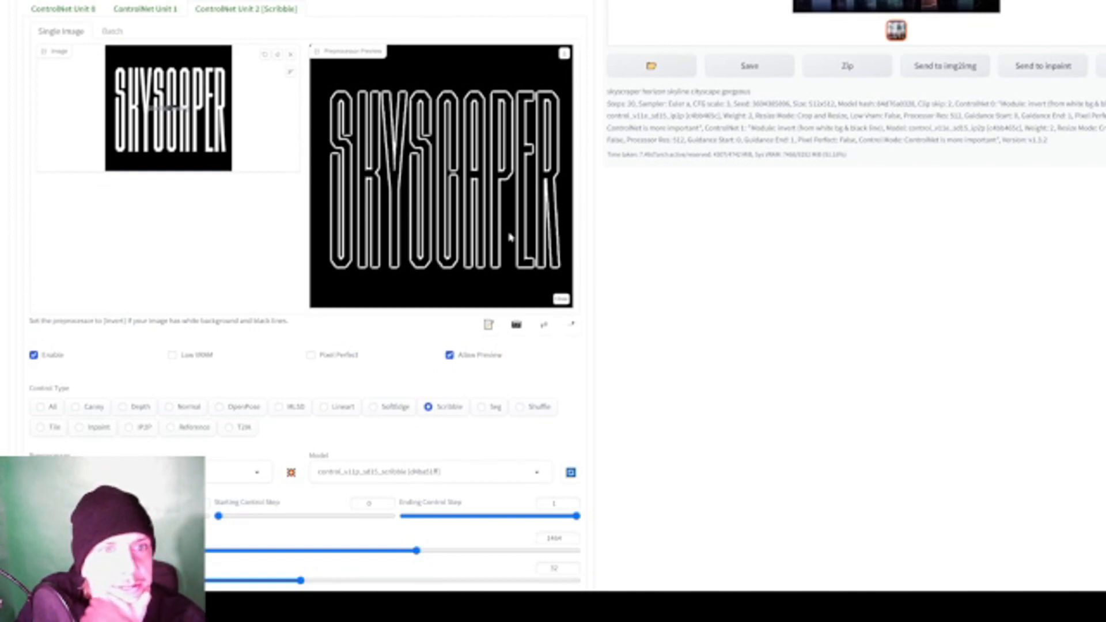
- Review Unit 2's Scribble settings and generate a skyline with all three ControlNet units enabled
{"action": "scroll", "coordinate": [540, 281], "scroll_direction": "down", "scroll_amount": 1}
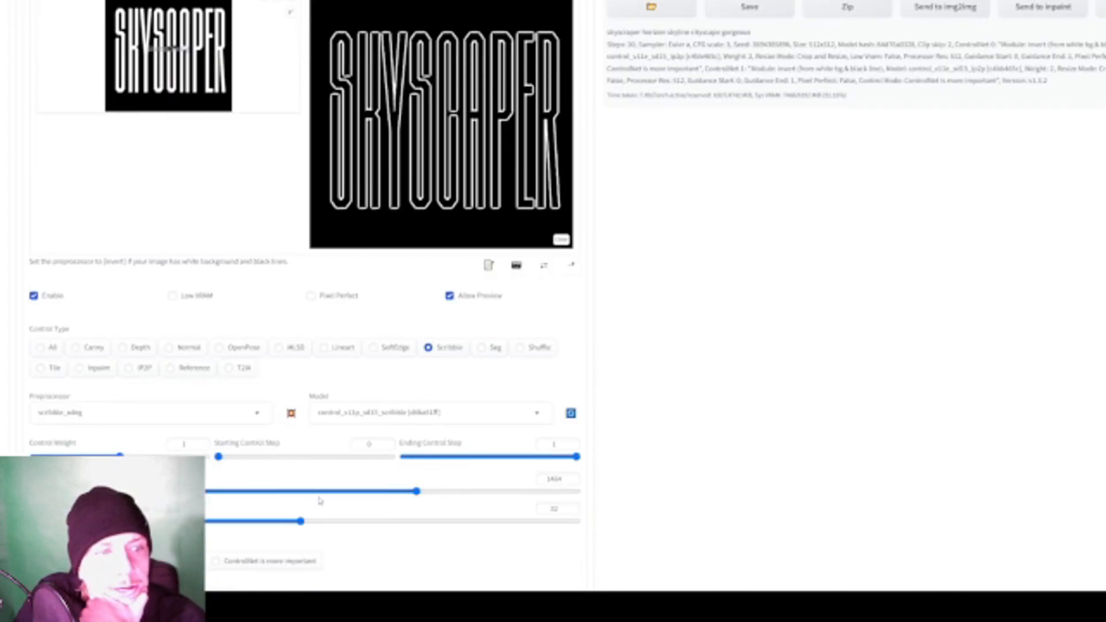
{"action": "scroll", "coordinate": [318, 499], "scroll_direction": "up", "scroll_amount": 5}
{"action": "scroll", "coordinate": [326, 506], "scroll_direction": "down", "scroll_amount": 1}
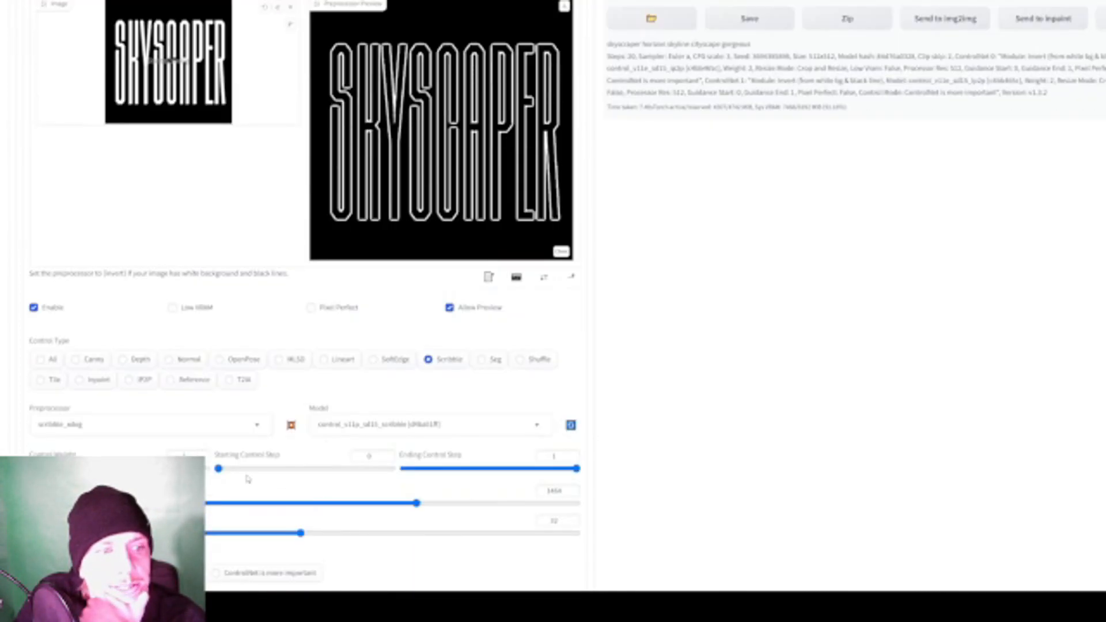
{"action": "scroll", "coordinate": [156, 448], "scroll_direction": "up", "scroll_amount": 6}
{"action": "left_click", "coordinate": [1063, 24]}
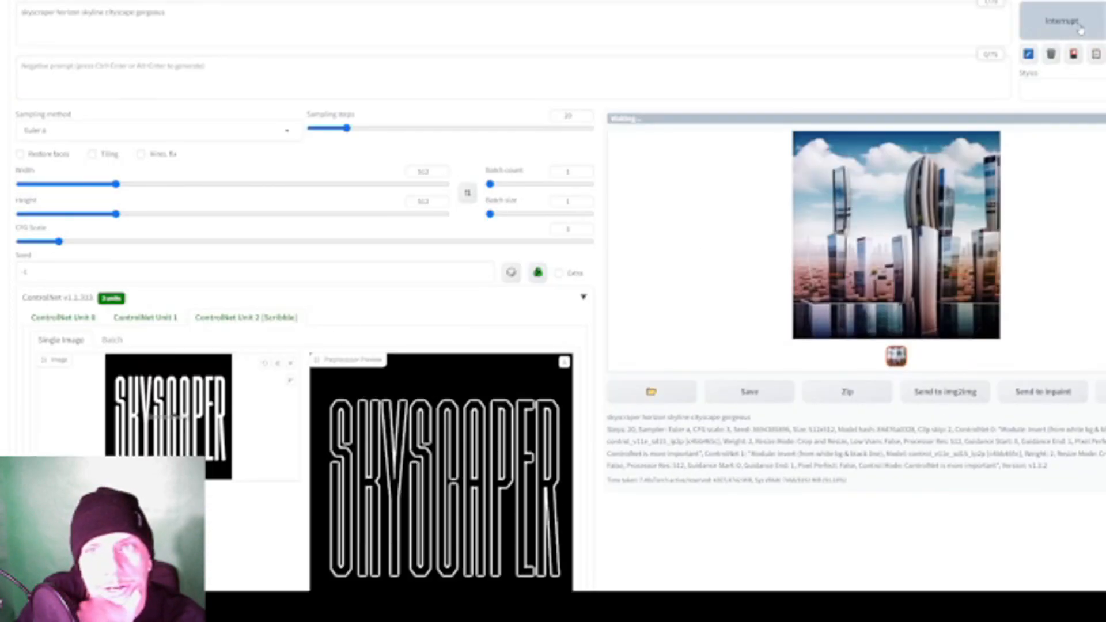
- Examine ControlNet Unit 0's inverted ip2p settings and compare them with the newly generated skyline lettering
{"action": "scroll", "coordinate": [678, 311], "scroll_direction": "down", "scroll_amount": 8}
{"action": "scroll", "coordinate": [675, 320], "scroll_direction": "up", "scroll_amount": 8}
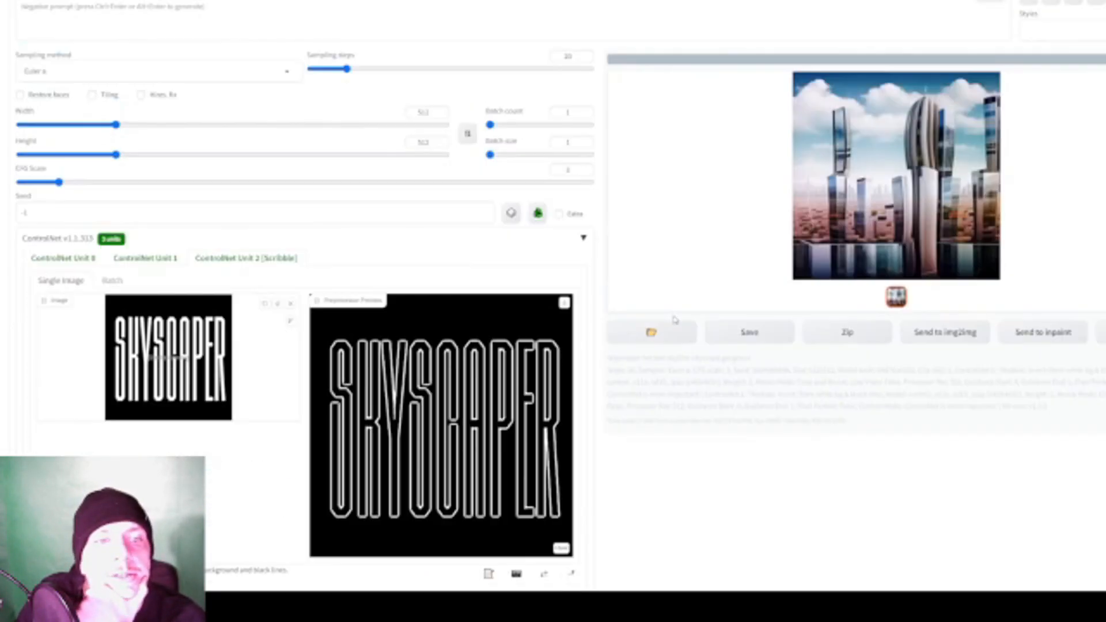
{"action": "scroll", "coordinate": [662, 318], "scroll_direction": "down", "scroll_amount": 4}
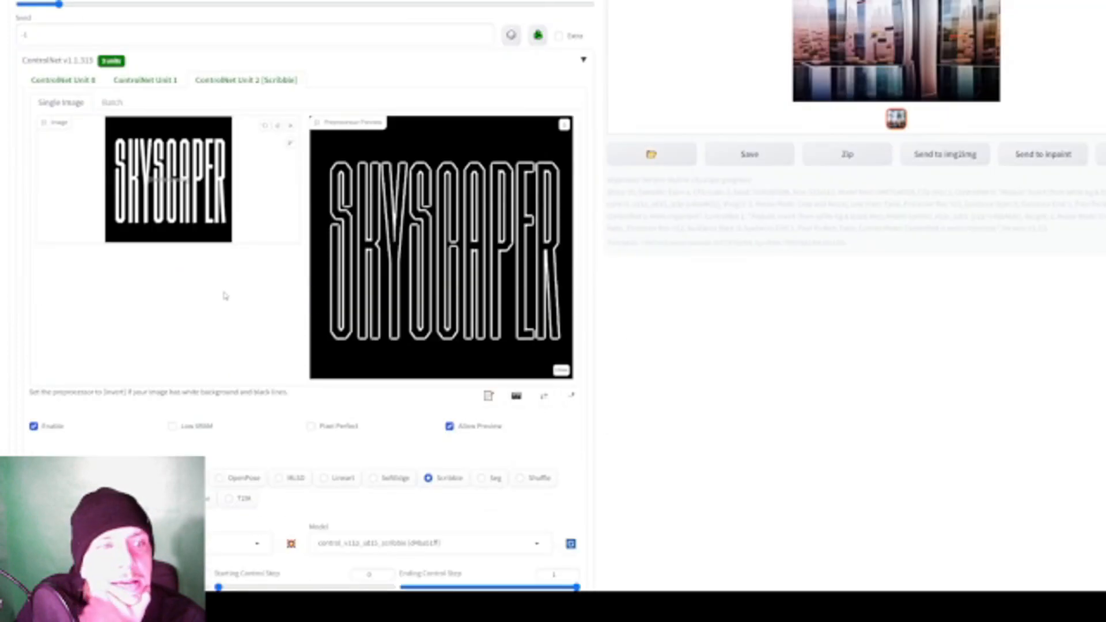
{"action": "scroll", "coordinate": [190, 121], "scroll_direction": "down", "scroll_amount": 1}
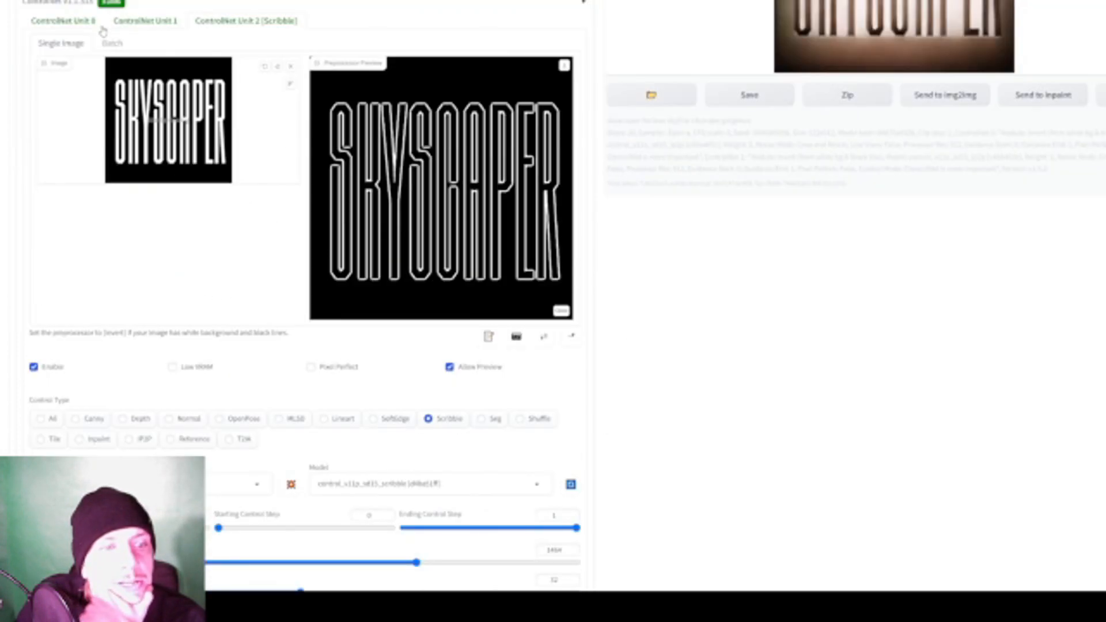
{"action": "left_click", "coordinate": [70, 24]}
{"action": "scroll", "coordinate": [310, 314], "scroll_direction": "down", "scroll_amount": 3}
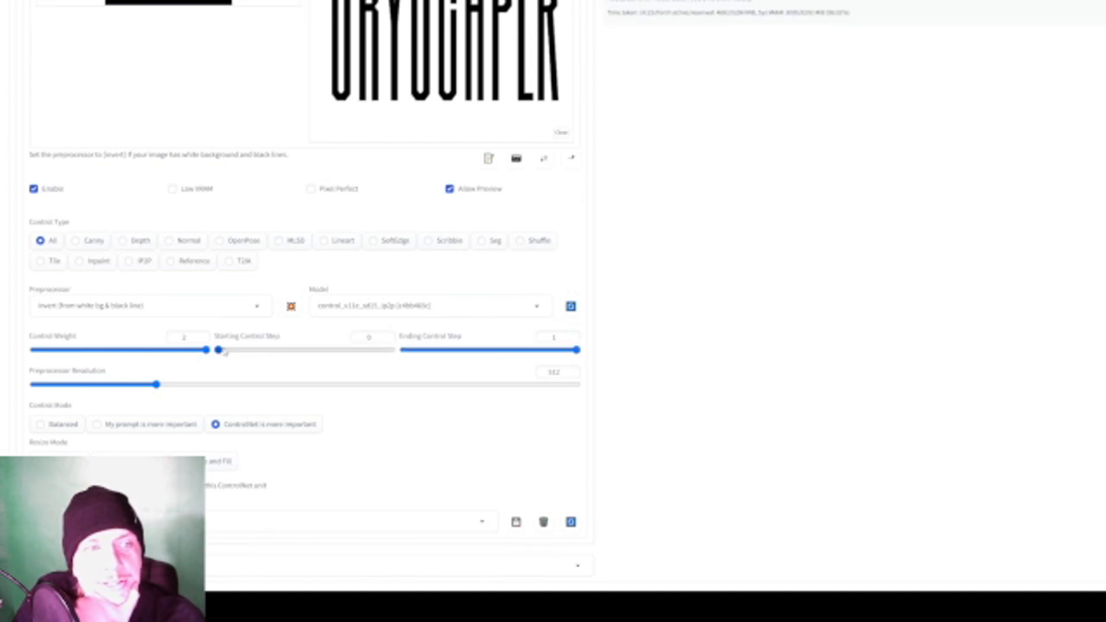
{"action": "scroll", "coordinate": [581, 358], "scroll_direction": "up", "scroll_amount": 4}
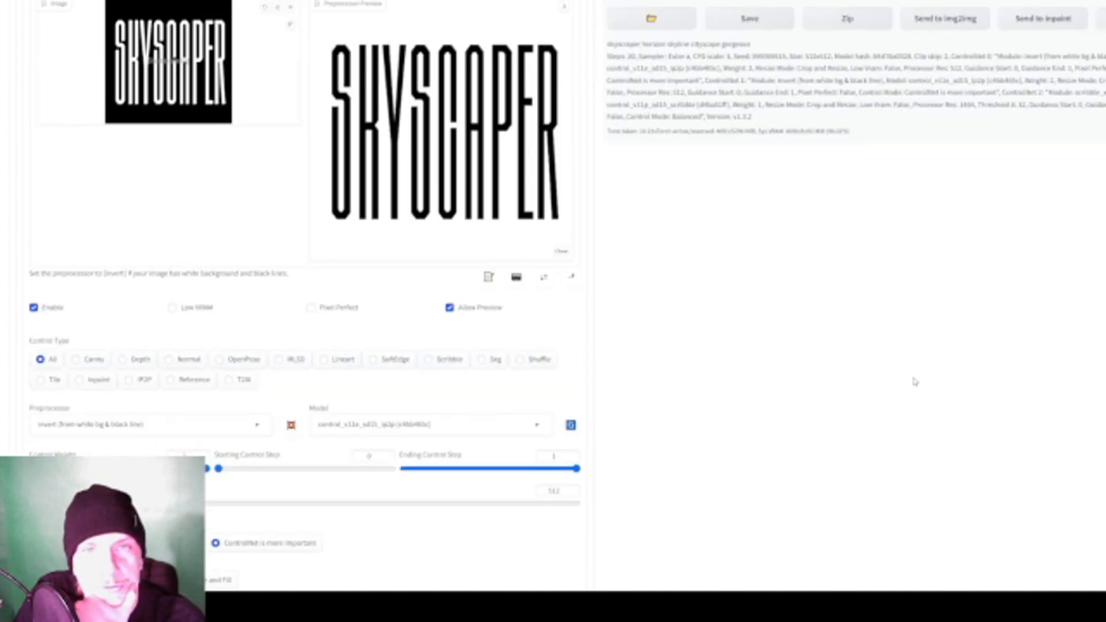
{"action": "scroll", "coordinate": [914, 381], "scroll_direction": "up", "scroll_amount": 2}
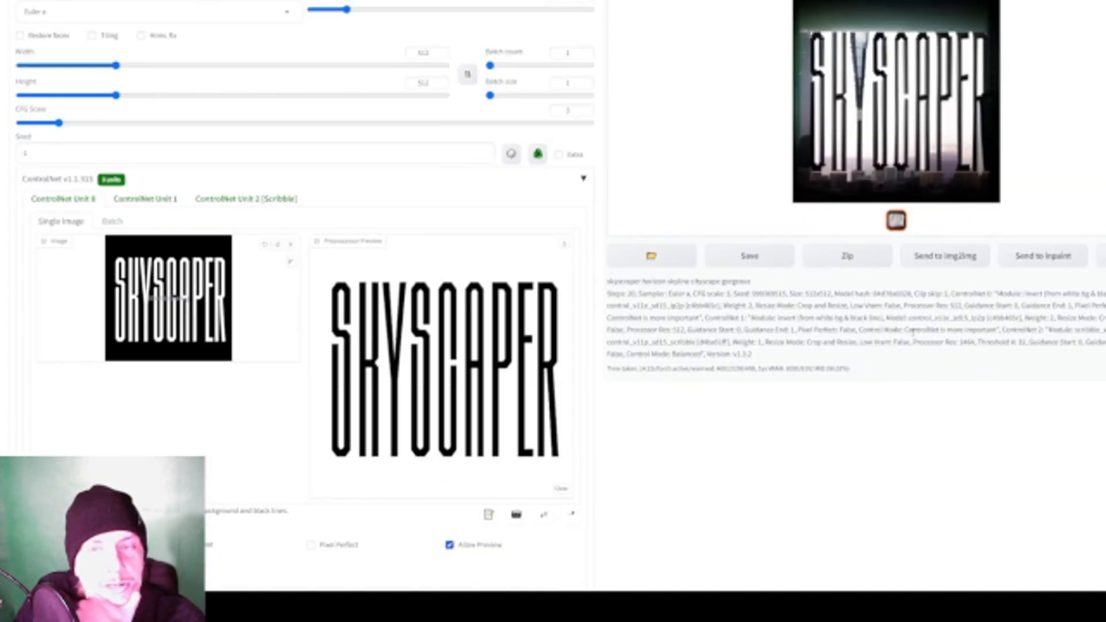
{"action": "scroll", "coordinate": [913, 331], "scroll_direction": "down", "scroll_amount": 5}
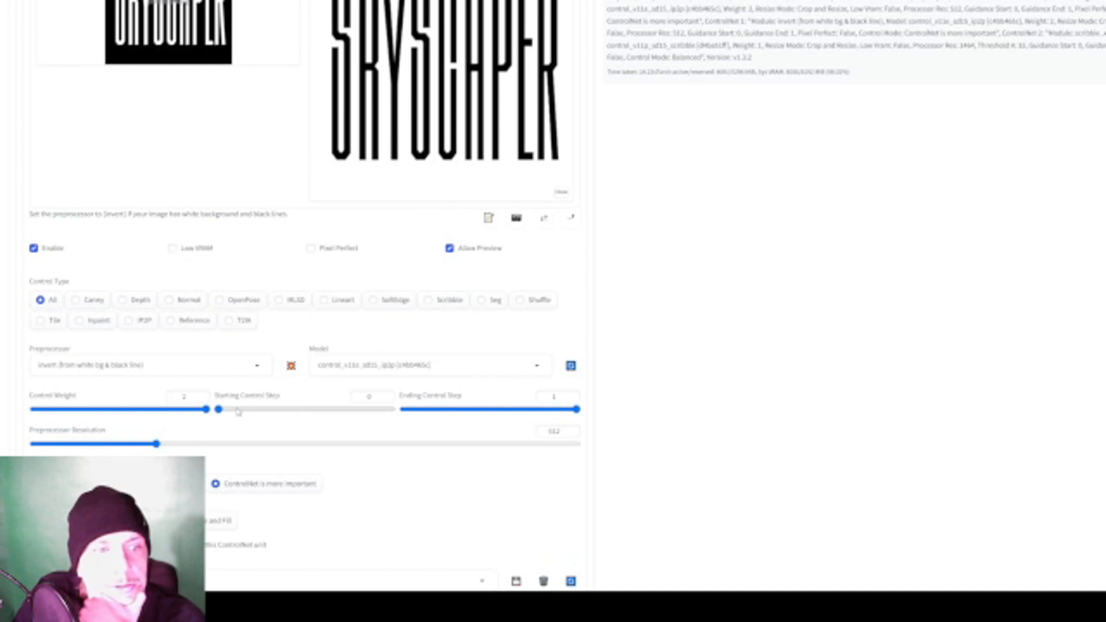
{"action": "scroll", "coordinate": [239, 412], "scroll_direction": "up", "scroll_amount": 2}
{"action": "scroll", "coordinate": [250, 425], "scroll_direction": "down", "scroll_amount": 2}
{"action": "scroll", "coordinate": [867, 211], "scroll_direction": "up", "scroll_amount": 8}
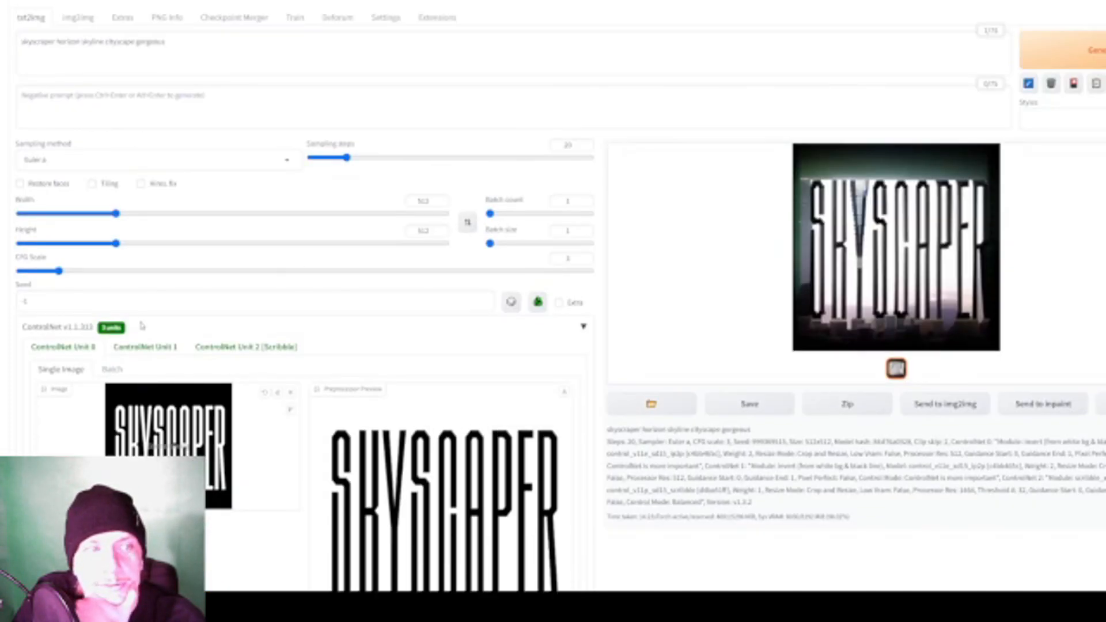
- Inspect the generated SKYSCAPER image at full size, then return to the generation settings
{"action": "left_click", "coordinate": [900, 219]}
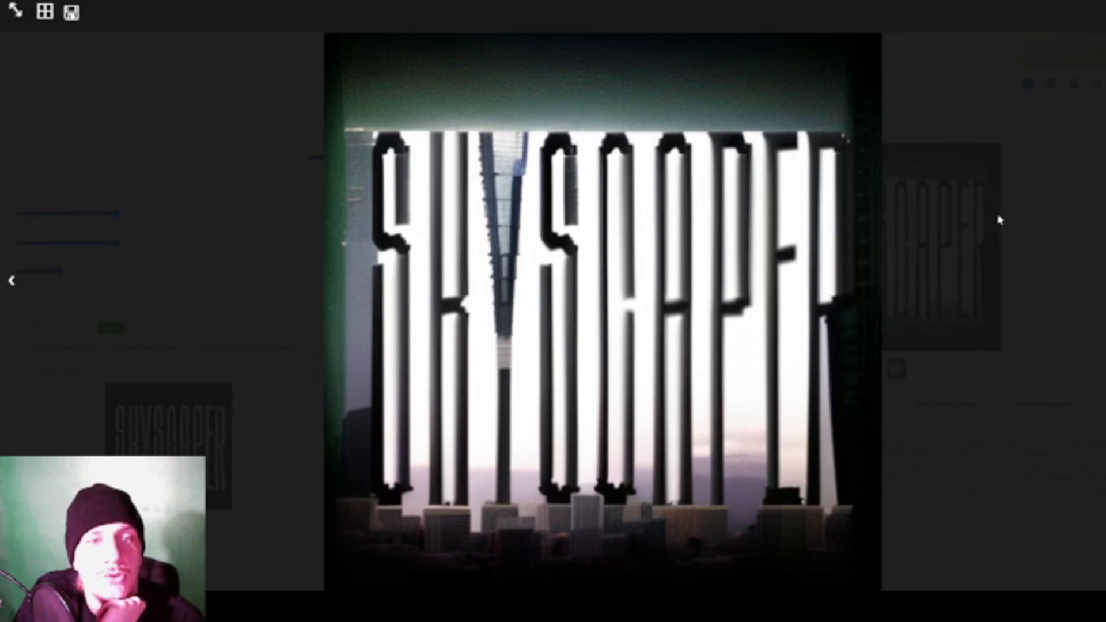
{"action": "left_click", "coordinate": [999, 219]}
{"action": "scroll", "coordinate": [547, 242], "scroll_direction": "down", "scroll_amount": 3}
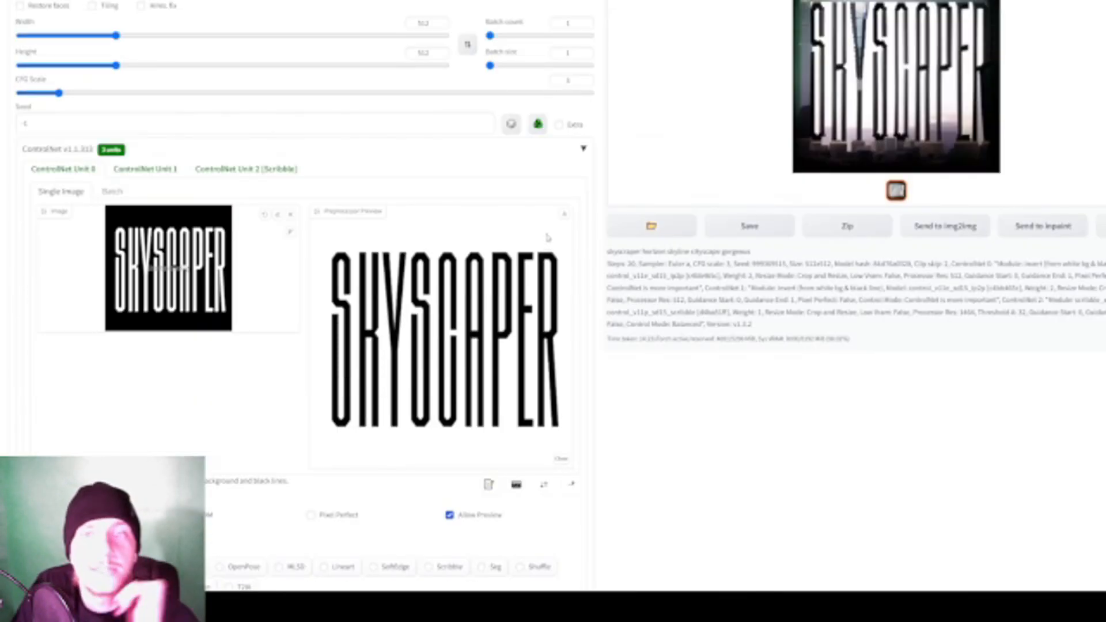
{"action": "scroll", "coordinate": [250, 199], "scroll_direction": "up", "scroll_amount": 3}
- Set the Starting Control Step of ControlNet Unit 0 to 0.1
{"action": "scroll", "coordinate": [251, 199], "scroll_direction": "down", "scroll_amount": 2}
{"action": "scroll", "coordinate": [236, 213], "scroll_direction": "down", "scroll_amount": 2}
{"action": "scroll", "coordinate": [236, 213], "scroll_direction": "up", "scroll_amount": 3}
{"action": "scroll", "coordinate": [233, 219], "scroll_direction": "down", "scroll_amount": 7}
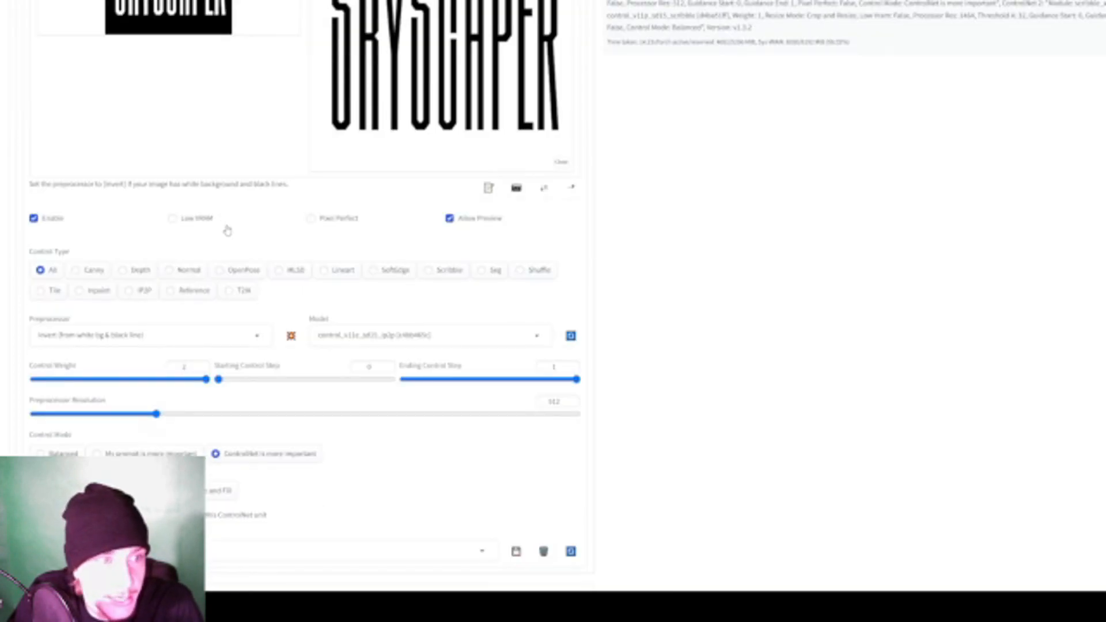
{"action": "scroll", "coordinate": [224, 227], "scroll_direction": "down", "scroll_amount": 1}
{"action": "scroll", "coordinate": [248, 314], "scroll_direction": "up", "scroll_amount": 4}
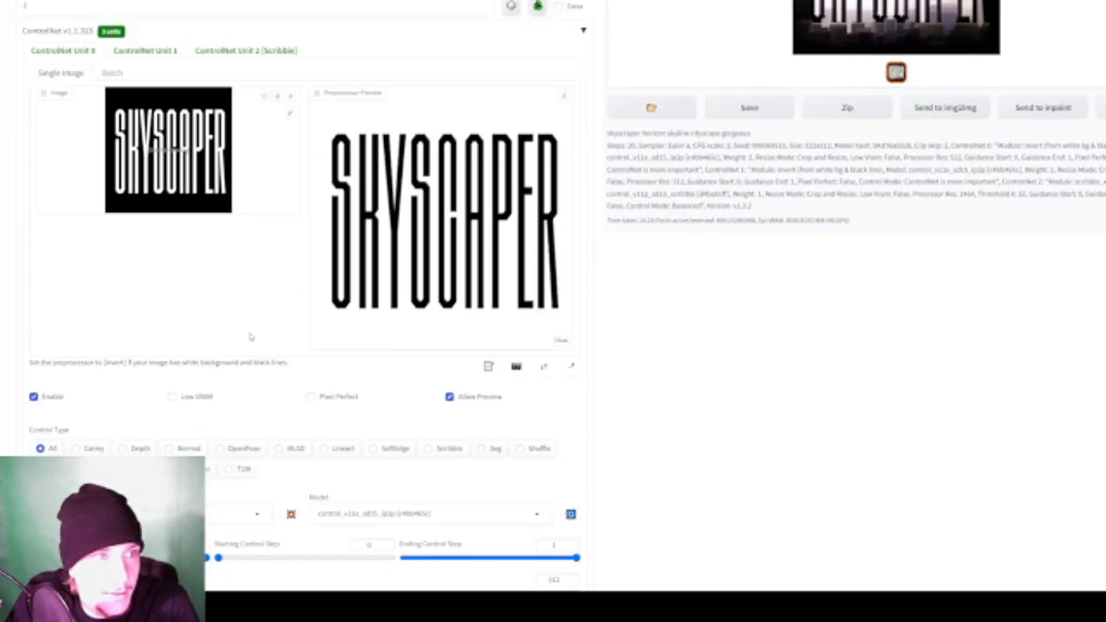
{"action": "scroll", "coordinate": [234, 455], "scroll_direction": "down", "scroll_amount": 2}
{"action": "scroll", "coordinate": [233, 454], "scroll_direction": "up", "scroll_amount": 4}
{"action": "scroll", "coordinate": [233, 455], "scroll_direction": "down", "scroll_amount": 3}
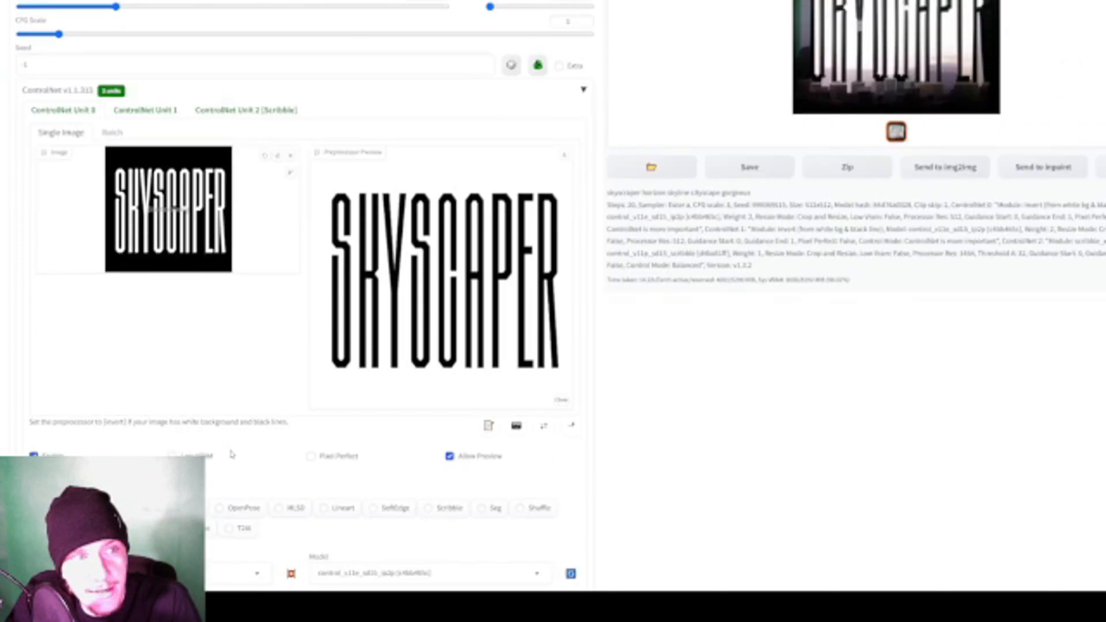
{"action": "mouse_move", "coordinate": [218, 498]}
{"action": "left_mouse_down"}
{"action": "mouse_move", "coordinate": [253, 504]}
{"action": "mouse_move", "coordinate": [237, 501]}
{"action": "left_mouse_up"}
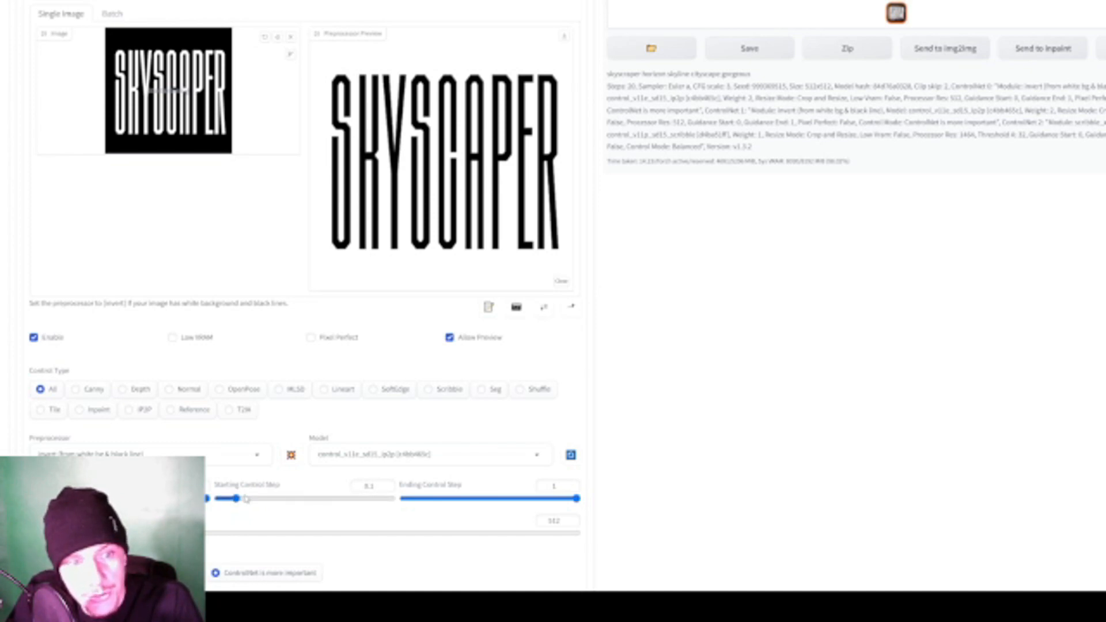
- Set the Starting Control Step of ControlNet Unit 1 to 0.11
{"action": "scroll", "coordinate": [246, 499], "scroll_direction": "up", "scroll_amount": 5}
{"action": "left_click", "coordinate": [159, 288]}
{"action": "scroll", "coordinate": [162, 288], "scroll_direction": "down", "scroll_amount": 6}
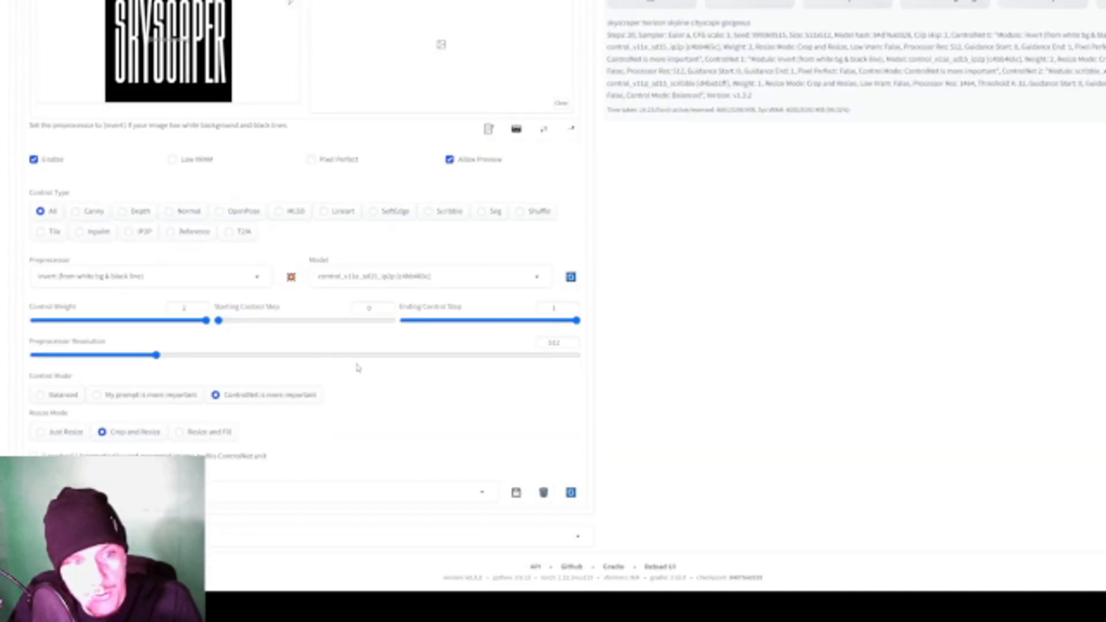
{"action": "left_click_drag", "start_coordinate": [224, 324], "coordinate": [240, 326]}
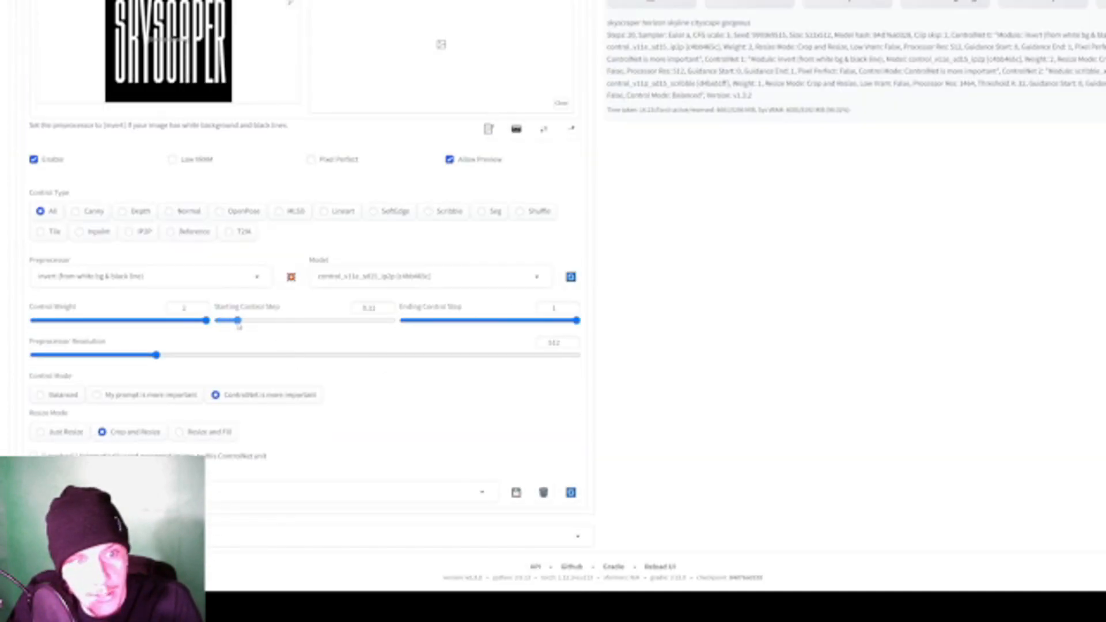
- Check the Scribble settings of ControlNet Unit 2 without changing them and generate another skyline
{"action": "scroll", "coordinate": [662, 395], "scroll_direction": "up", "scroll_amount": 6}
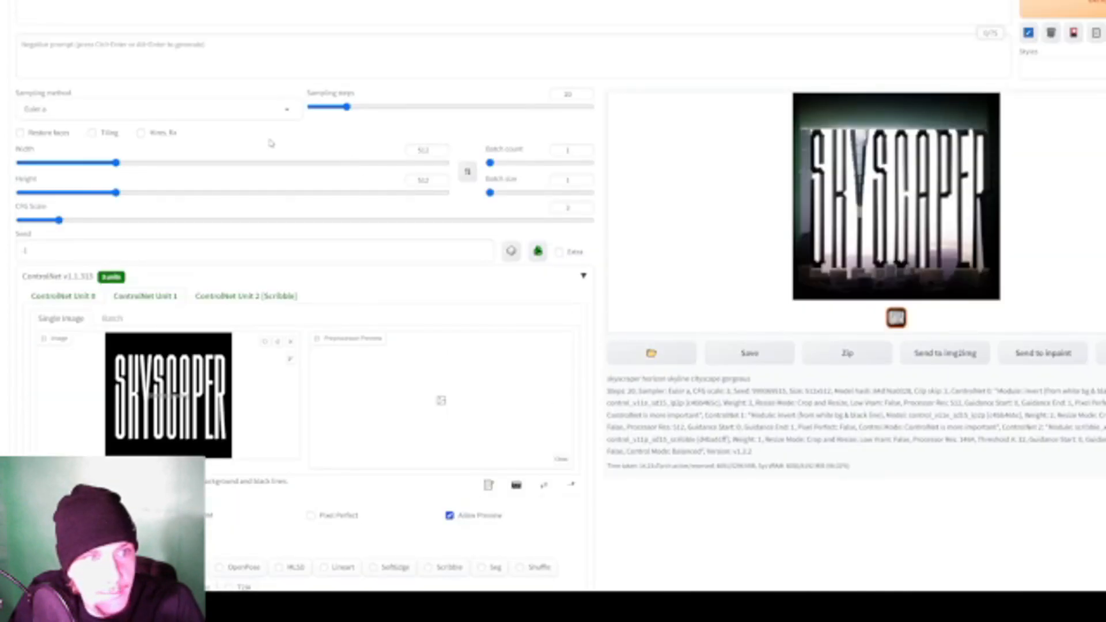
{"action": "left_click", "coordinate": [259, 295]}
{"action": "scroll", "coordinate": [259, 345], "scroll_direction": "down", "scroll_amount": 4}
{"action": "scroll", "coordinate": [351, 432], "scroll_direction": "down", "scroll_amount": 3}
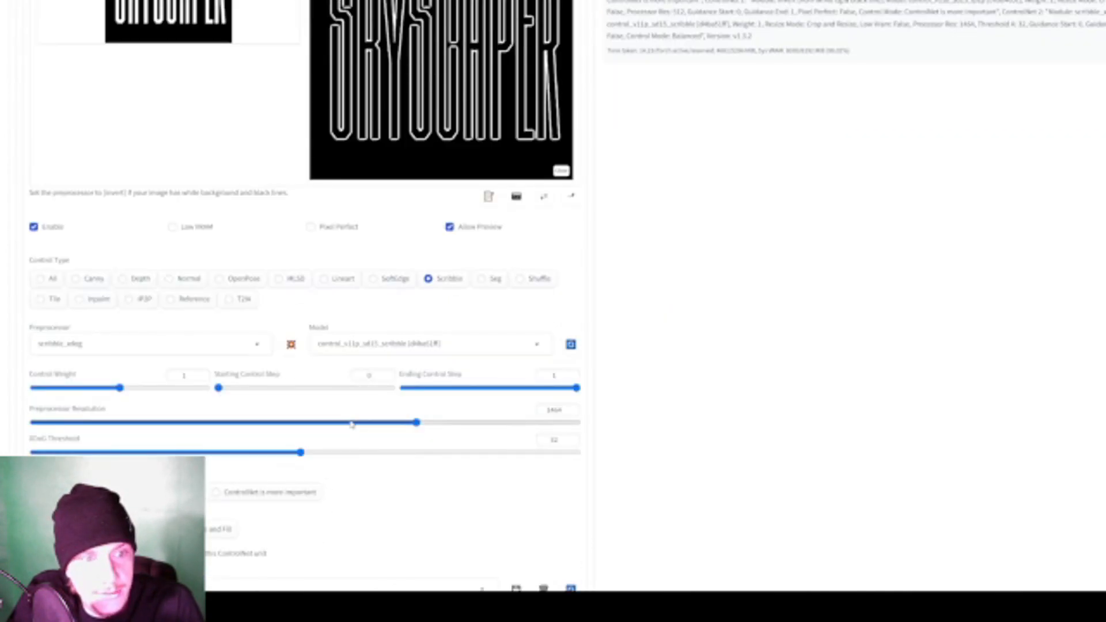
{"action": "scroll", "coordinate": [680, 339], "scroll_direction": "up", "scroll_amount": 7}
{"action": "key", "text": "ctrl+Return"}
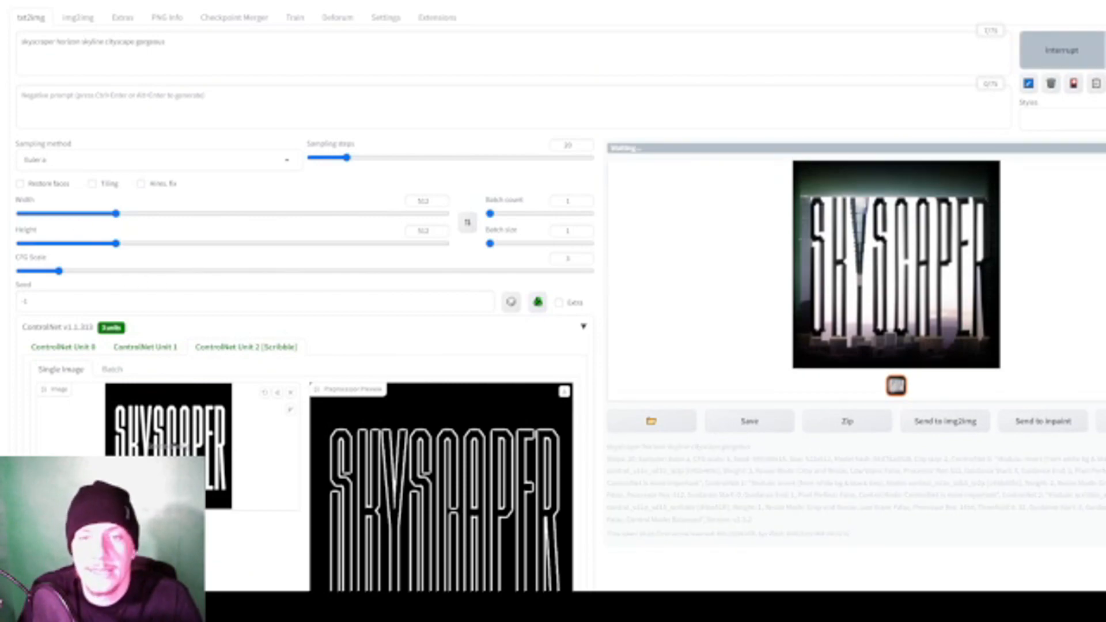
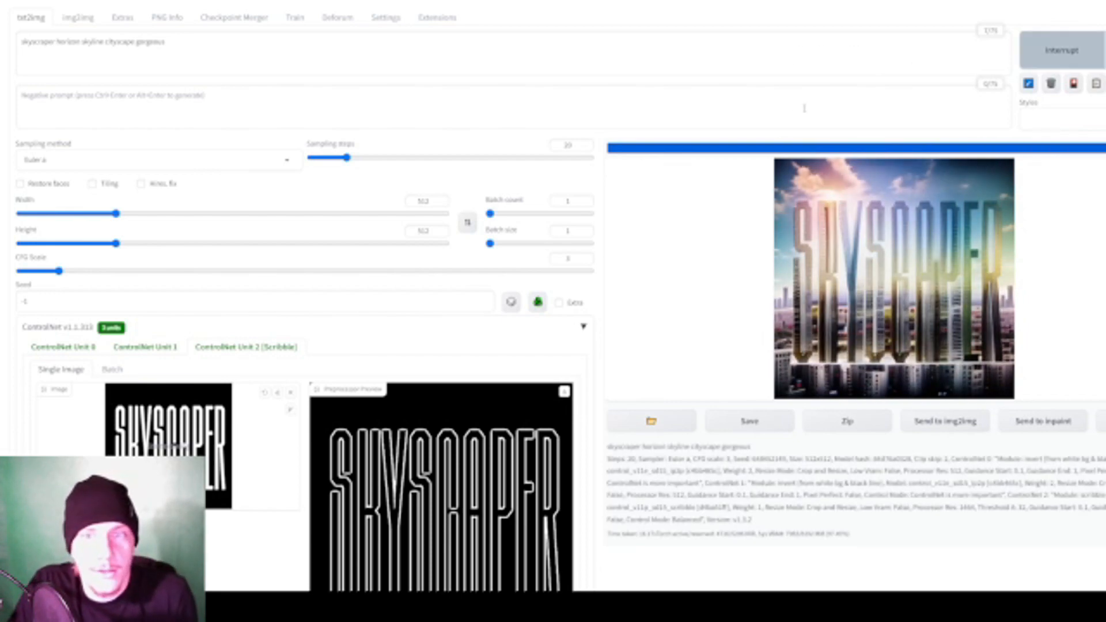
- Set the Control Weight of ControlNet Unit 1 to 1.5 and generate another skyline
{"action": "scroll", "coordinate": [723, 202], "scroll_direction": "down", "scroll_amount": 1}
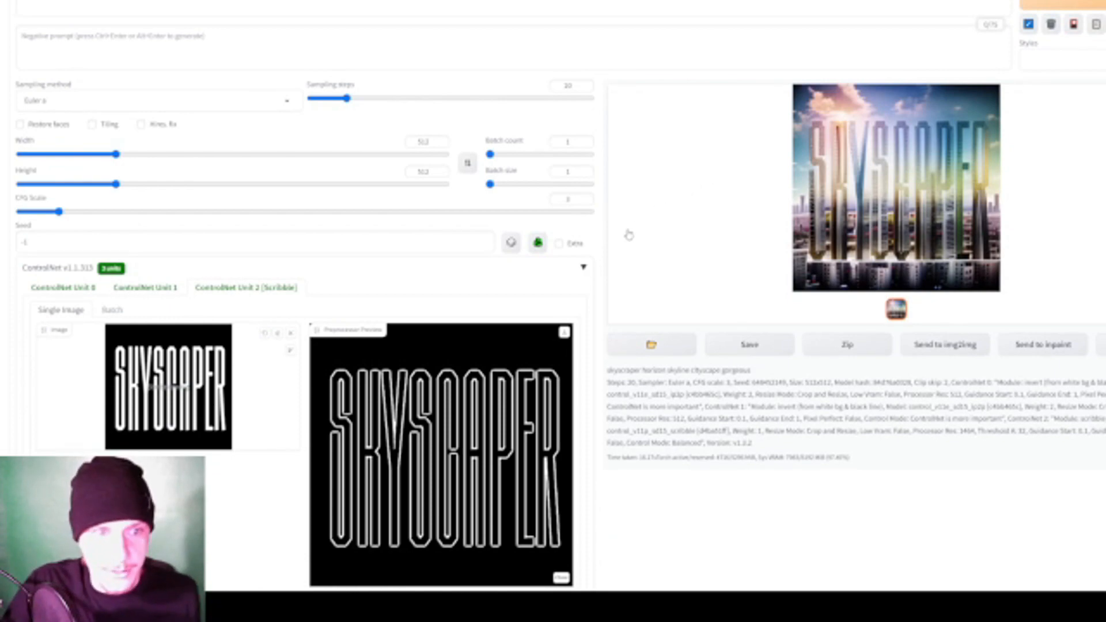
{"action": "scroll", "coordinate": [623, 247], "scroll_direction": "down", "scroll_amount": 1}
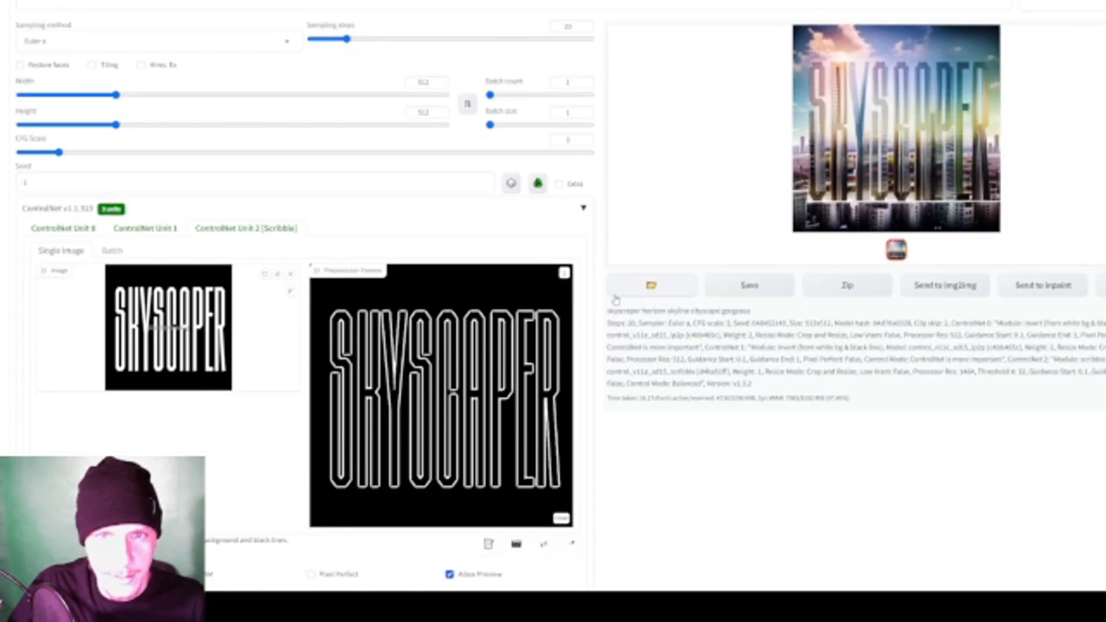
{"action": "scroll", "coordinate": [615, 299], "scroll_direction": "down", "scroll_amount": 5}
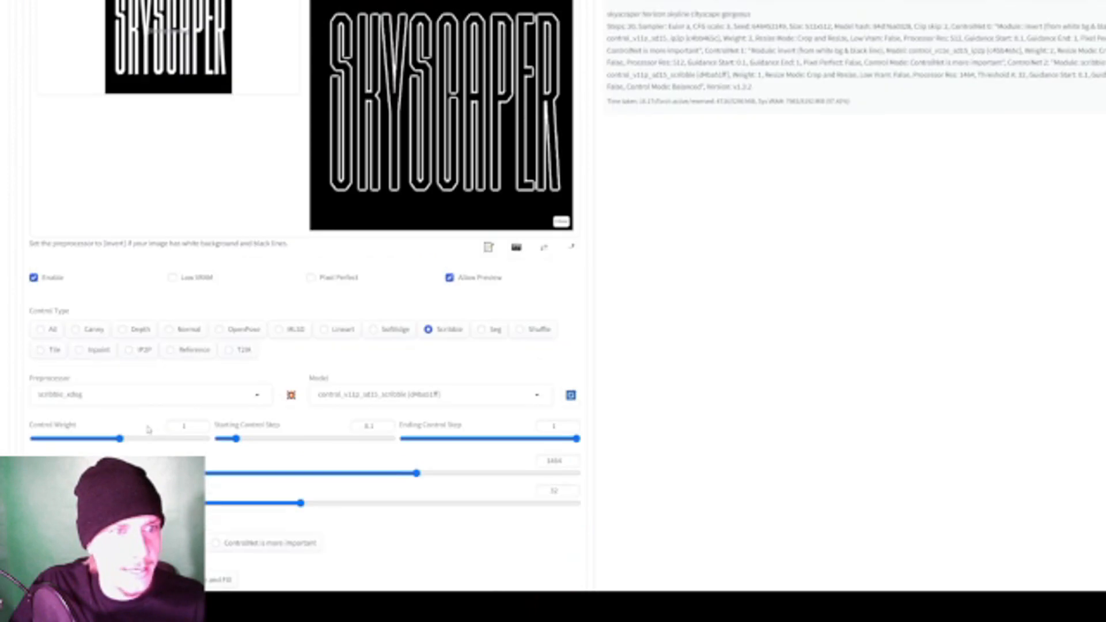
{"action": "scroll", "coordinate": [148, 430], "scroll_direction": "up", "scroll_amount": 6}
{"action": "left_click", "coordinate": [124, 291]}
{"action": "scroll", "coordinate": [181, 369], "scroll_direction": "down", "scroll_amount": 4}
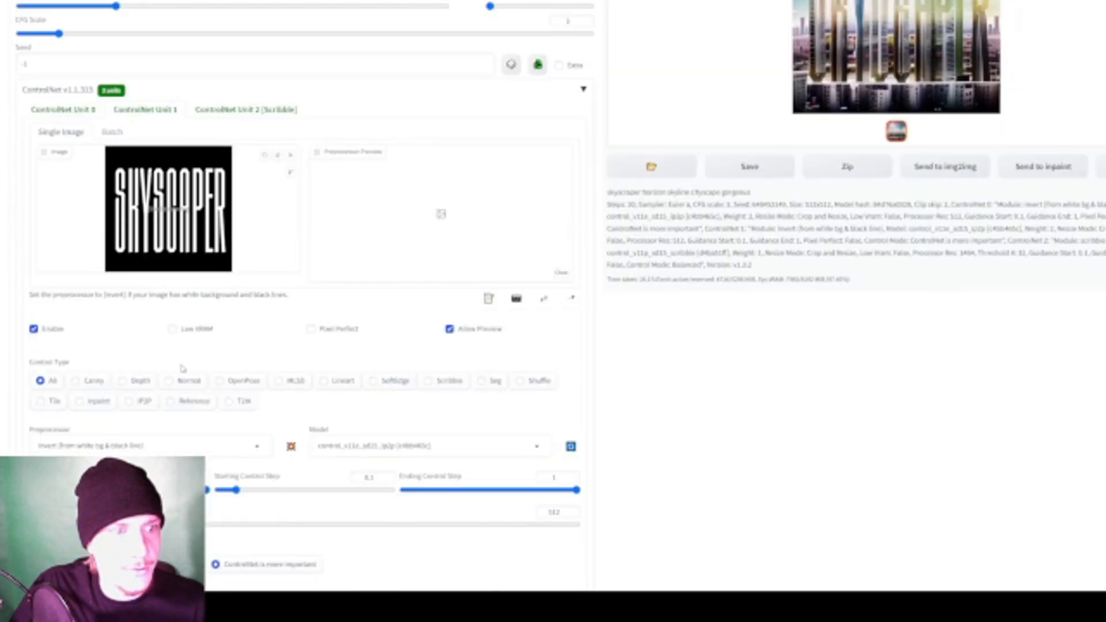
{"action": "scroll", "coordinate": [157, 426], "scroll_direction": "up", "scroll_amount": 3}
{"action": "scroll", "coordinate": [132, 283], "scroll_direction": "down", "scroll_amount": 5}
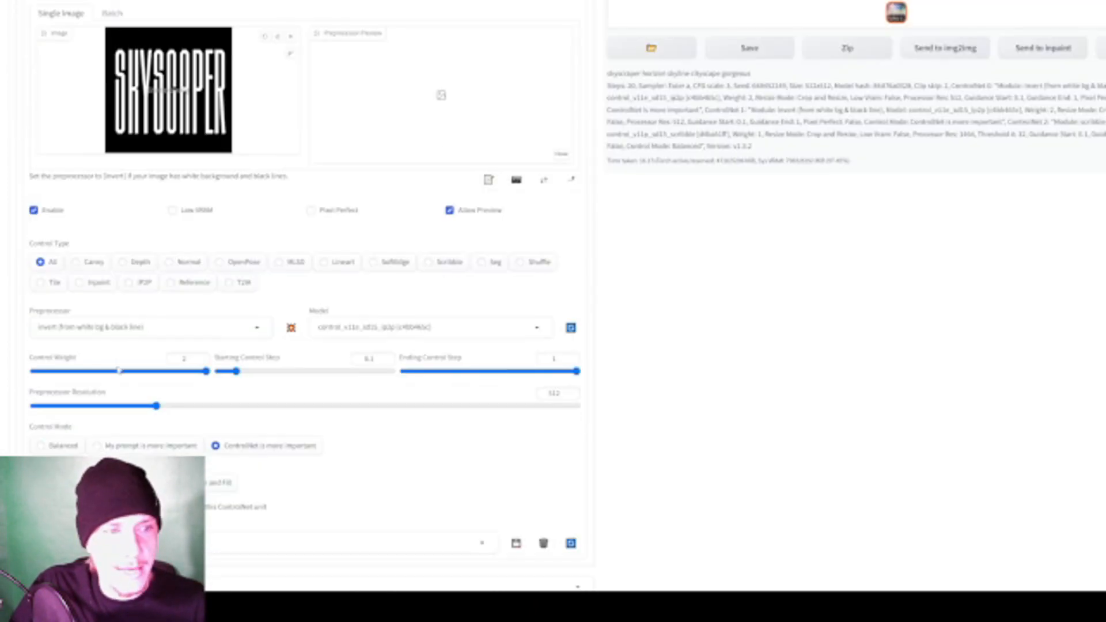
{"action": "left_click", "coordinate": [160, 321]}
{"action": "scroll", "coordinate": [160, 321], "scroll_direction": "up", "scroll_amount": 7}
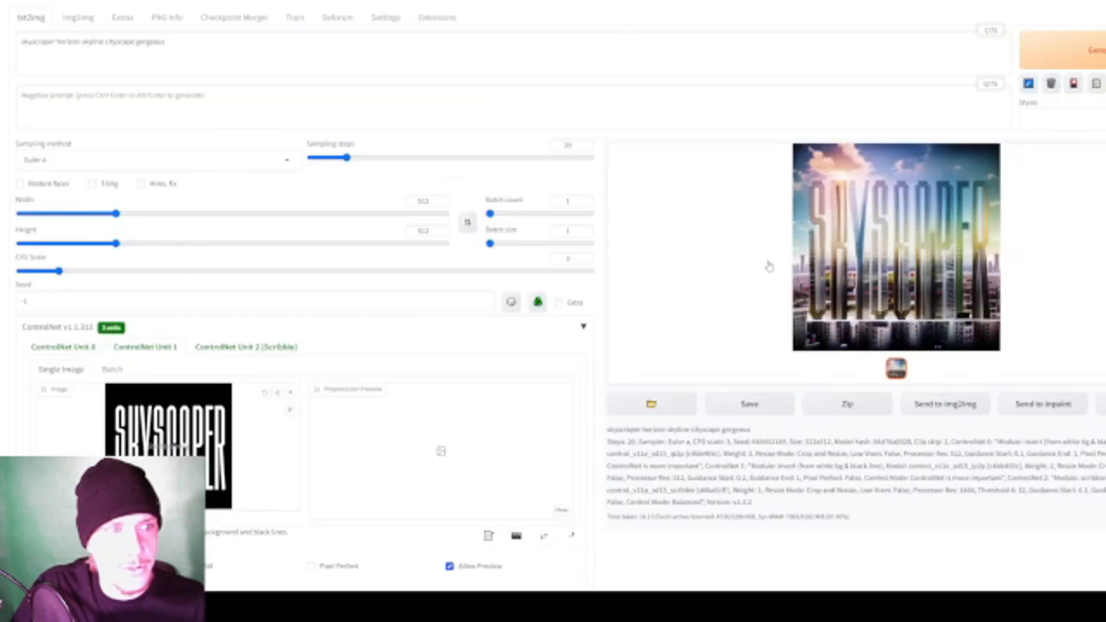
{"action": "left_click", "coordinate": [1061, 50]}
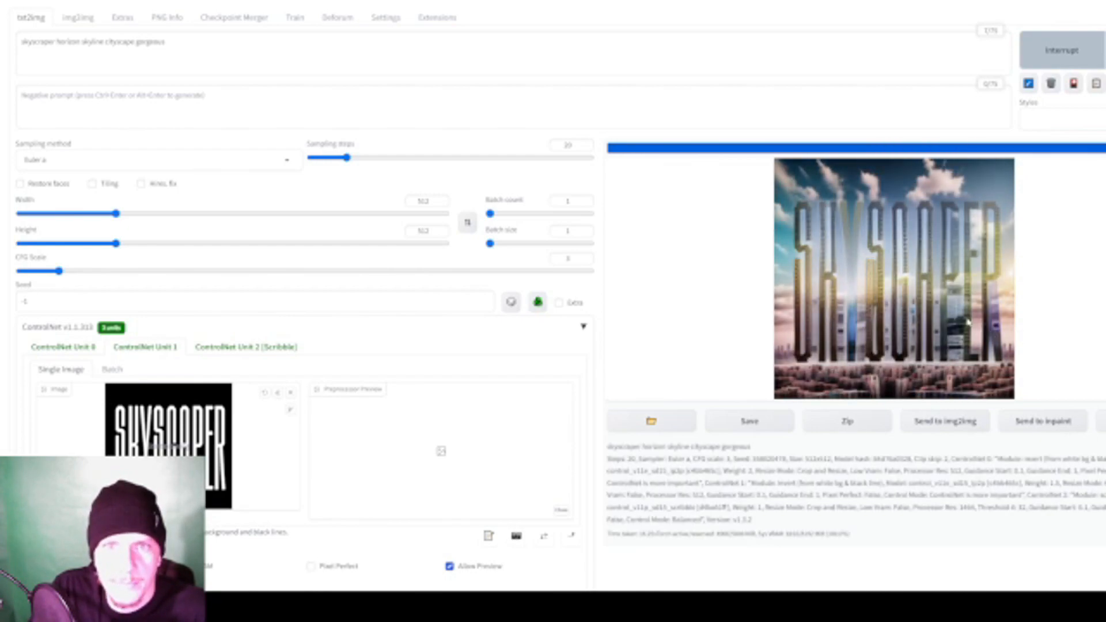
- Inspect the new SKYSCAPER skyline image at full size, then close the enlarged view
{"action": "left_click", "coordinate": [944, 318]}
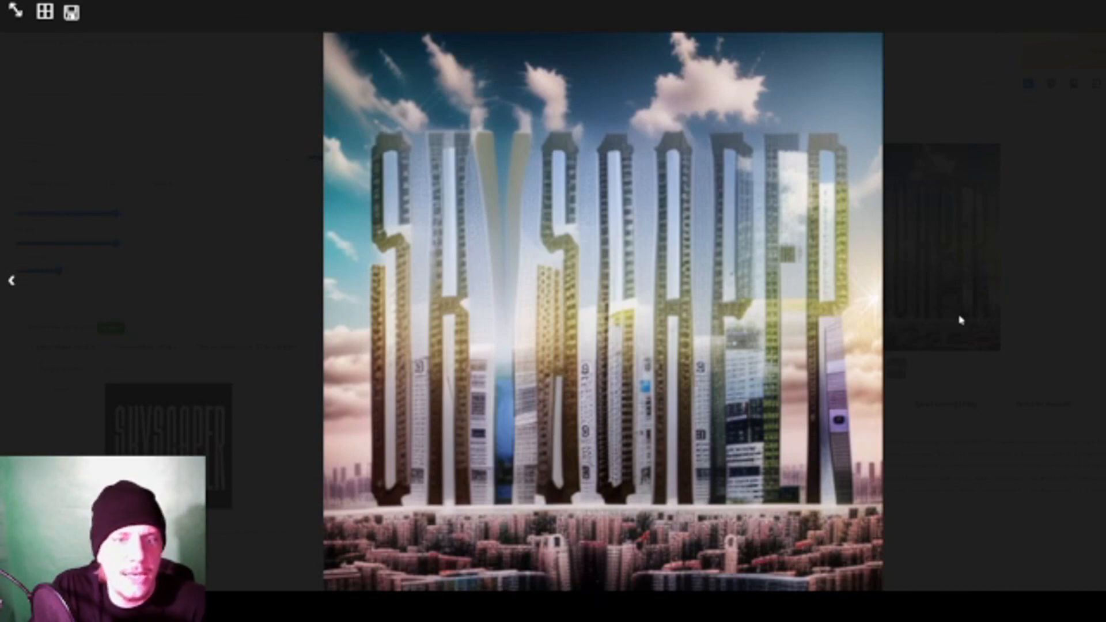
{"action": "left_click", "coordinate": [960, 320]}
{"action": "left_click", "coordinate": [868, 261]}
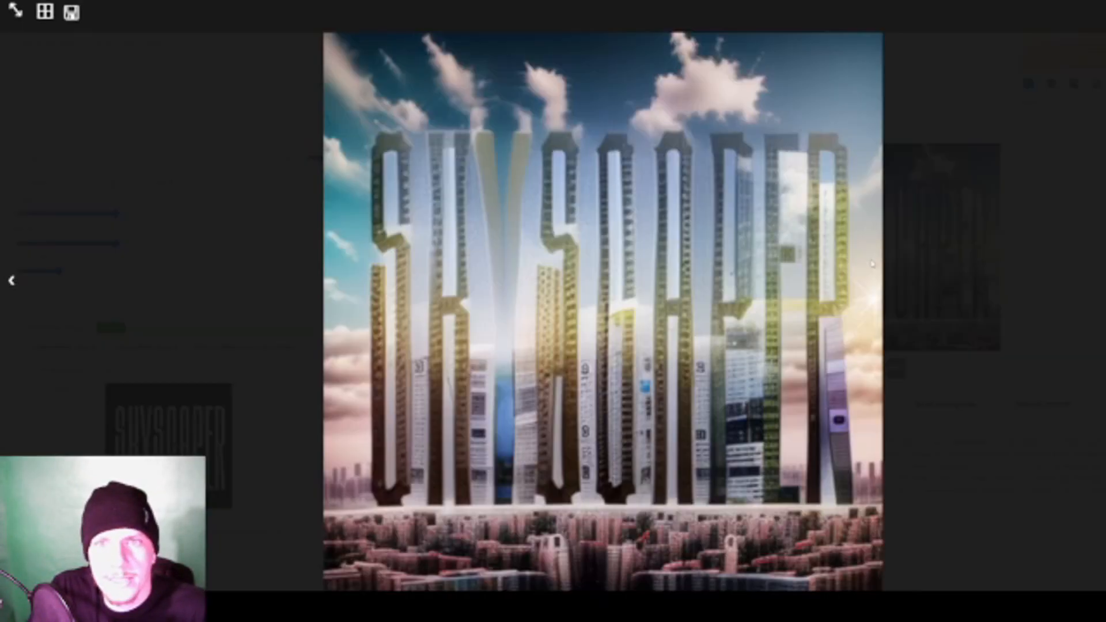
{"action": "left_click", "coordinate": [975, 294]}
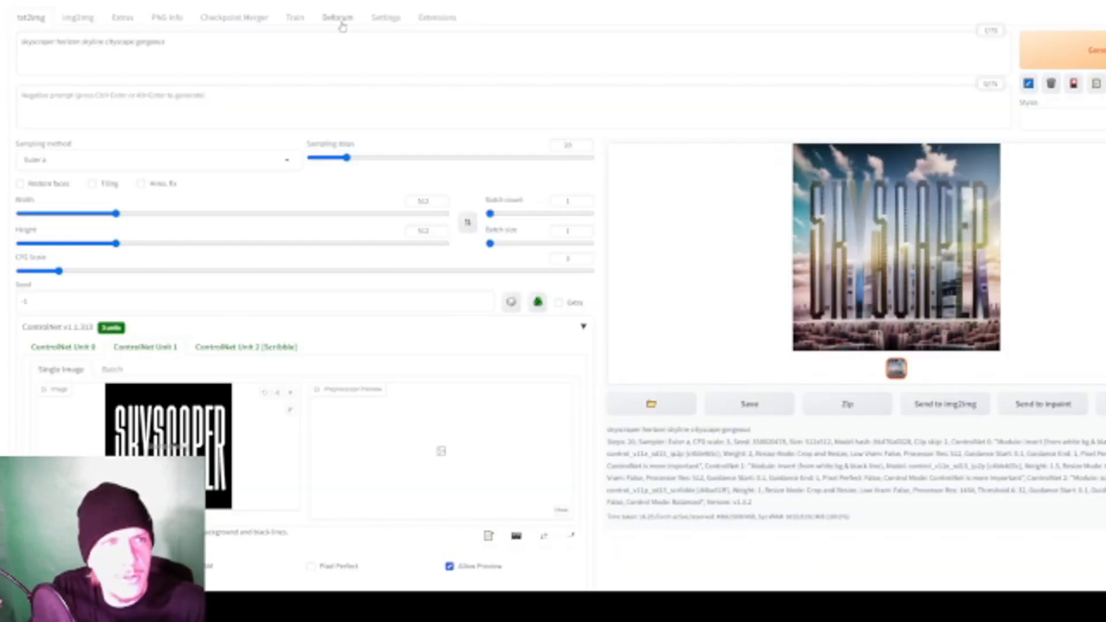
- Change the Stable Diffusion checkpoint in the settings to revAnimated_v122EOL.safetensors and apply it
{"action": "left_click", "coordinate": [383, 18]}
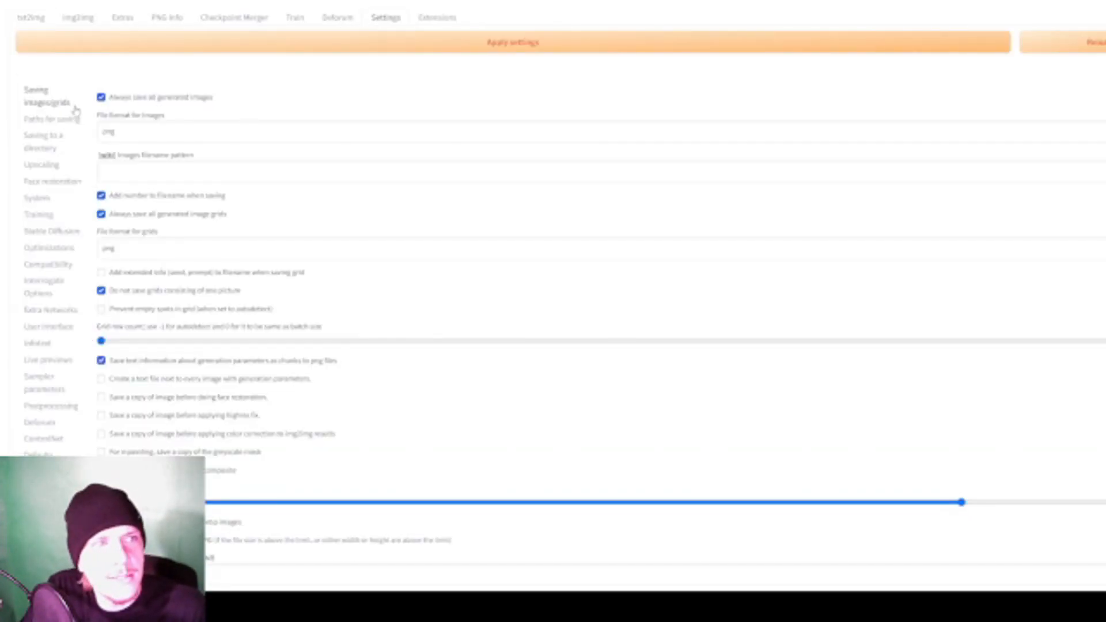
{"action": "left_click", "coordinate": [45, 229]}
{"action": "left_click", "coordinate": [219, 115]}
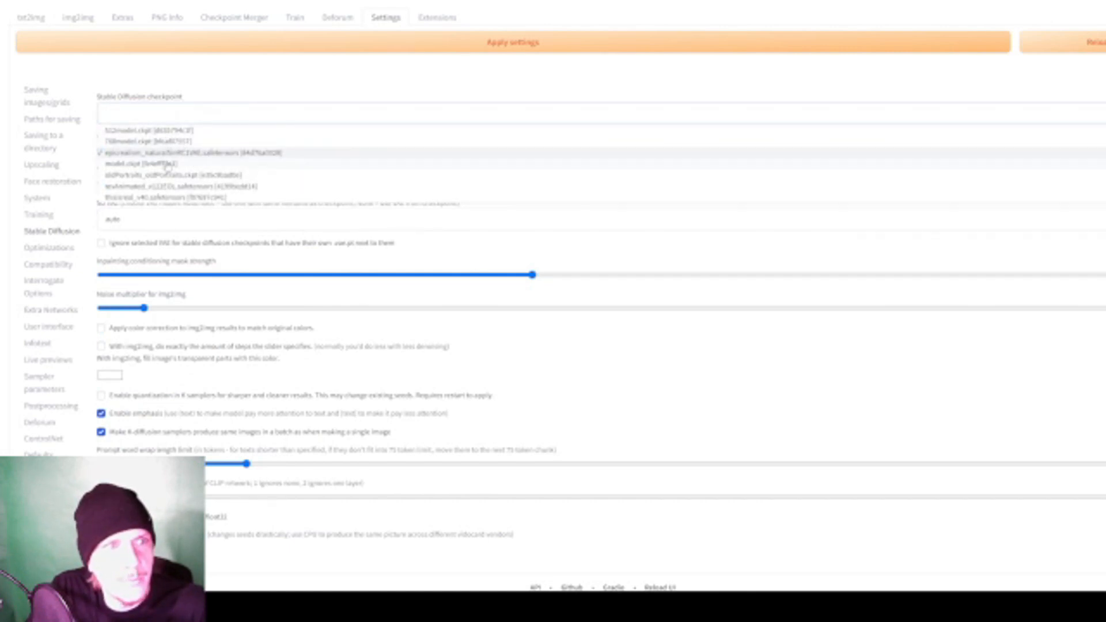
{"action": "left_click", "coordinate": [158, 131]}
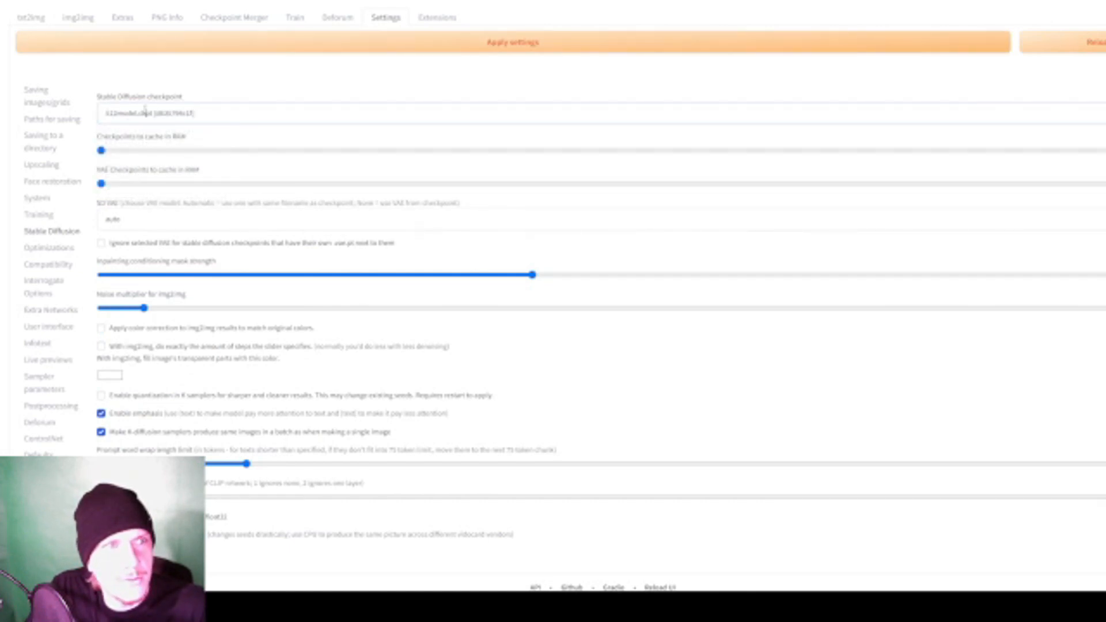
{"action": "left_click", "coordinate": [262, 115]}
{"action": "left_click", "coordinate": [140, 185]}
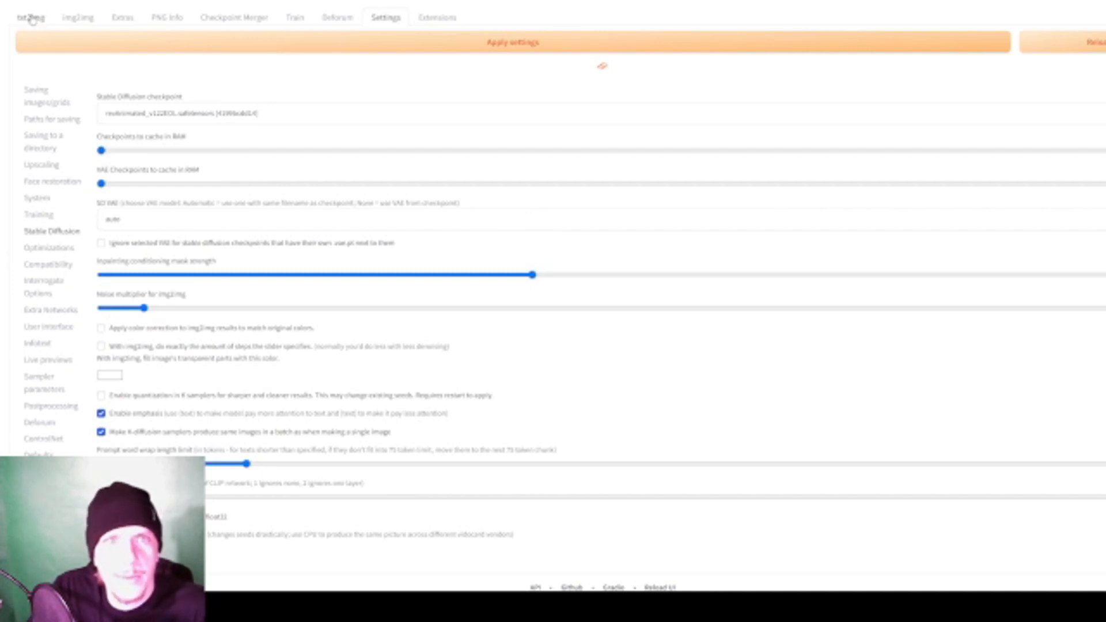
- Add "futuristic scifi tech tesla apple modern minimalistic dubai" to the start of the txt2img prompt and generate an image
{"action": "left_click", "coordinate": [32, 19]}
{"action": "left_click", "coordinate": [22, 42]}
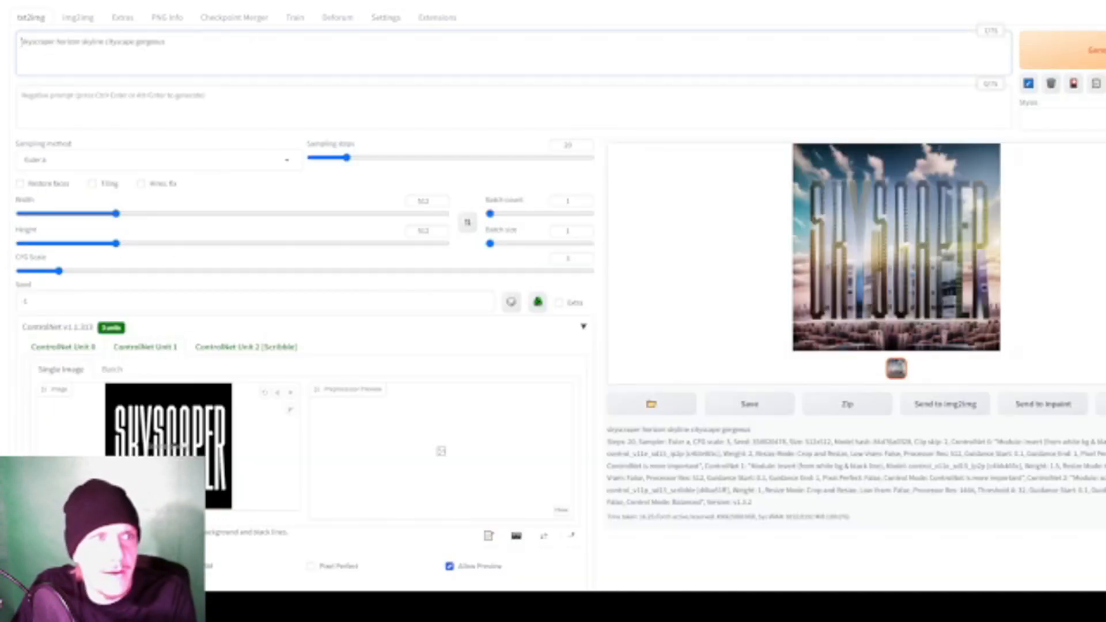
{"action": "type", "text": "fut"}
{"action": "type", "text": "uristic sci-fi "}
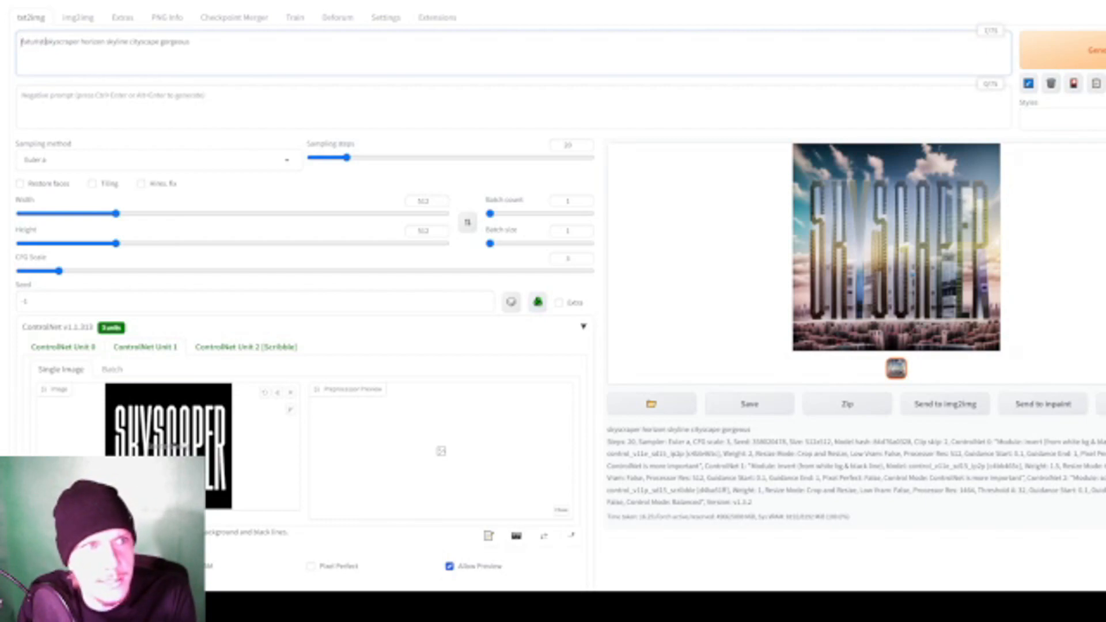
{"action": "type", "text": "tech tesla apple modern minimalistic dubai"}
{"action": "key", "text": "ctrl+Return"}
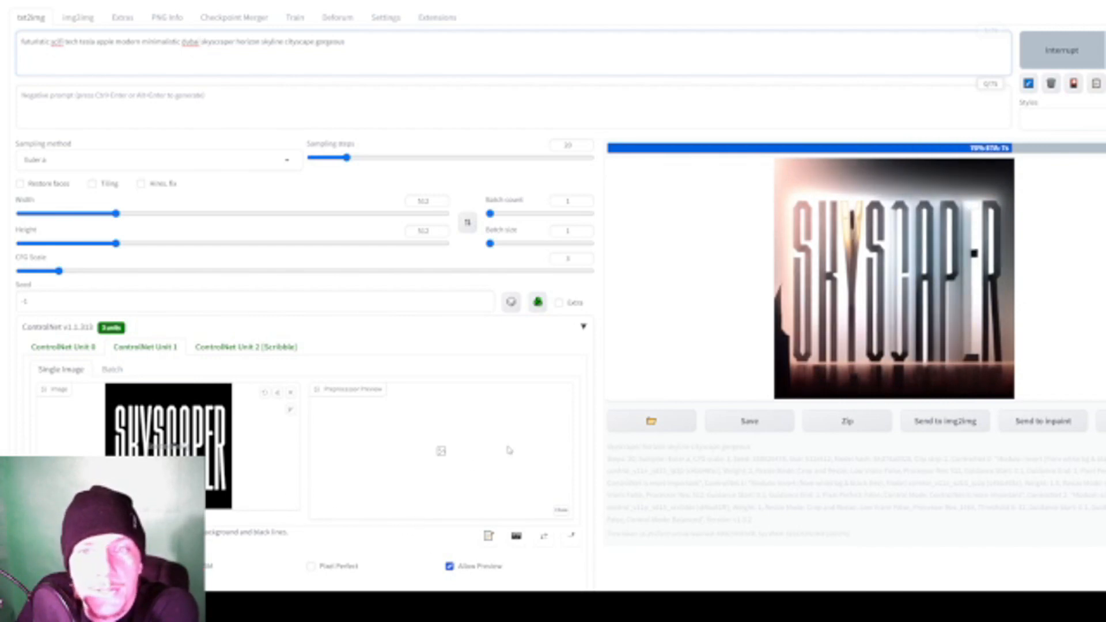
- Copy "skyscraper horizon skyline cityscape gorgeous" to the beginning of the prompt as well and generate again
{"action": "left_click_drag", "start_coordinate": [348, 44], "coordinate": [201, 44]}
{"action": "key", "text": "ctrl+c"}
{"action": "left_click", "coordinate": [18, 44]}
{"action": "key", "text": "ctrl+v"}
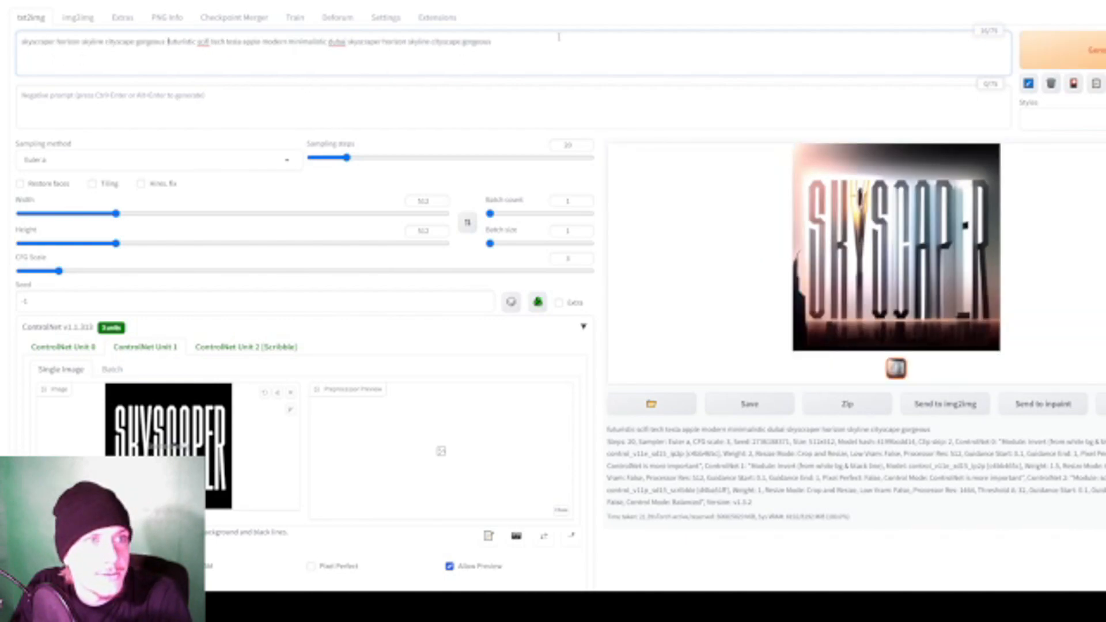
{"action": "left_click", "coordinate": [1101, 53]}
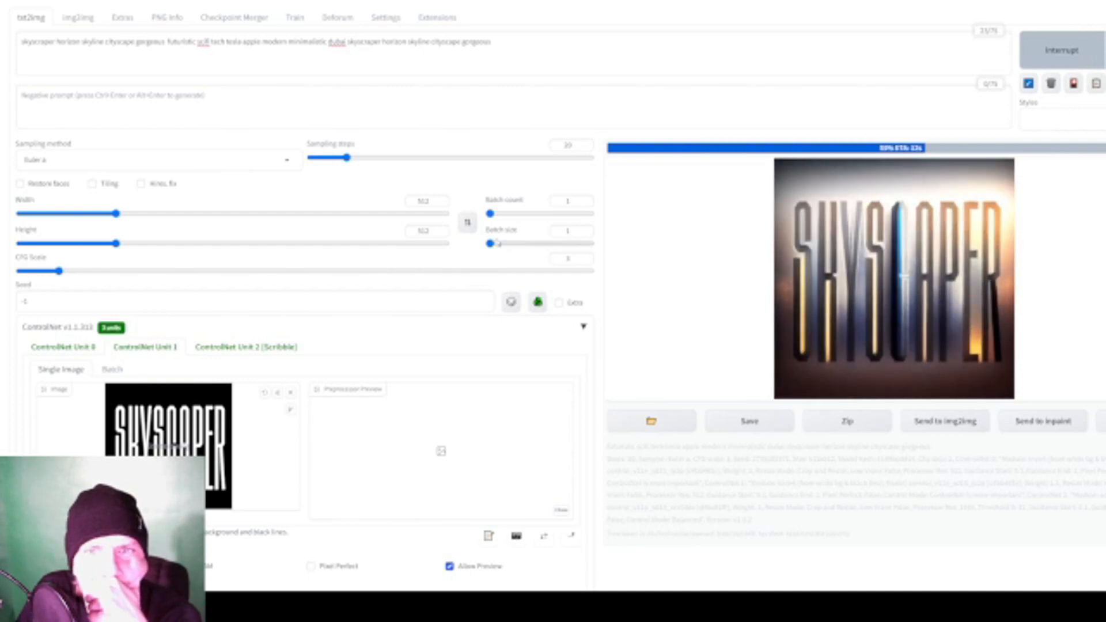
- Set the Control Weight of ControlNet Unit 0 to 1.05 and generate a new image
{"action": "scroll", "coordinate": [496, 244], "scroll_direction": "down", "scroll_amount": 4}
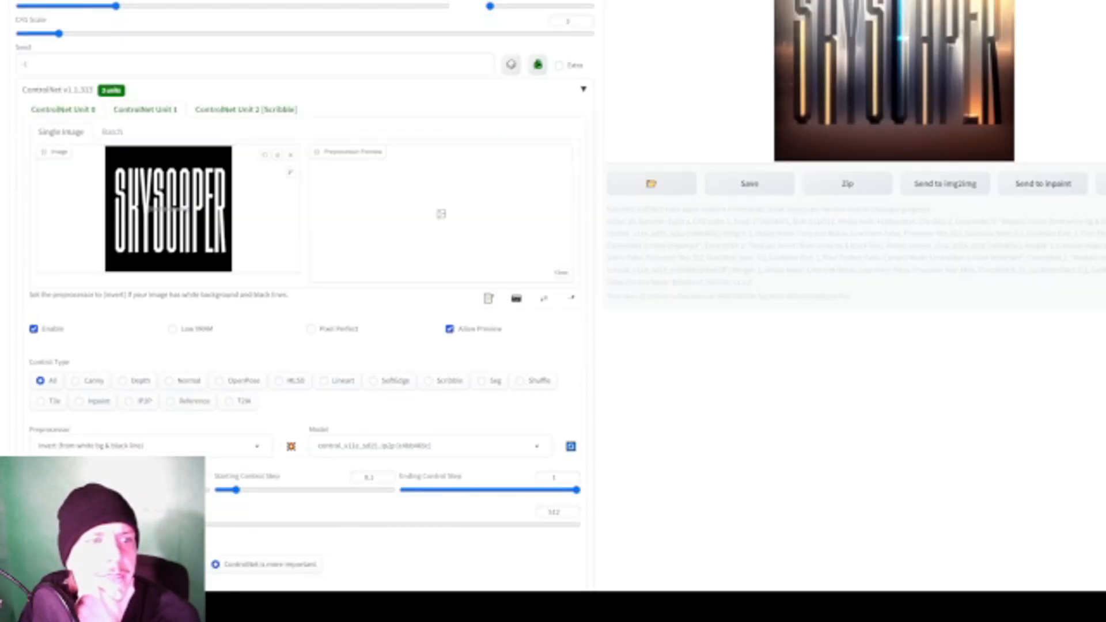
{"action": "left_click", "coordinate": [66, 110]}
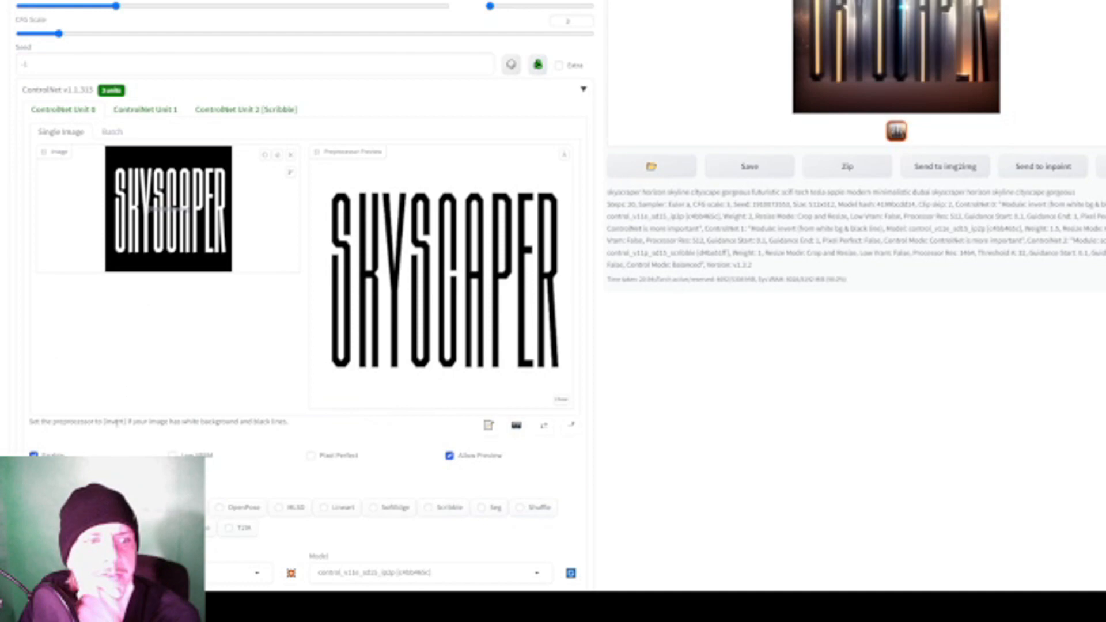
{"action": "scroll", "coordinate": [230, 259], "scroll_direction": "down", "scroll_amount": 3}
{"action": "left_click_drag", "start_coordinate": [121, 441], "coordinate": [124, 442]}
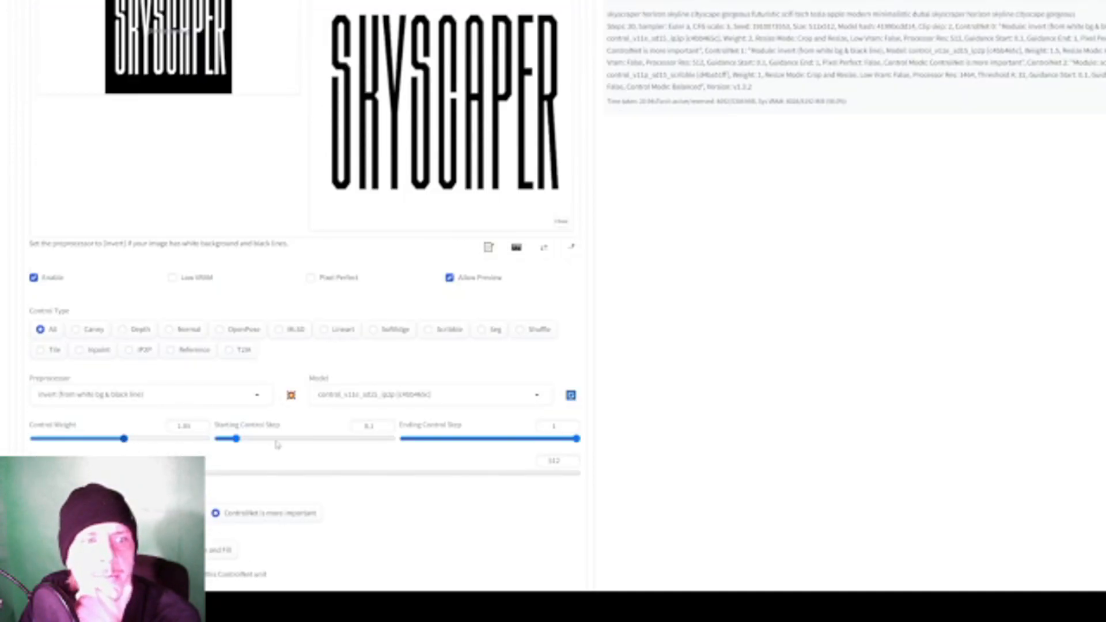
{"action": "scroll", "coordinate": [212, 447], "scroll_direction": "up", "scroll_amount": 7}
{"action": "left_click", "coordinate": [1063, 51]}
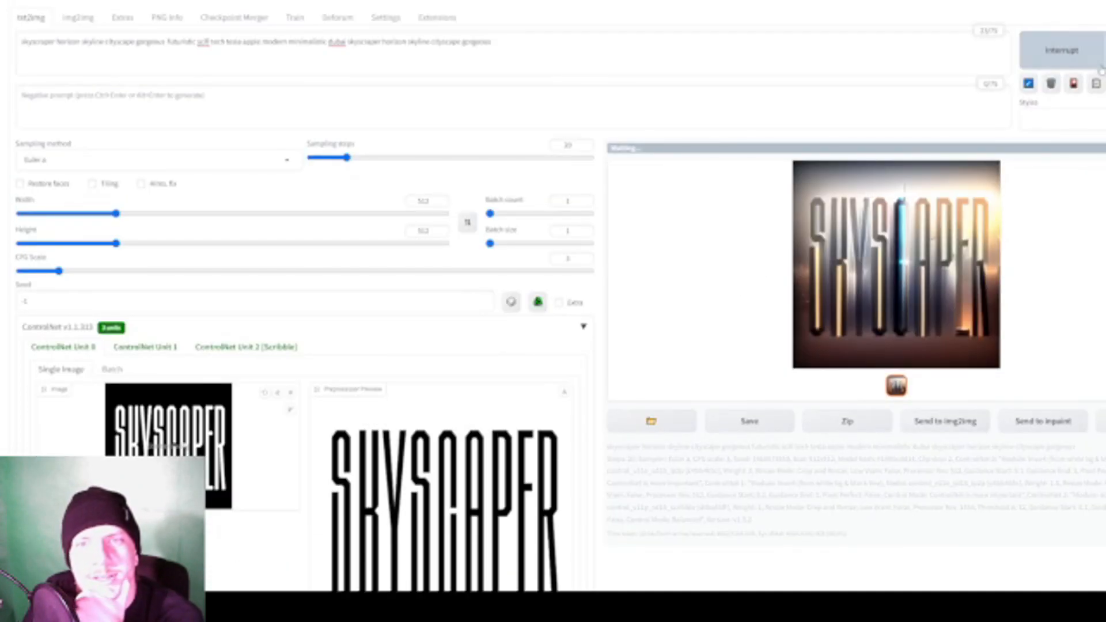
- Examine the image generated with the reduced control weights, then return to the generation settings
{"action": "scroll", "coordinate": [305, 311], "scroll_direction": "down", "scroll_amount": 5}
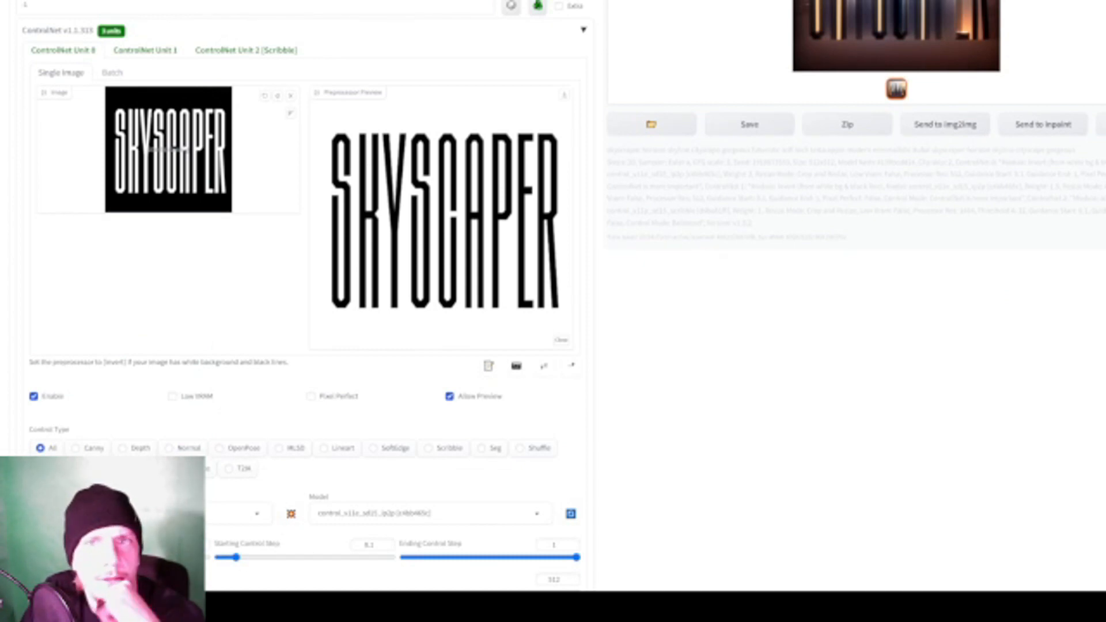
{"action": "scroll", "coordinate": [627, 318], "scroll_direction": "up", "scroll_amount": 4}
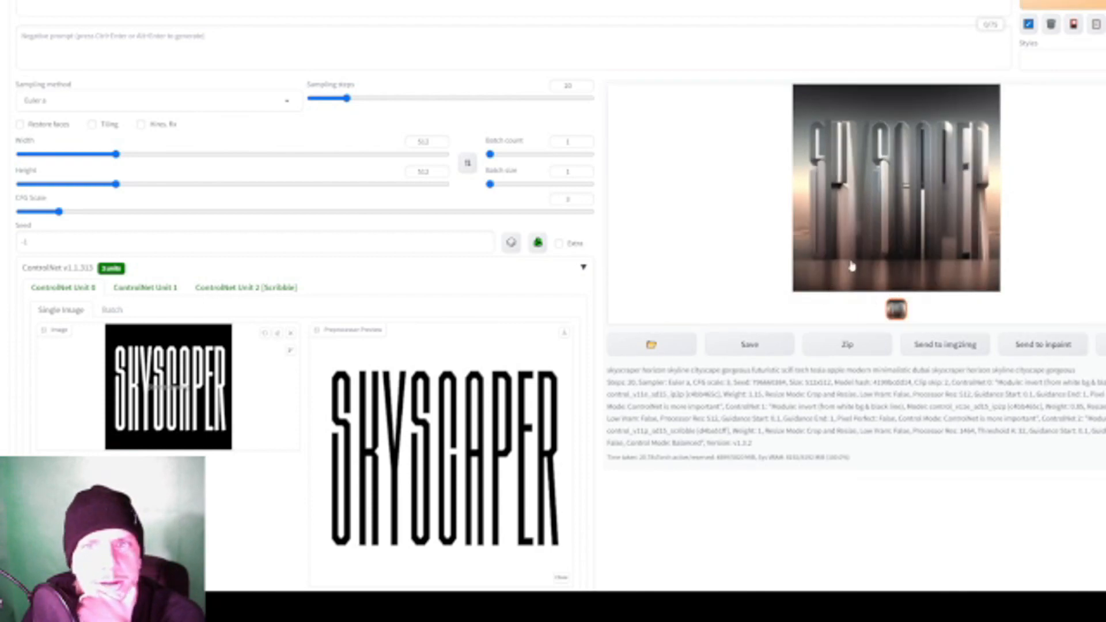
{"action": "left_click", "coordinate": [841, 282]}
{"action": "left_click", "coordinate": [955, 240]}
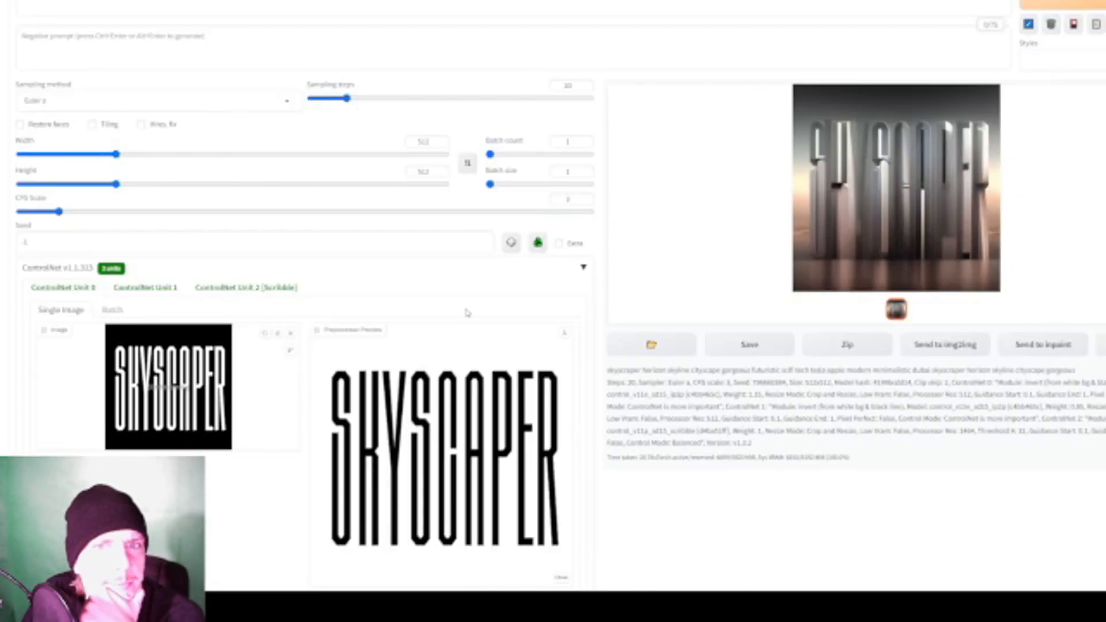
- Set the CFG Scale to 7 and generate another image
{"action": "scroll", "coordinate": [467, 312], "scroll_direction": "up", "scroll_amount": 1}
{"action": "left_click", "coordinate": [99, 272]}
{"action": "left_click_drag", "start_coordinate": [102, 274], "coordinate": [138, 272]}
{"action": "left_click", "coordinate": [1081, 62]}
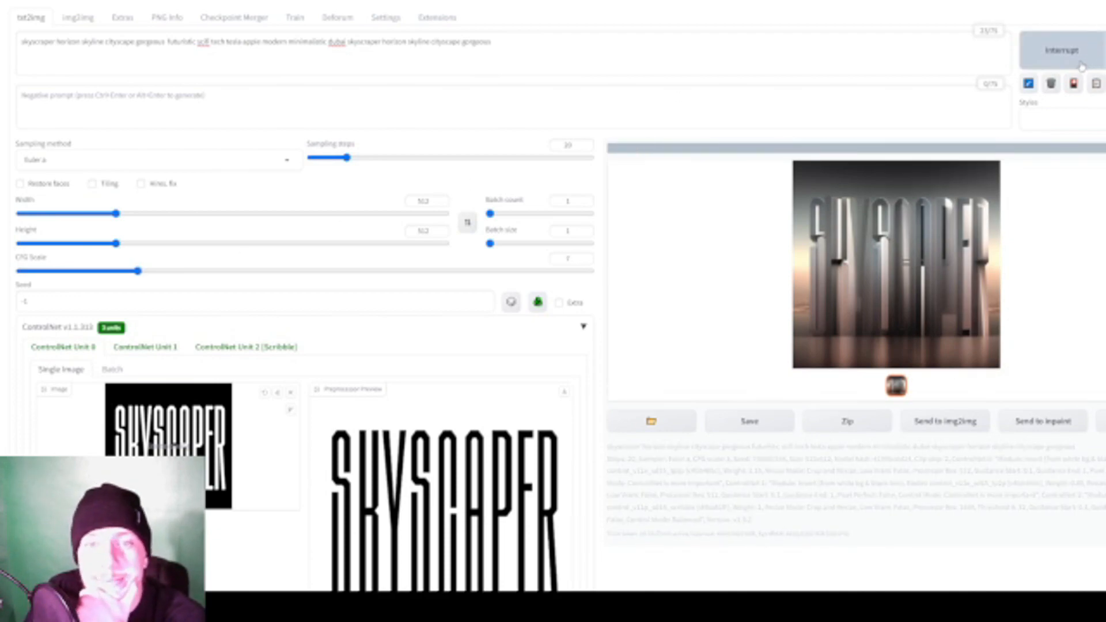